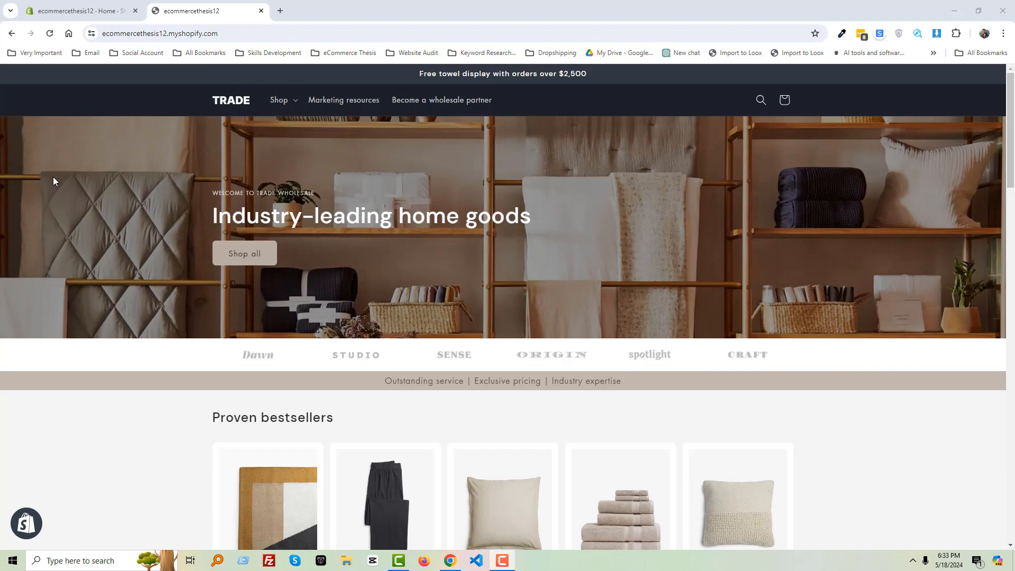
- Mark out the storefront's announcement bar and header, brand logo row and Proven bestsellers heading with discarded screen-capture selections
key(Print)
mouse_move(1, 64)
mouse_down()
mouse_move(711, 86)
mouse_move(1000, 83)
mouse_move(1013, 118)
mouse_up()
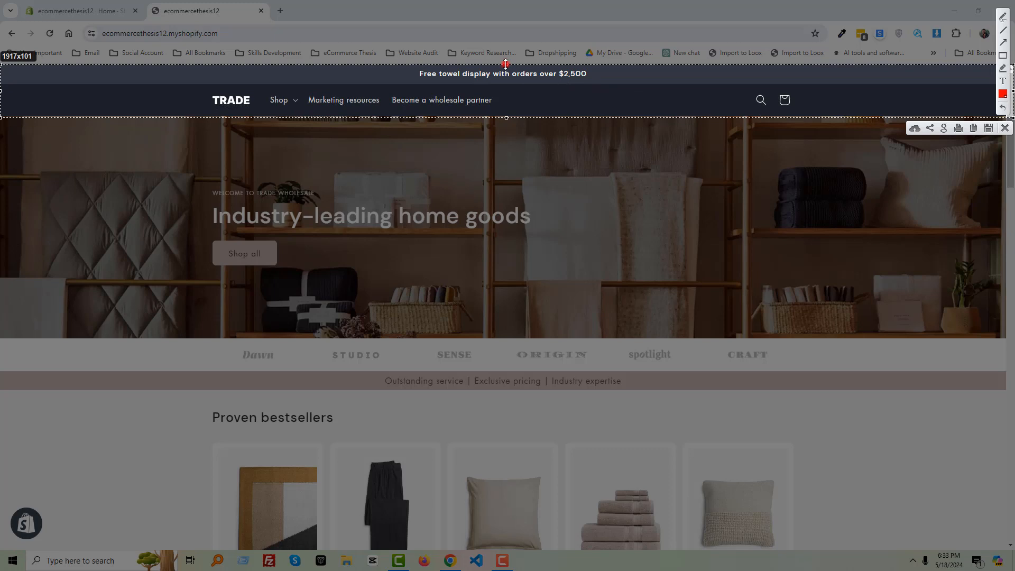
drag(506, 64, 511, 86)
key(Escape)
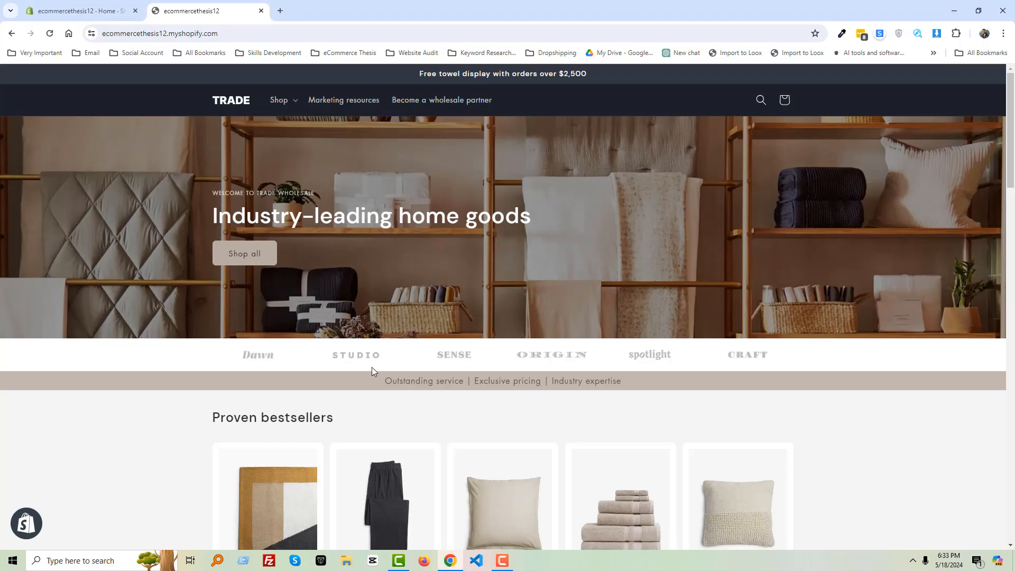
key(Print)
drag(1, 338, 1013, 370)
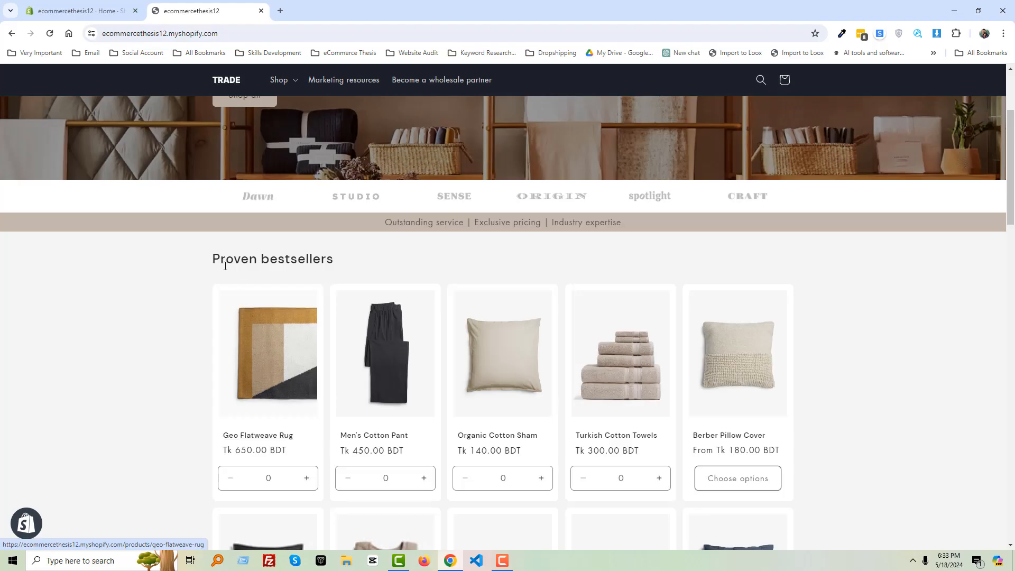
key(Print)
drag(199, 236, 354, 274)
drag(276, 267, 483, 265)
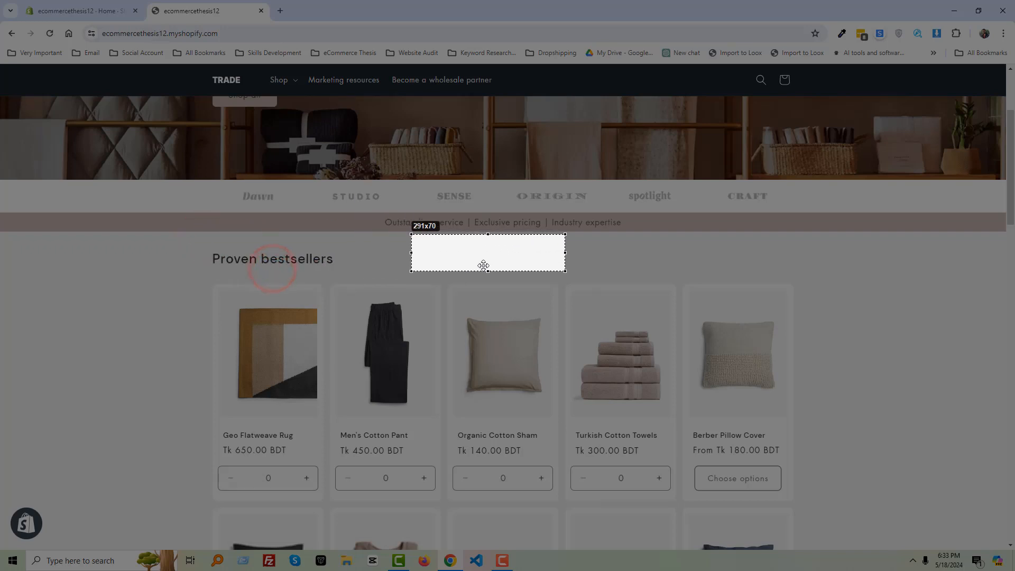
key(Escape)
- Review the rest of the storefront home page, from the bestsellers through the testimonials and New arrivals
scroll(243, 285, down, 2)
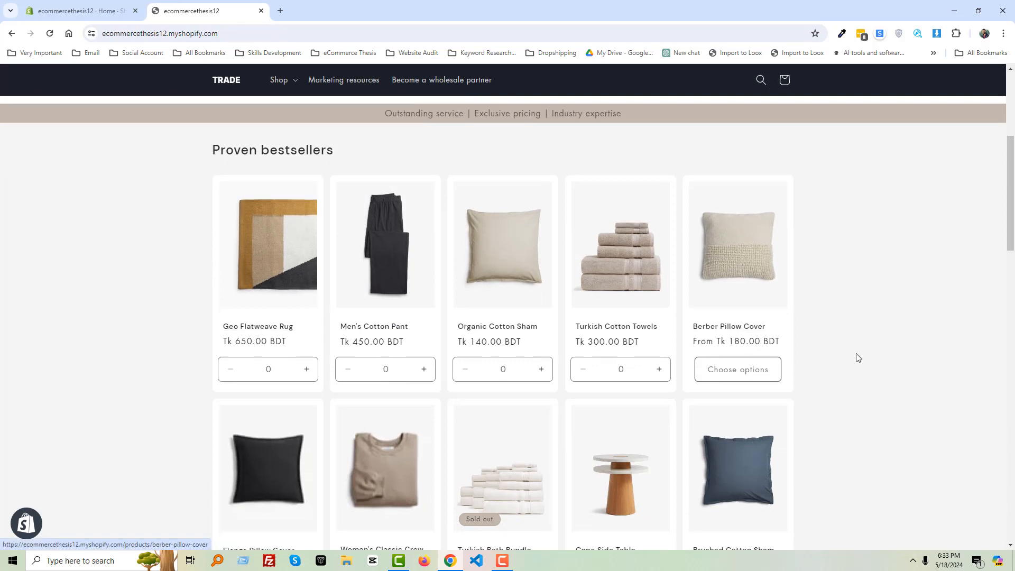
scroll(272, 372, down, 10)
scroll(280, 367, down, 4)
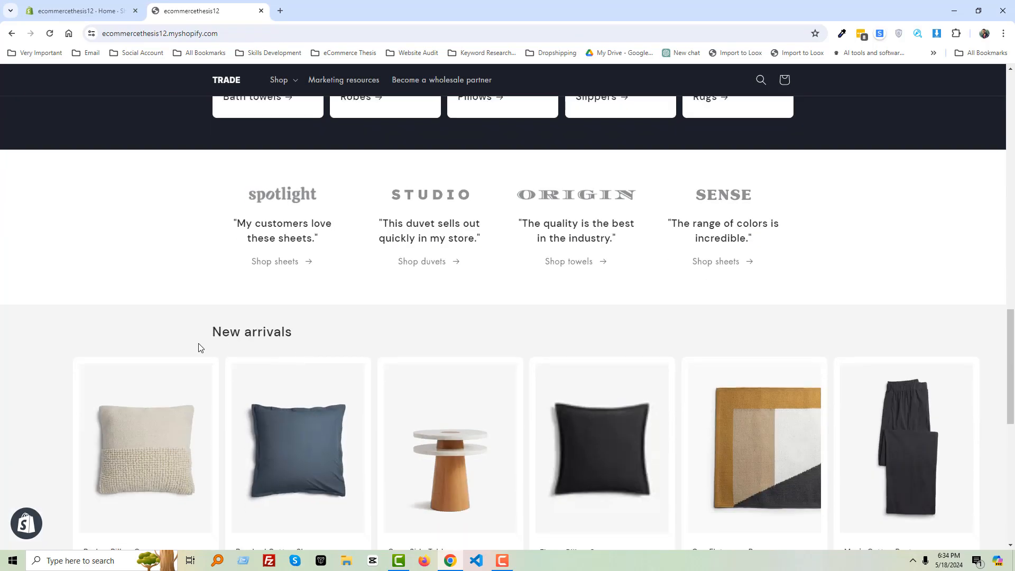
scroll(204, 349, down, 9)
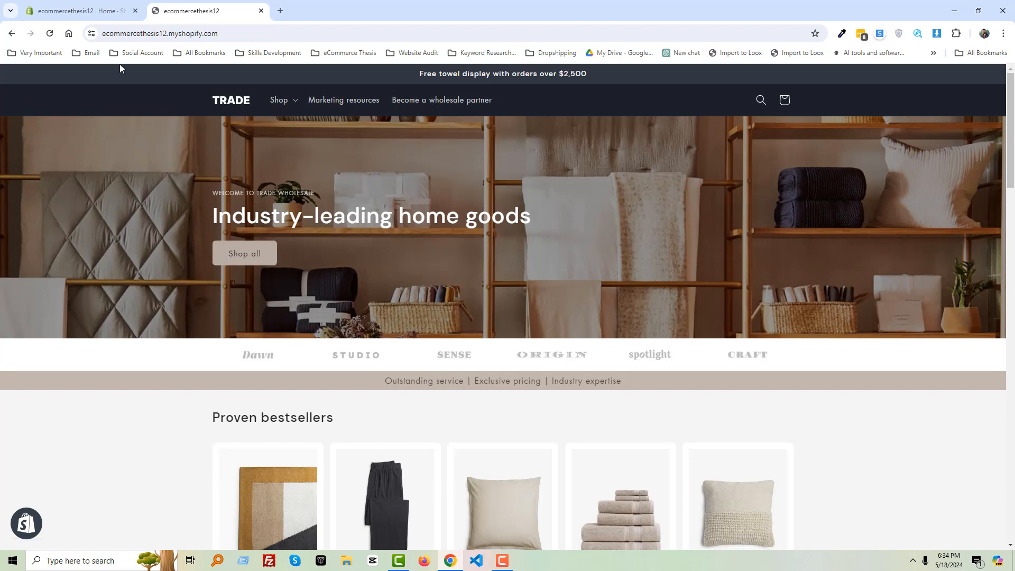
- Return to the Shopify admin and open the current Trade theme of the online store for customization
click(93, 9)
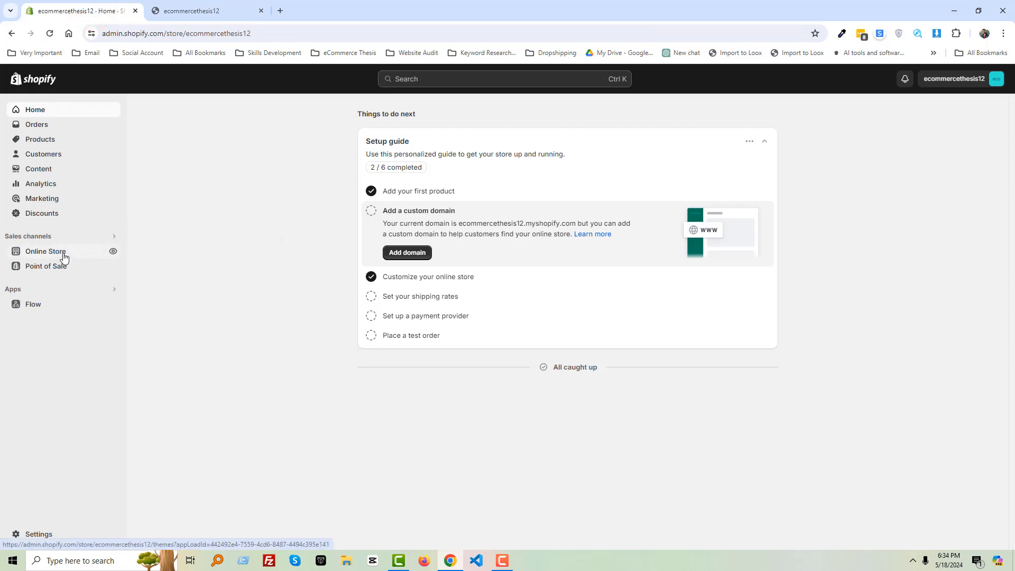
click(63, 254)
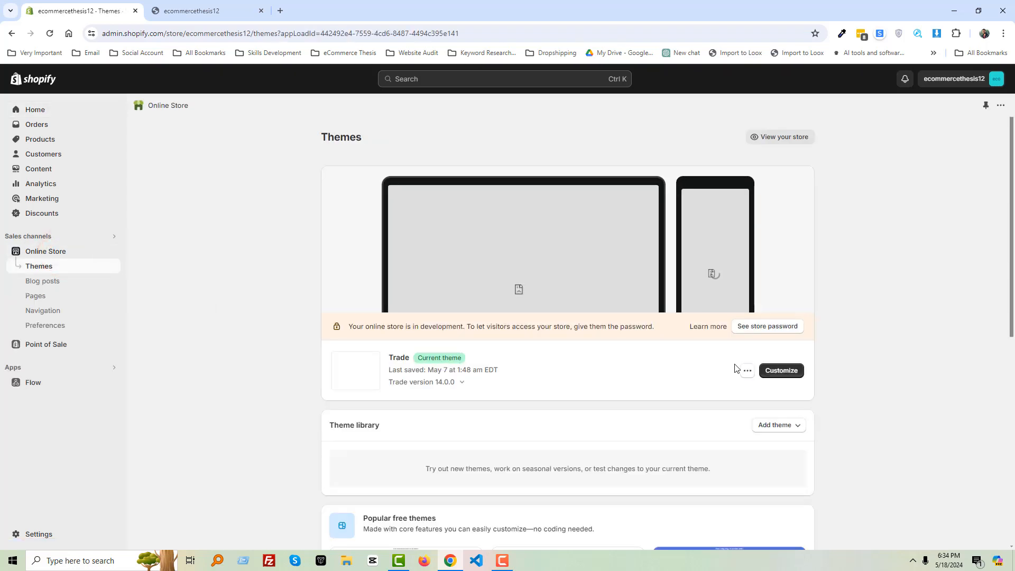
click(782, 372)
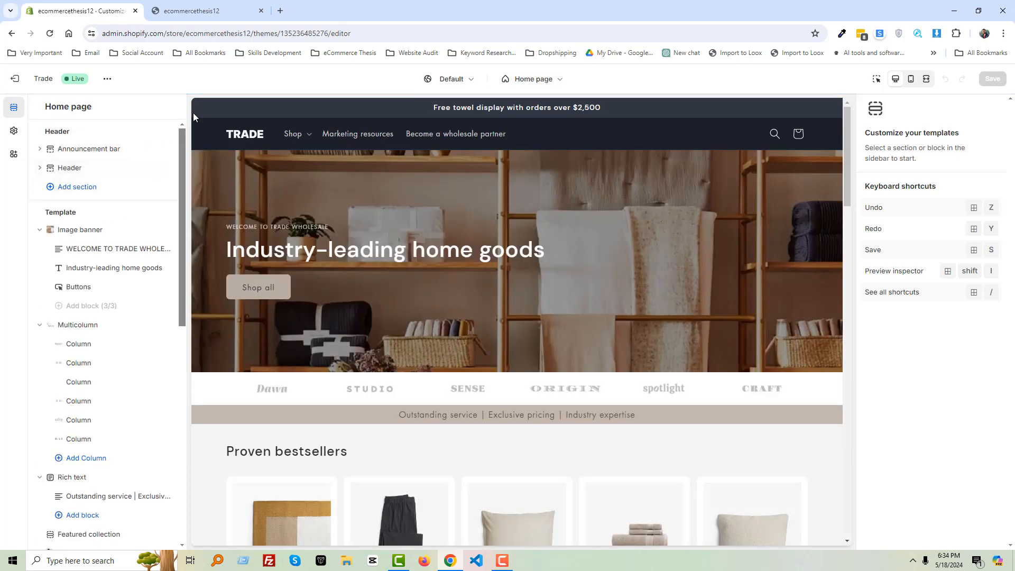
- Try color Scheme 3 and Scheme 1 on the announcement bar, restore Scheme 5, and show the available schemes again
click(93, 150)
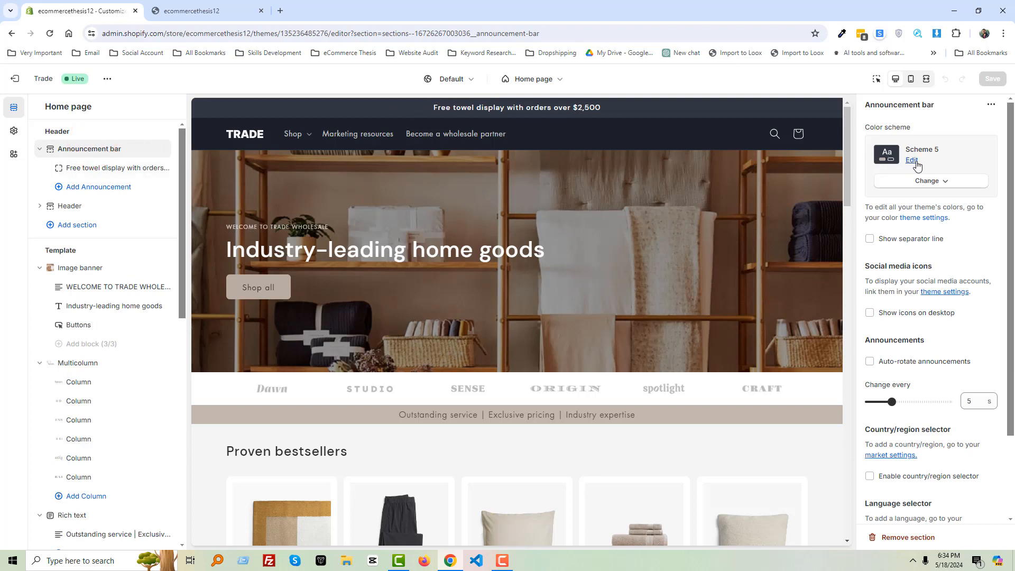
click(940, 182)
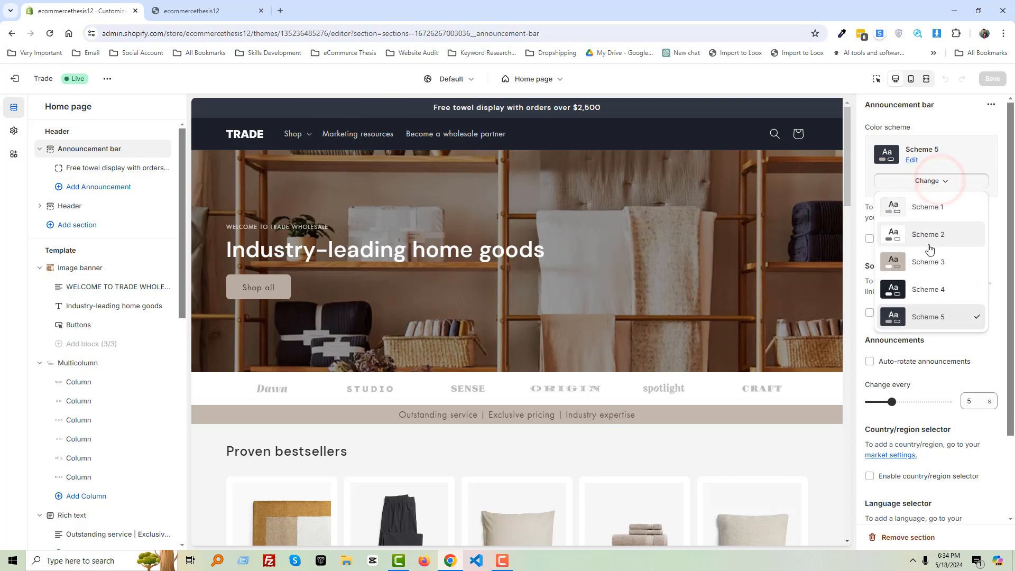
click(922, 264)
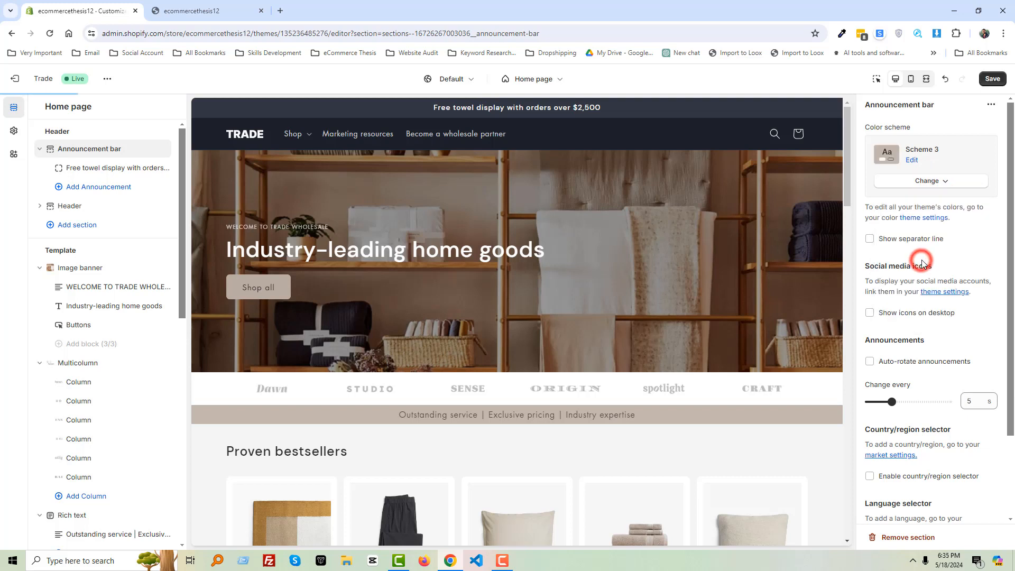
click(916, 182)
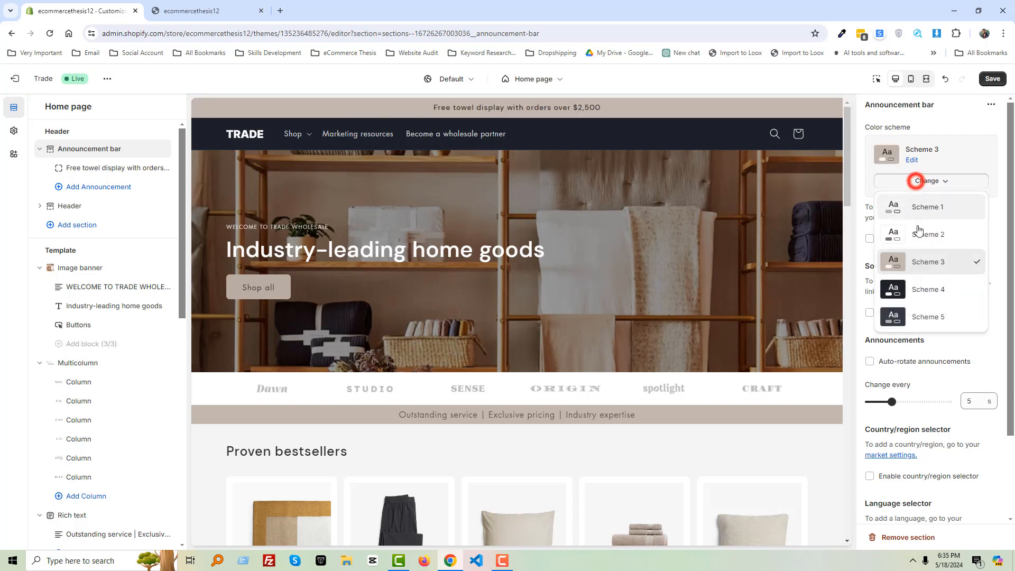
click(920, 214)
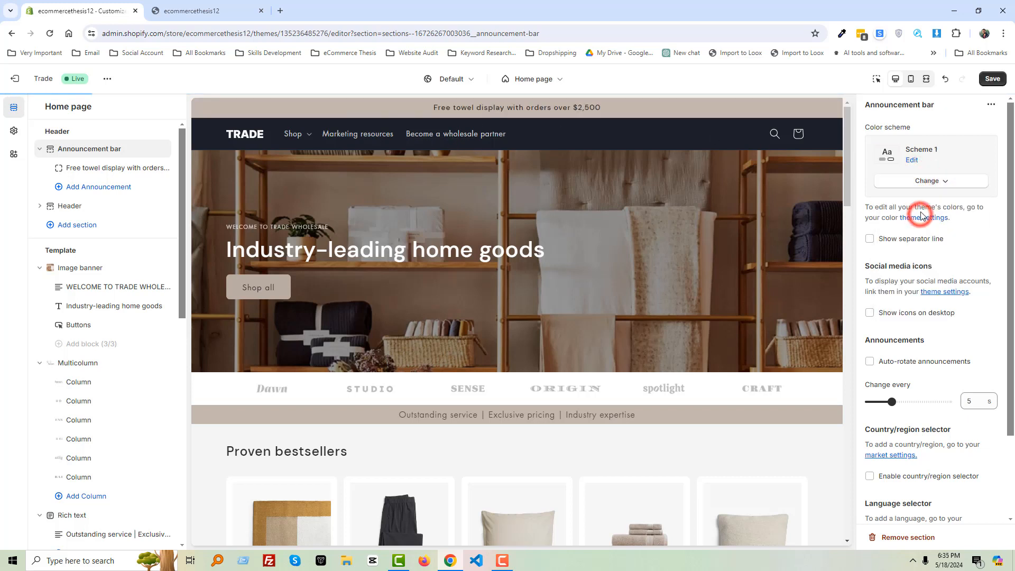
click(933, 181)
click(916, 316)
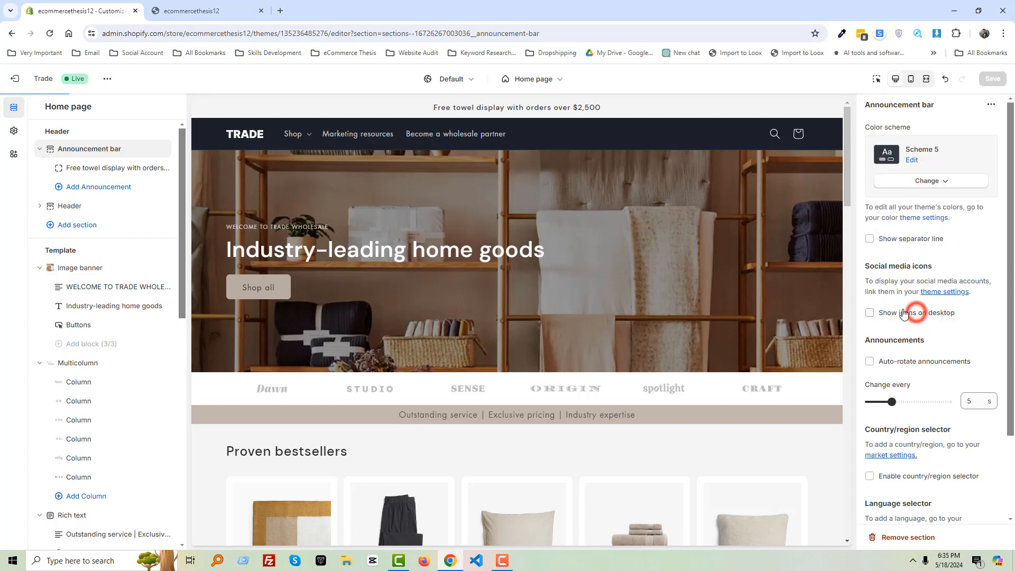
click(922, 179)
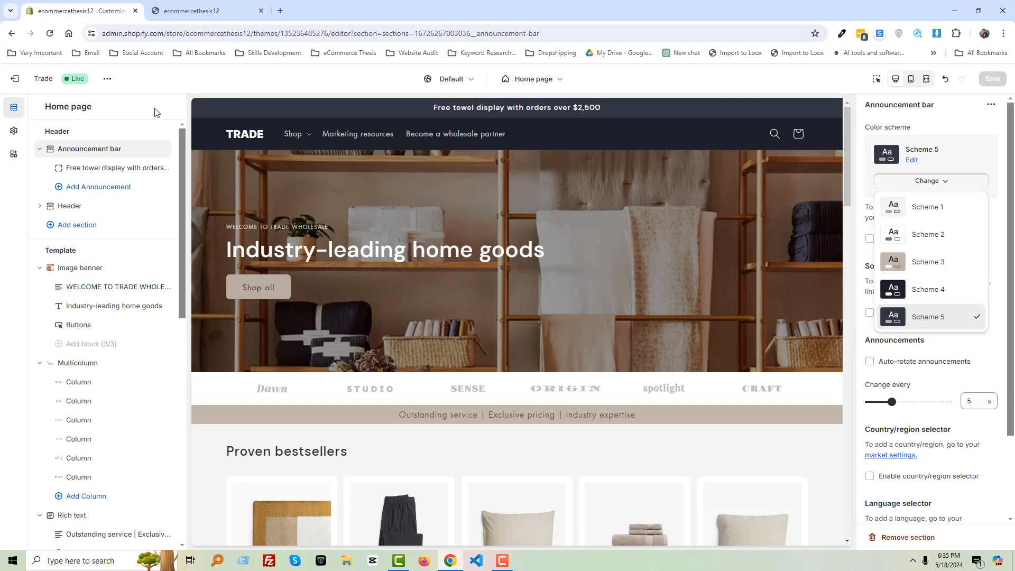
- Add a new color scheme in the theme-wide color settings
click(14, 132)
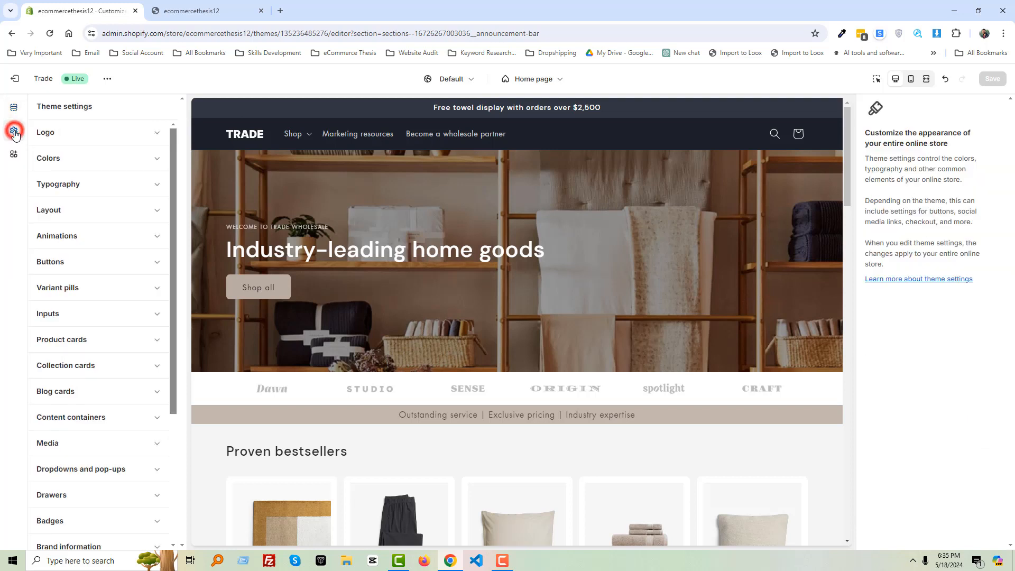
click(100, 160)
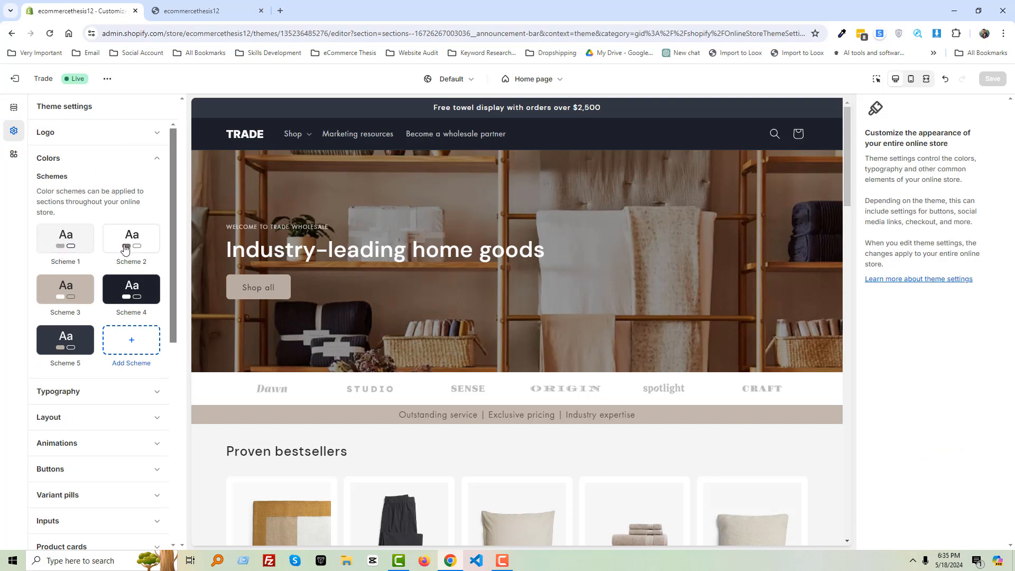
click(132, 346)
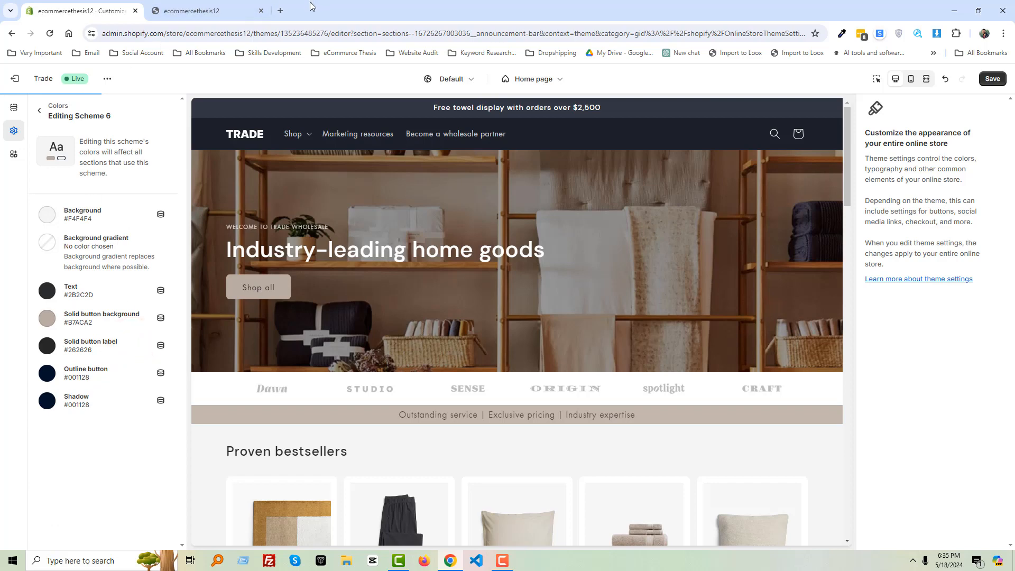
- Search Google for "ui color picker" in a new browser tab and open Flat UI Palette v1 on the Flat UI Colors site
click(280, 14)
text(ui)
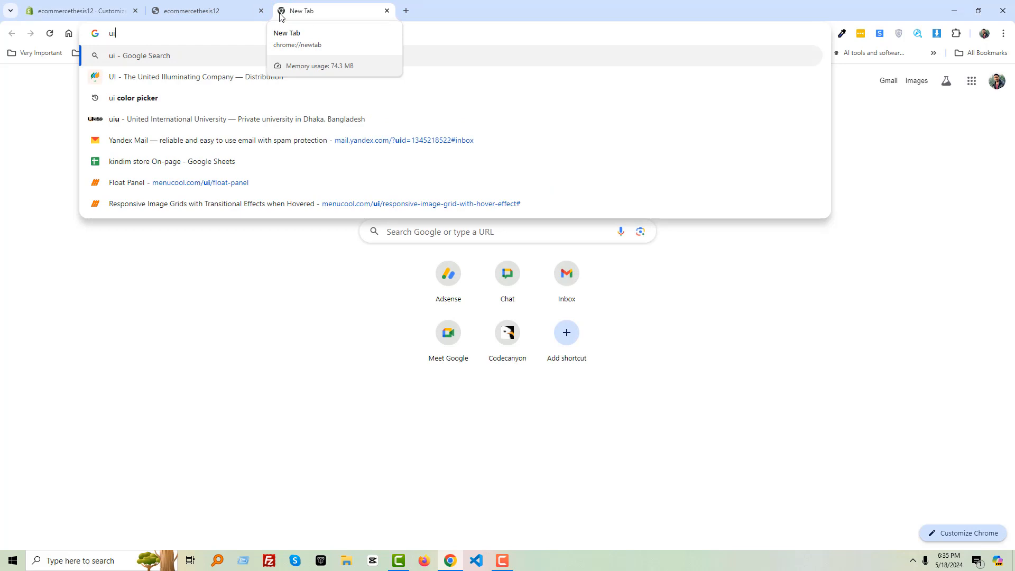
text( color)
key(Down)
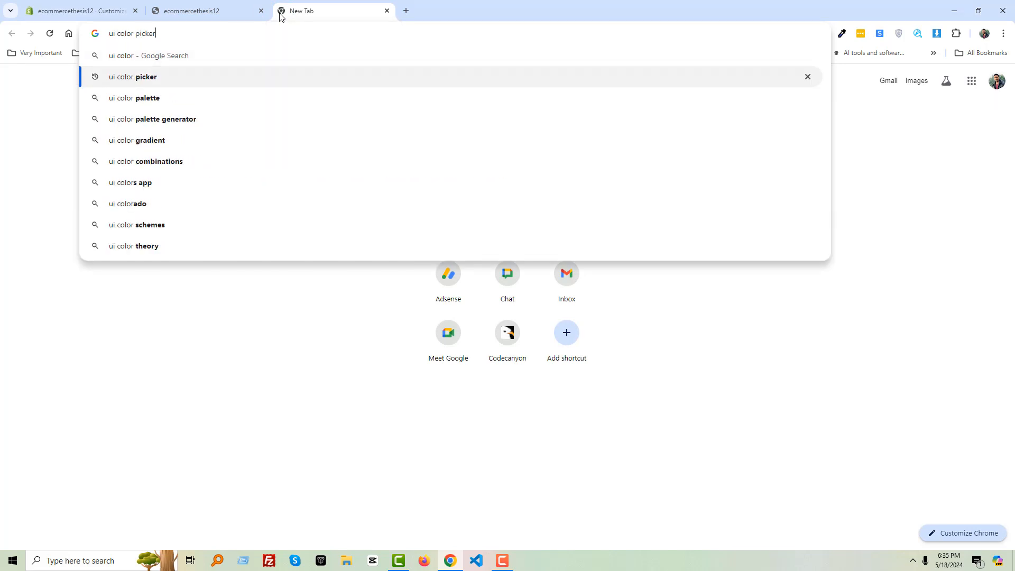
key(Return)
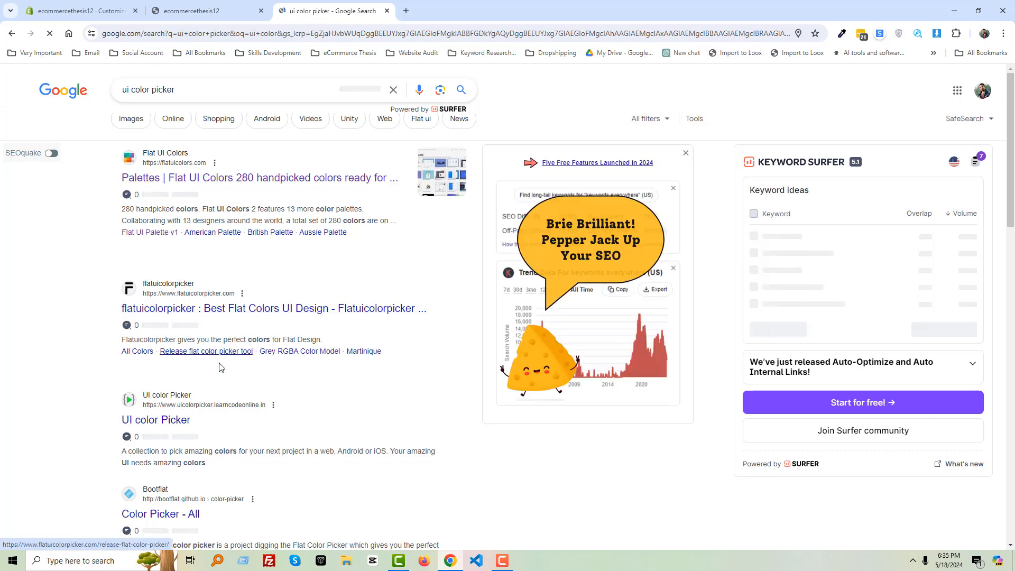
click(200, 173)
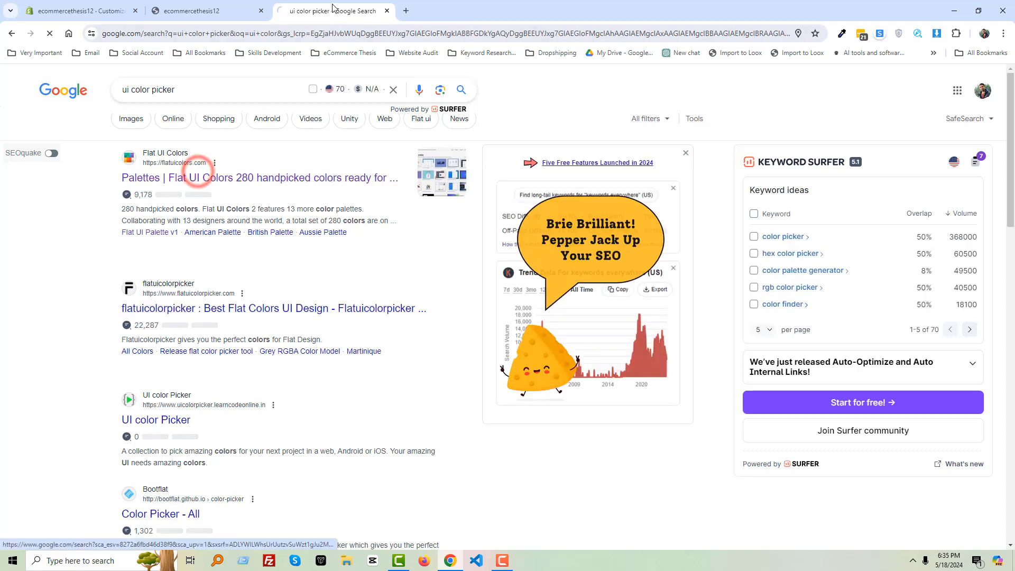
drag(333, 4, 222, 8)
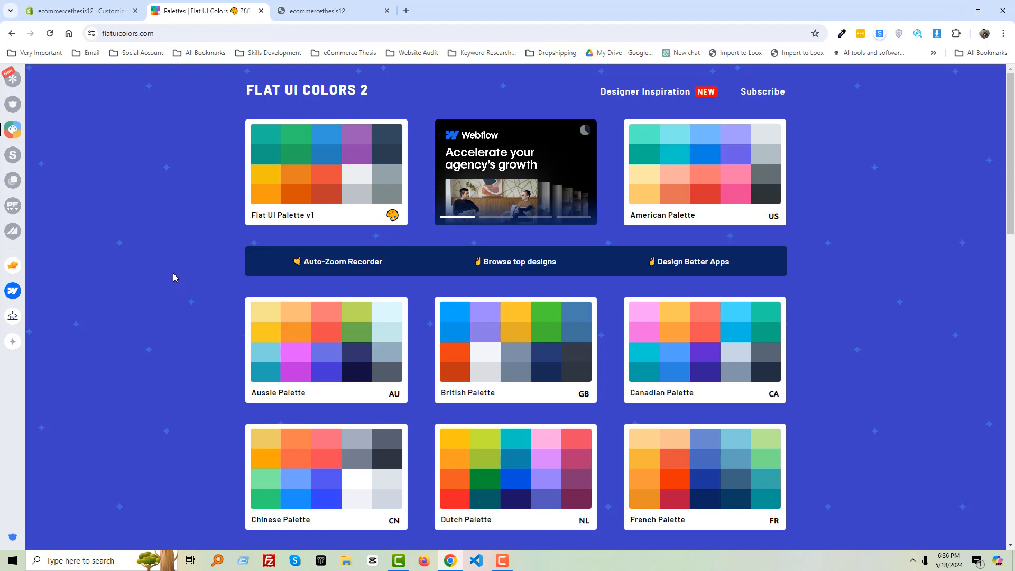
click(328, 160)
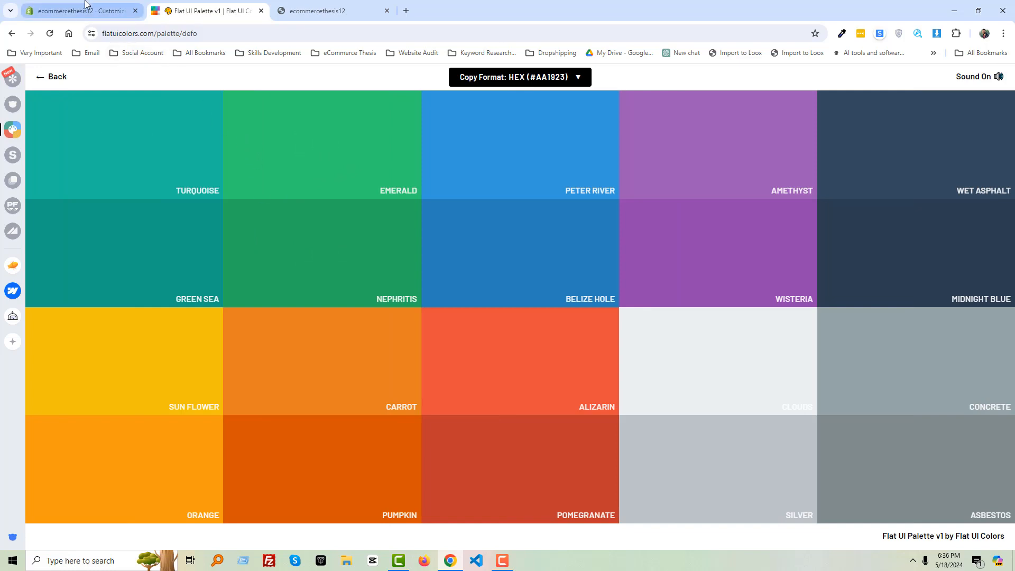
- Copy the HEX code #f39c12 of the Orange swatch from Flat UI Palette v1 for the new scheme's background
click(82, 7)
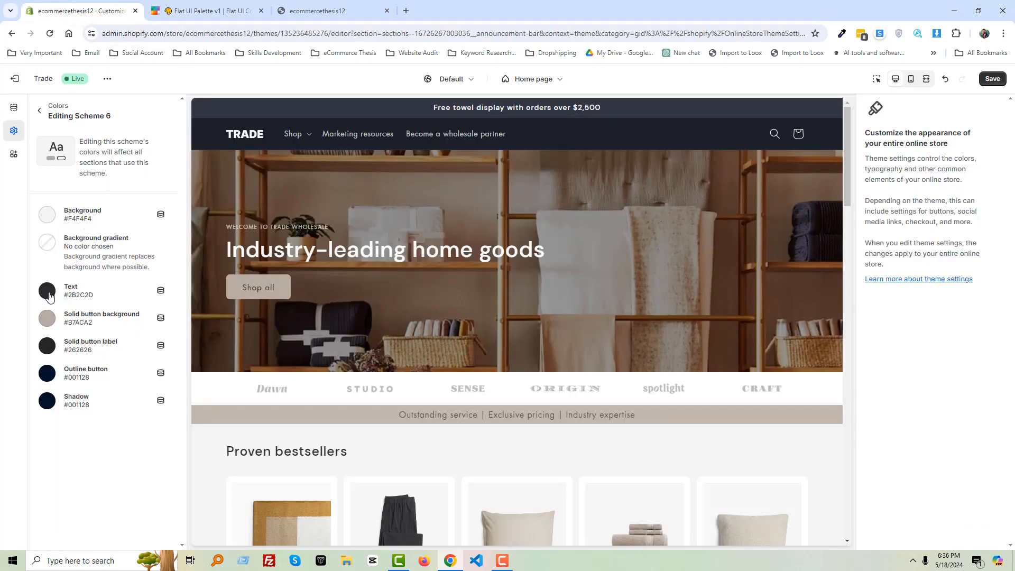
click(198, 11)
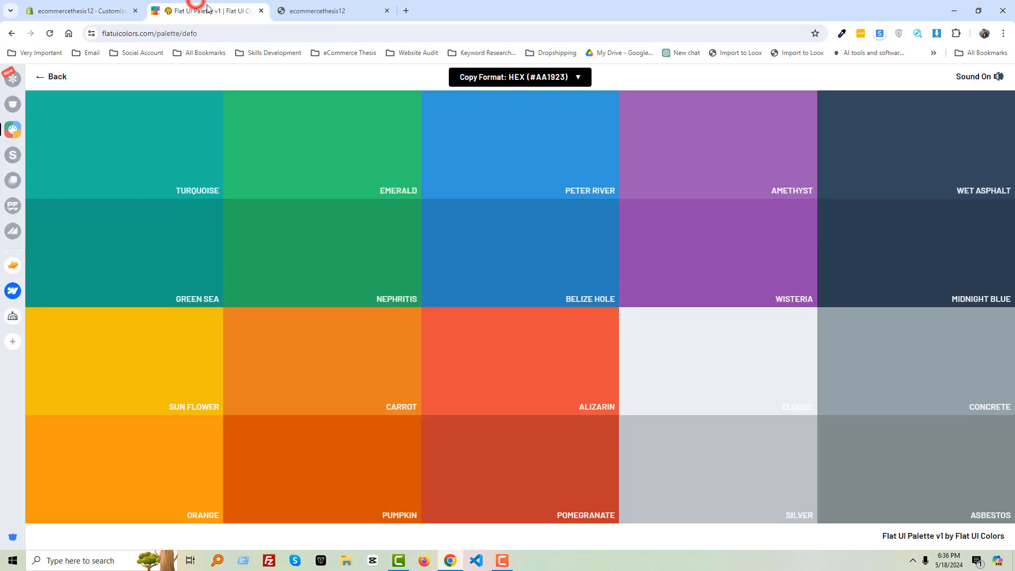
click(81, 11)
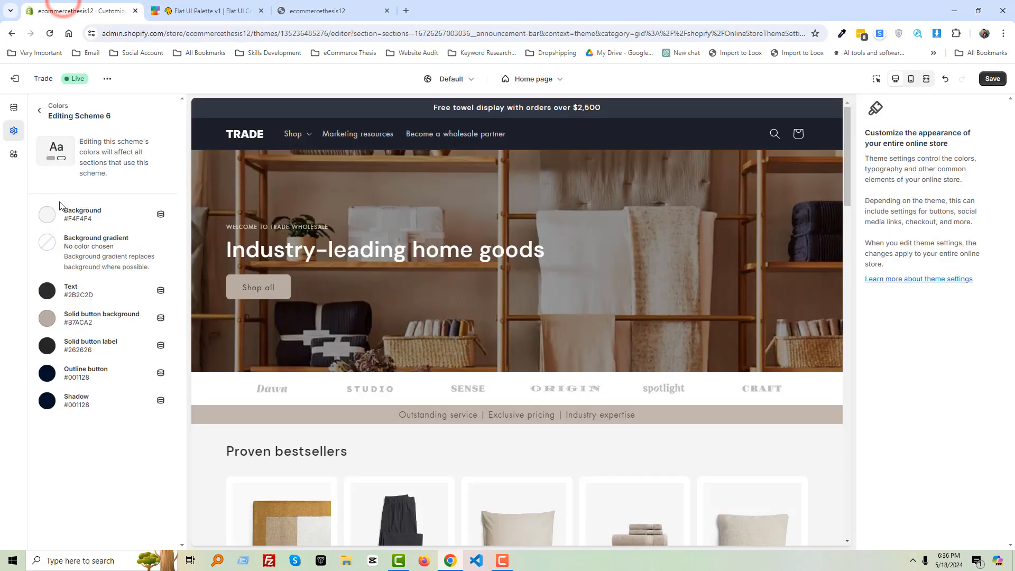
click(47, 214)
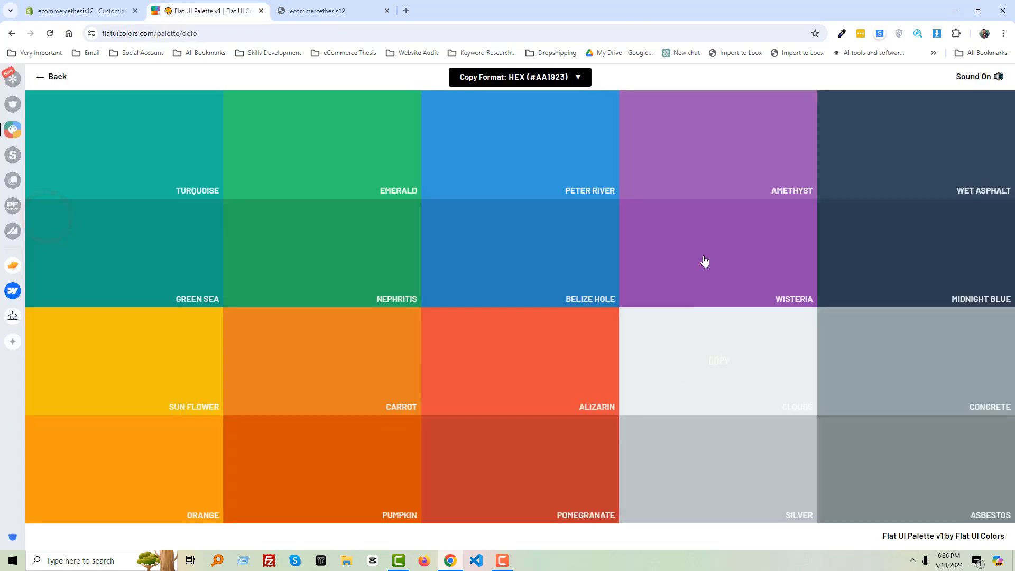
key(ctrl+Tab)
click(133, 469)
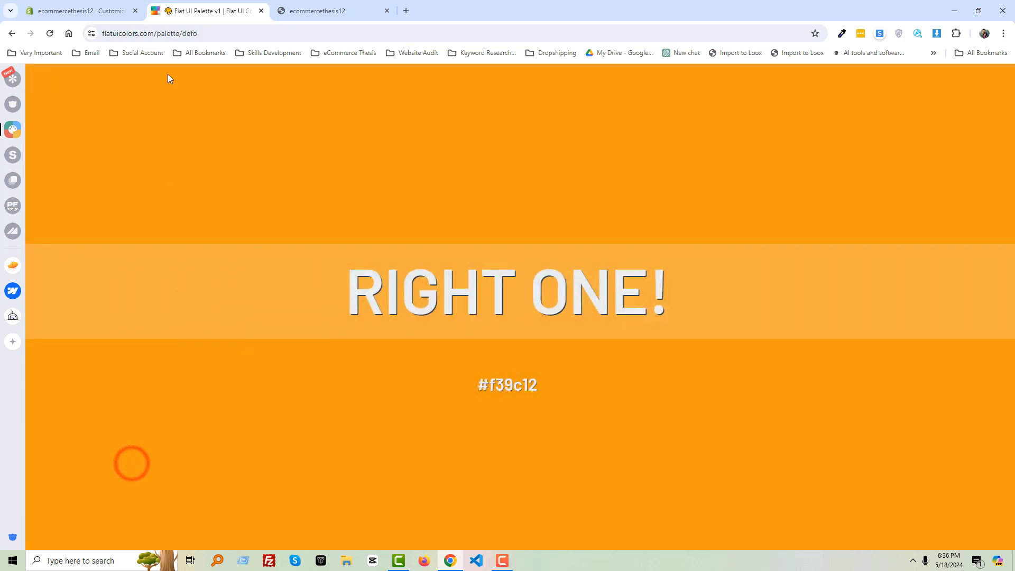
- Set the background color of Scheme 6 to the copied orange #F39C12 in the theme editor
click(74, 8)
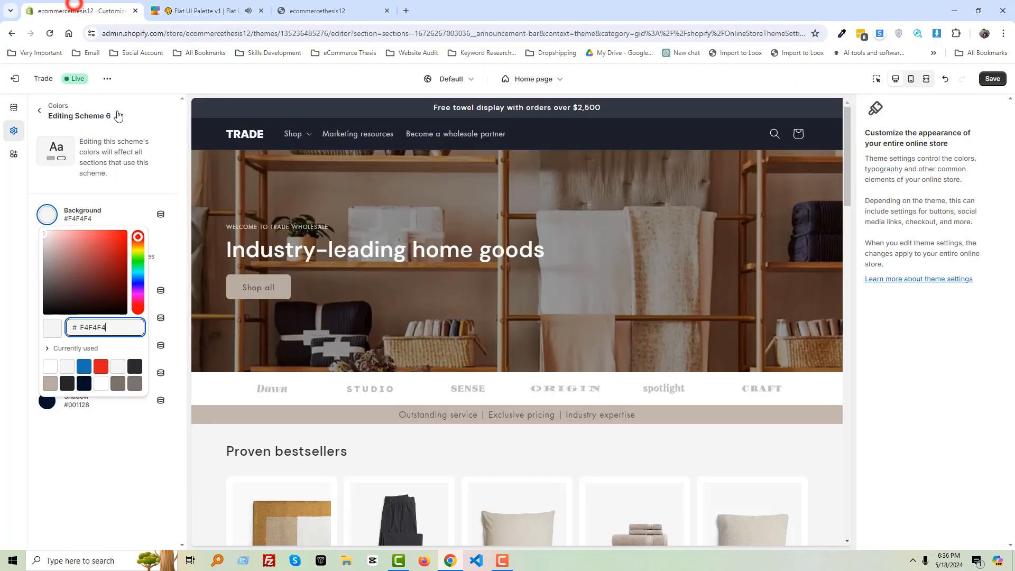
click(155, 196)
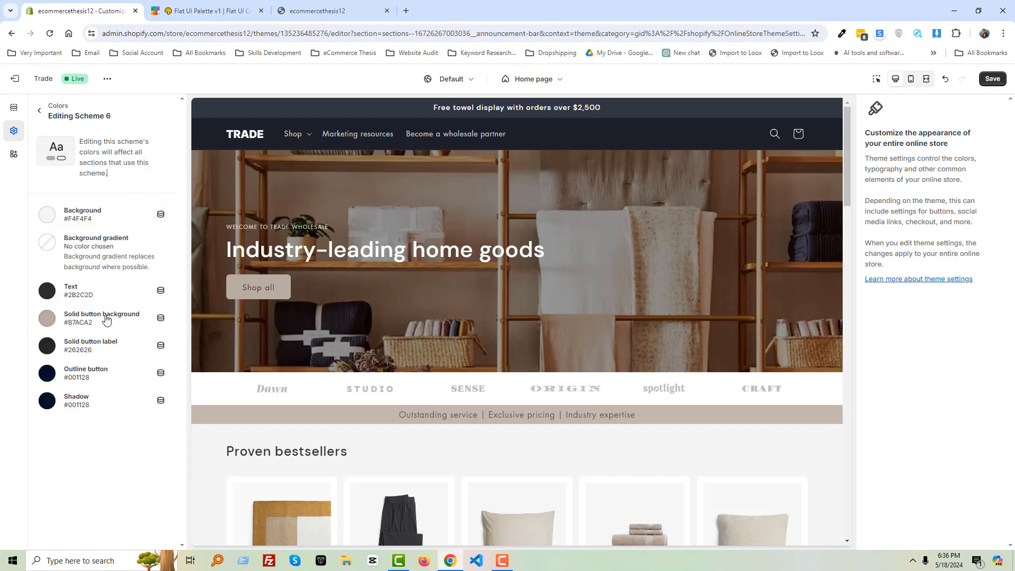
click(48, 214)
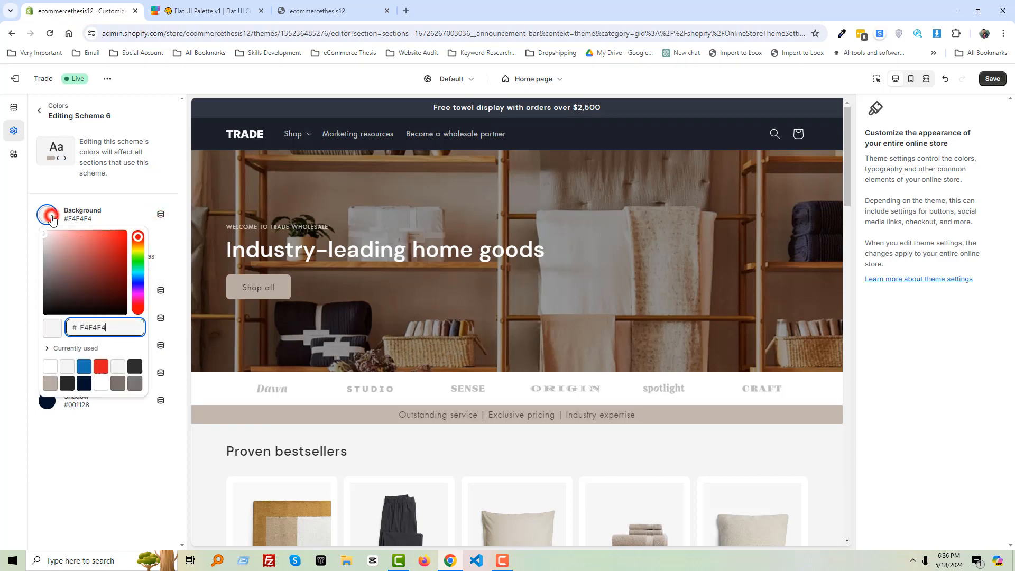
double_click(95, 328)
key(ctrl+v)
click(46, 215)
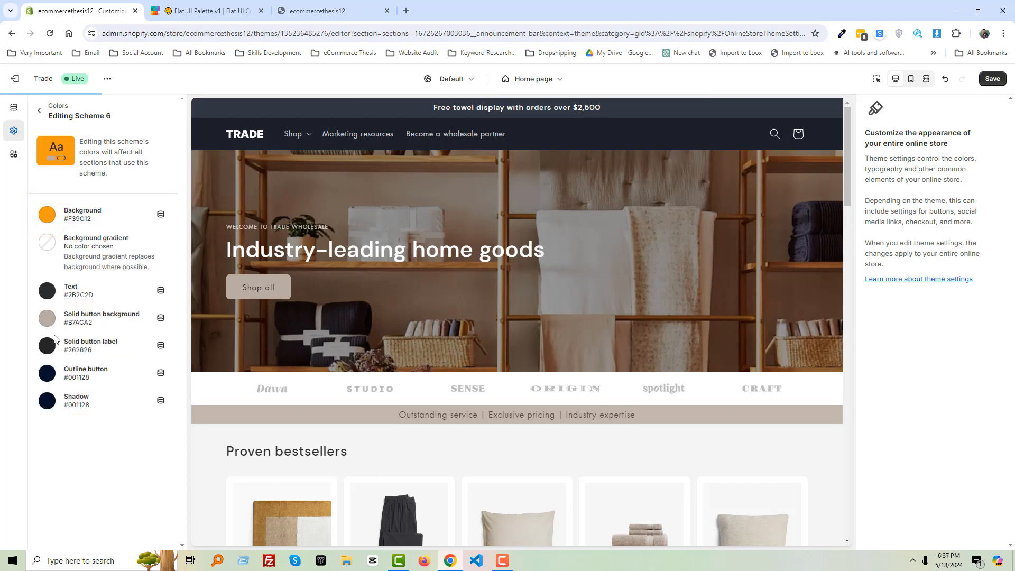
- Copy the HEX code #d35400 of the Pumpkin swatch from Flat UI Palette v1 and return to the theme editor
click(200, 10)
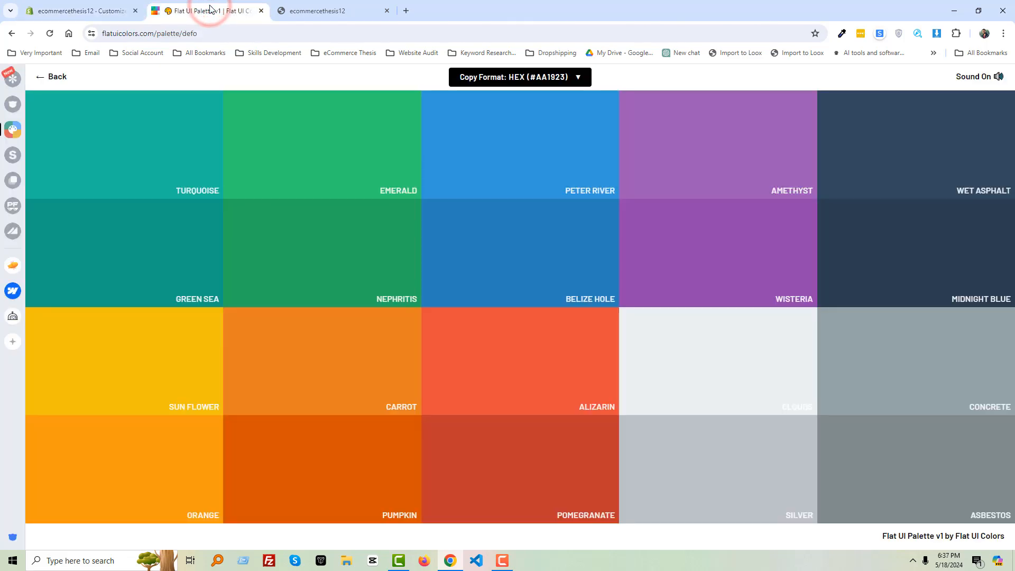
click(332, 462)
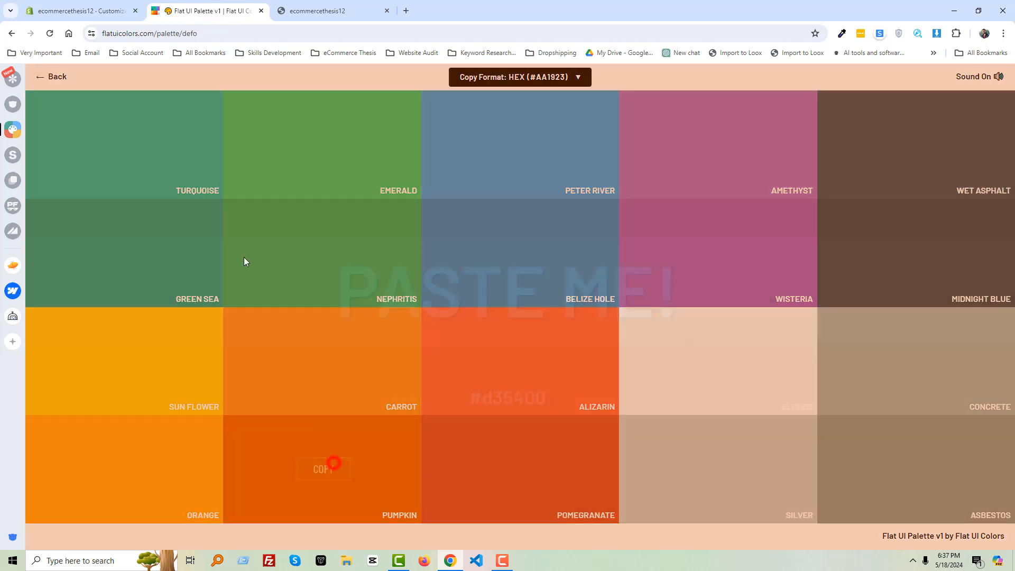
click(56, 5)
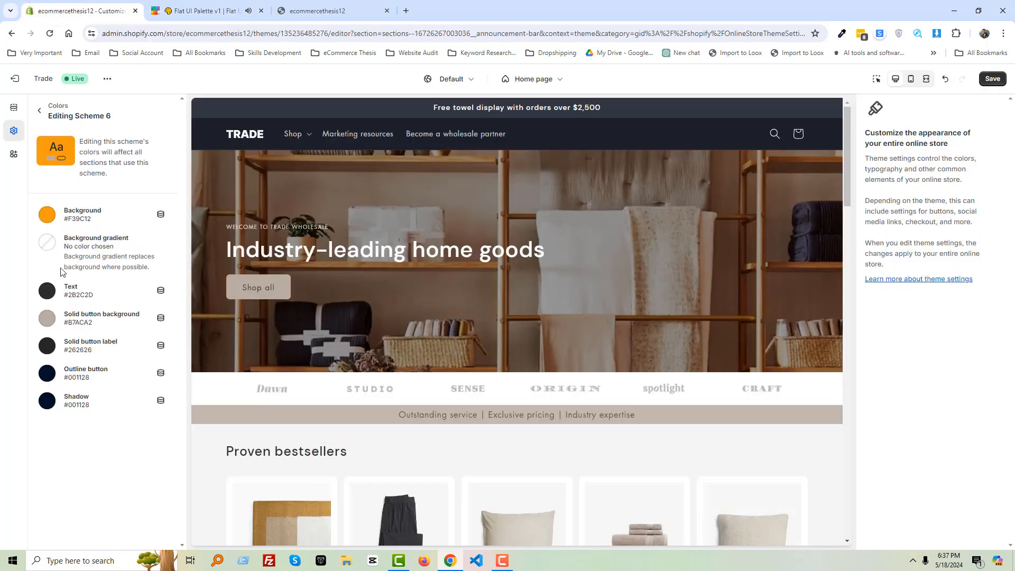
- Set the solid button background of Scheme 6 to #D35400 and save the theme
click(48, 318)
double_click(94, 199)
text(D35400)
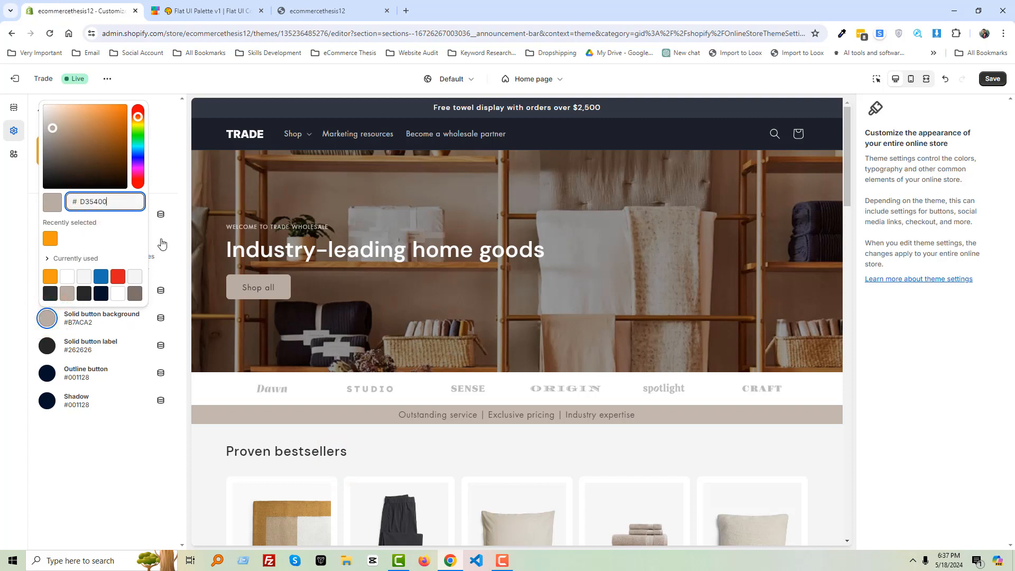
click(170, 201)
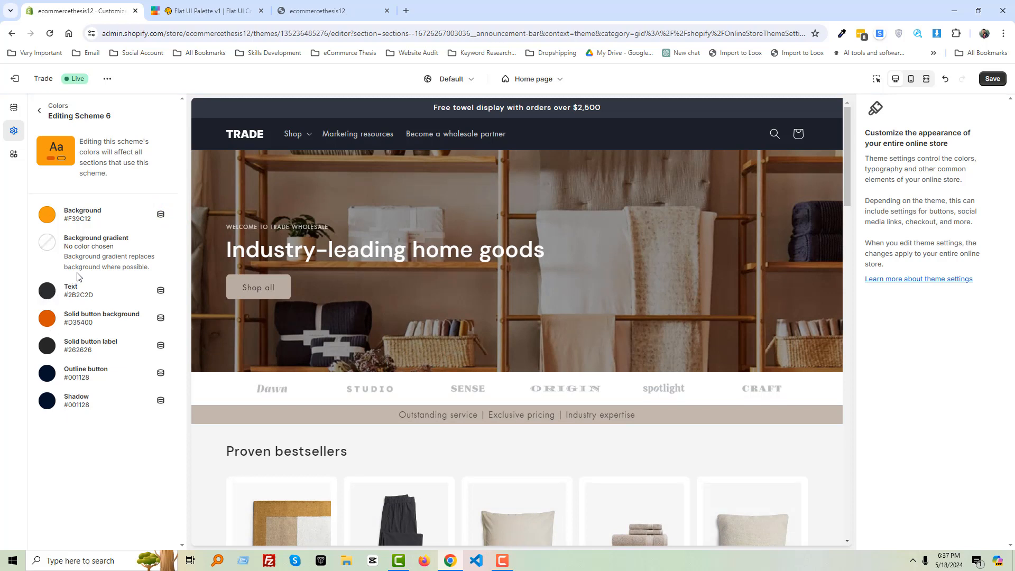
click(992, 79)
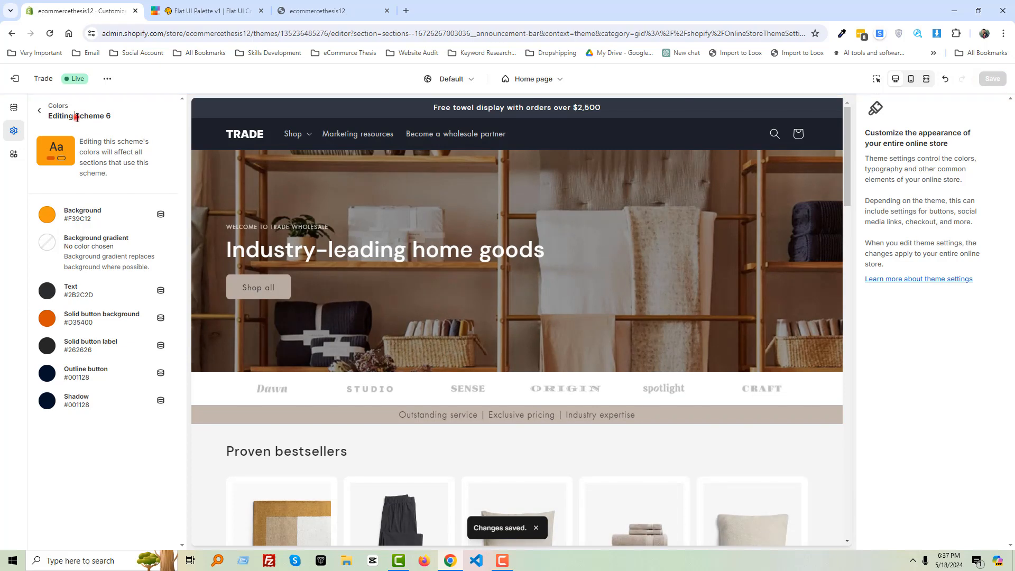
- Apply Scheme 6 as the color scheme of the home page's announcement bar section
drag(75, 116, 110, 116)
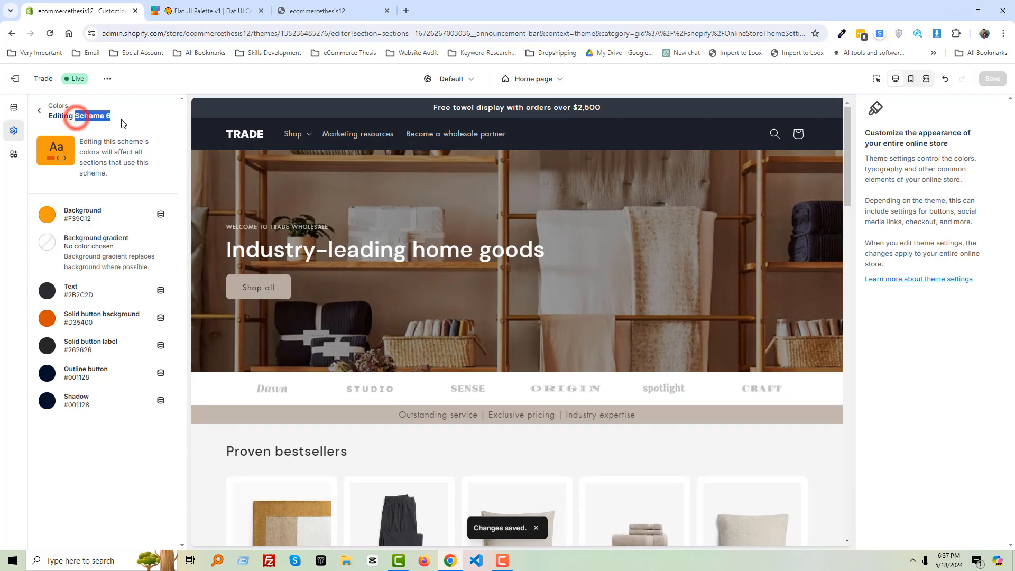
click(39, 114)
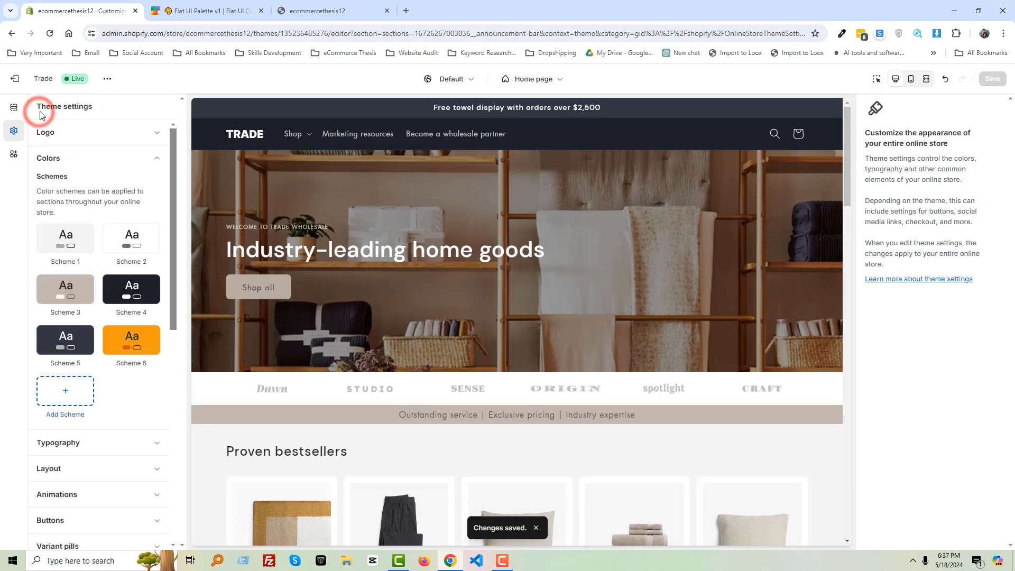
click(10, 105)
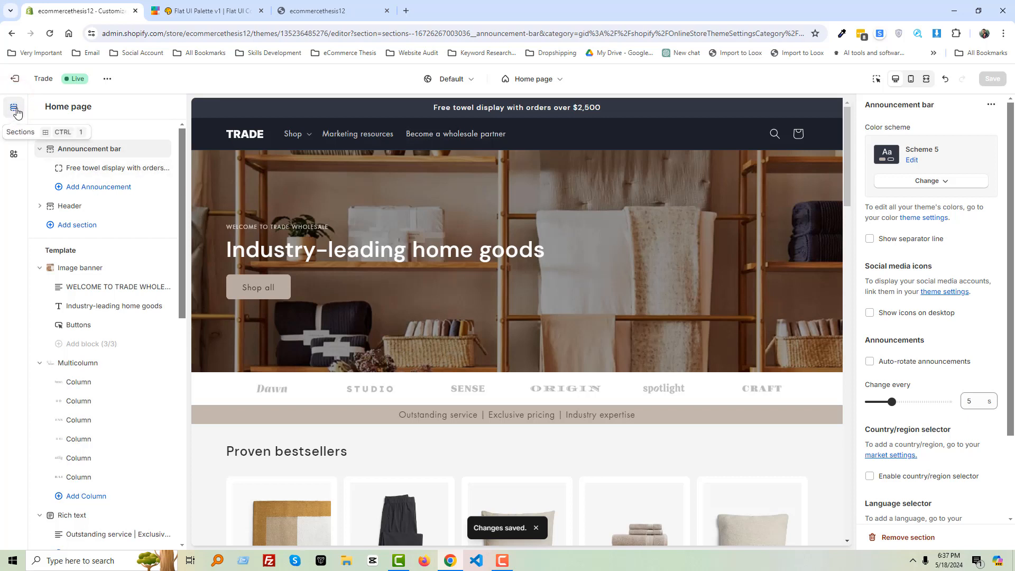
click(929, 181)
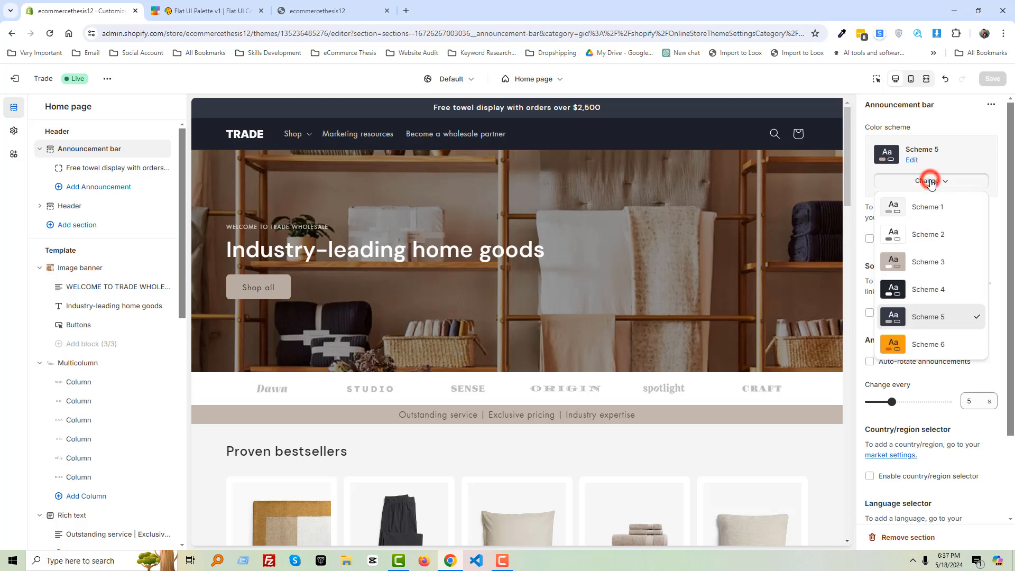
click(946, 346)
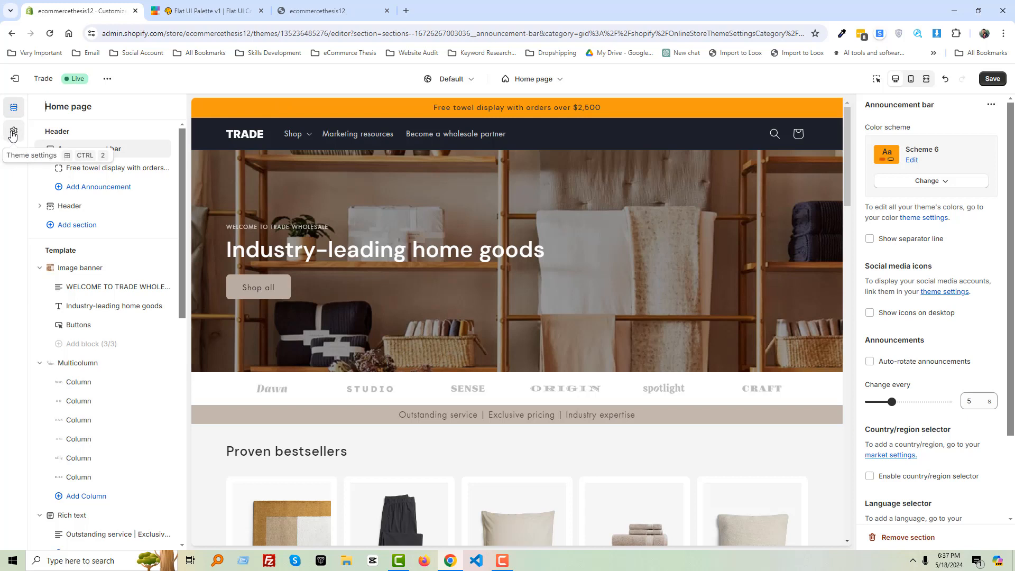
click(954, 181)
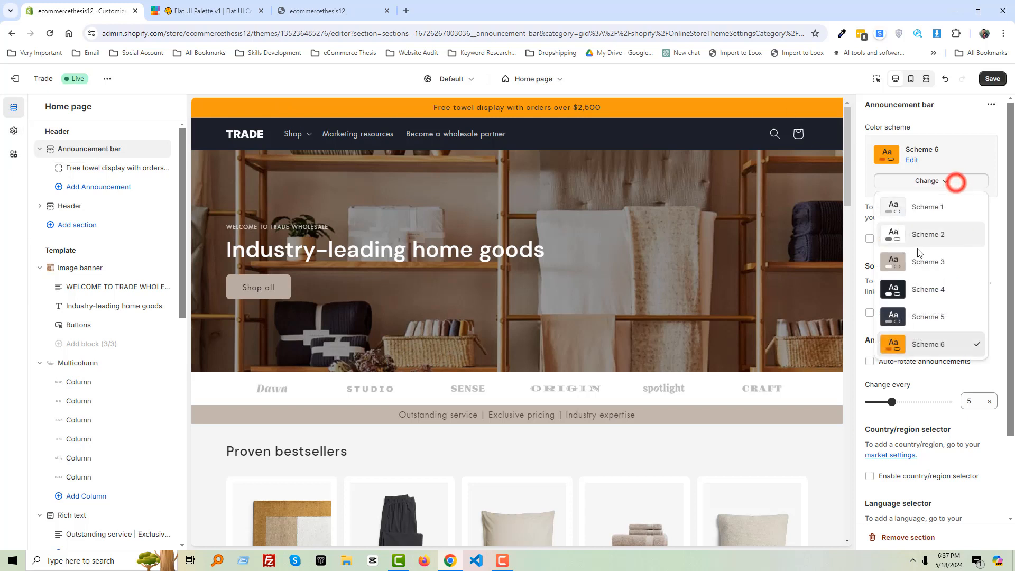
click(906, 346)
- Edit Scheme 6 from the announcement bar settings and set its text color to white #FFF
click(912, 161)
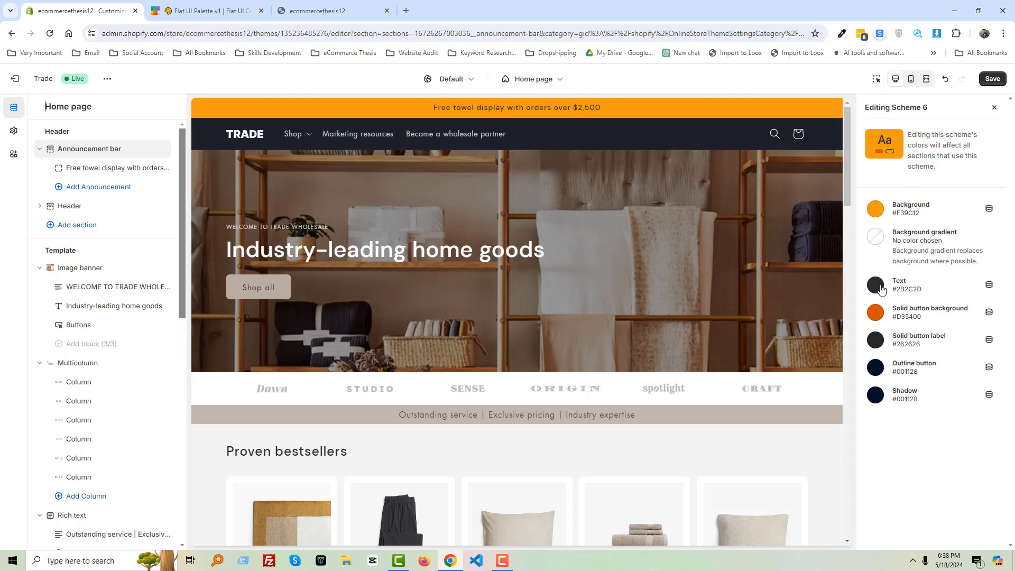
click(879, 288)
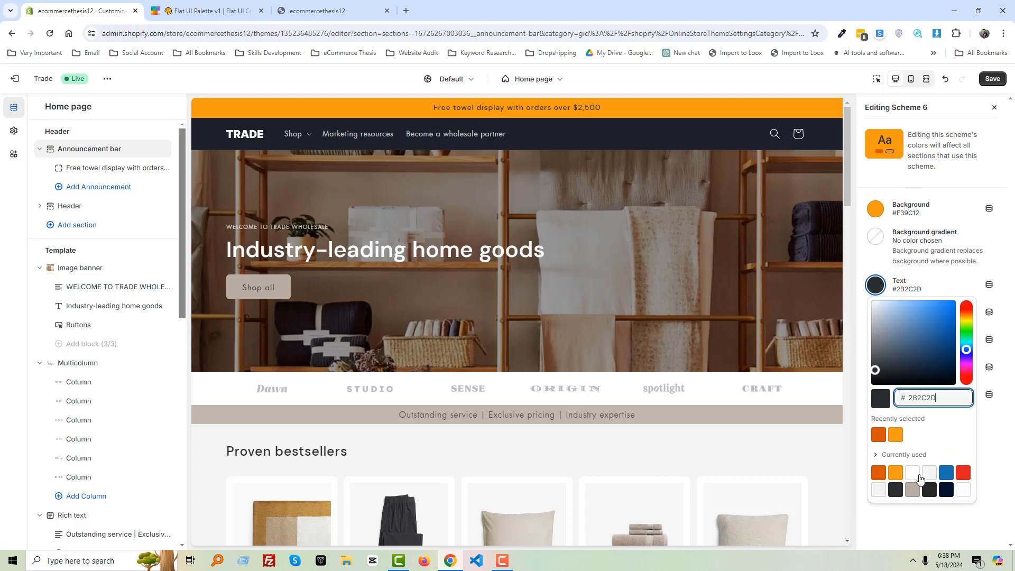
click(918, 477)
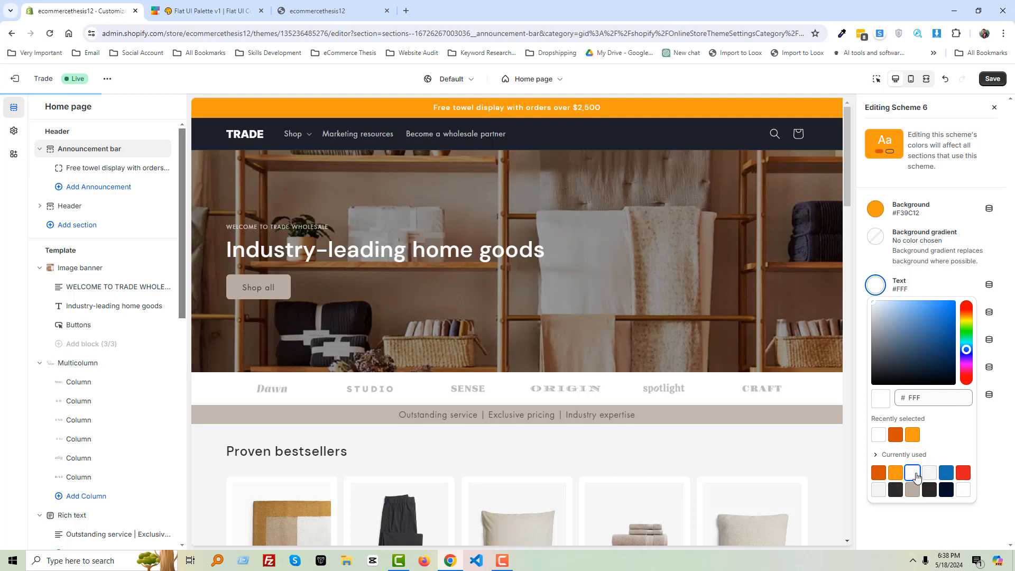
- Try red #DD1D1D and blue #1773B0 as the background color of Scheme 6
click(875, 209)
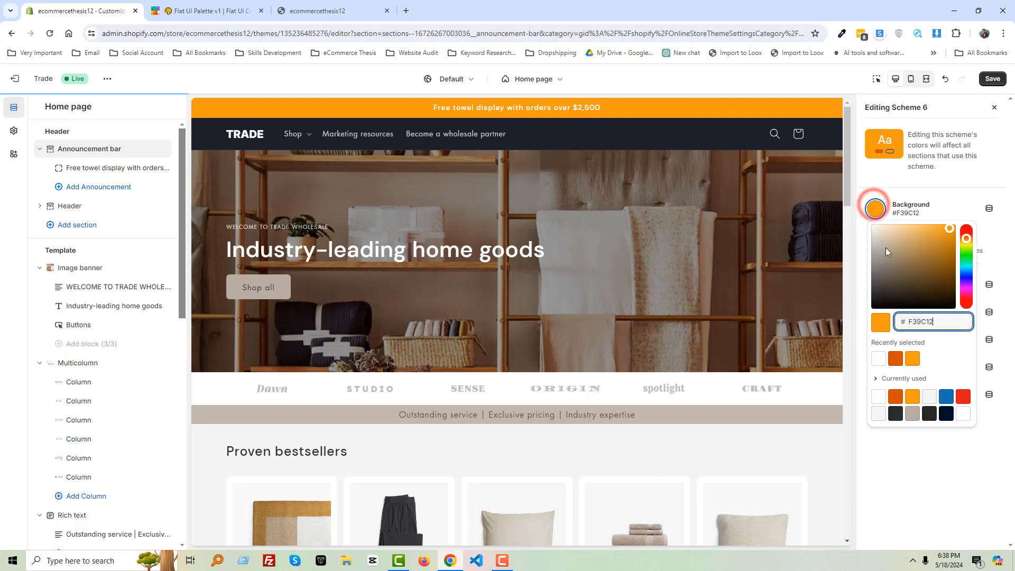
click(963, 397)
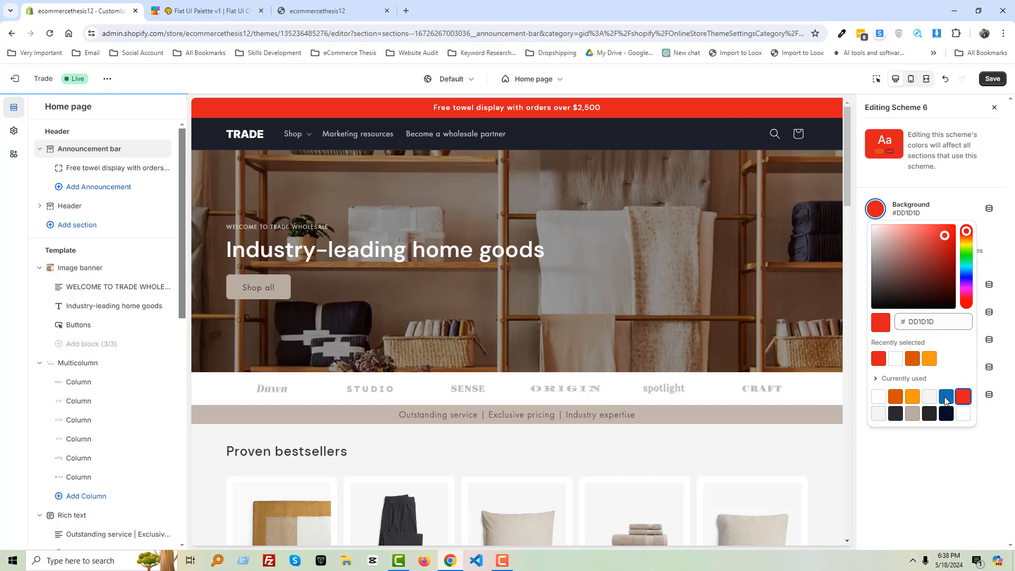
click(946, 397)
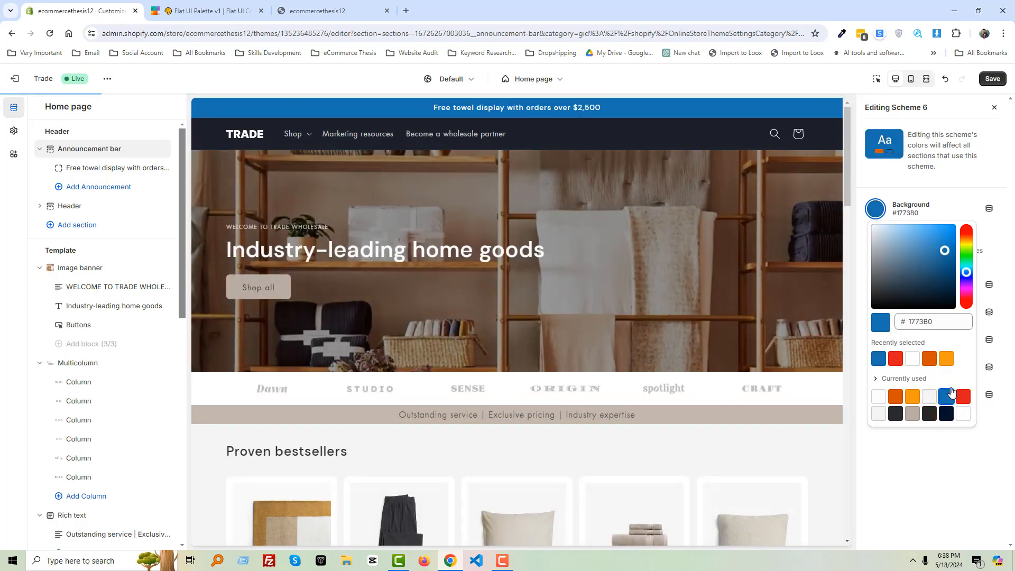
scroll(640, 391, down, 5)
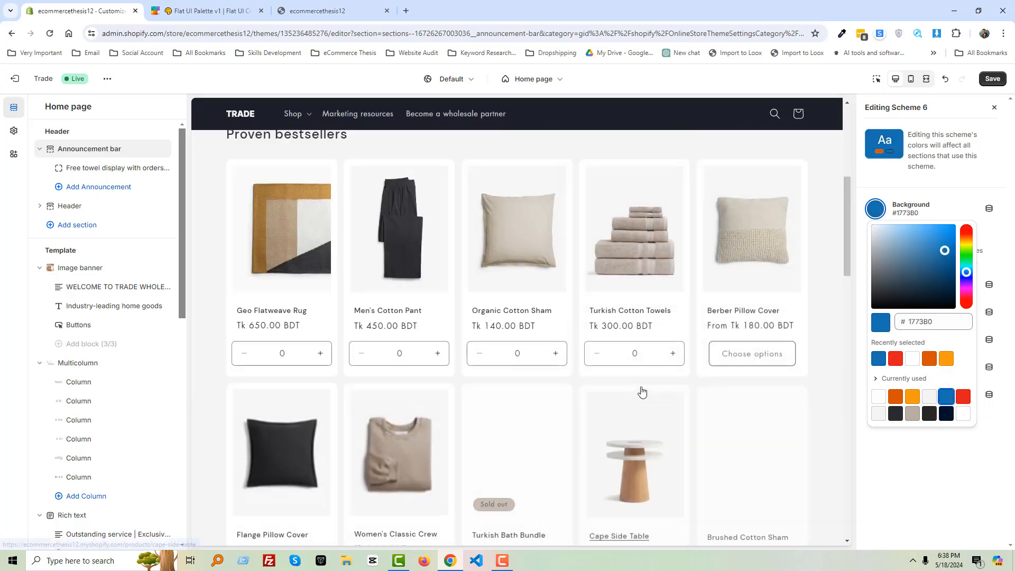
scroll(715, 352, up, 5)
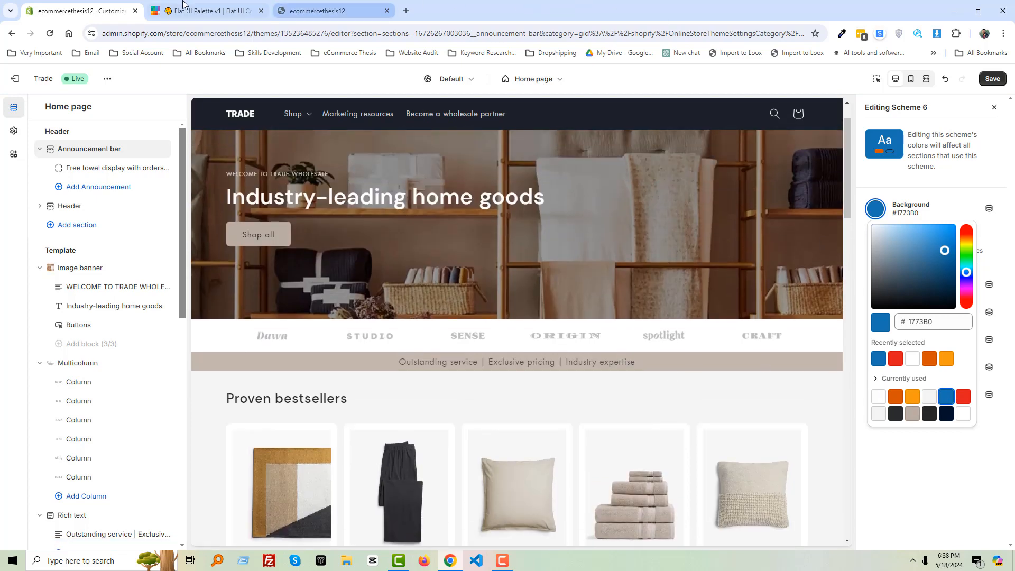
- Copy the Orange swatch's HEX code from Flat UI Palette v1 again and return to the theme editor
click(206, 10)
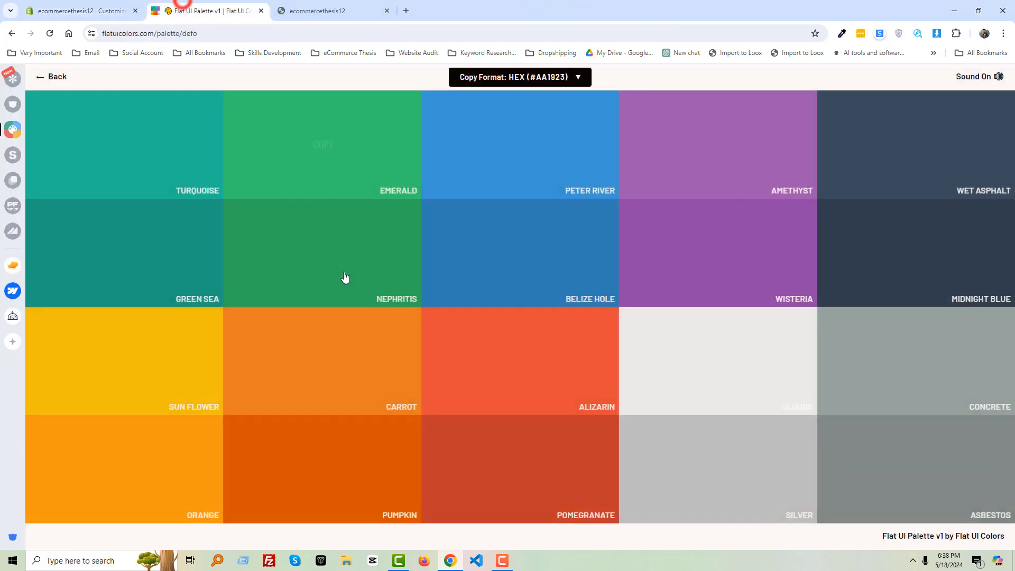
click(177, 443)
click(103, 9)
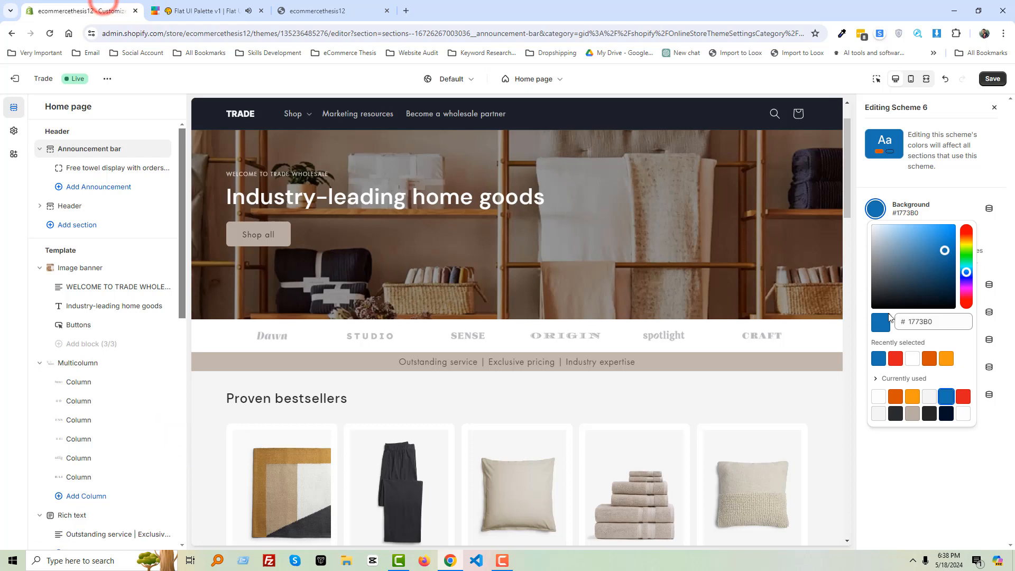
- Set the Scheme 6 background back to orange #F39C12 and close the scheme's editor
click(920, 321)
key(ctrl+a)
text(F39C12)
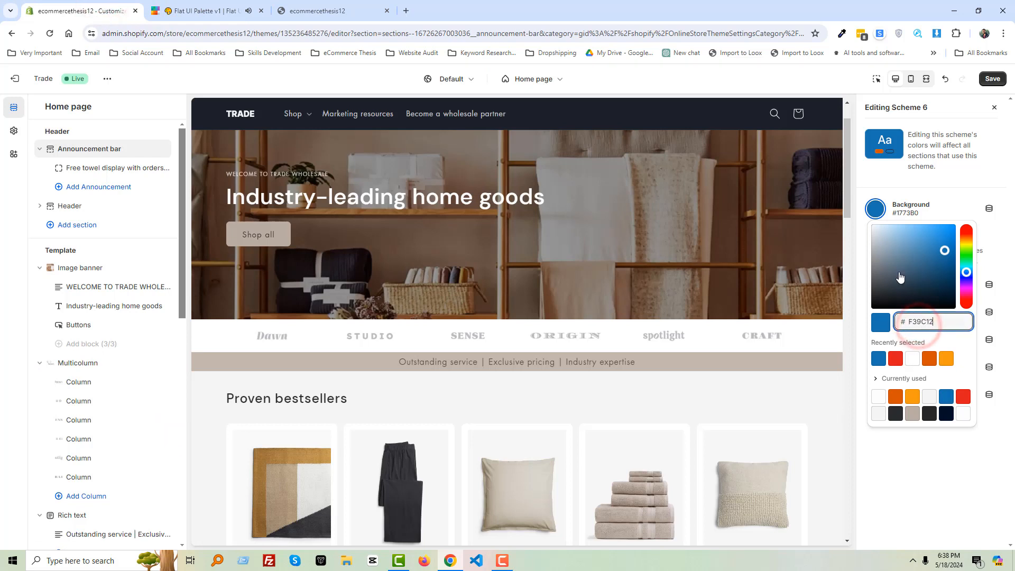
click(877, 212)
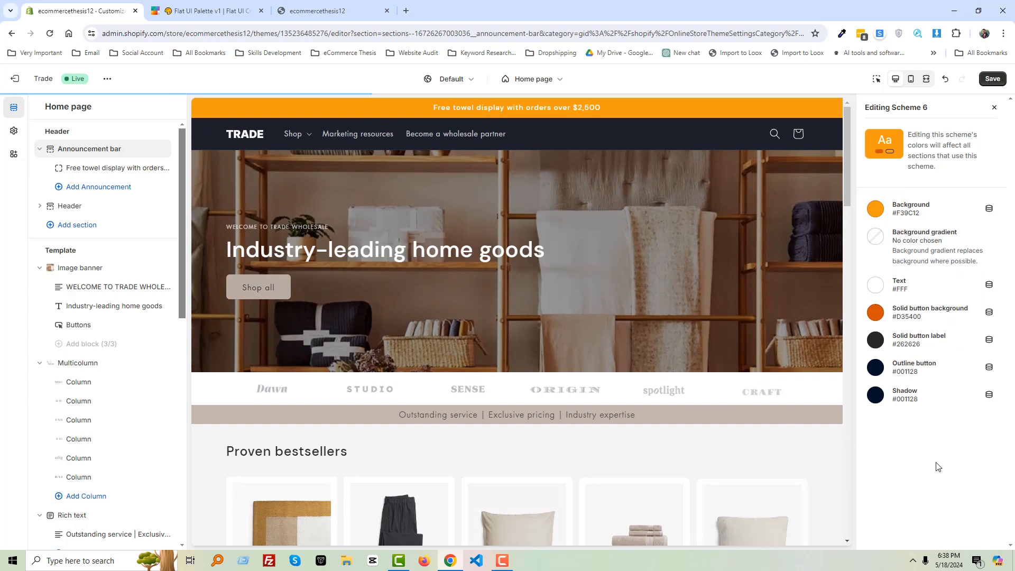
click(935, 463)
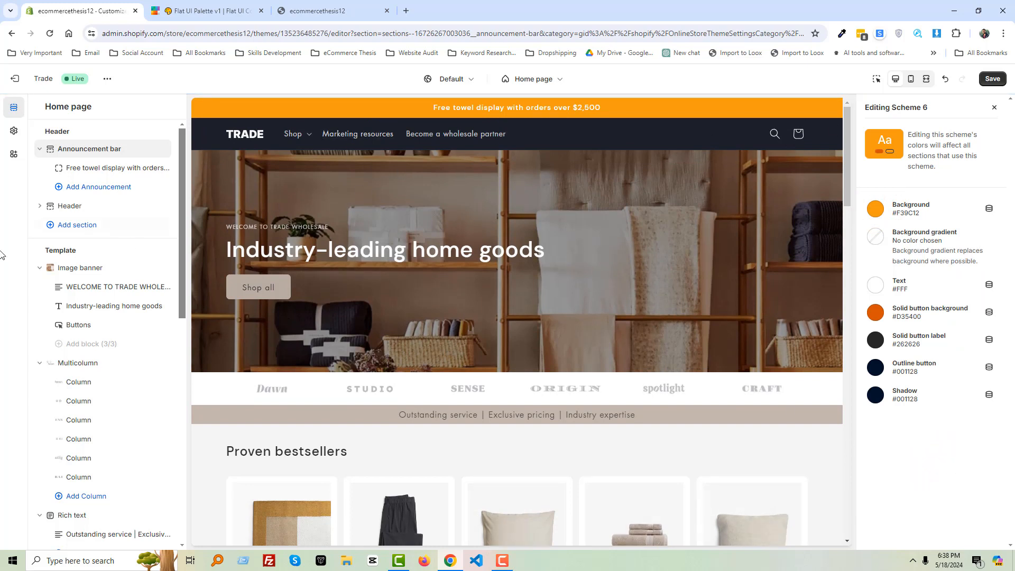
click(994, 108)
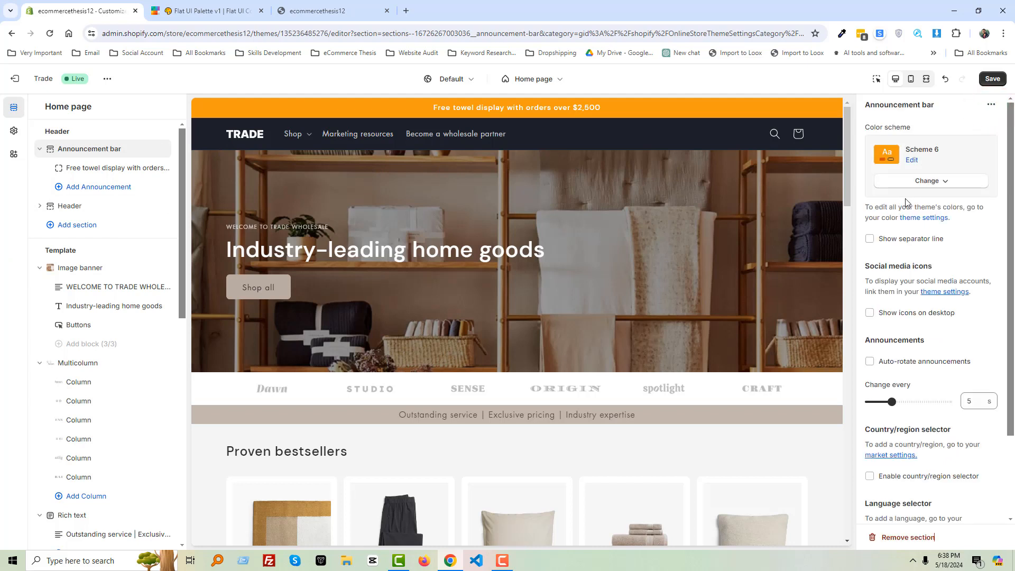
- Enable the separator line, the desktop social media icons and the country/region selector for the announcement bar
click(869, 238)
click(870, 313)
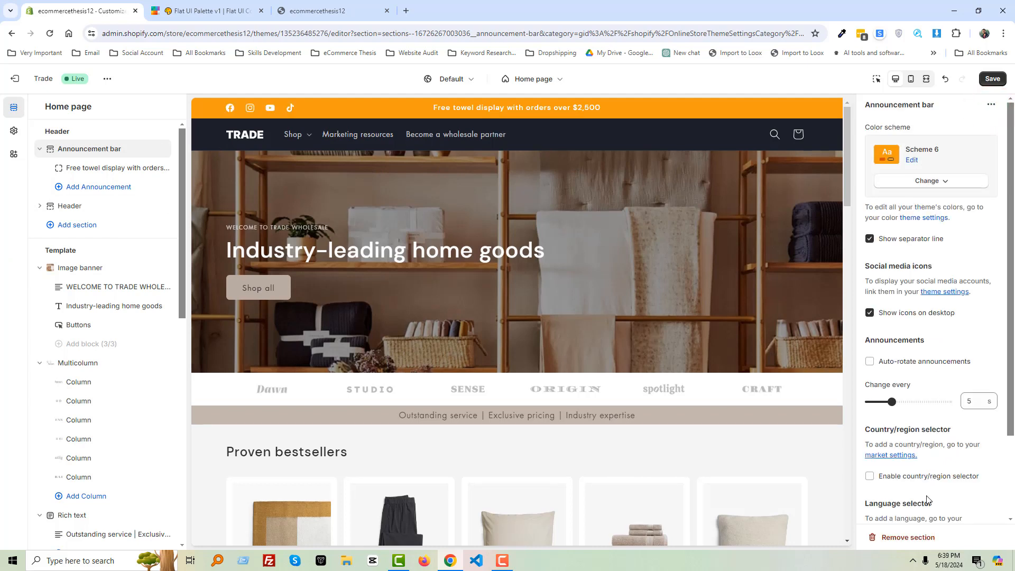
click(871, 479)
click(871, 478)
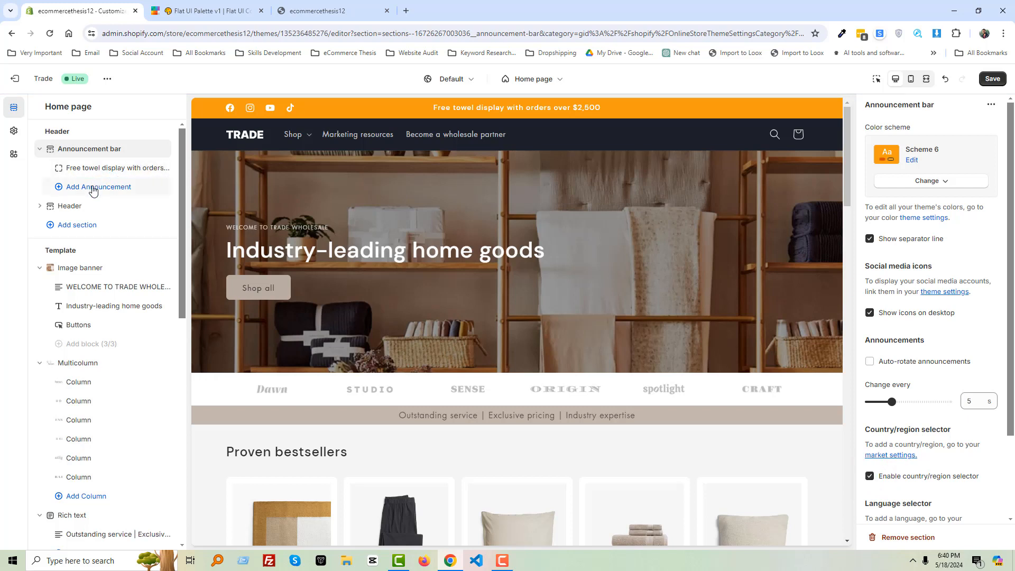
- Add a second announcement with the default text to the announcement bar and enable auto-rotation of announcements
click(93, 188)
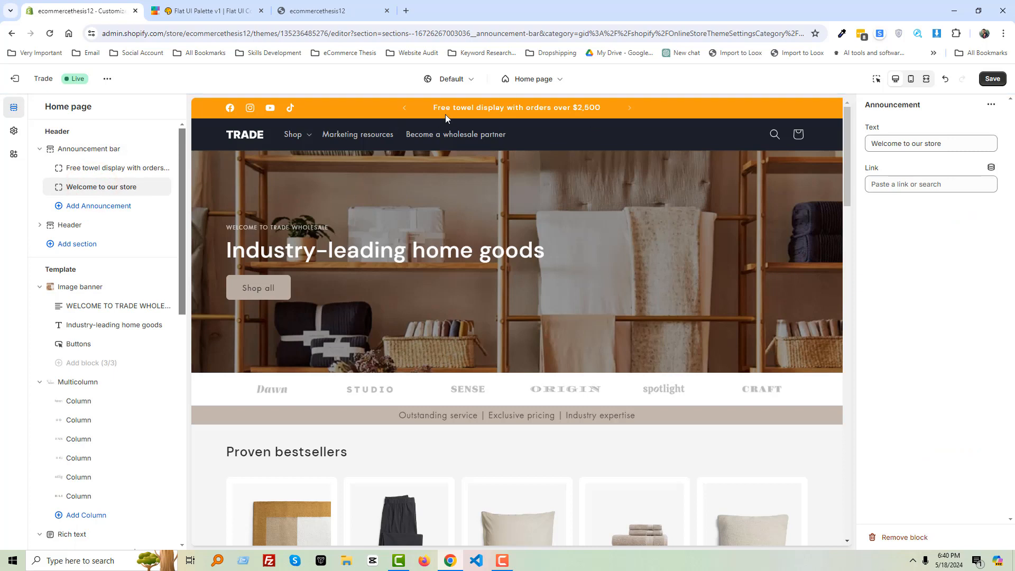
click(93, 152)
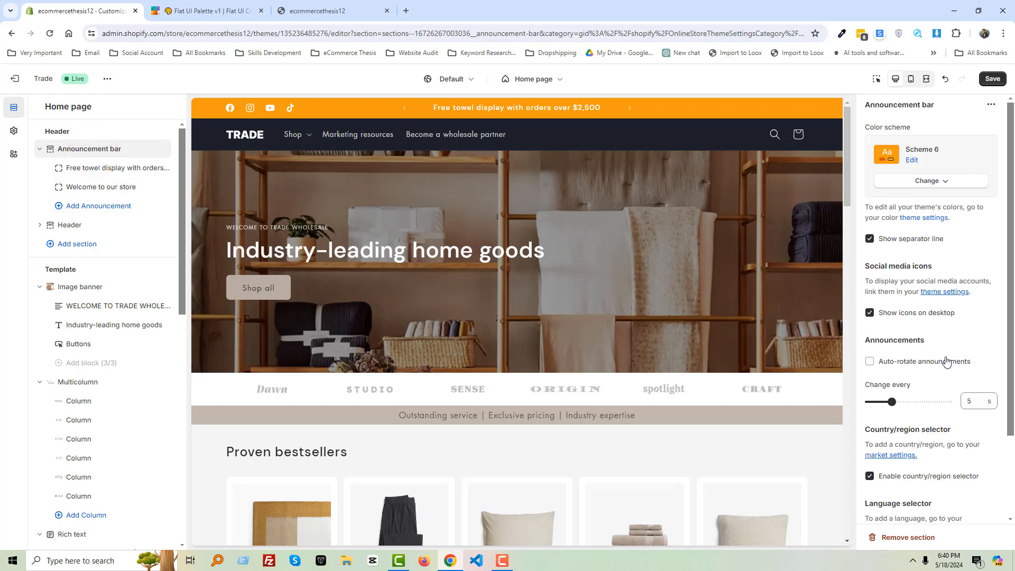
click(869, 362)
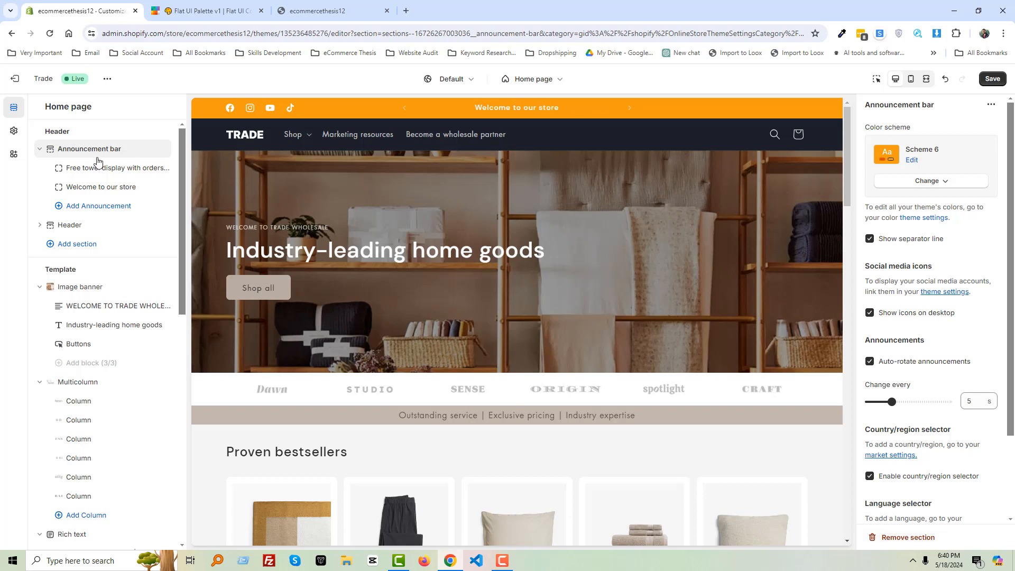
- Link the "Welcome to our store" announcement to the Pillows collection and show that announcement in the preview
click(95, 188)
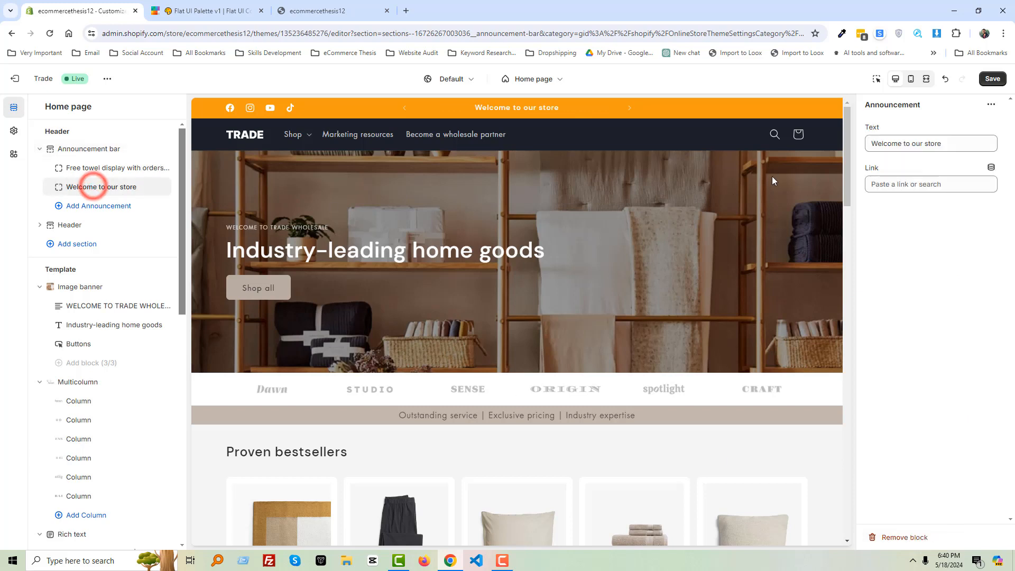
click(892, 182)
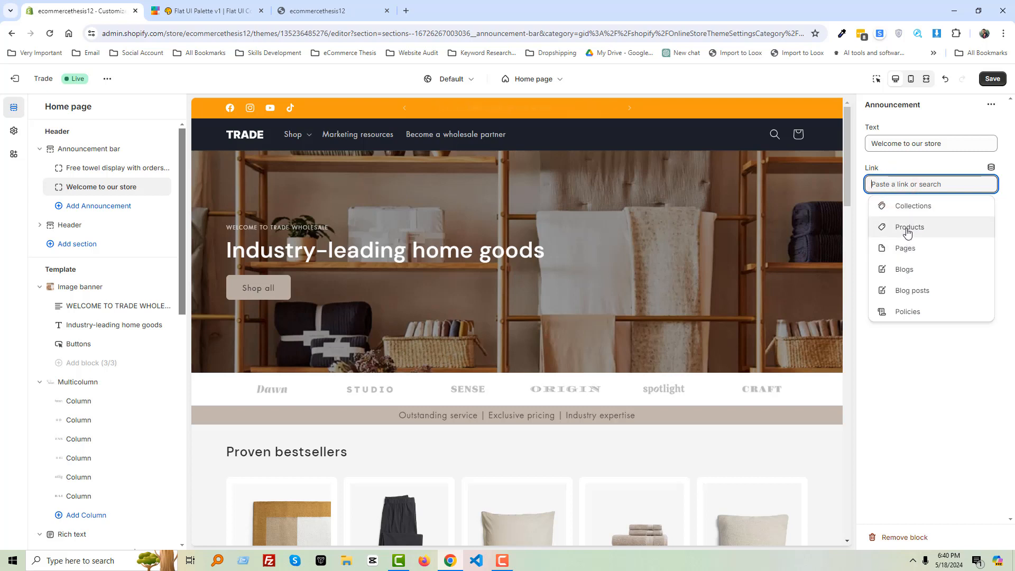
click(909, 209)
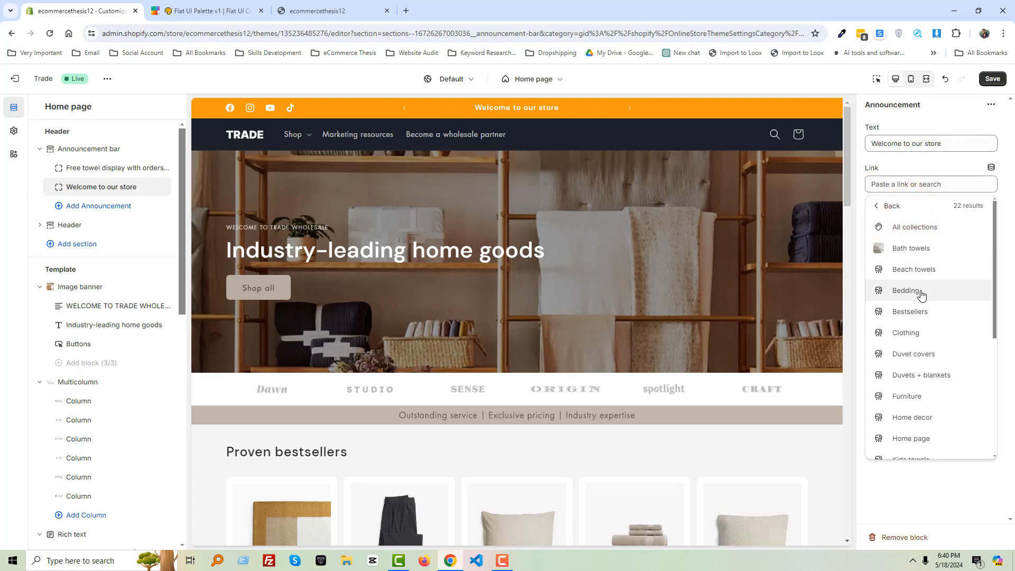
scroll(906, 328, down, 4)
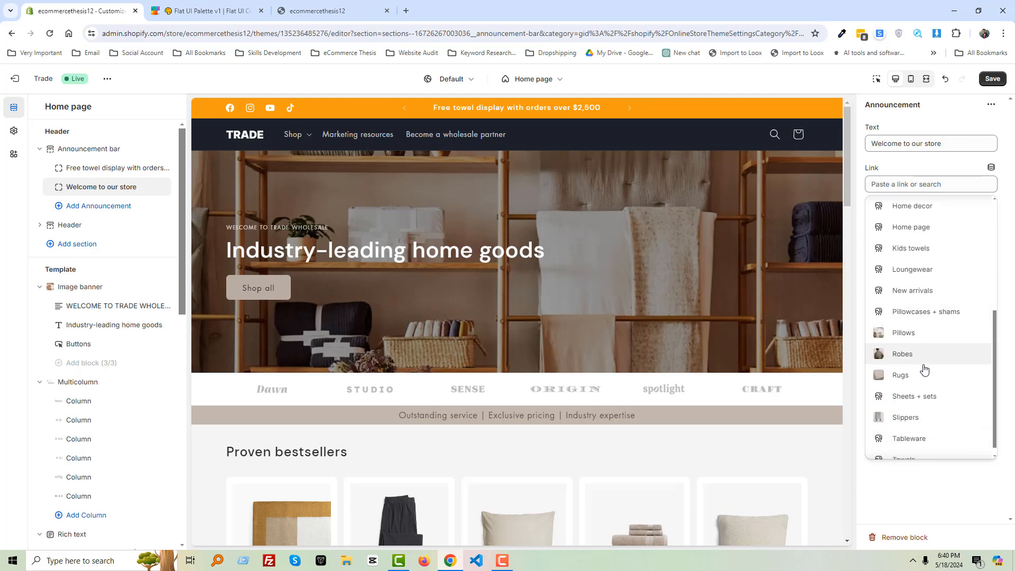
scroll(918, 359, down, 1)
click(912, 325)
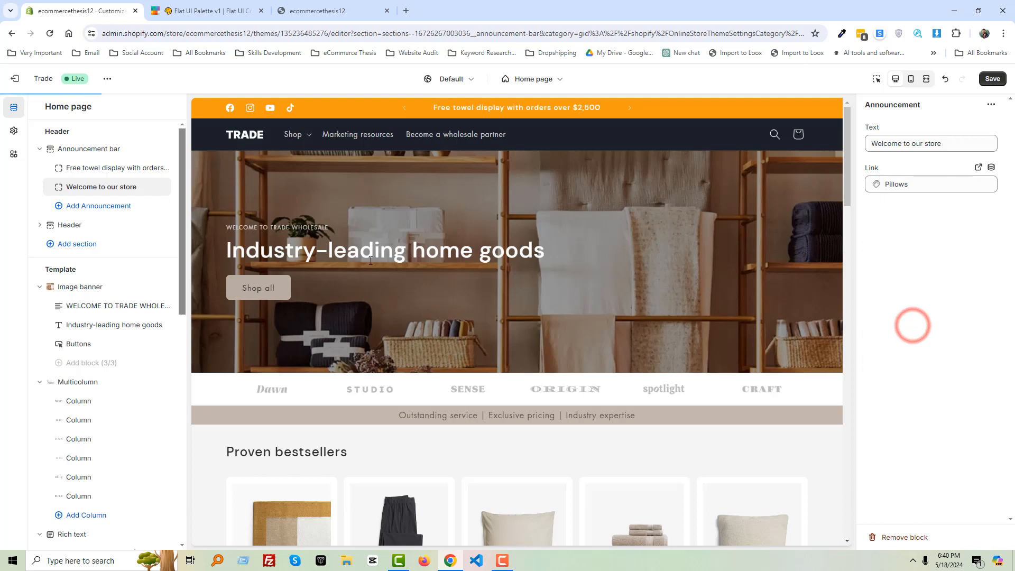
click(627, 109)
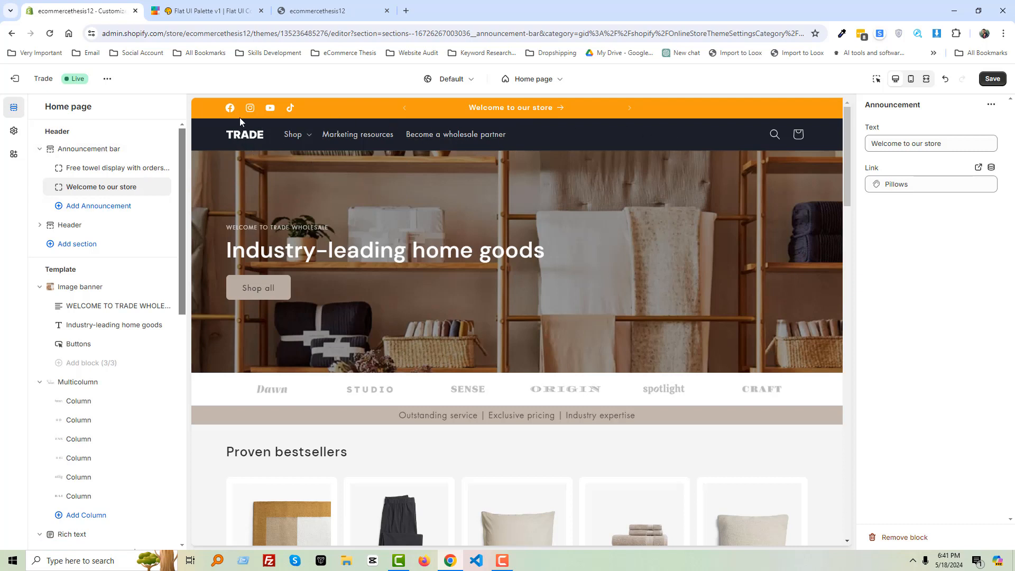
- Turn off the desktop social media icons in the announcement bar's settings
click(98, 148)
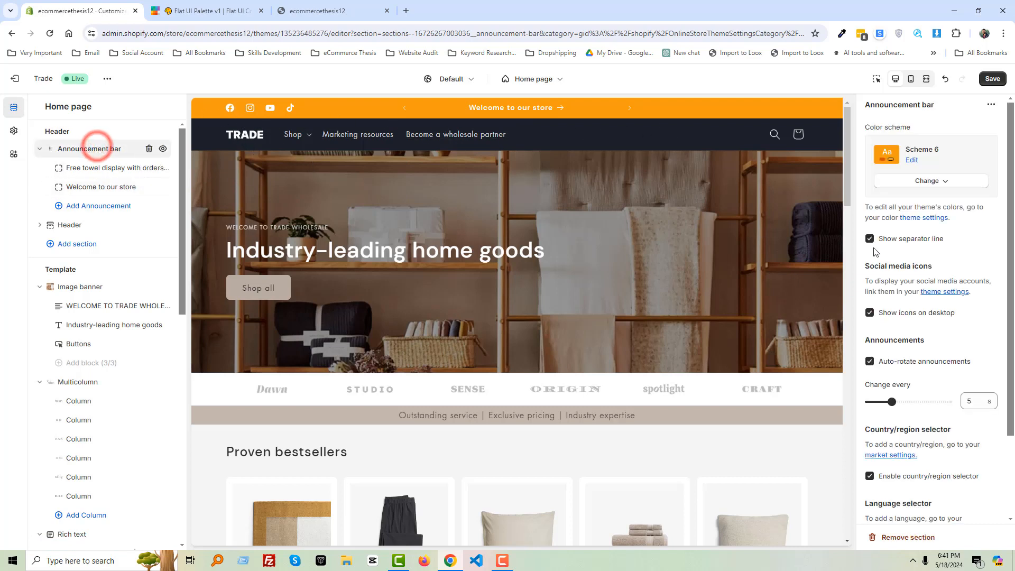
click(872, 315)
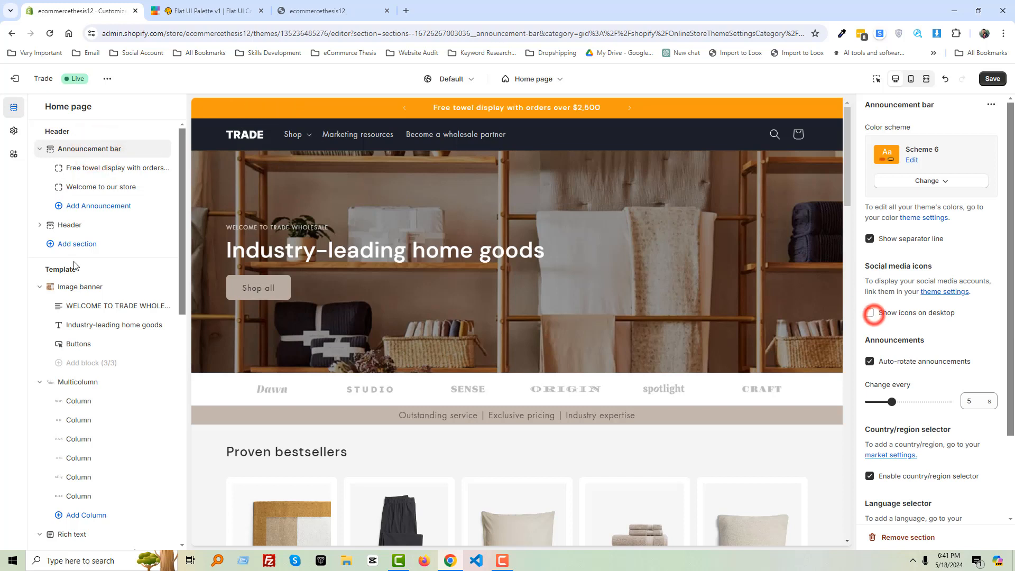
- Open the Header section's settings and set the desktop logo position to Top center
click(88, 228)
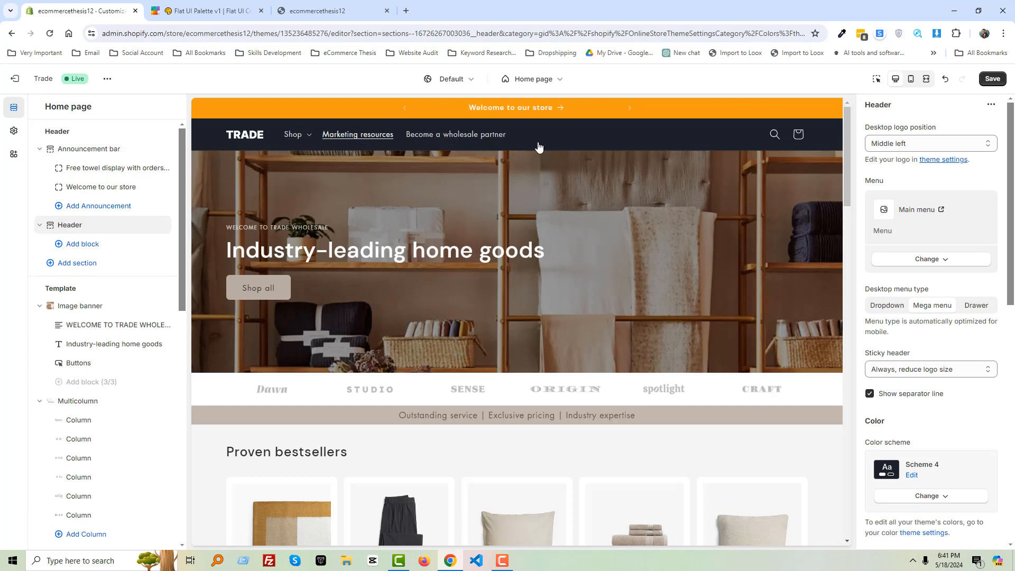
click(934, 146)
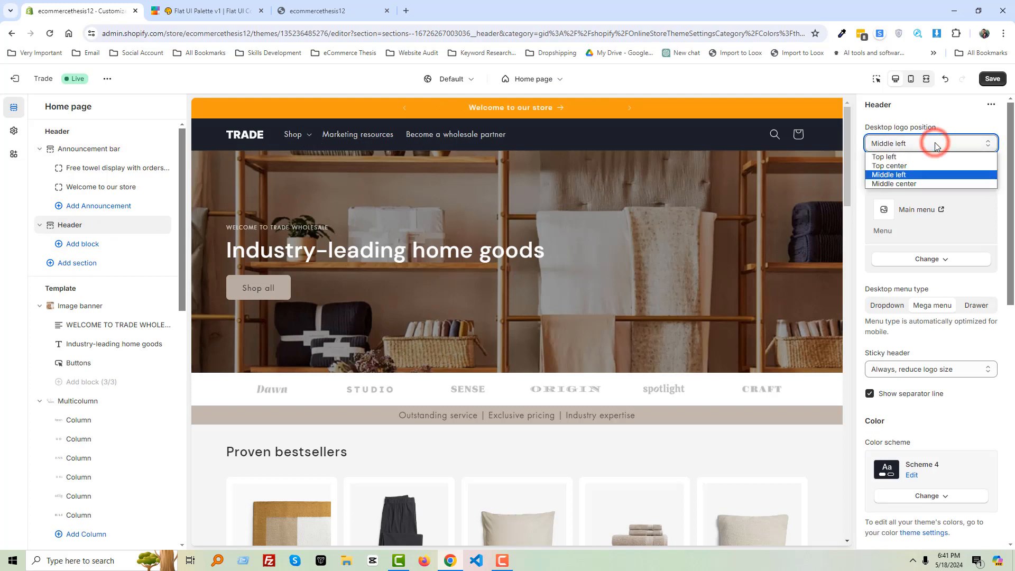
click(933, 167)
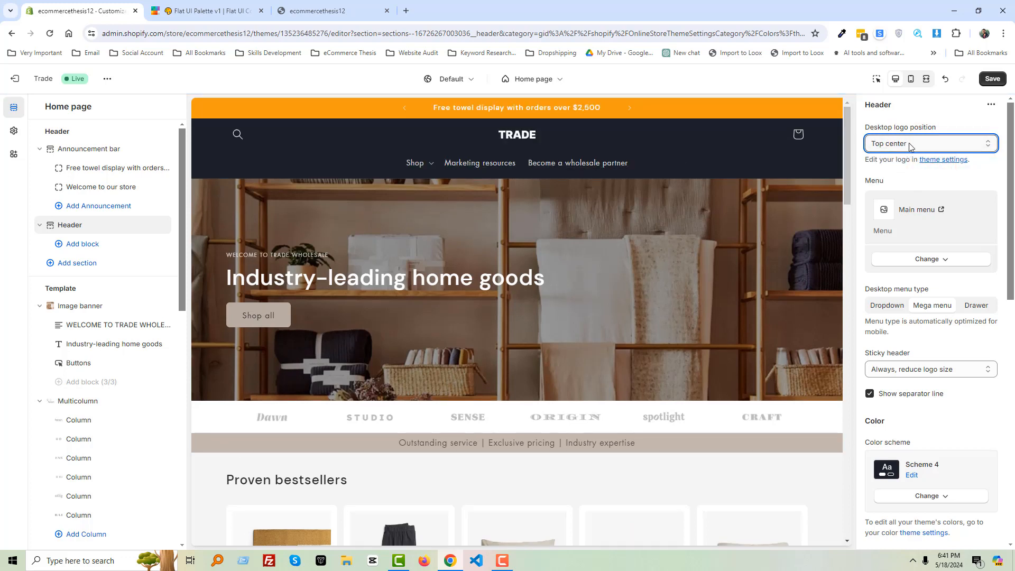
- Try the Top left, Middle left and Middle center desktop logo positions, and set the logo back to Top center
click(945, 147)
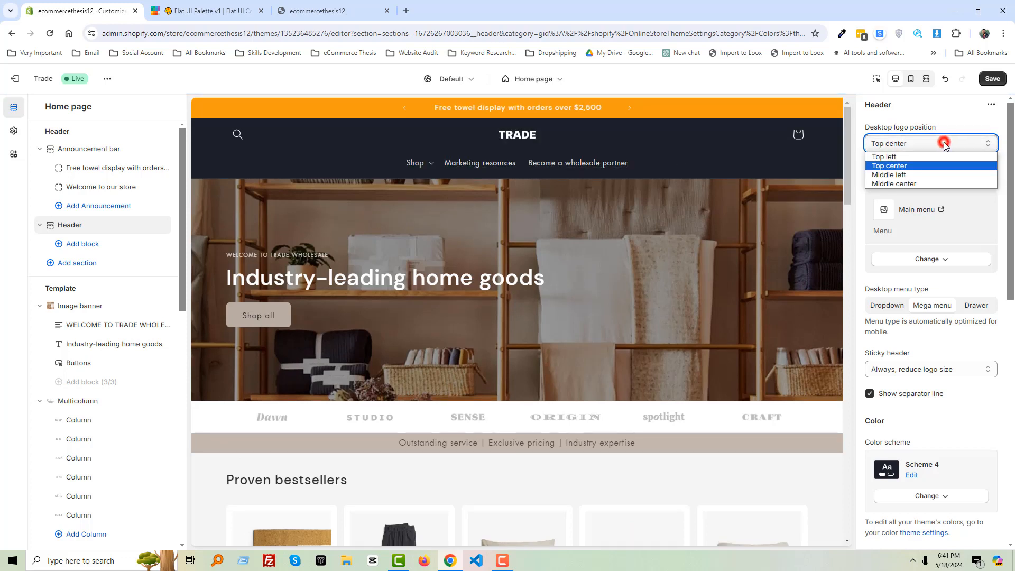
click(922, 152)
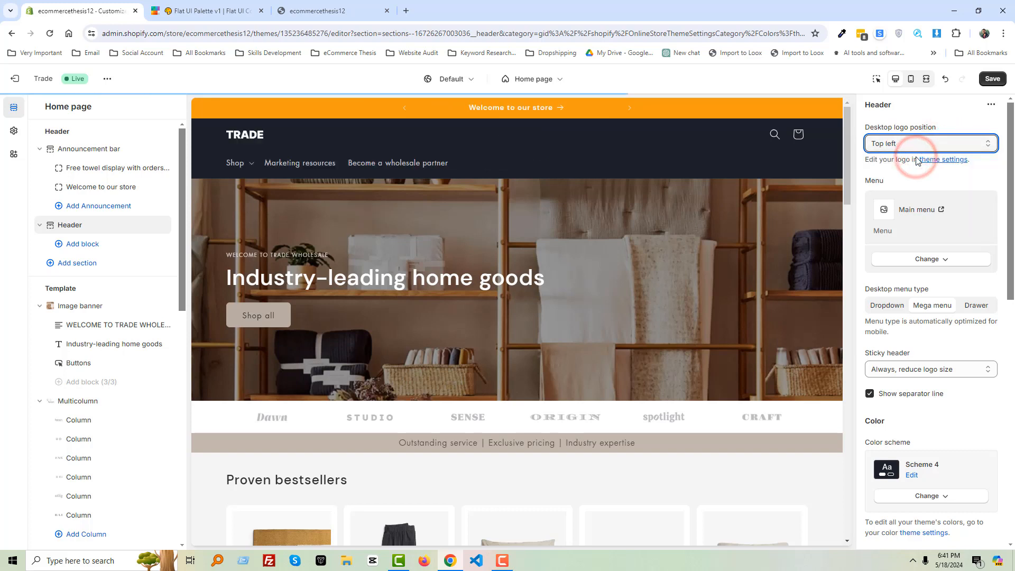
click(928, 143)
click(917, 177)
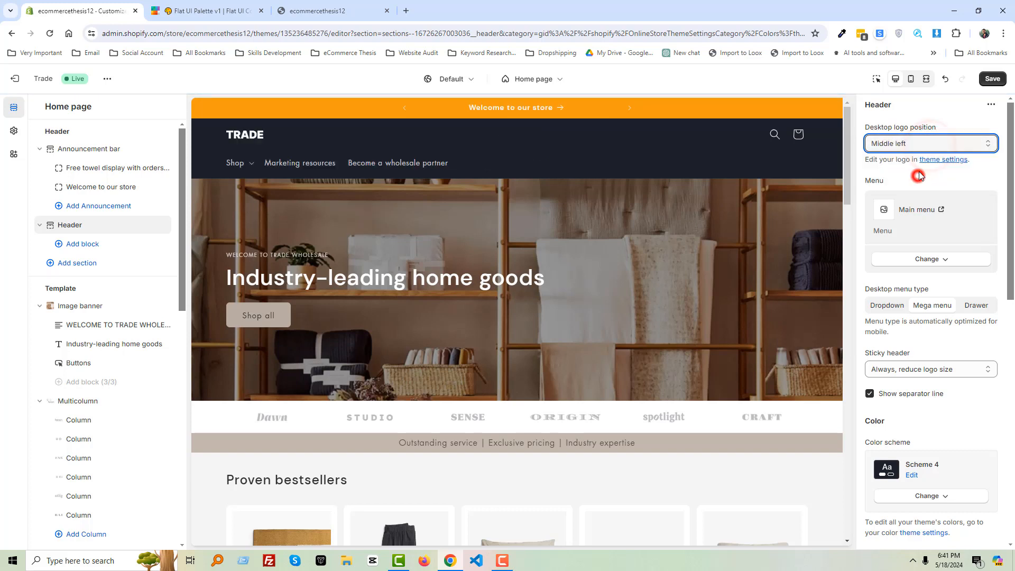
click(920, 142)
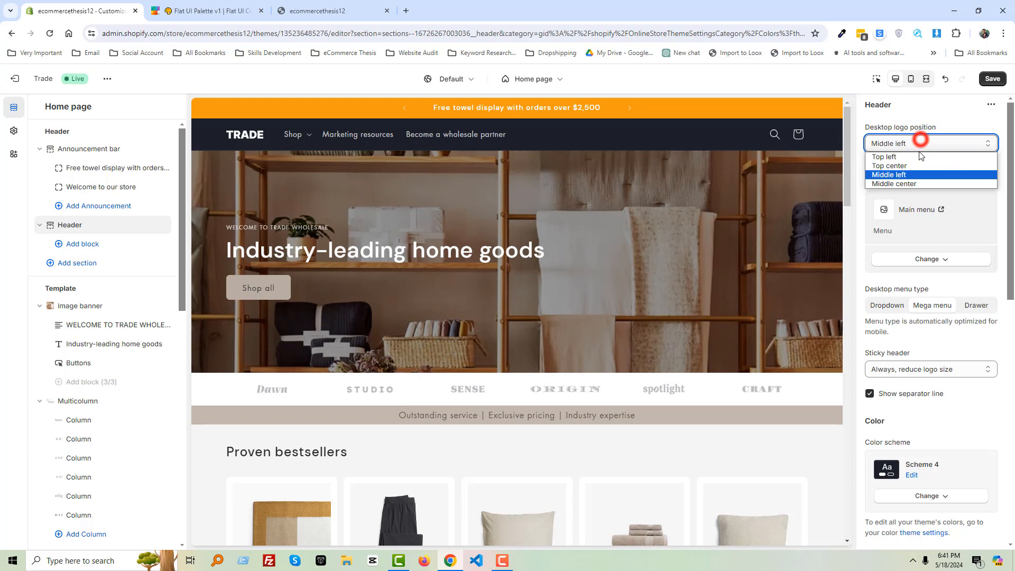
click(917, 183)
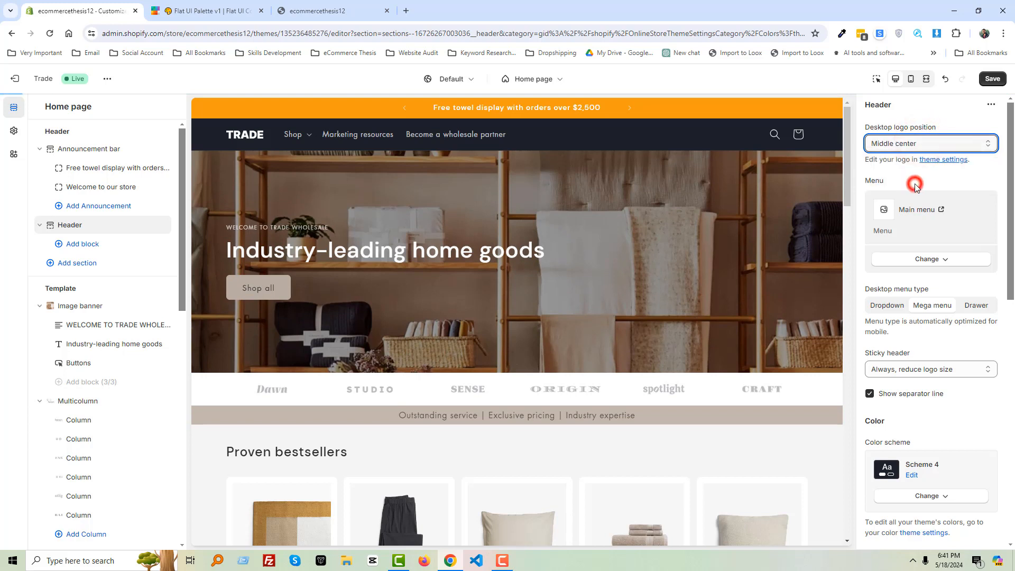
click(920, 148)
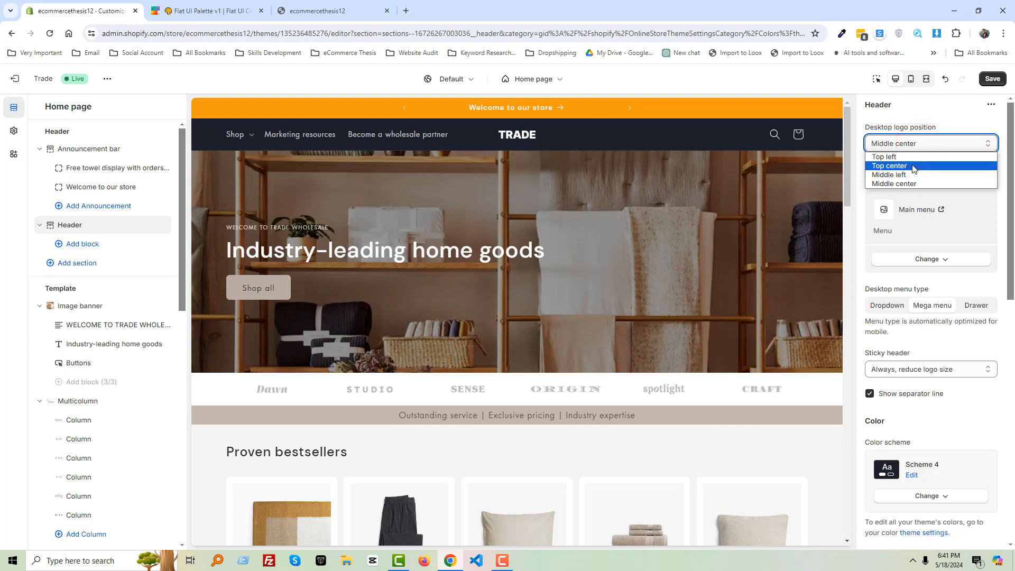
click(899, 165)
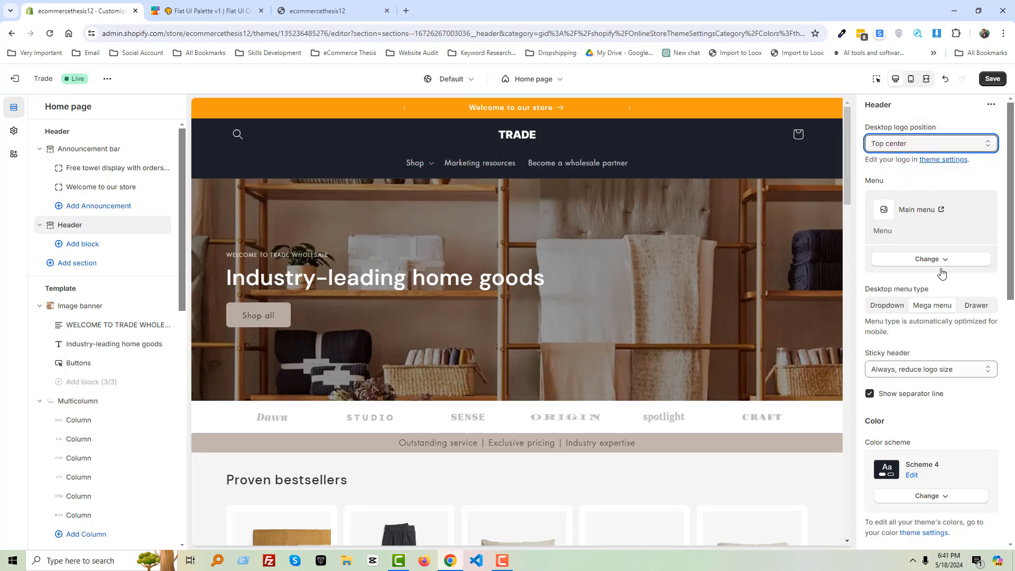
- Review the header's menu, sticky header and color settings, and examine how the header behaves while the home page preview scrolls
scroll(921, 255, down, 1)
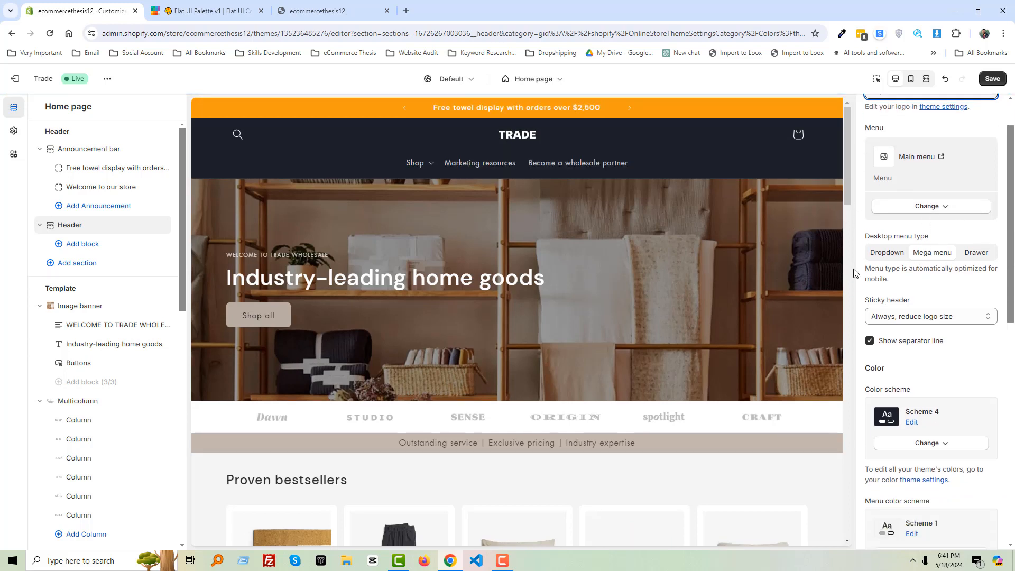
scroll(939, 278, down, 2)
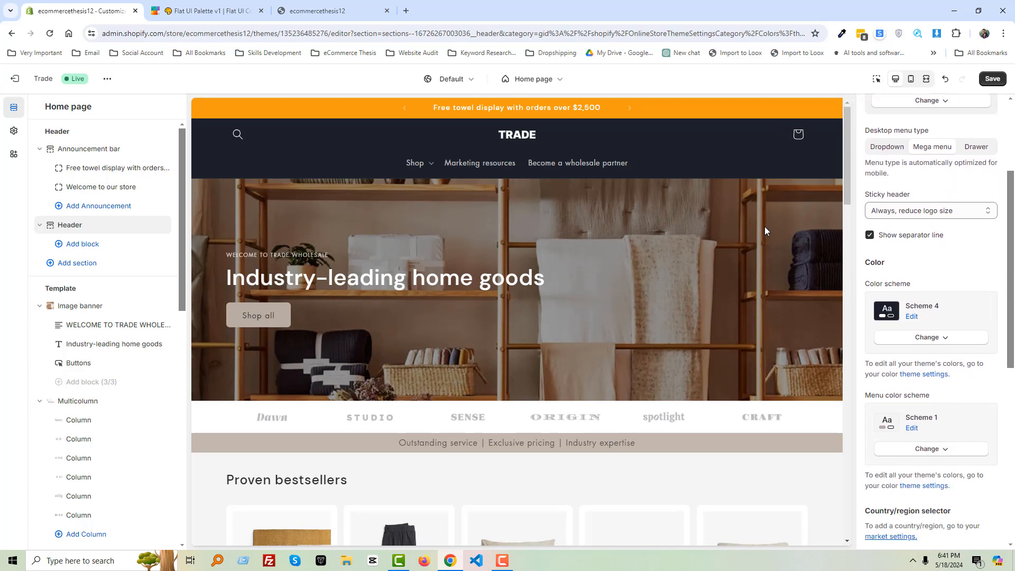
scroll(764, 226, down, 3)
scroll(764, 227, up, 3)
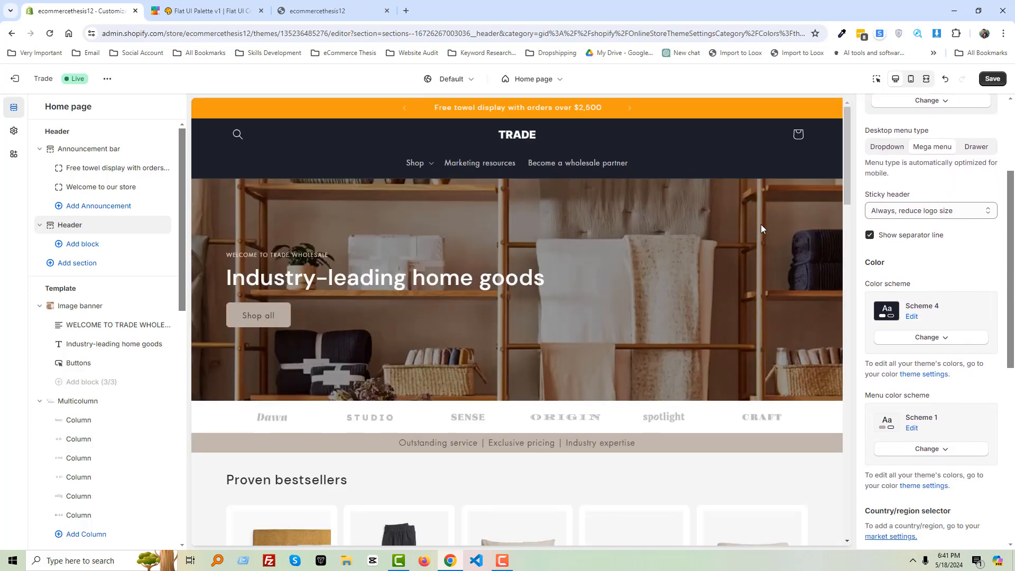
scroll(974, 246, up, 2)
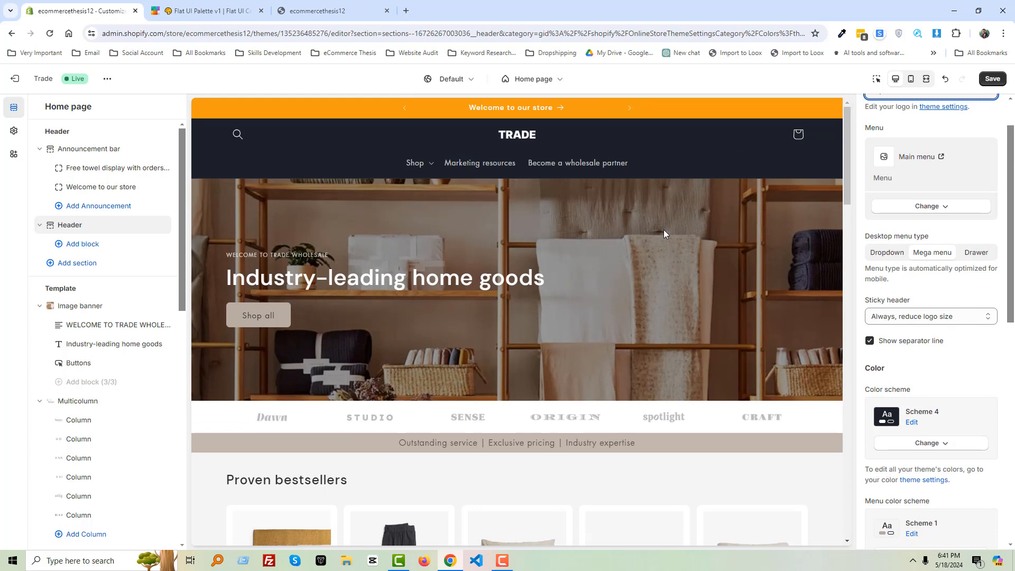
scroll(664, 229, down, 3)
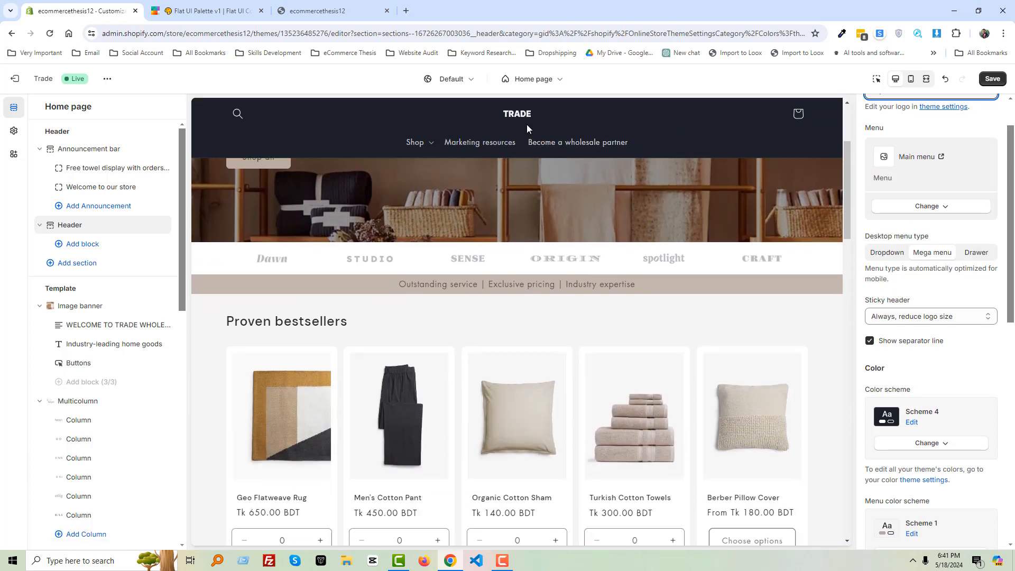
scroll(652, 212, up, 3)
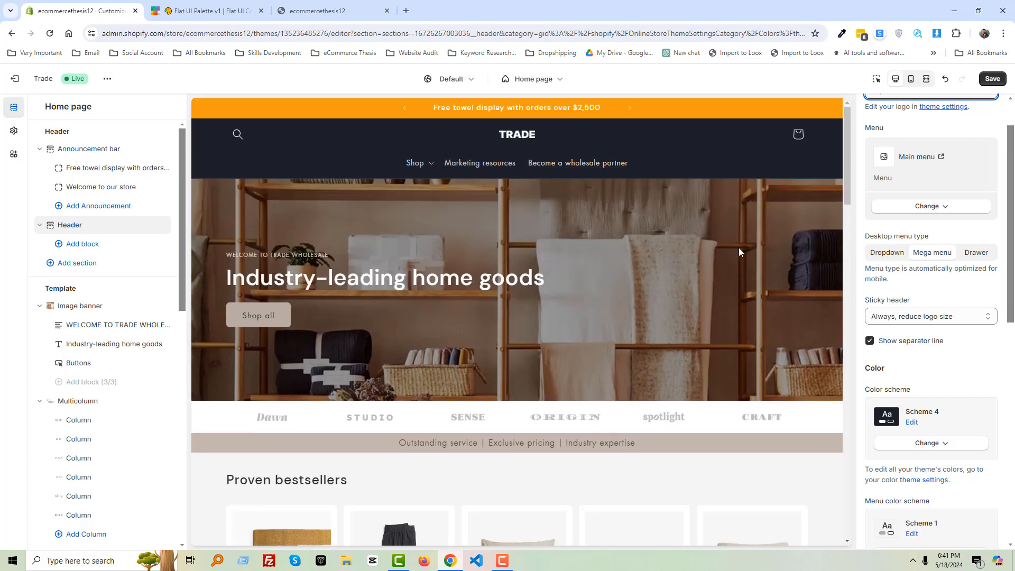
scroll(951, 300, down, 1)
scroll(949, 299, up, 2)
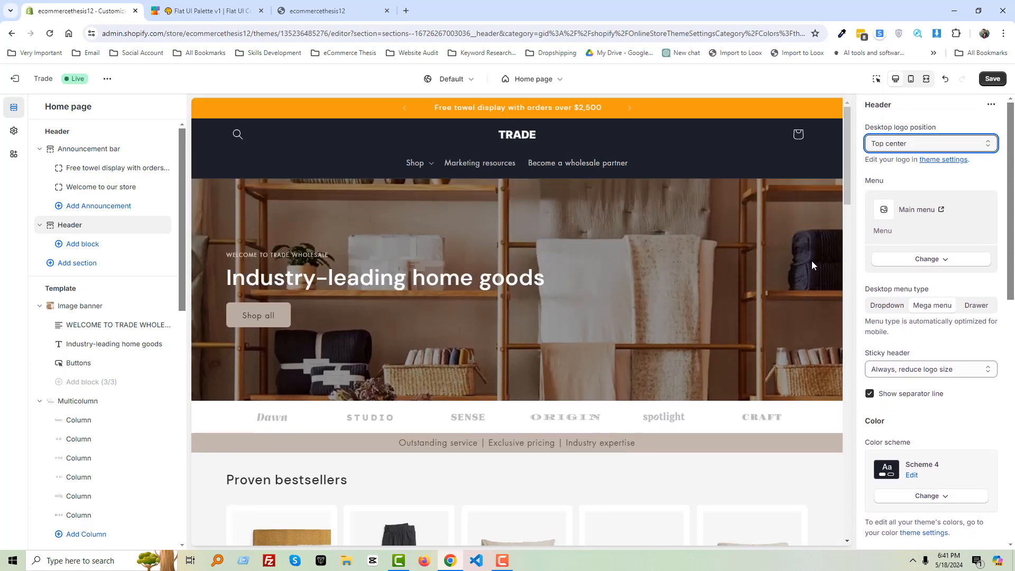
scroll(888, 280, down, 2)
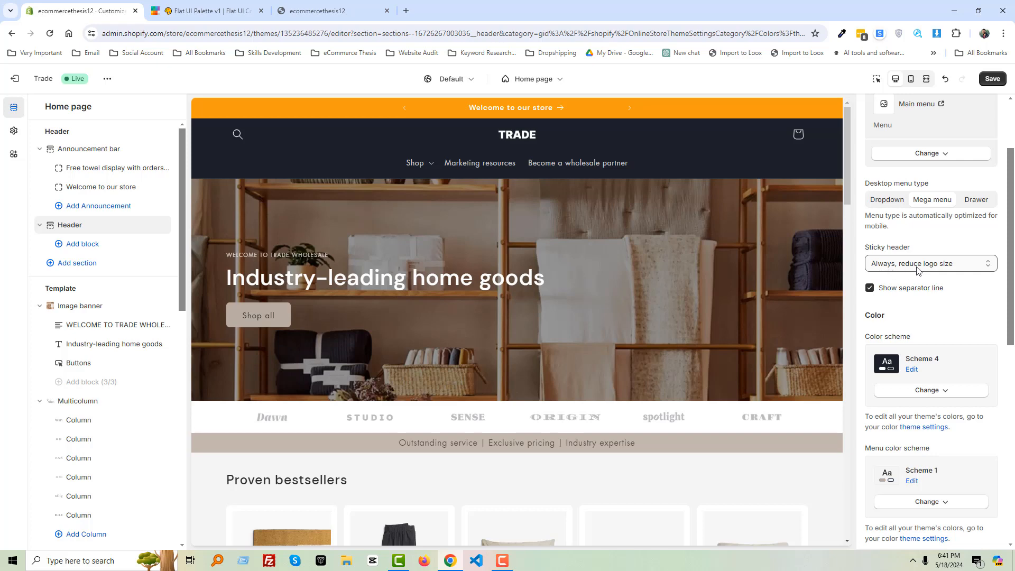
scroll(498, 236, down, 2)
scroll(498, 237, up, 2)
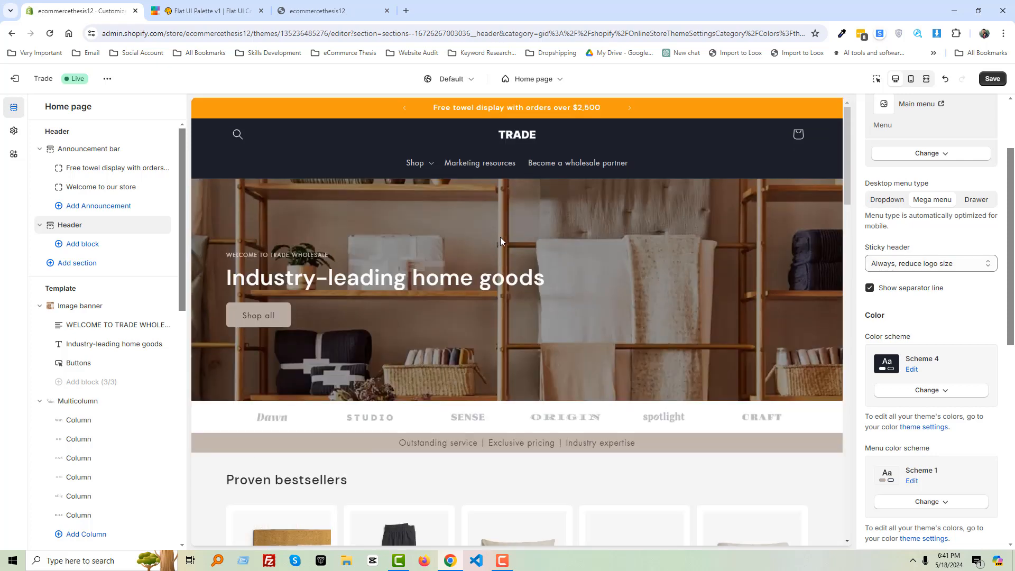
scroll(500, 237, down, 1)
scroll(500, 238, up, 1)
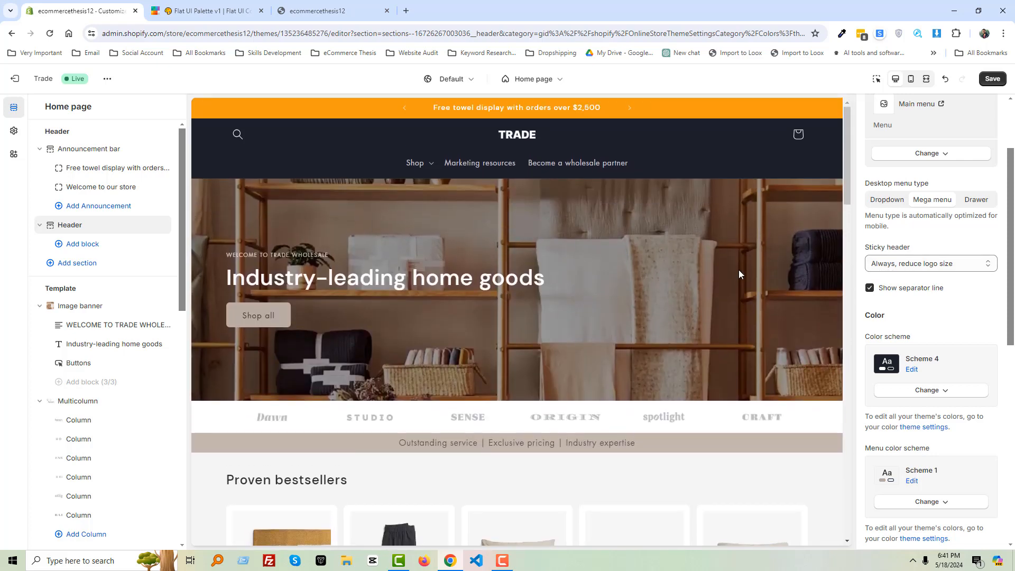
- Set the header's sticky header option to Always
click(900, 264)
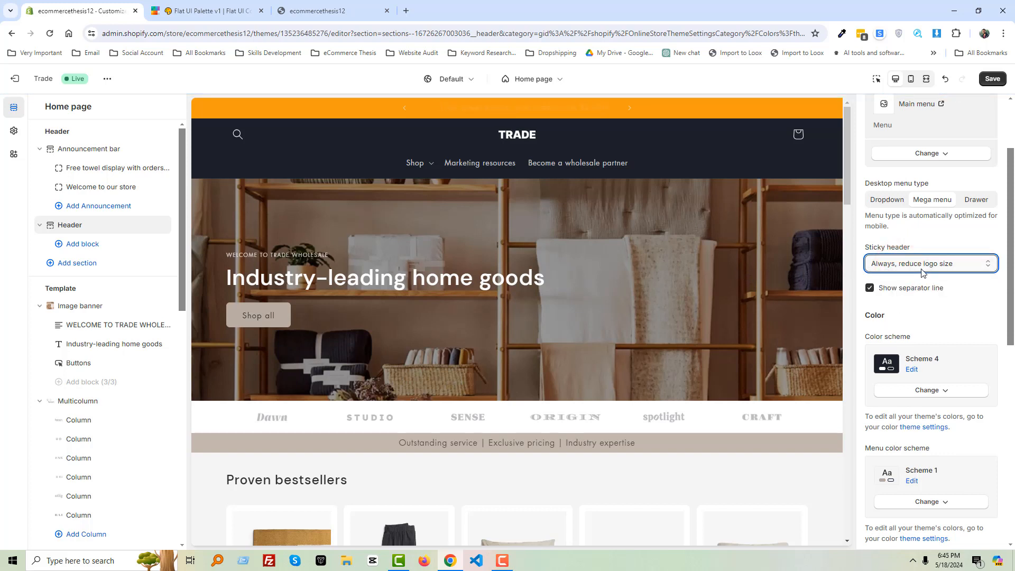
click(925, 268)
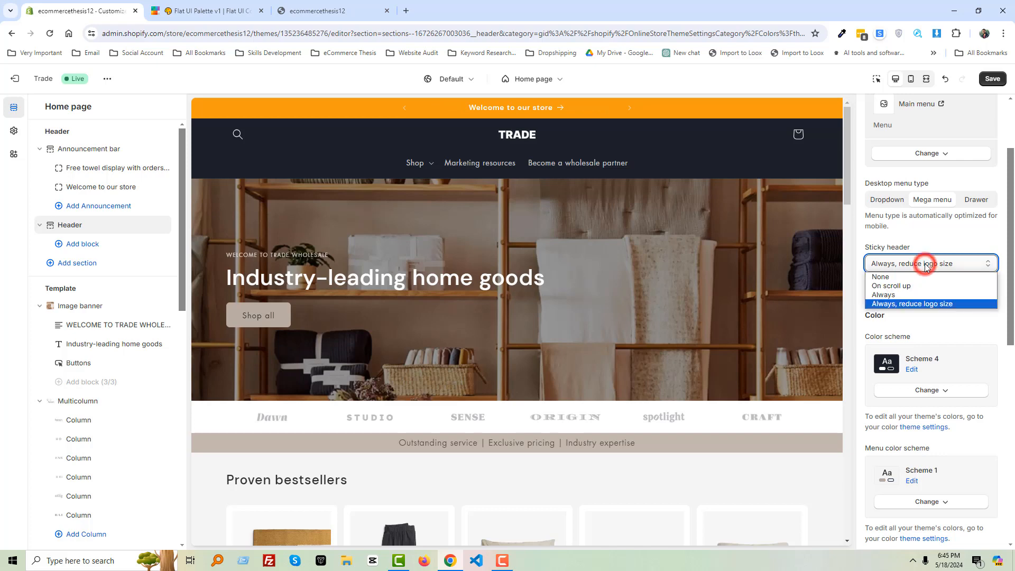
click(919, 297)
- Scroll the home page preview repeatedly to examine the logo size and header behavior with the sticky header set to Always
scroll(592, 243, down, 6)
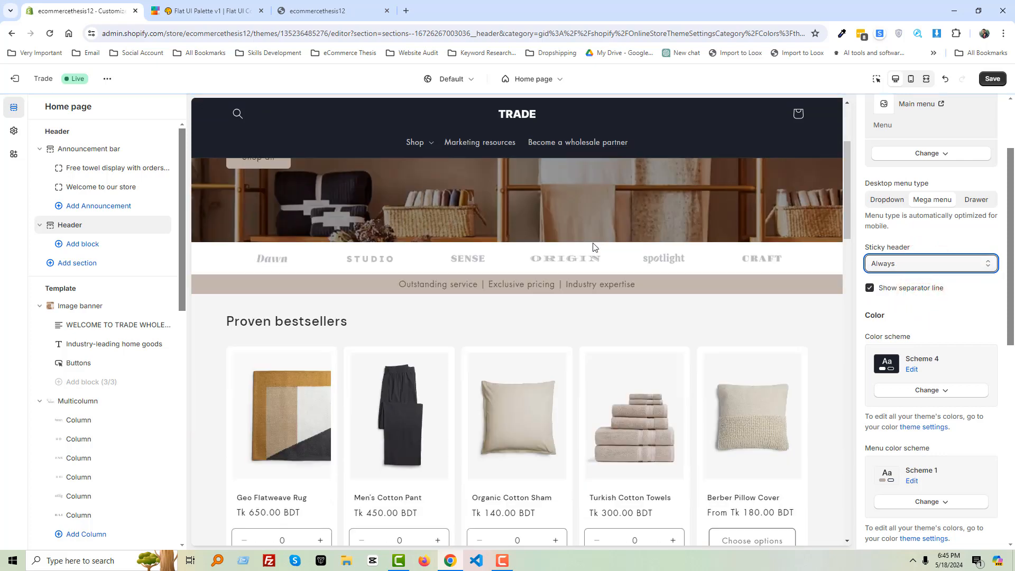
scroll(592, 238, up, 6)
scroll(591, 238, down, 6)
scroll(595, 241, up, 6)
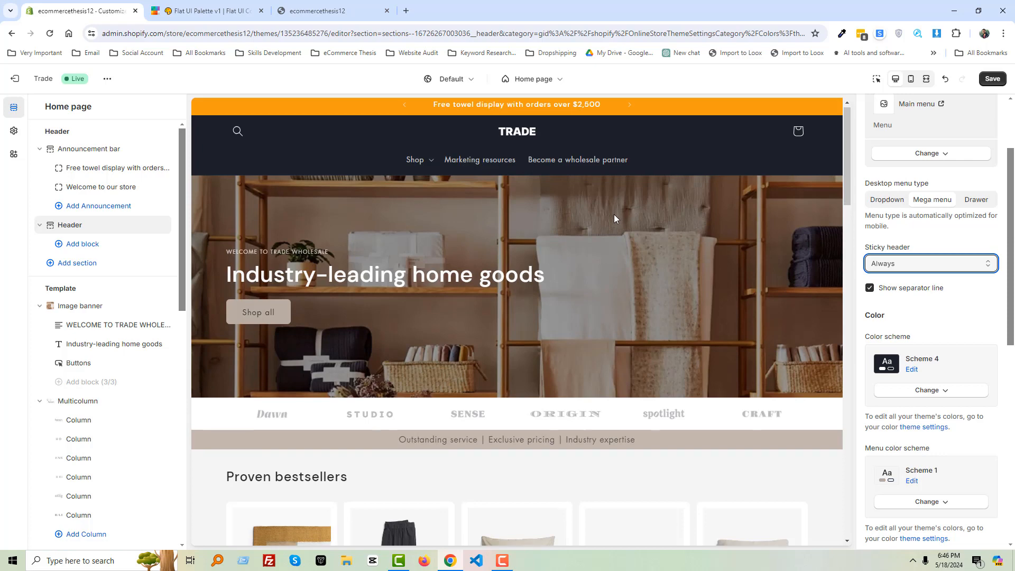
scroll(613, 214, down, 6)
scroll(614, 214, up, 6)
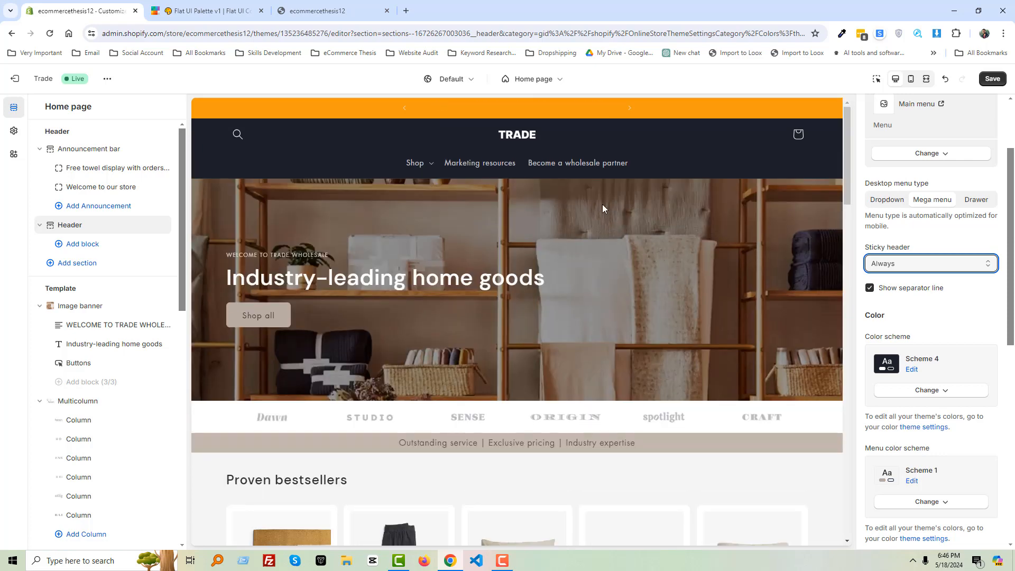
scroll(669, 167, down, 6)
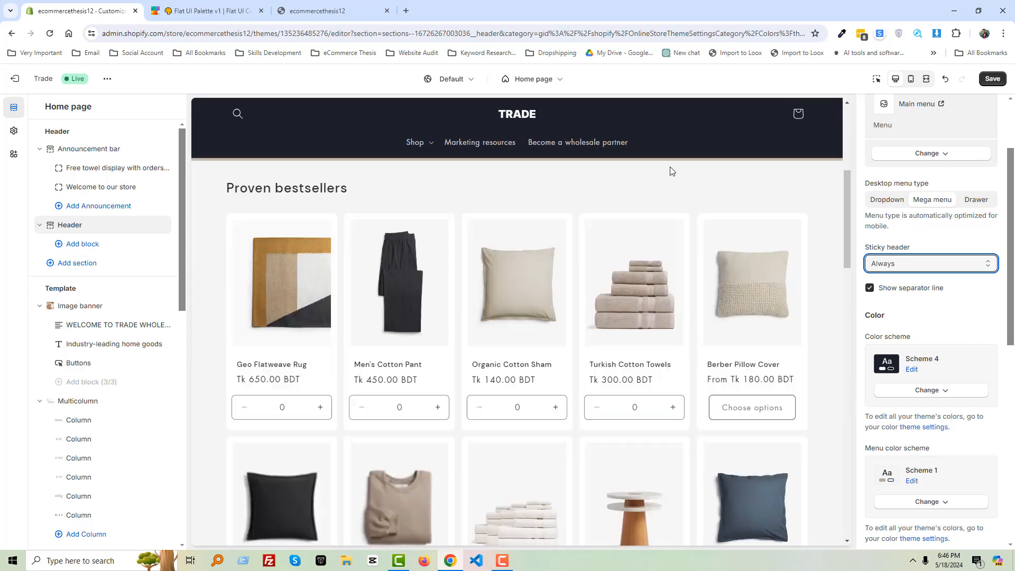
scroll(670, 167, up, 6)
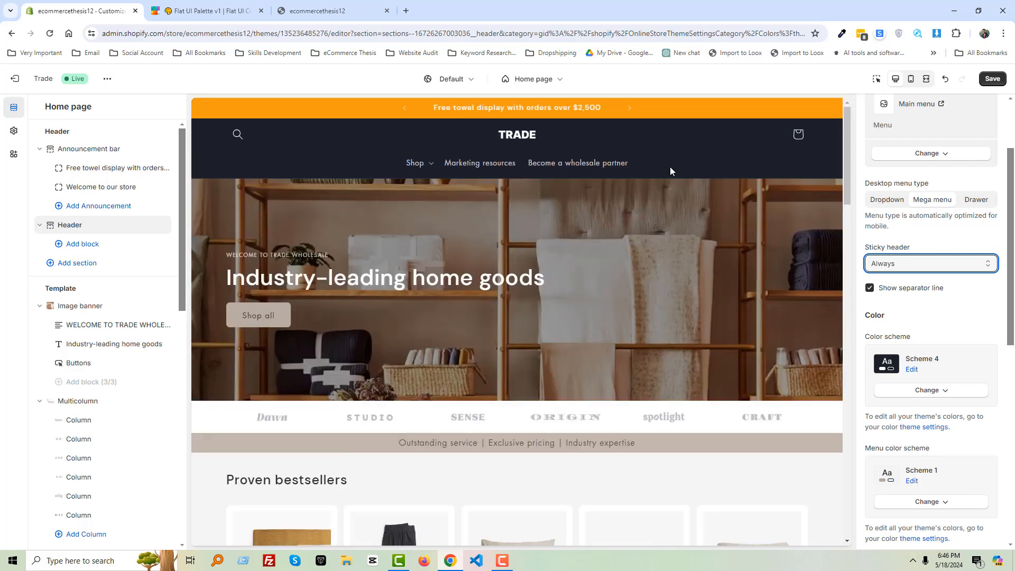
- Set the header's sticky header option to "Always, reduce logo size" and check the header while the home page preview scrolls
click(892, 263)
click(898, 303)
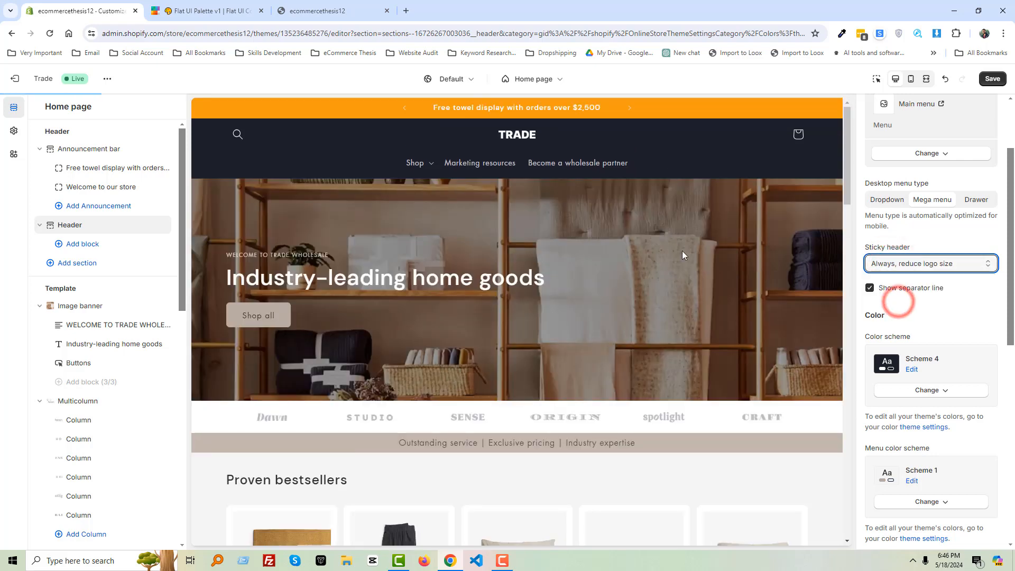
scroll(461, 208, down, 6)
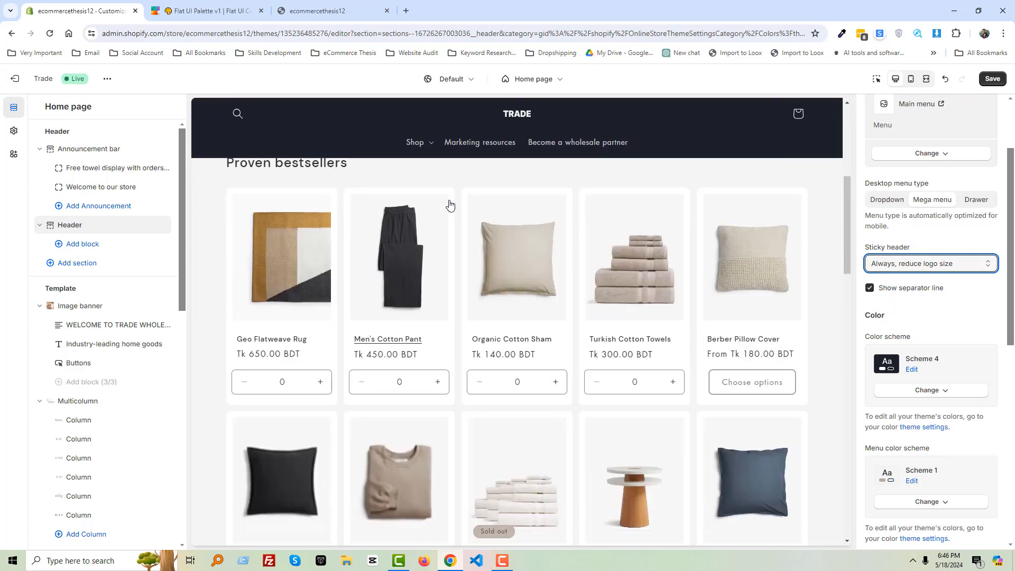
scroll(450, 205, up, 6)
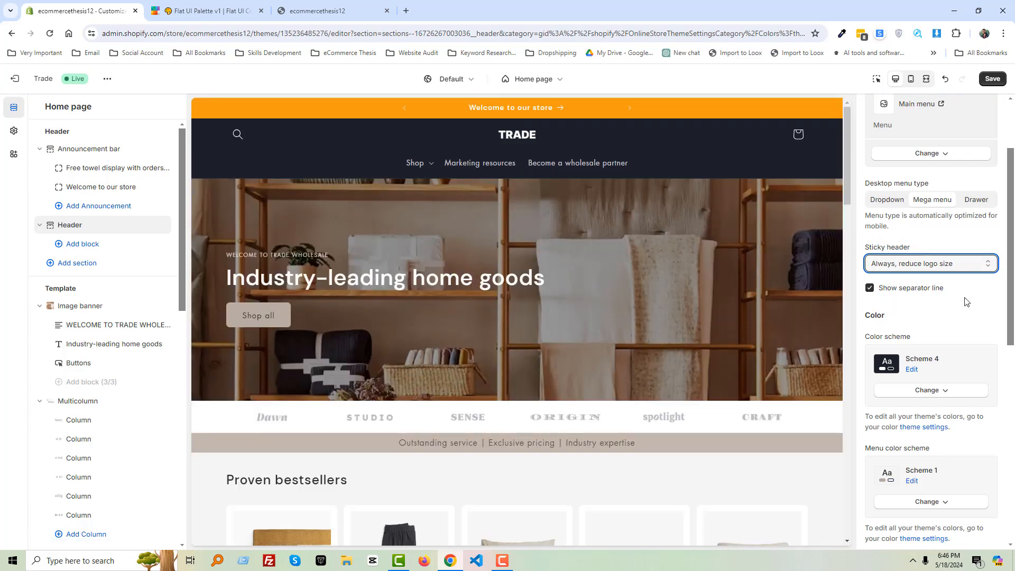
- Check the header's color scheme choices, keep Scheme 4, and set the menu color scheme to Scheme 2
scroll(940, 296, down, 1)
scroll(966, 290, down, 1)
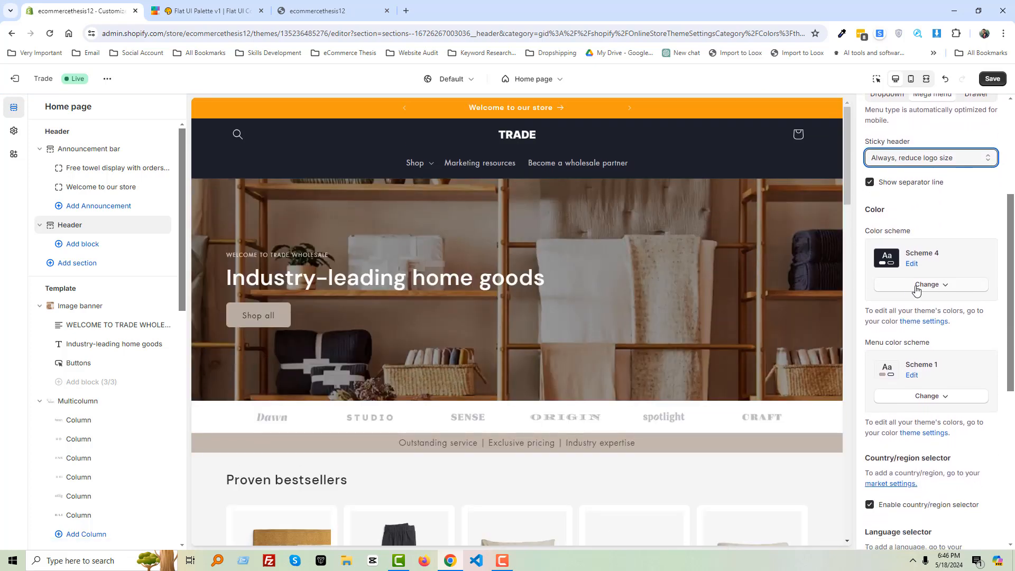
click(917, 288)
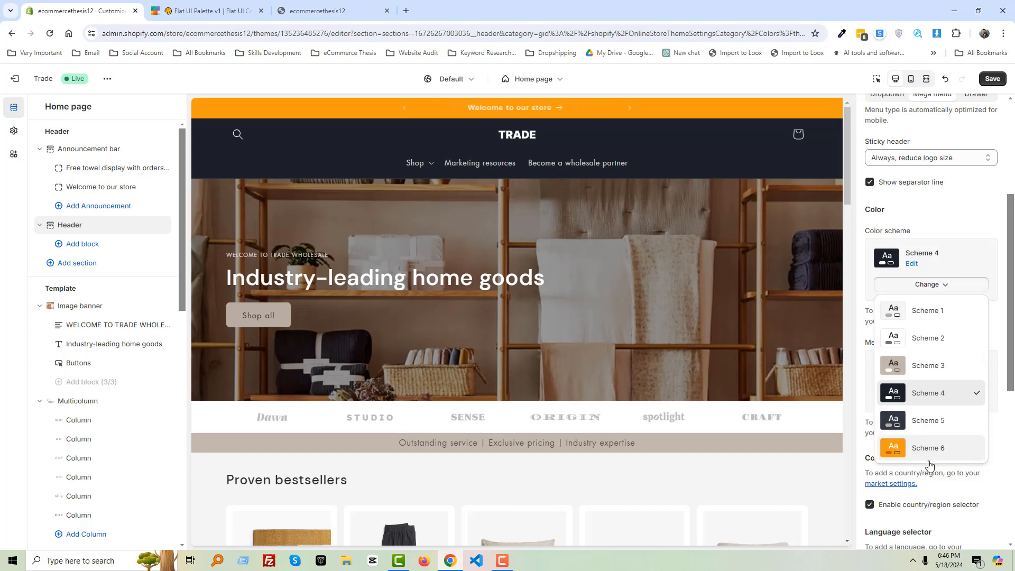
click(957, 255)
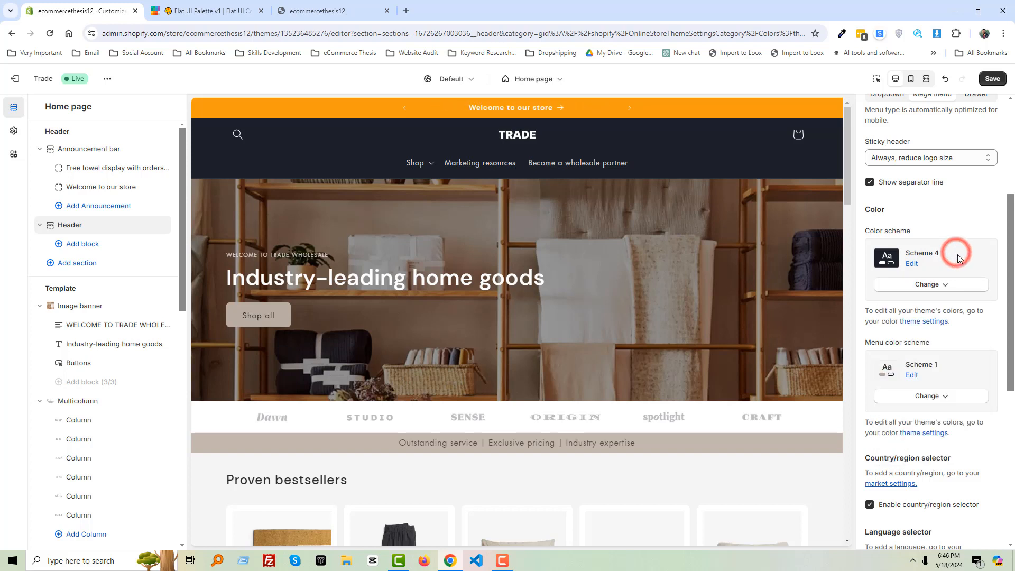
scroll(959, 272, down, 1)
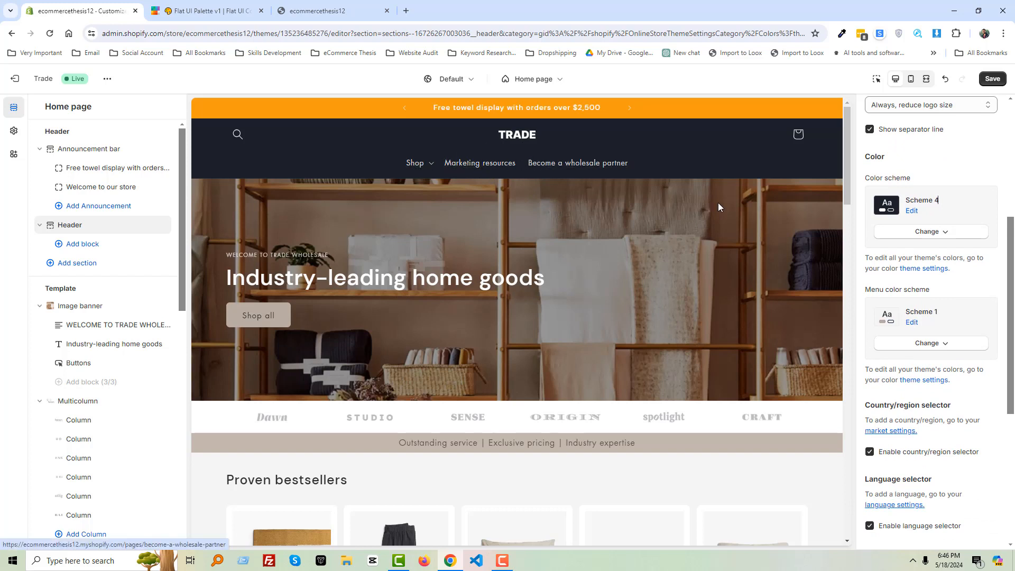
click(930, 345)
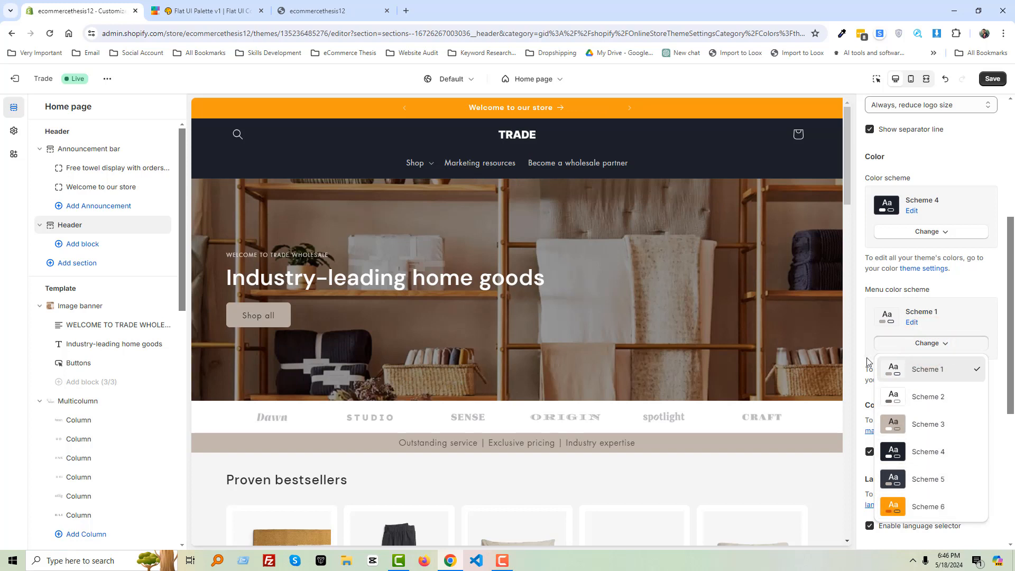
click(924, 396)
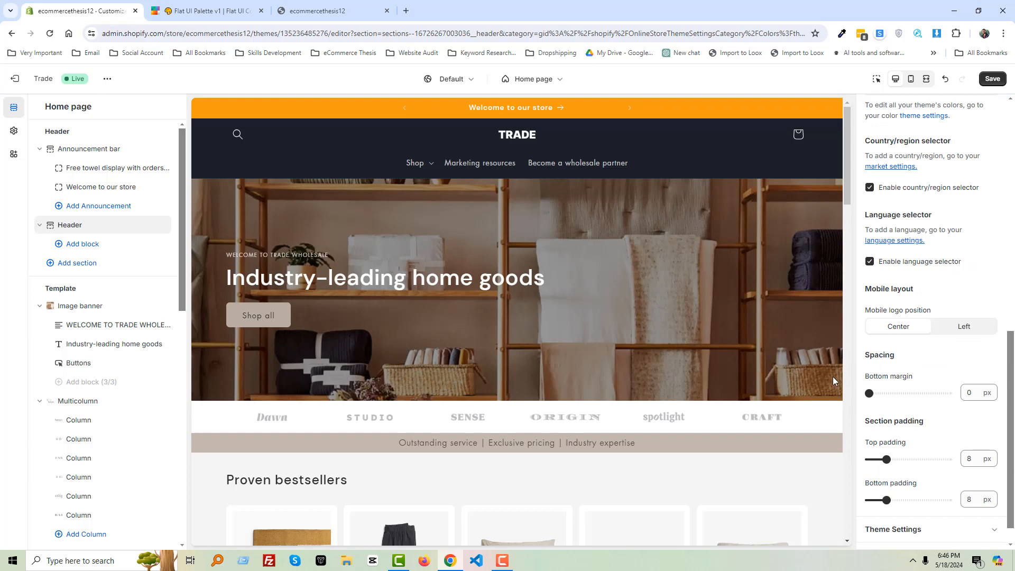
- Try a 96 px bottom margin on the header, and set the margin back to 0 px
drag(891, 393, 942, 399)
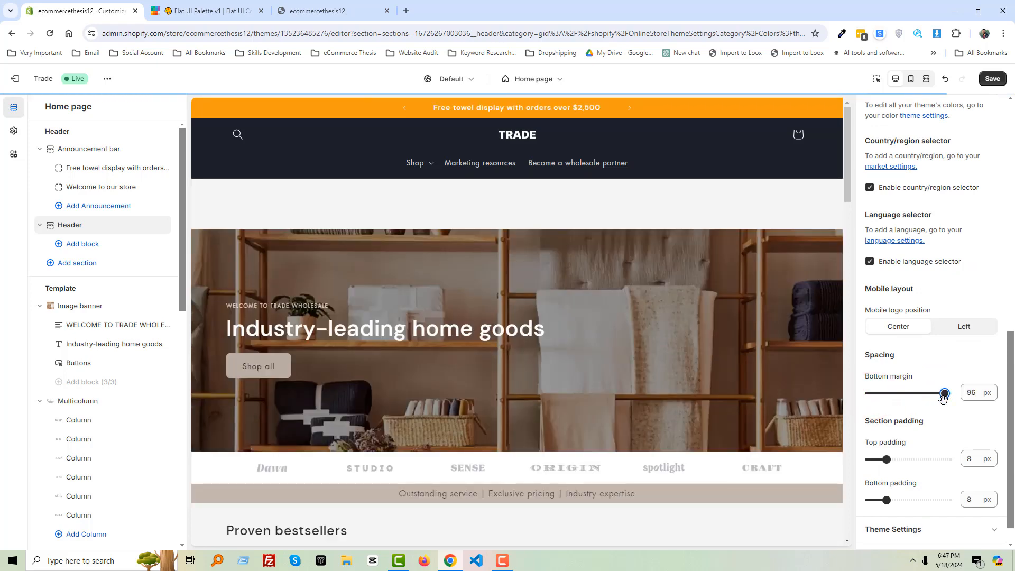
drag(851, 397, 848, 398)
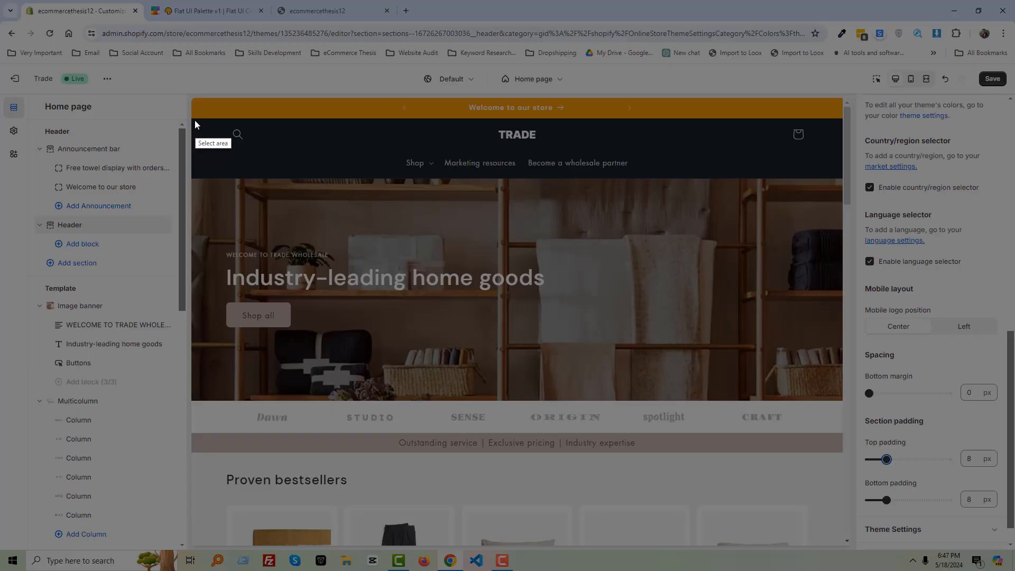
drag(194, 120, 839, 178)
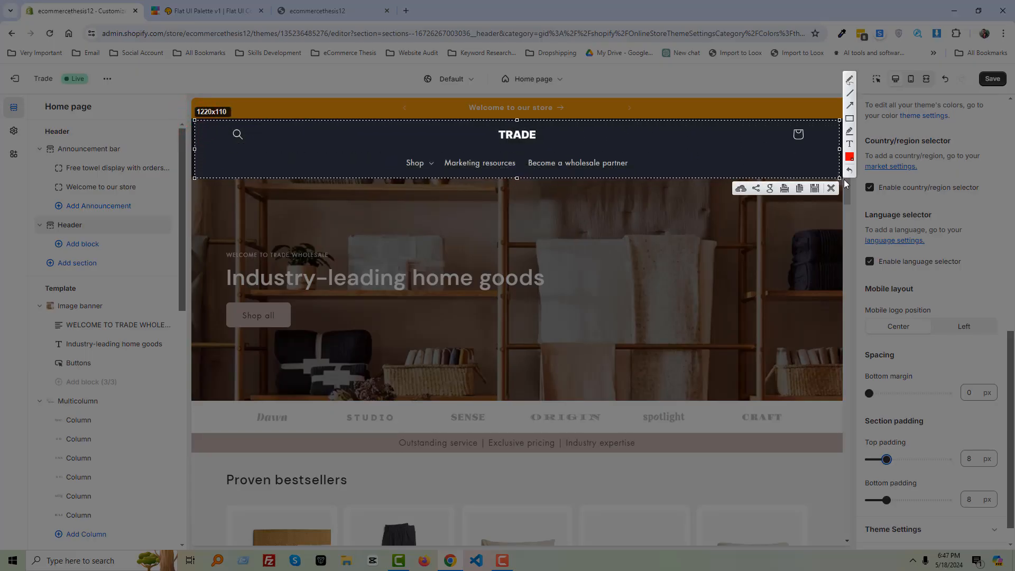
key(Escape)
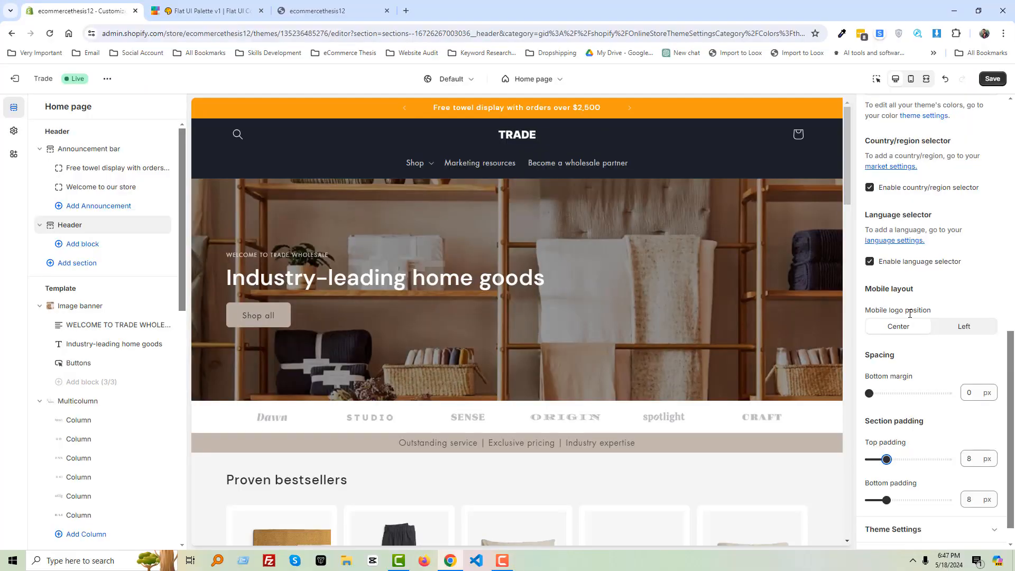
- Set the header section's top padding and bottom padding to 16 px each
double_click(973, 459)
text(16)
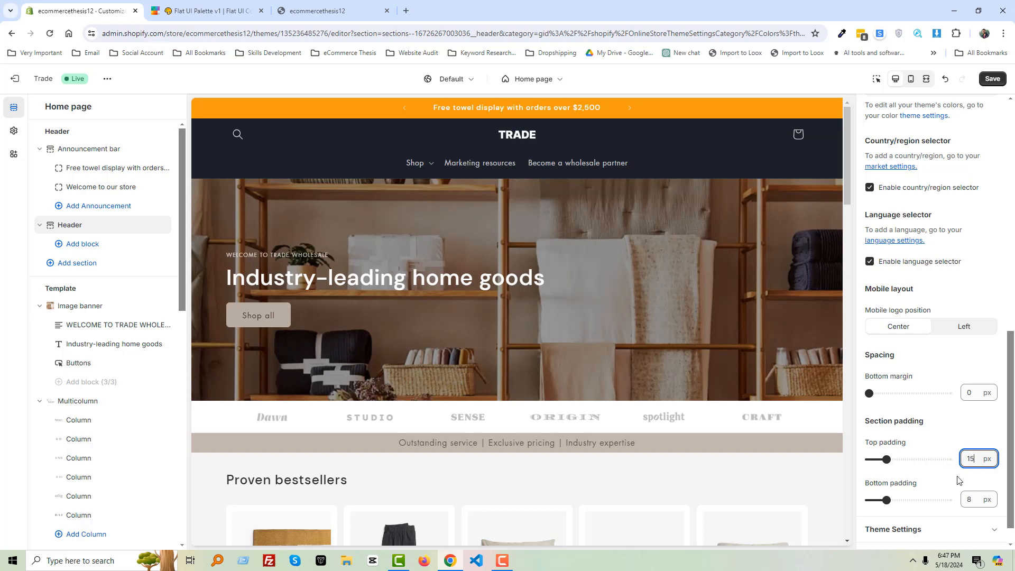
double_click(971, 499)
text(16)
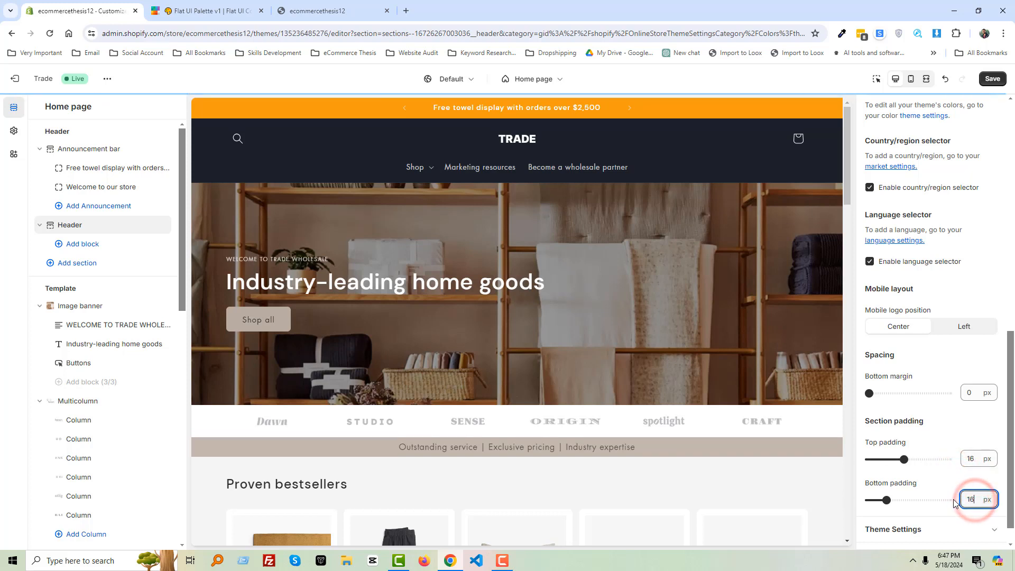
click(950, 490)
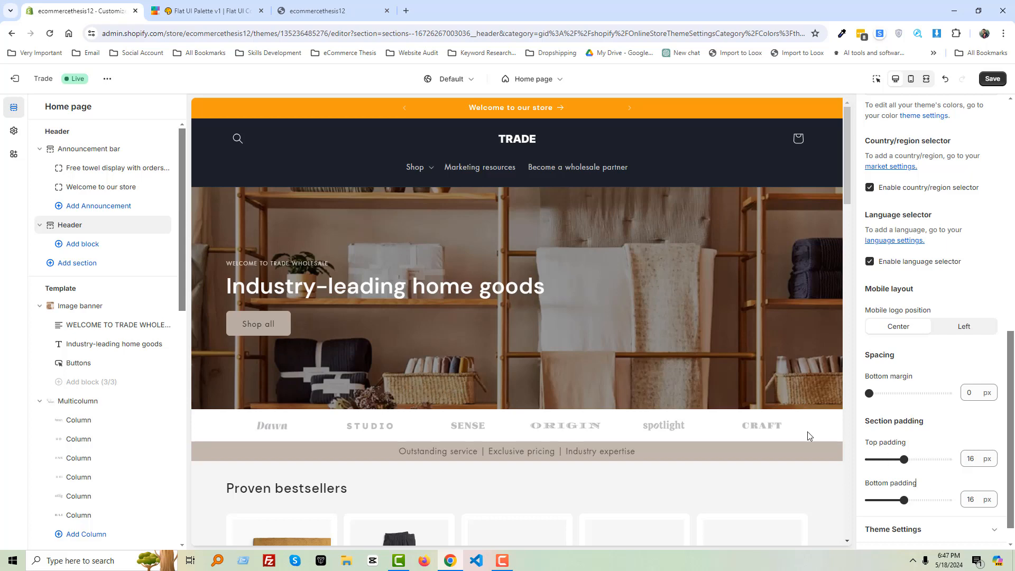
scroll(572, 284, down, 4)
scroll(578, 286, up, 5)
- Set the image banner's desktop content position to Middle Center
click(91, 307)
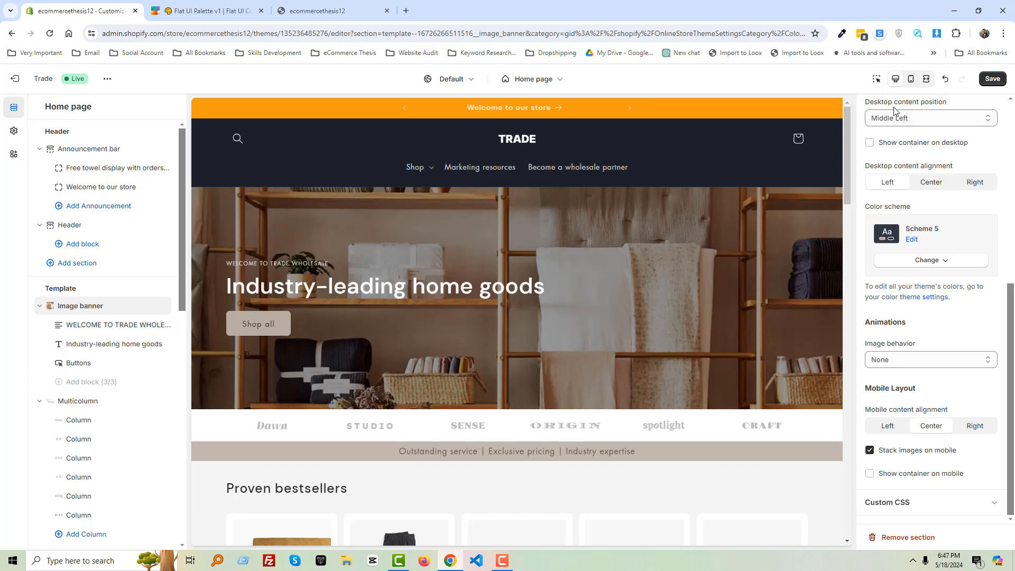
click(937, 119)
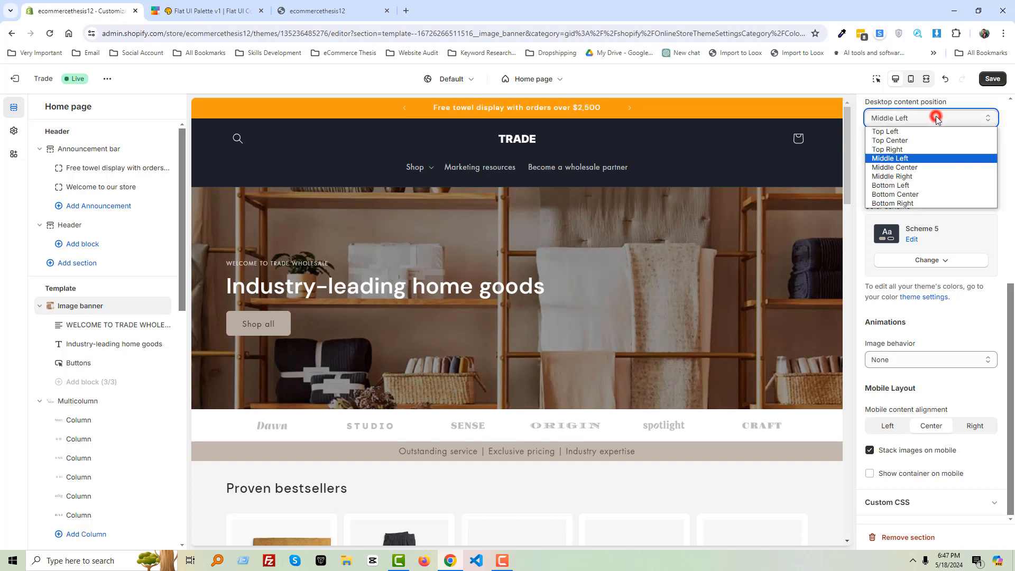
click(904, 168)
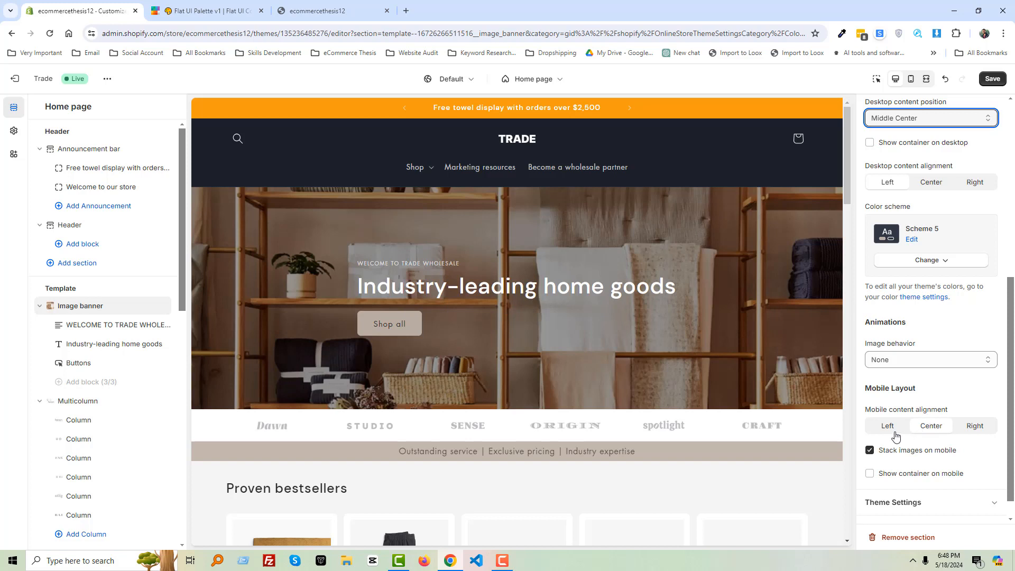
- Set the image banner's desktop content alignment to Center
scroll(908, 286, down, 1)
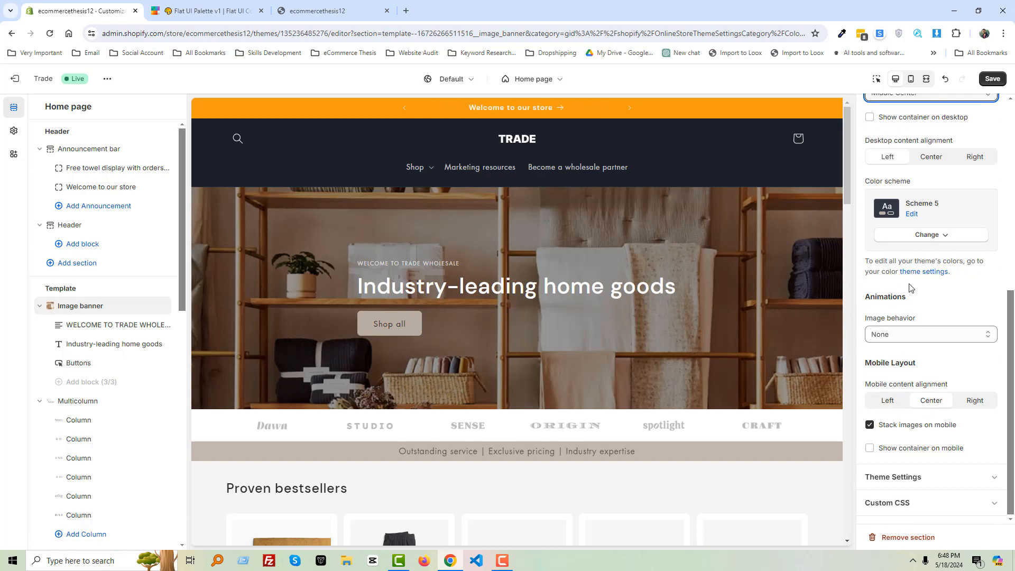
scroll(960, 250, up, 2)
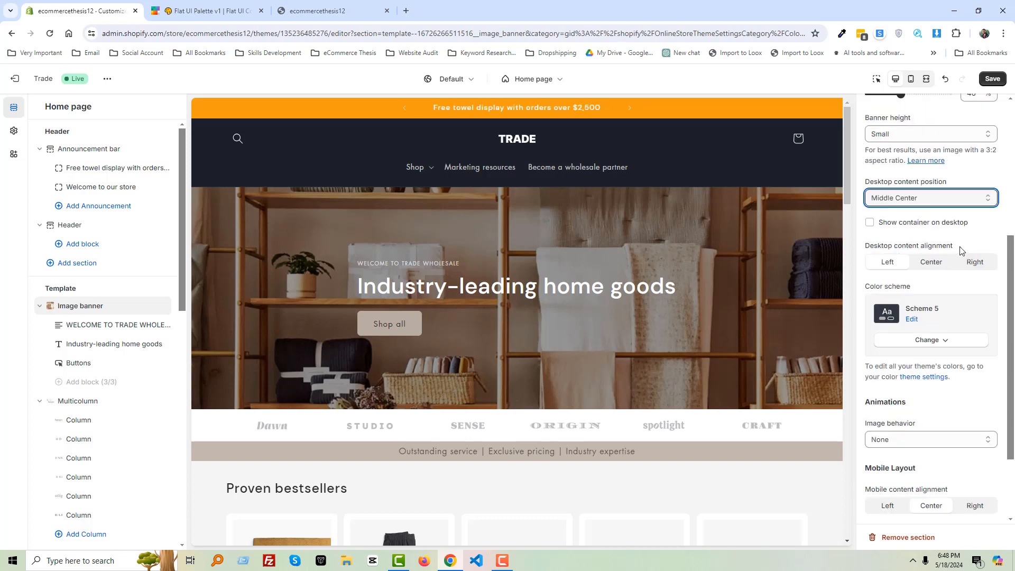
key(Print)
drag(858, 238, 1003, 279)
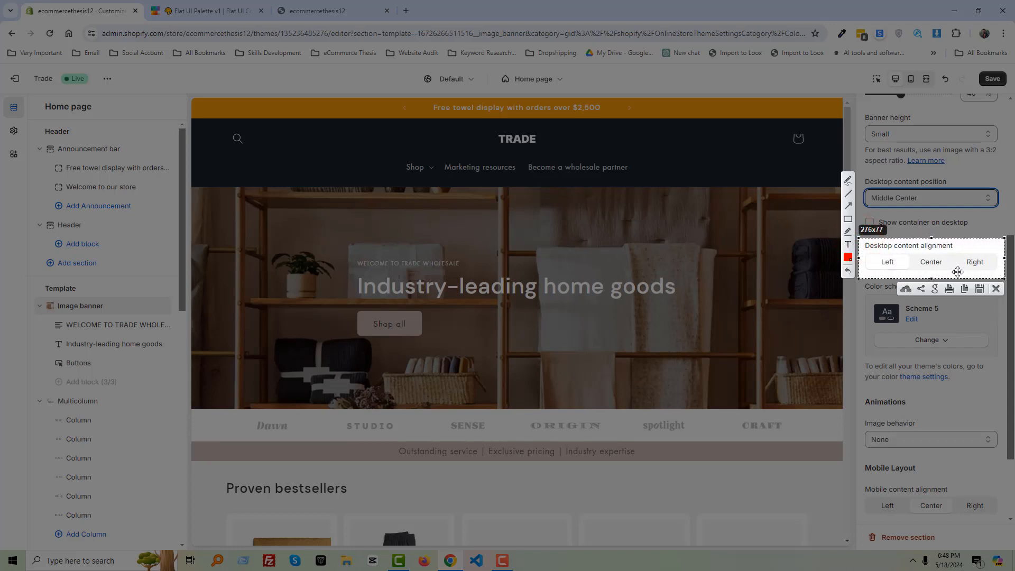
key(ctrl+c)
click(925, 262)
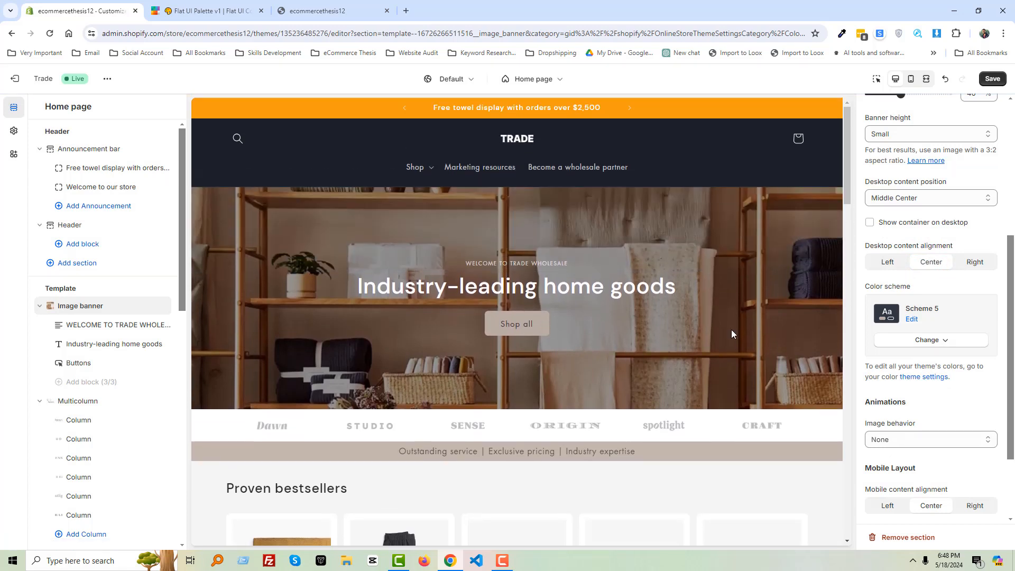
- Try the Zoom in on scroll image behavior on the image banner and examine it while the preview scrolls
scroll(937, 333, down, 2)
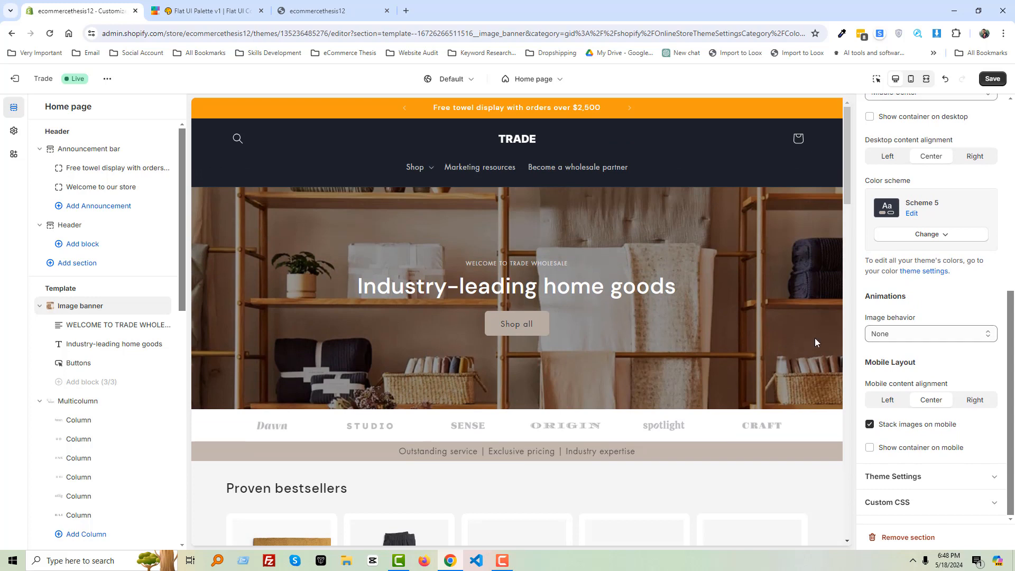
click(922, 337)
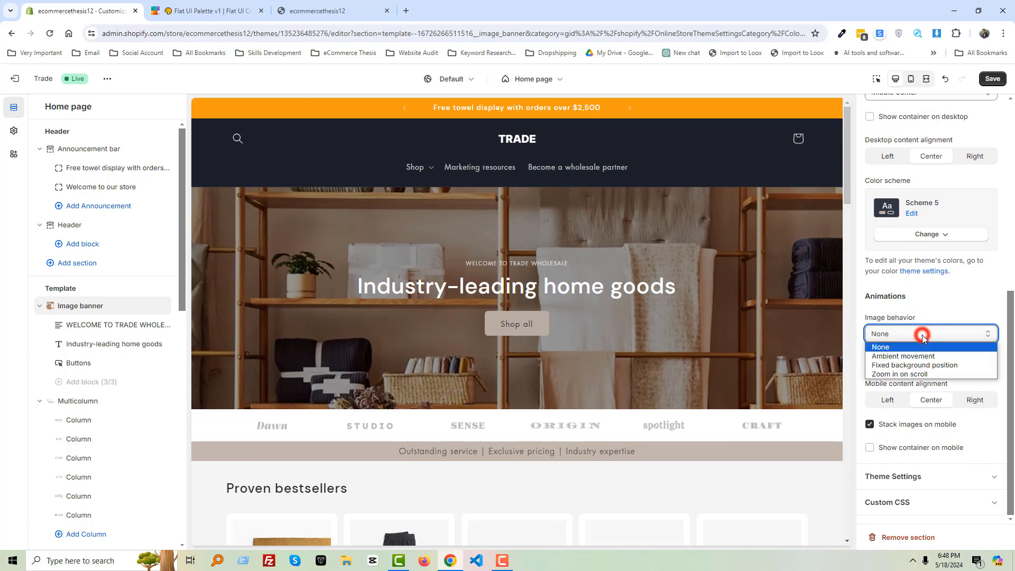
click(926, 374)
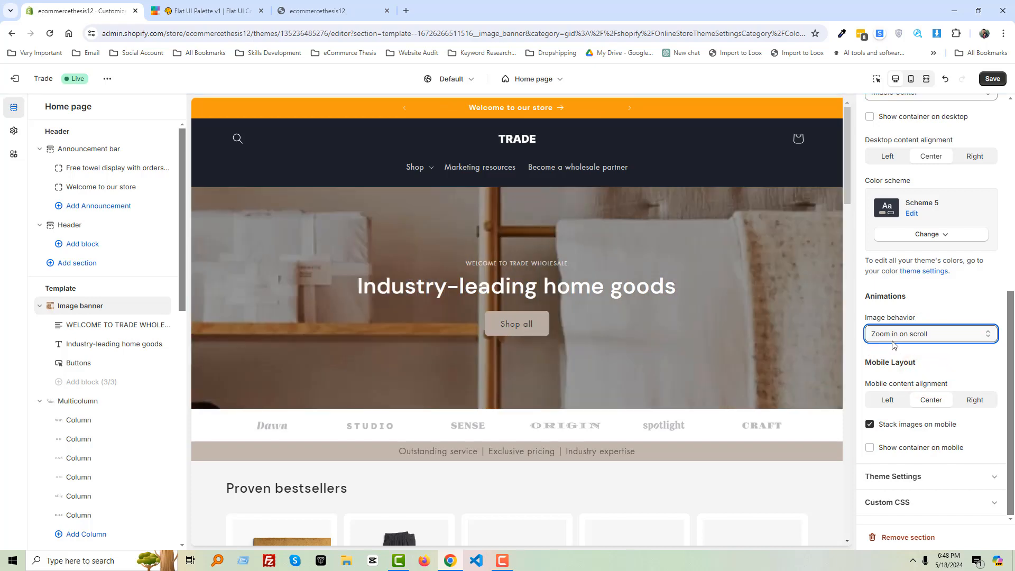
scroll(689, 299, down, 4)
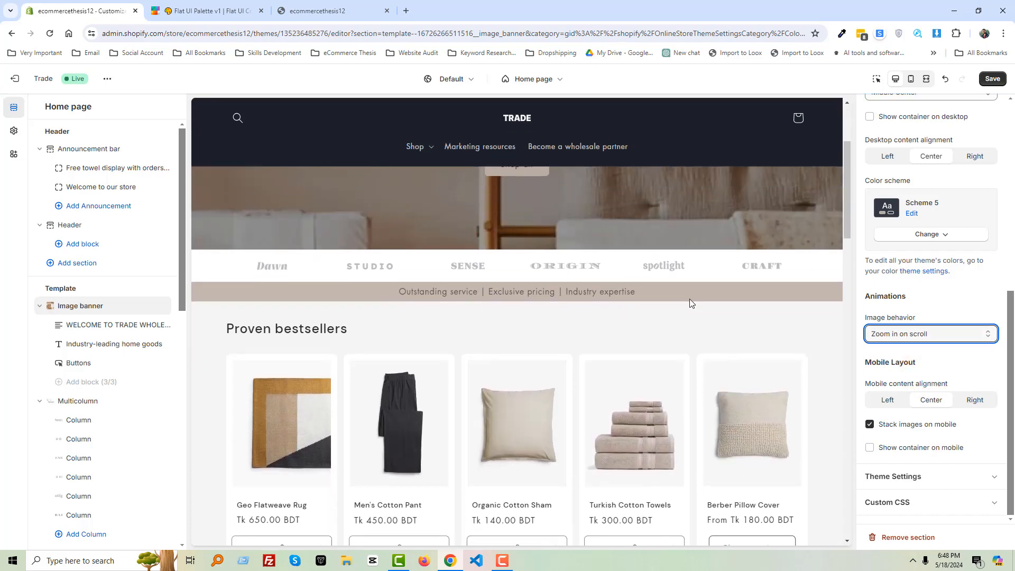
scroll(689, 299, up, 4)
scroll(689, 298, down, 4)
scroll(689, 298, up, 4)
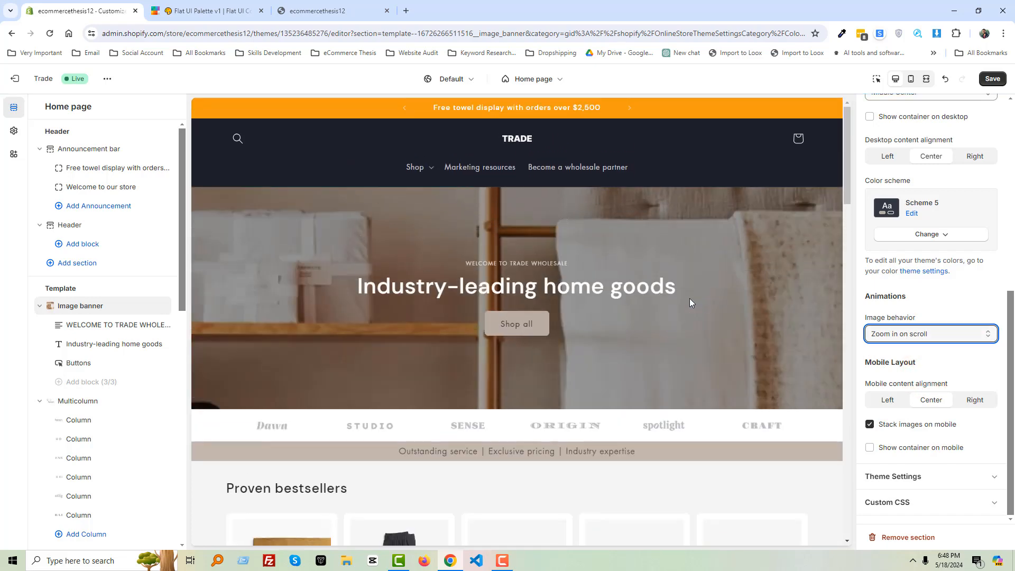
- Try the Fixed background position image behavior on the image banner and examine it while the preview scrolls
click(886, 340)
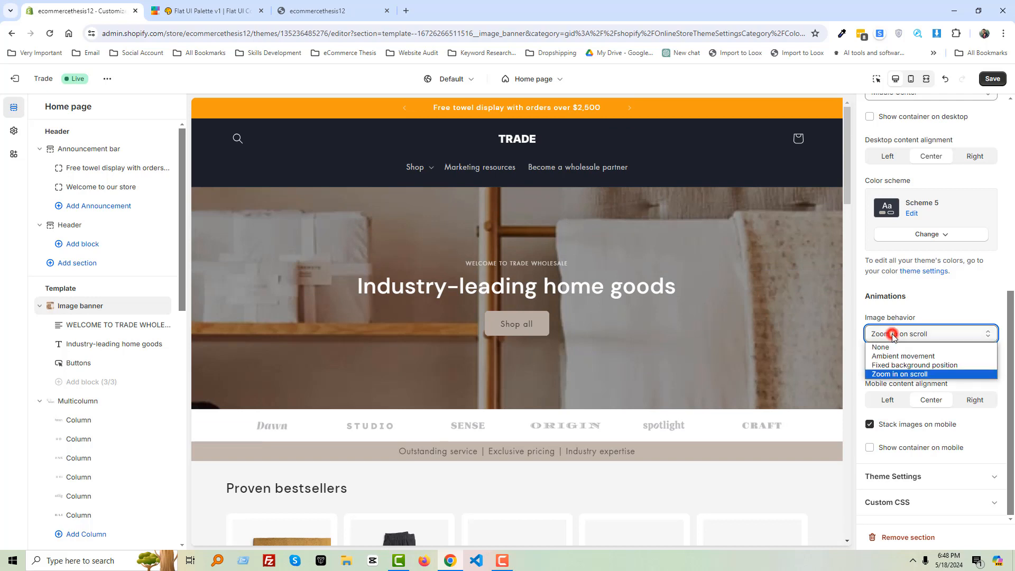
click(899, 366)
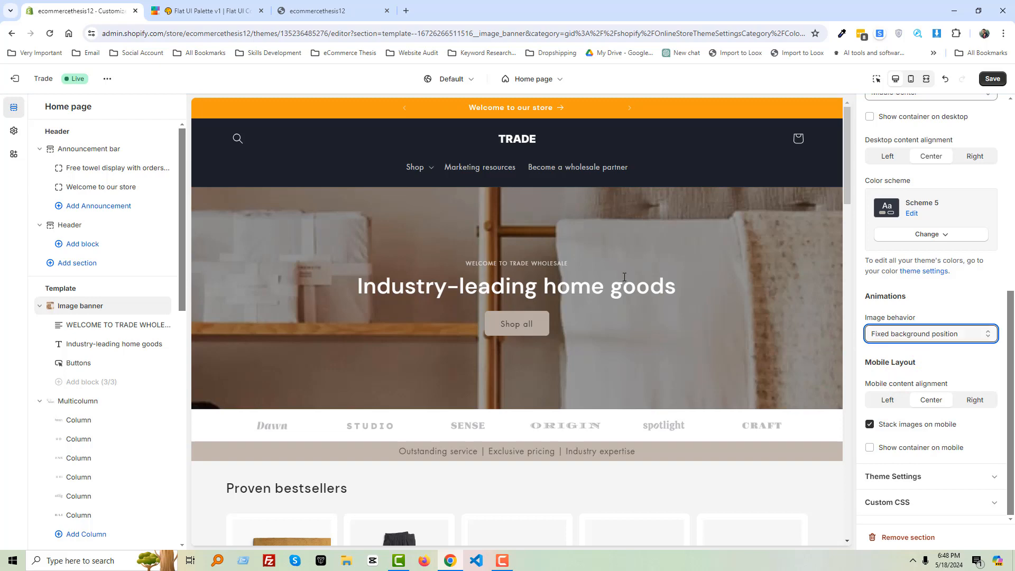
scroll(623, 283, down, 4)
scroll(623, 283, up, 4)
- Set the image banner's image behavior to Ambient movement and check the animation in the home page preview
click(891, 335)
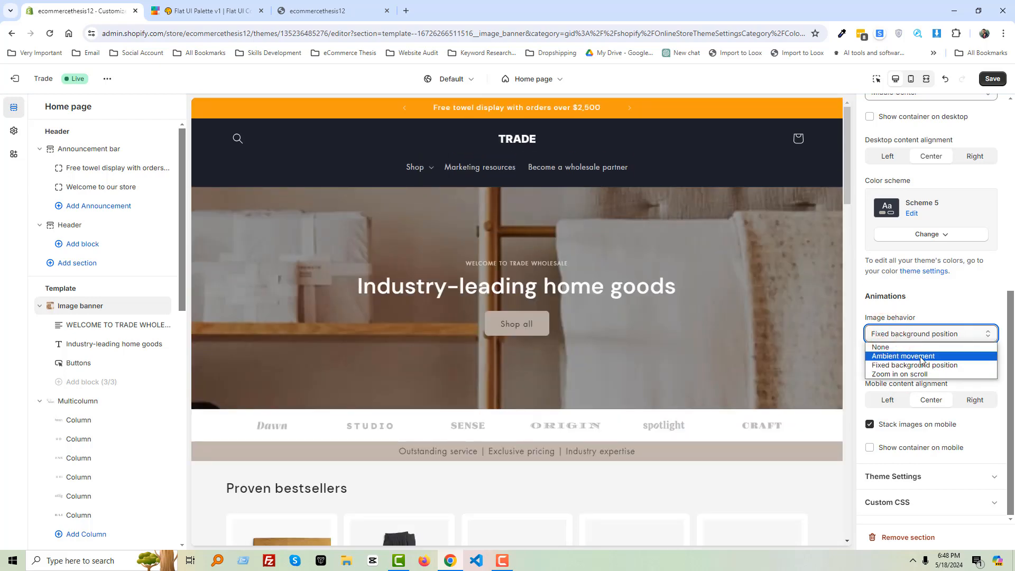
click(920, 357)
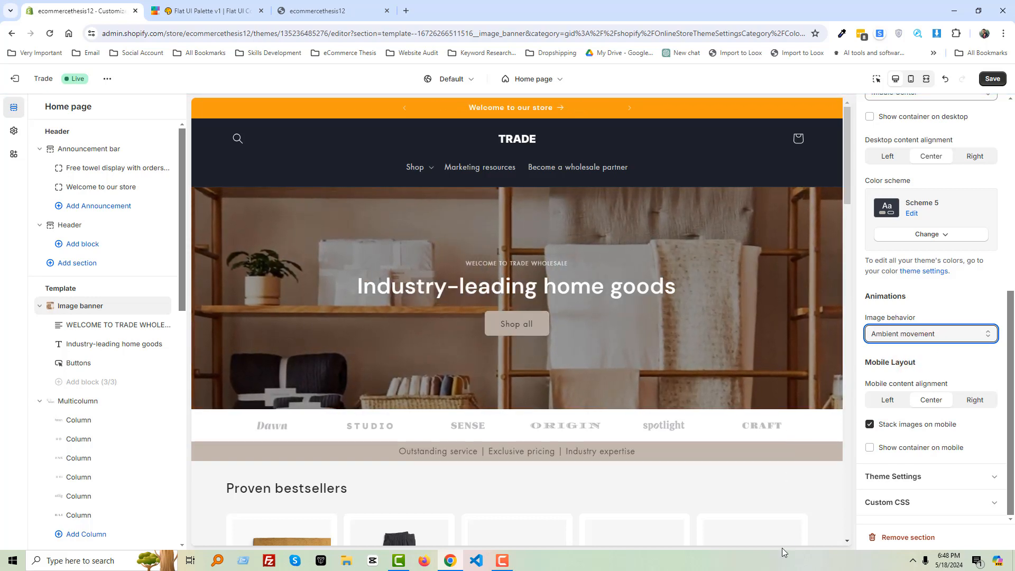
scroll(749, 464, down, 4)
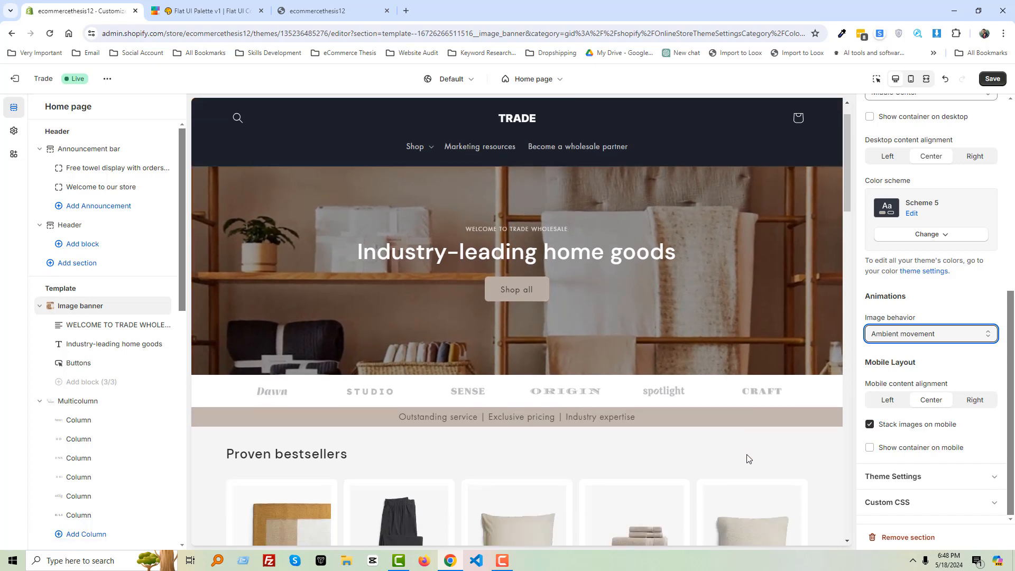
scroll(746, 458, up, 4)
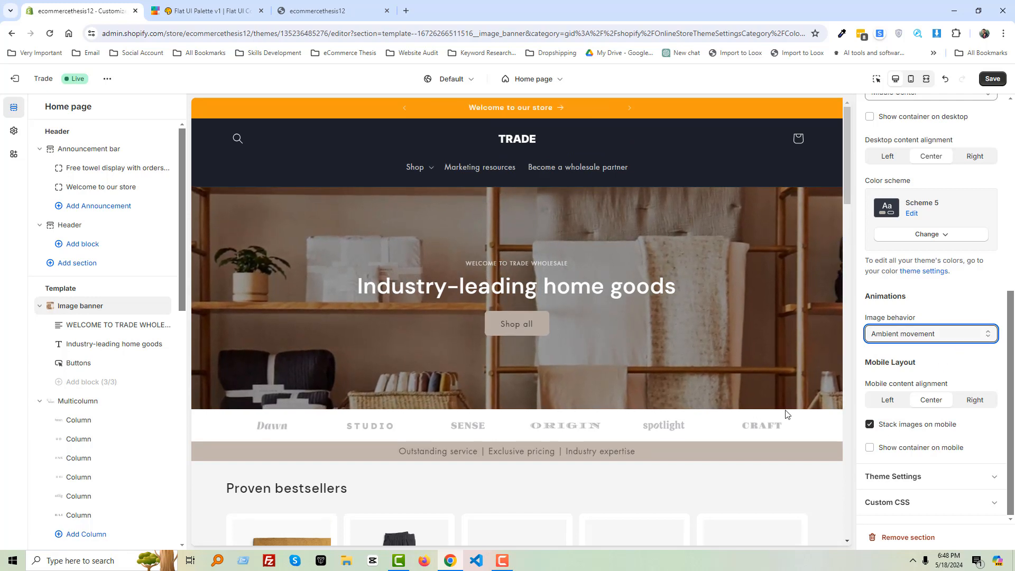
click(962, 372)
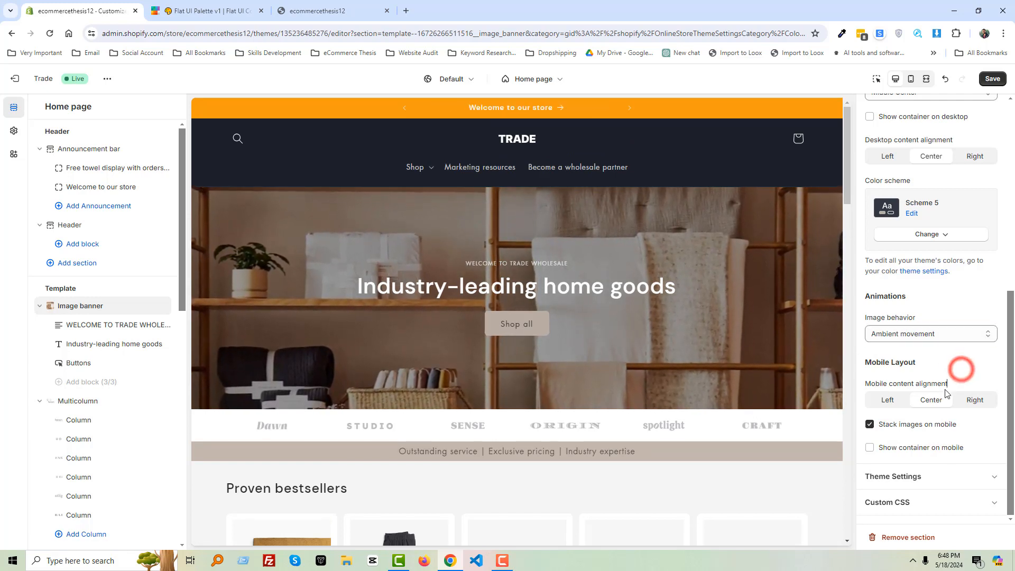
- Capture a screenshot of the image banner's Banner height setting and copy it to the clipboard
scroll(934, 315, up, 7)
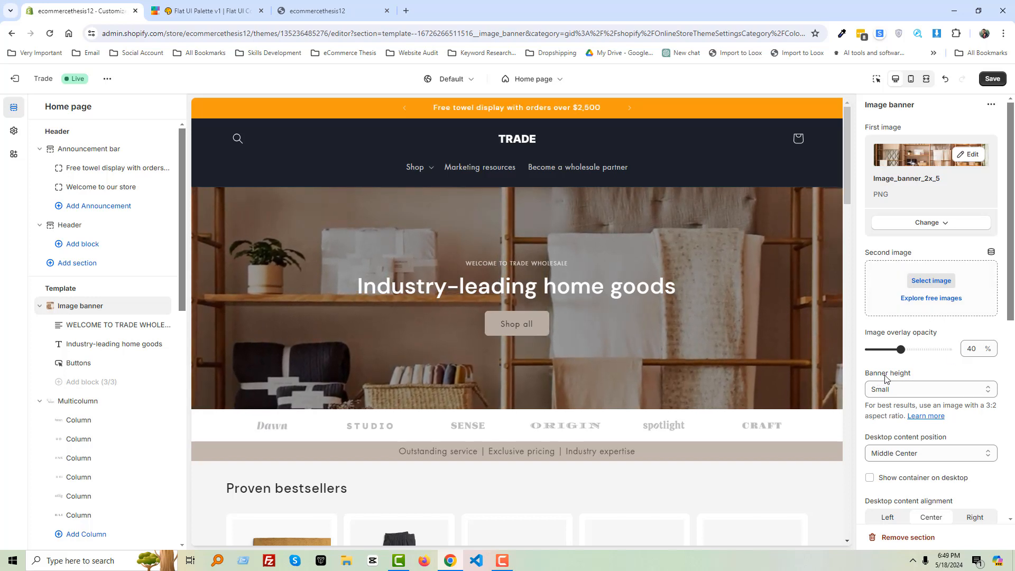
key(Print)
drag(861, 360, 1011, 422)
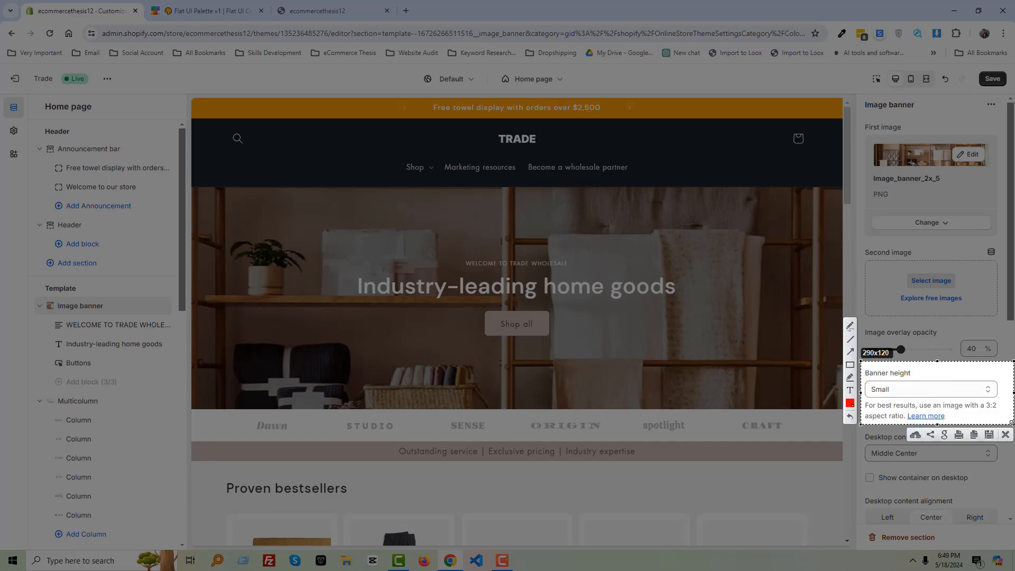
key(ctrl+c)
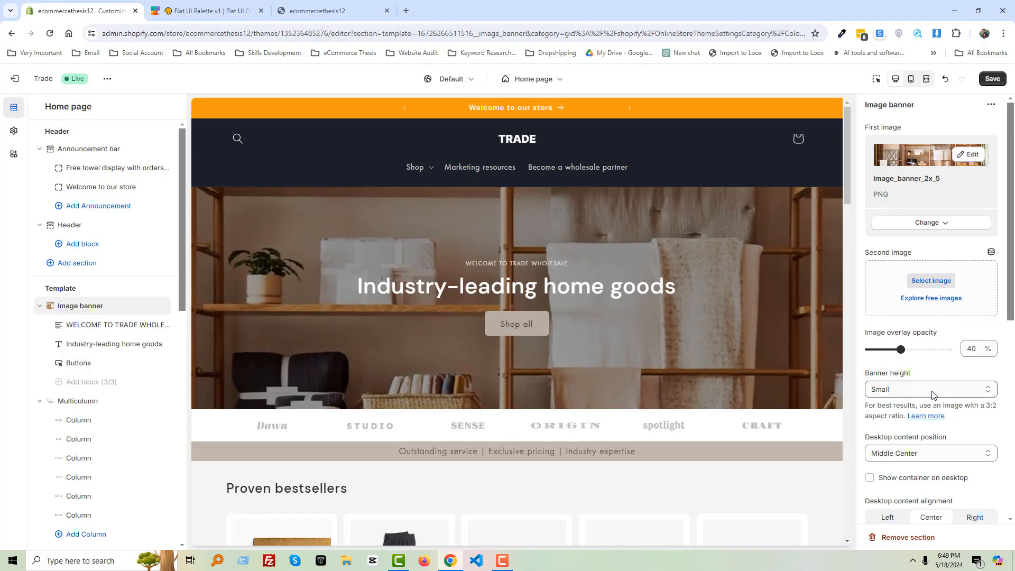
- Try the Large banner height on the image banner, set it to Medium, and check the banner in the preview
click(930, 391)
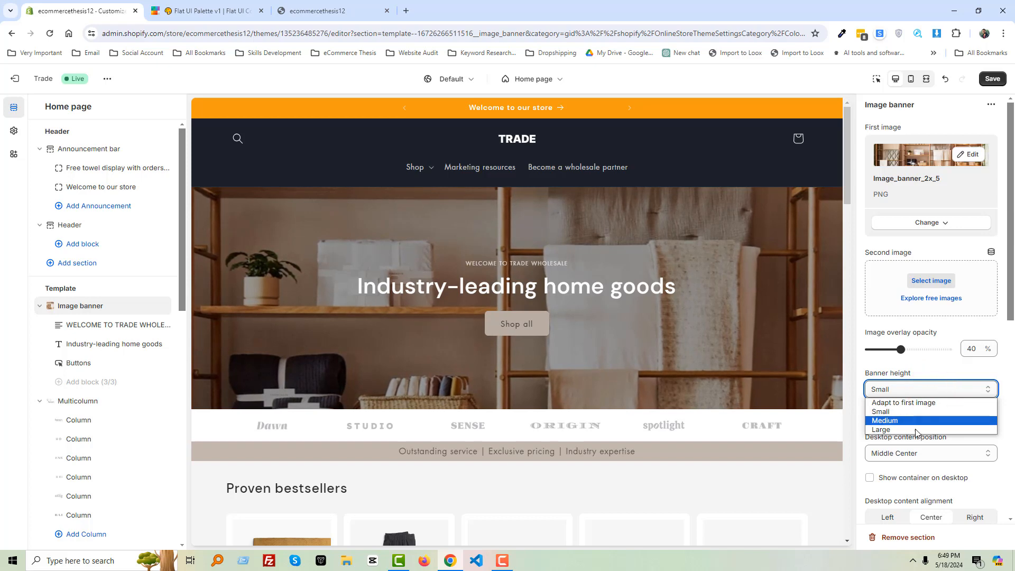
click(899, 429)
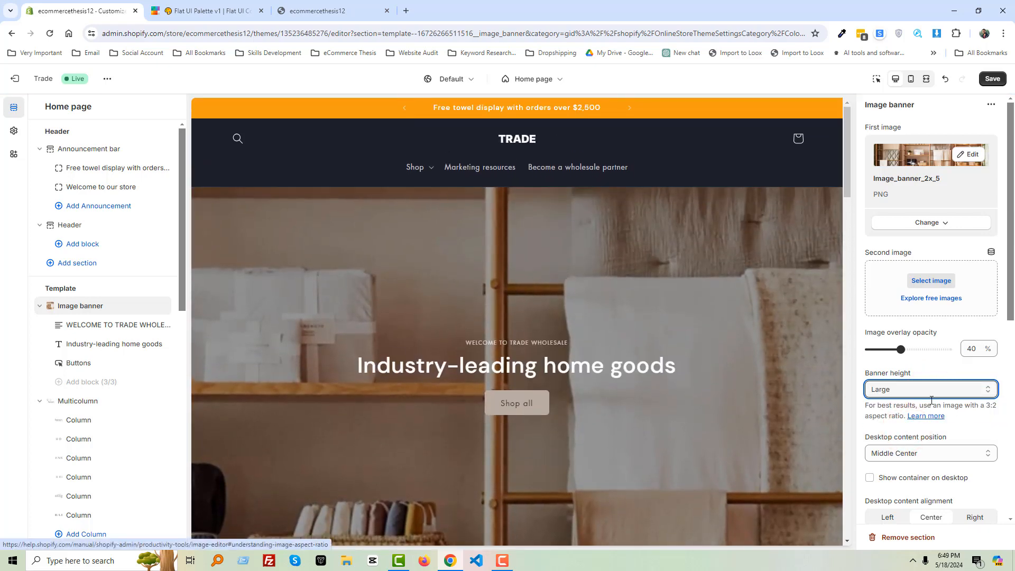
click(924, 389)
click(905, 420)
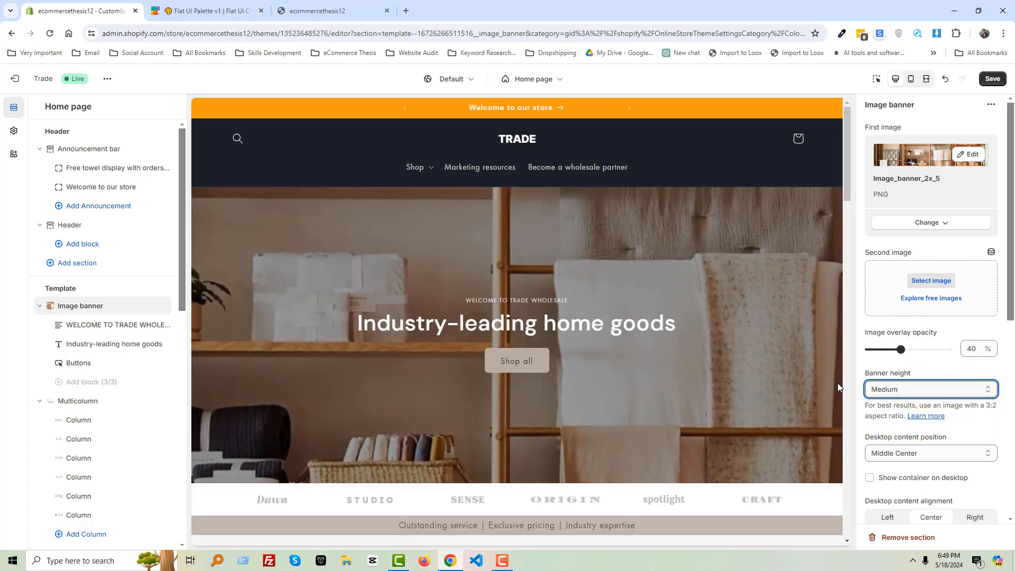
scroll(973, 402, down, 2)
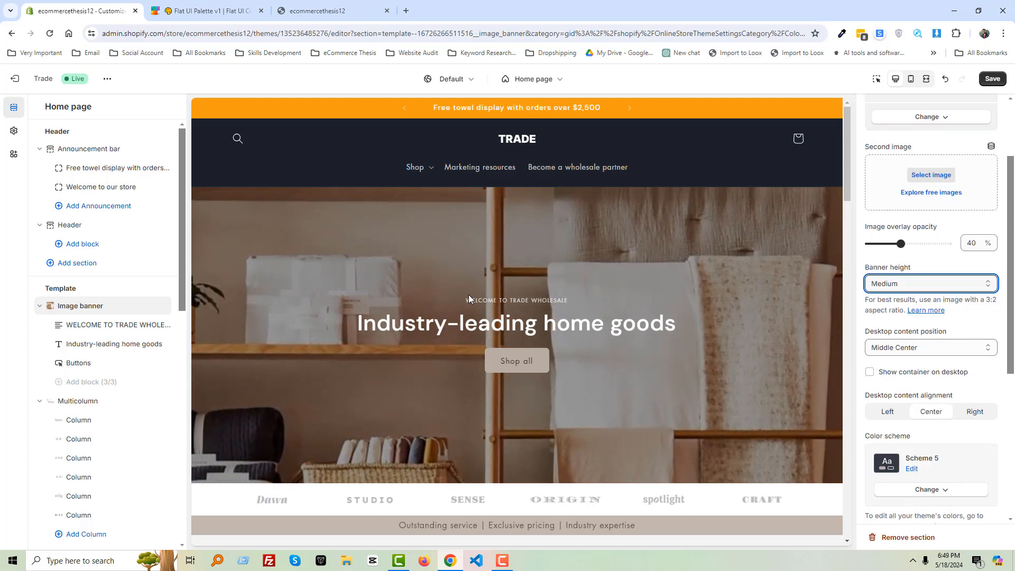
scroll(268, 294, down, 2)
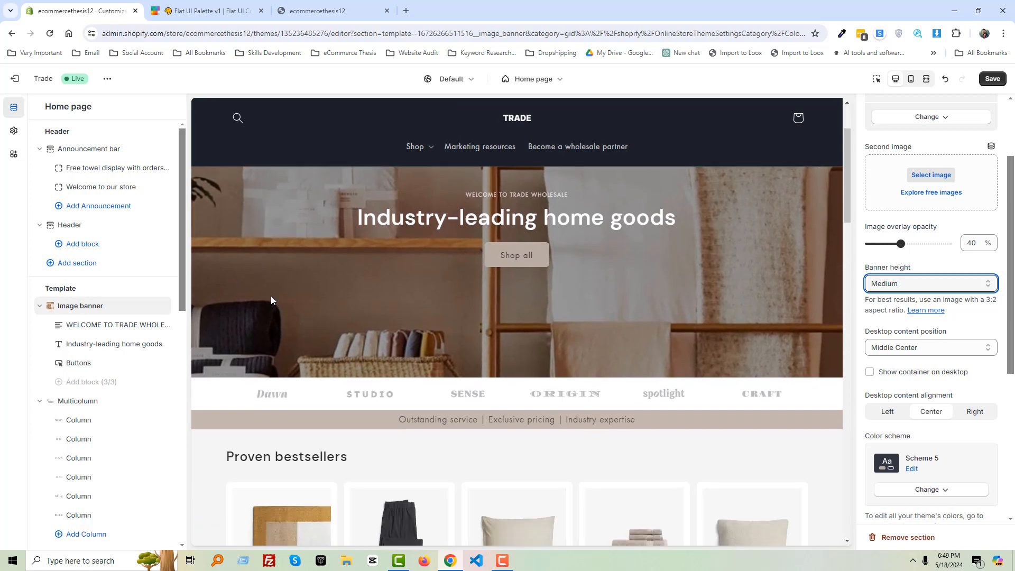
scroll(270, 296, up, 1)
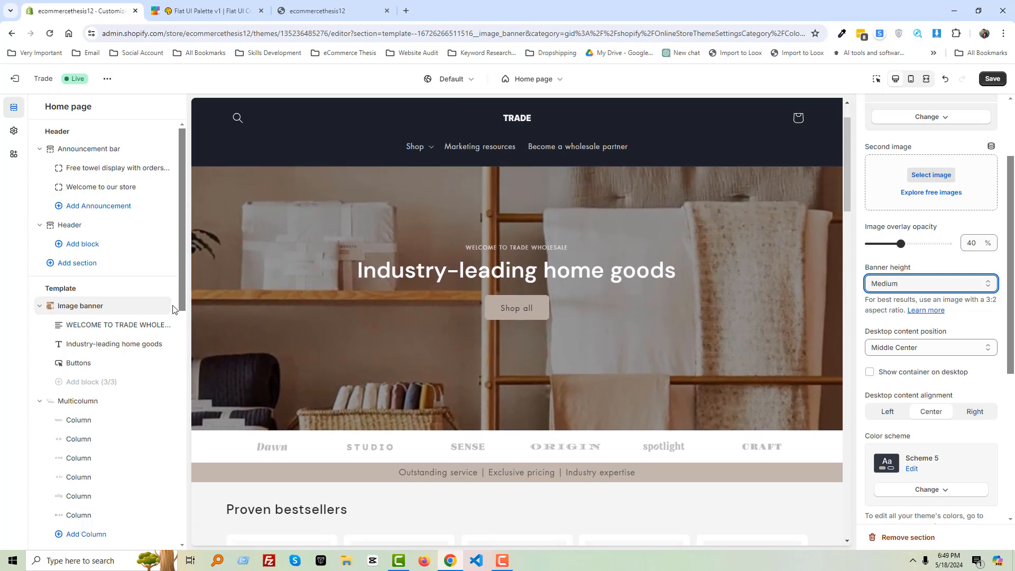
- Try the Subtitle and Body text styles on the image banner's welcome text block and return it to Uppercase
click(103, 328)
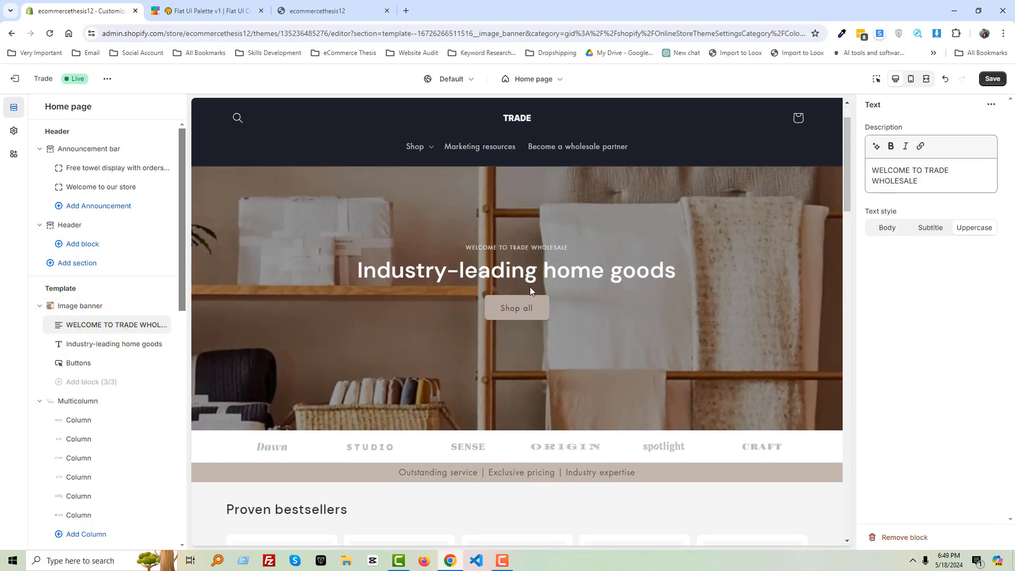
drag(940, 186, 869, 170)
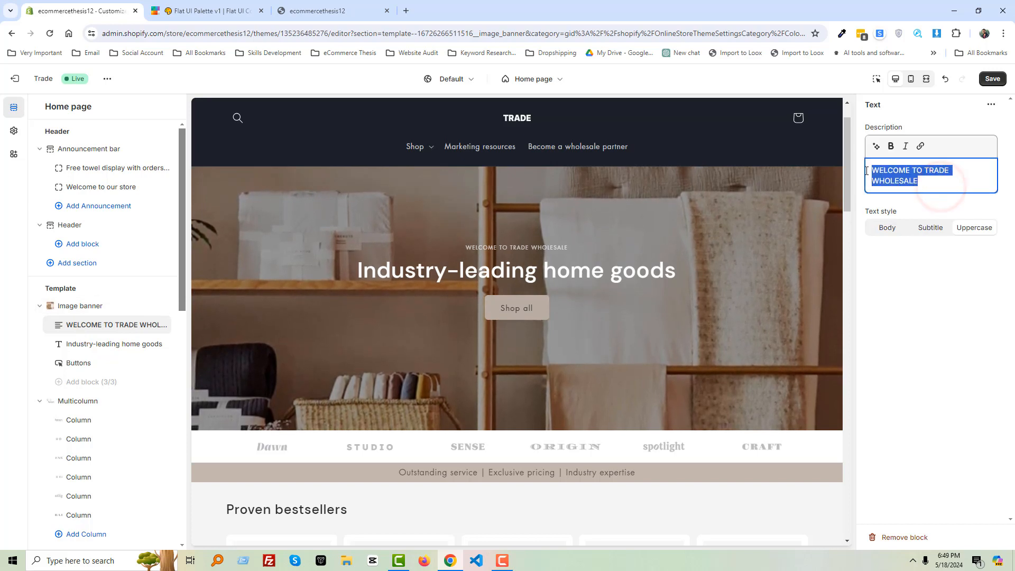
click(930, 229)
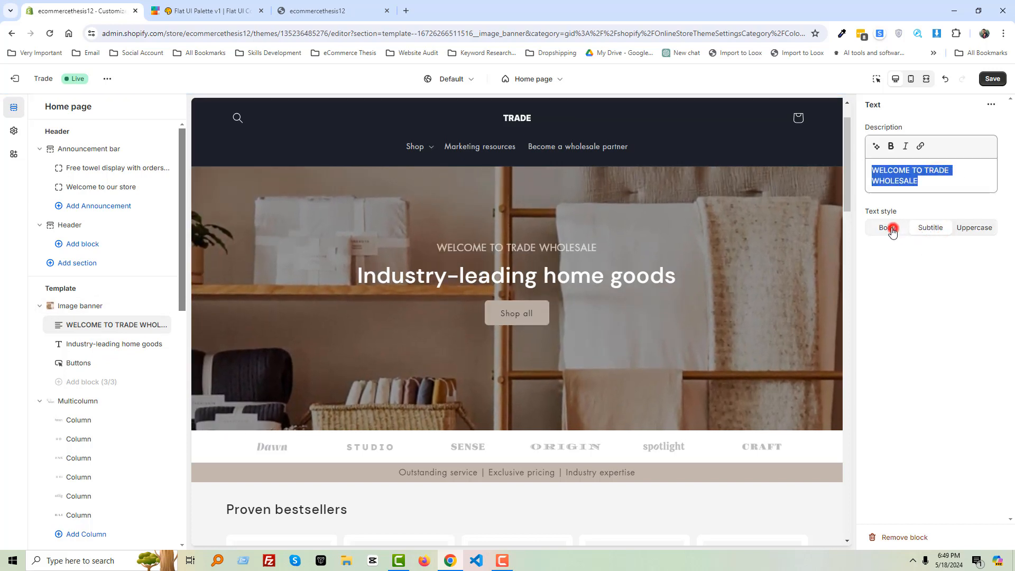
click(891, 230)
click(925, 228)
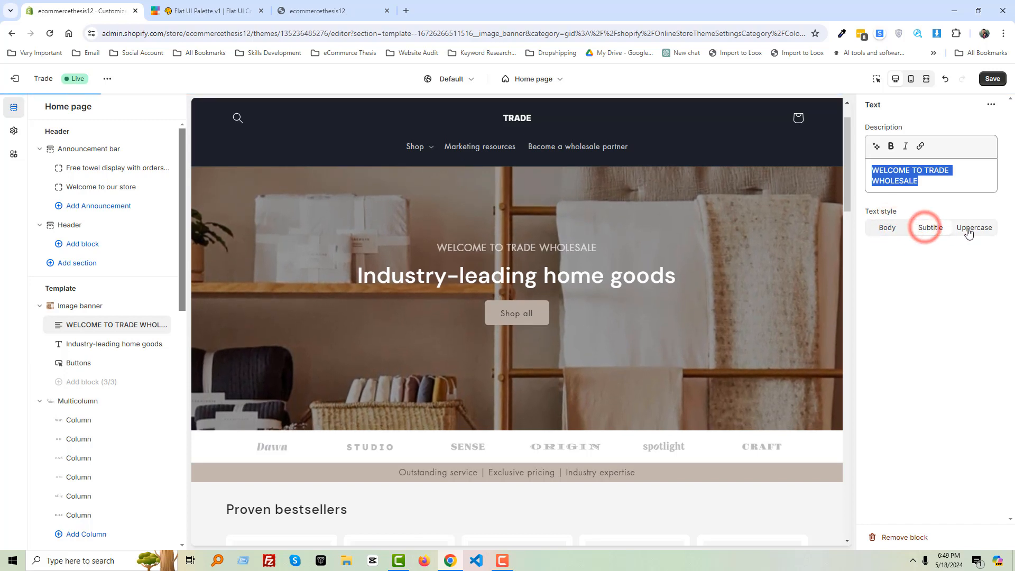
click(968, 230)
click(932, 231)
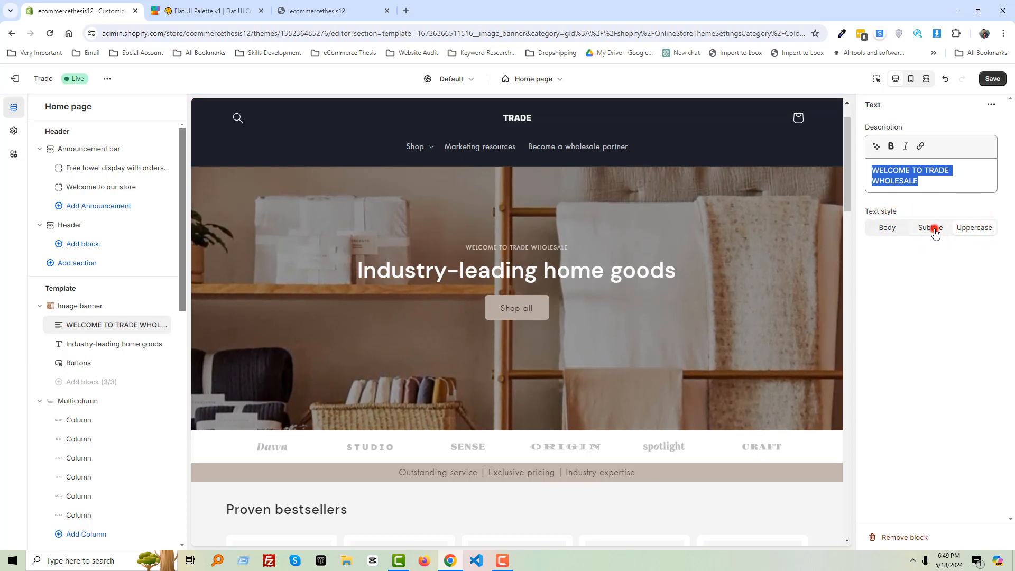
click(967, 228)
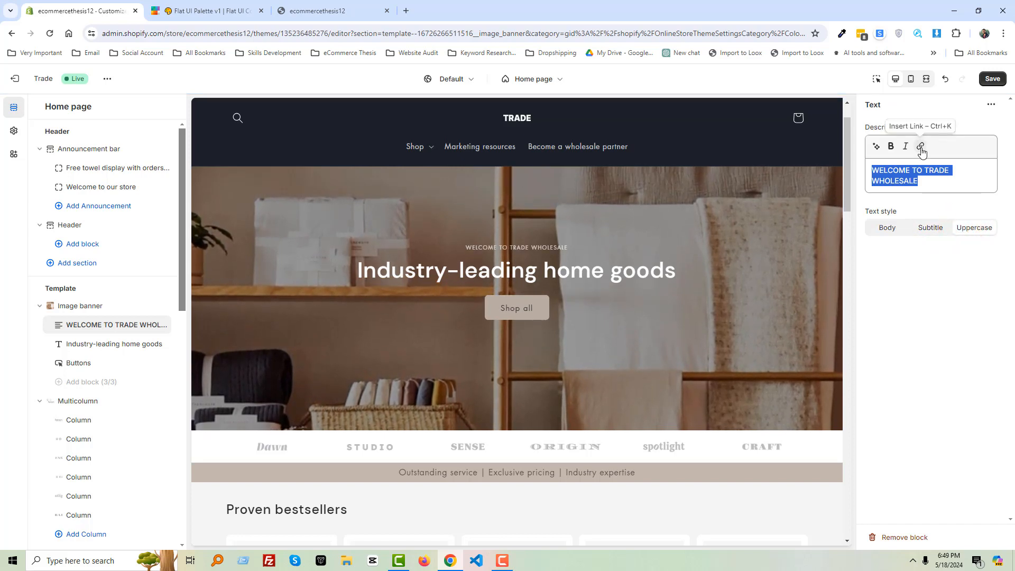
- Link the image banner's "WELCOME TO TRADE WHOLESALE" text to the Berber Pillow Cover product
click(920, 148)
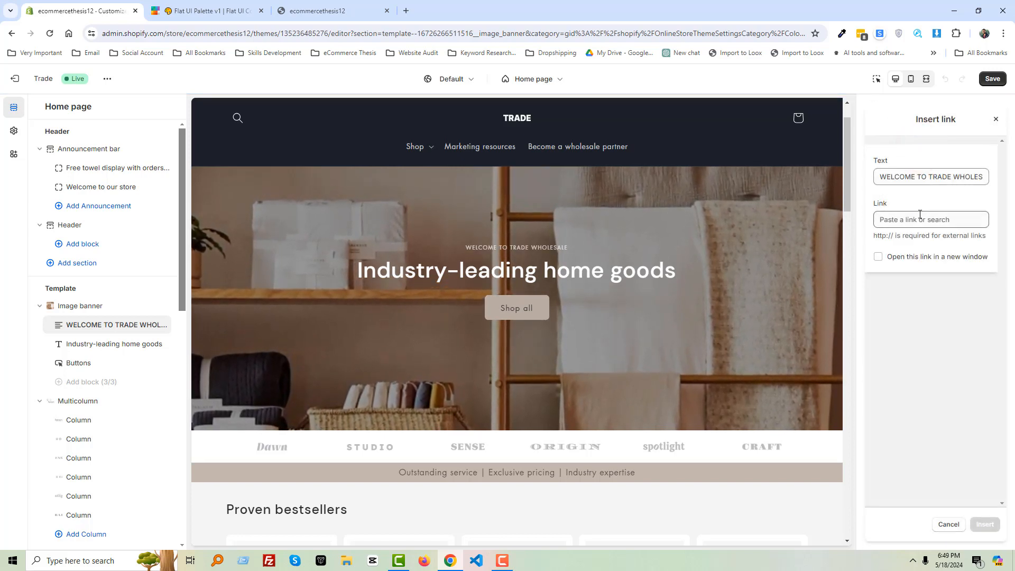
click(918, 217)
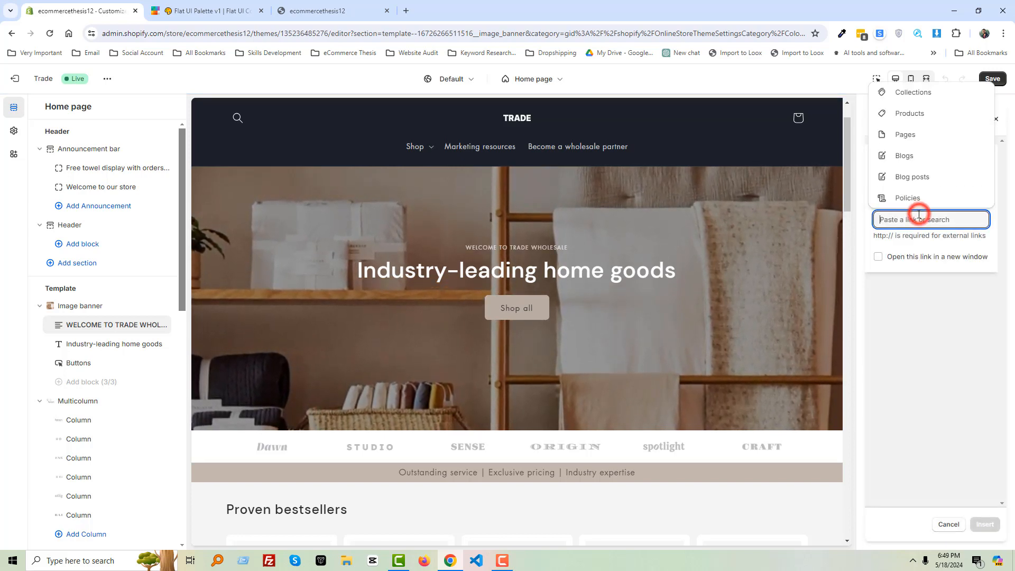
click(910, 113)
click(923, 290)
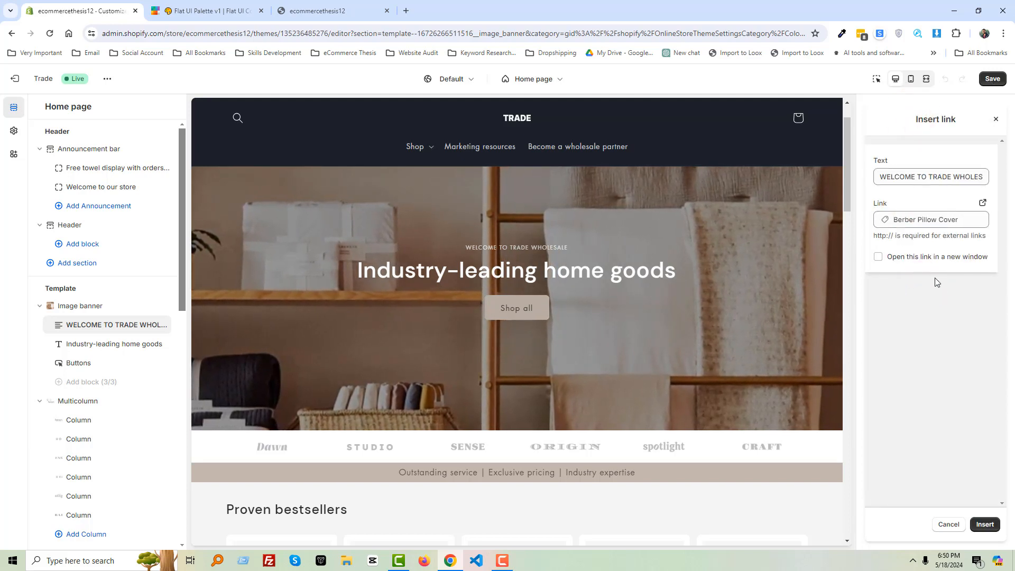
click(978, 524)
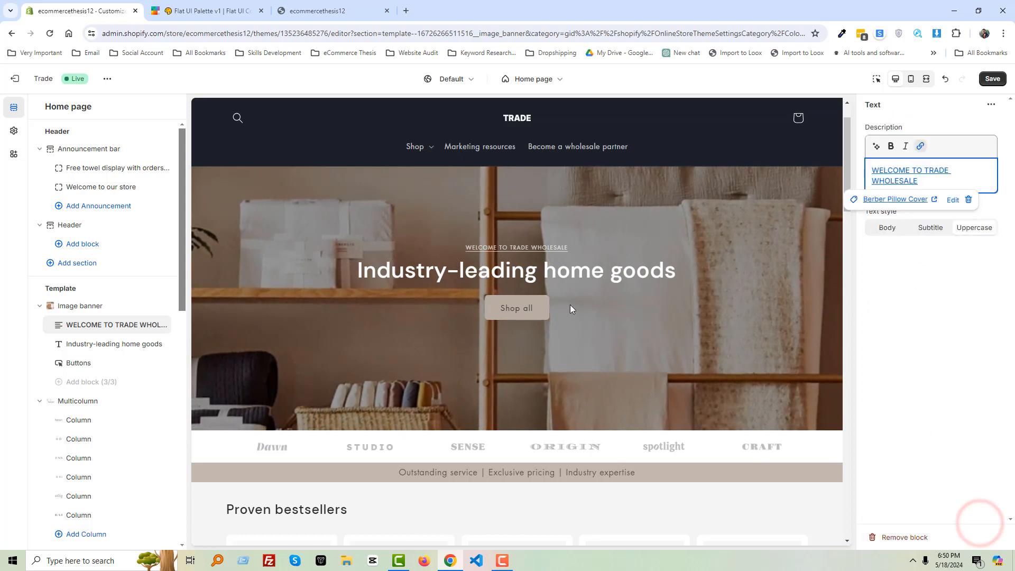
click(946, 279)
- Format the whole linked welcome text in the image banner as bold and italic
click(913, 180)
triple_click(926, 178)
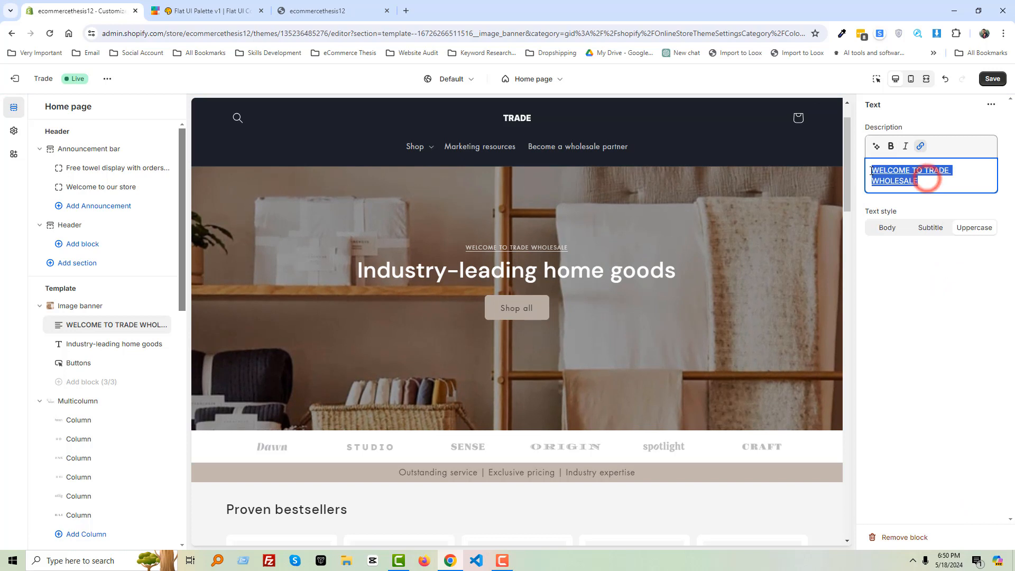
click(892, 144)
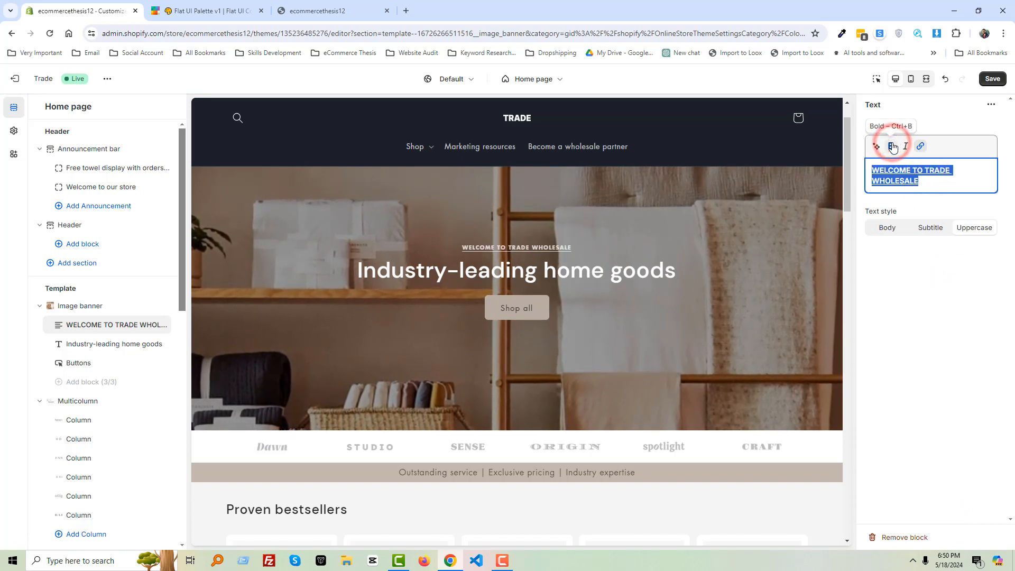
click(904, 147)
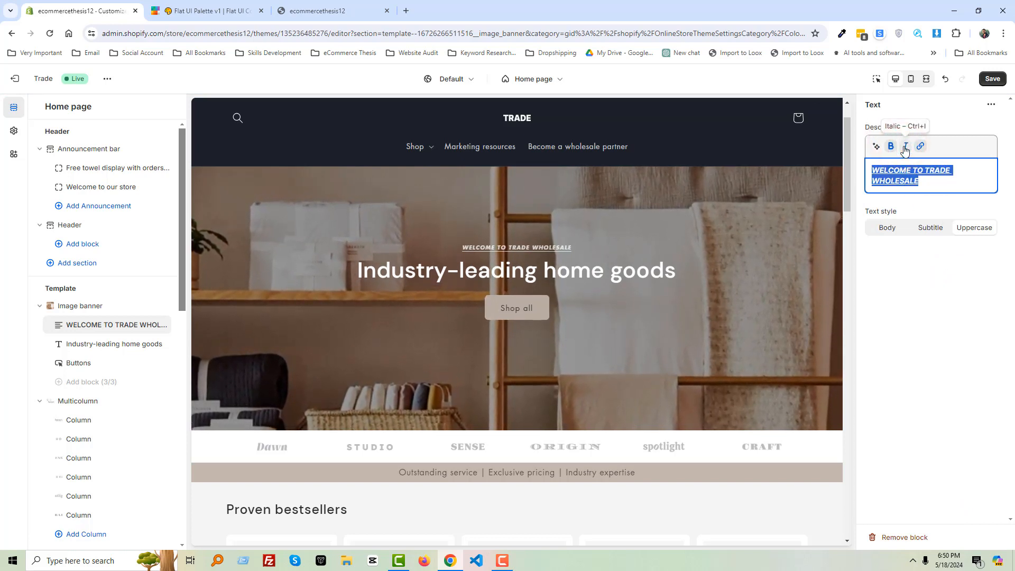
- View and dismiss the Generate Description prompt, and remove the bold from the welcome text, leaving it italic
click(875, 146)
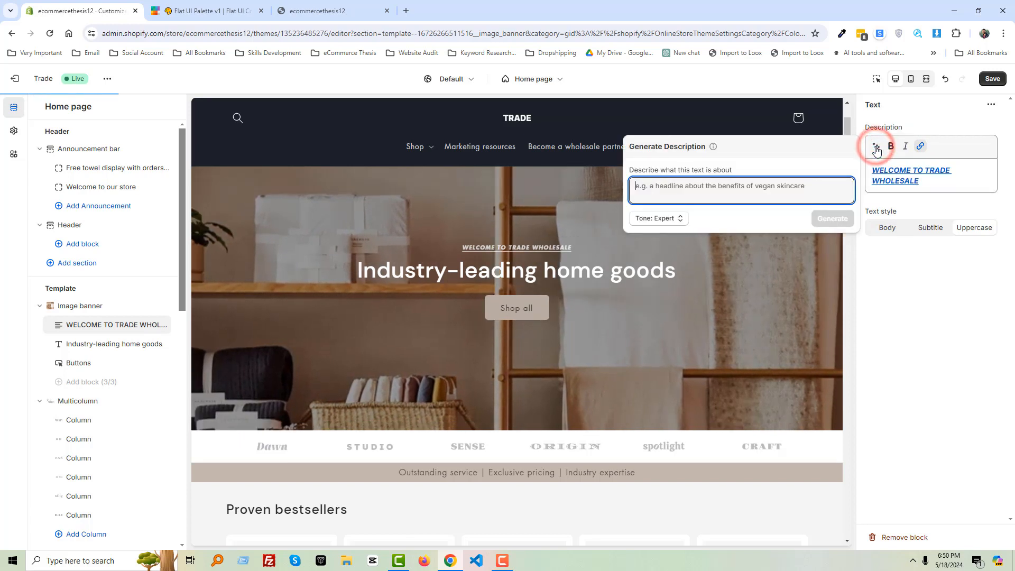
click(892, 150)
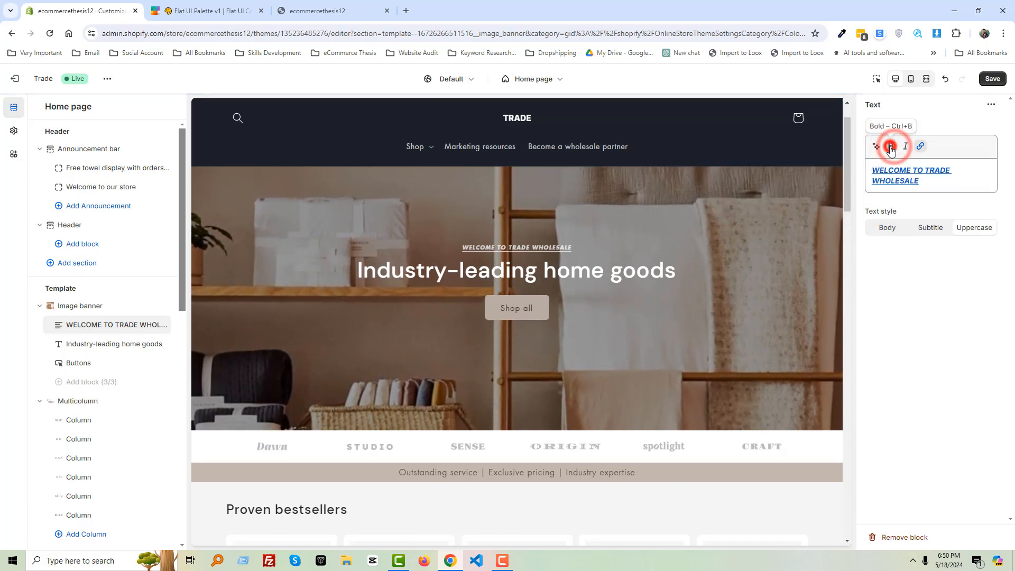
click(892, 149)
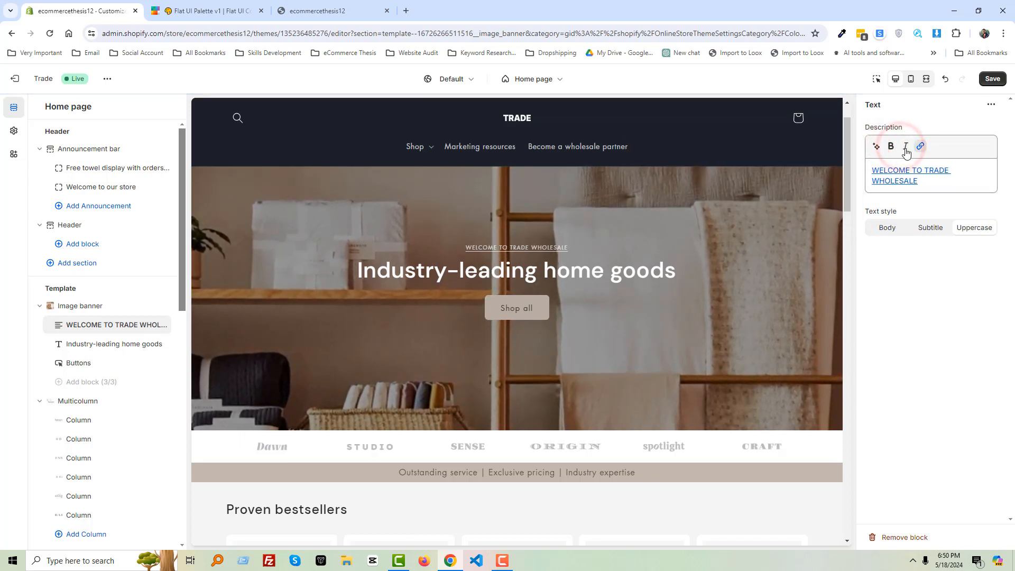
click(902, 149)
click(924, 324)
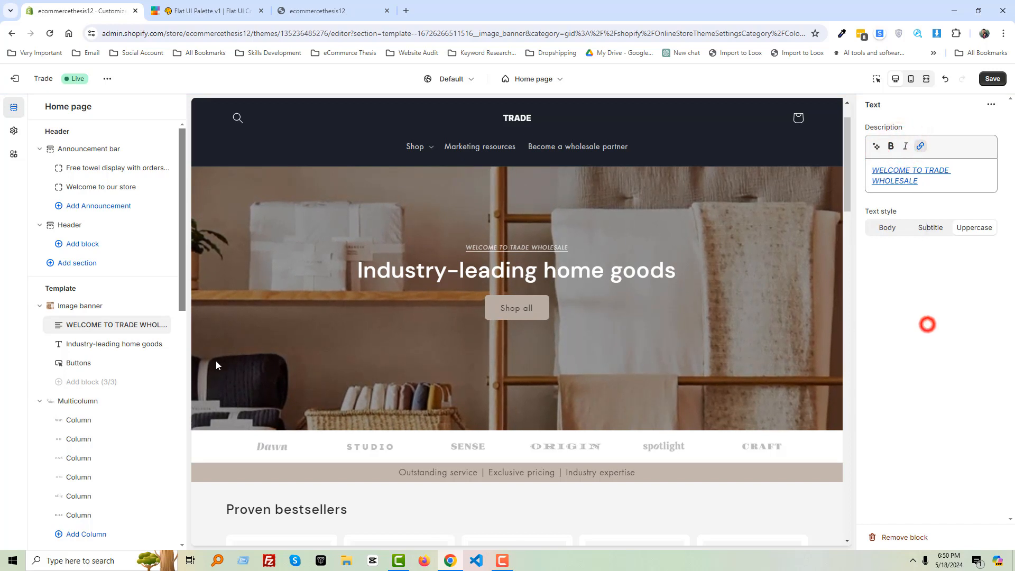
- Open the image banner's "Industry-leading home goods" heading block, select its text and look over its formatting options
click(105, 345)
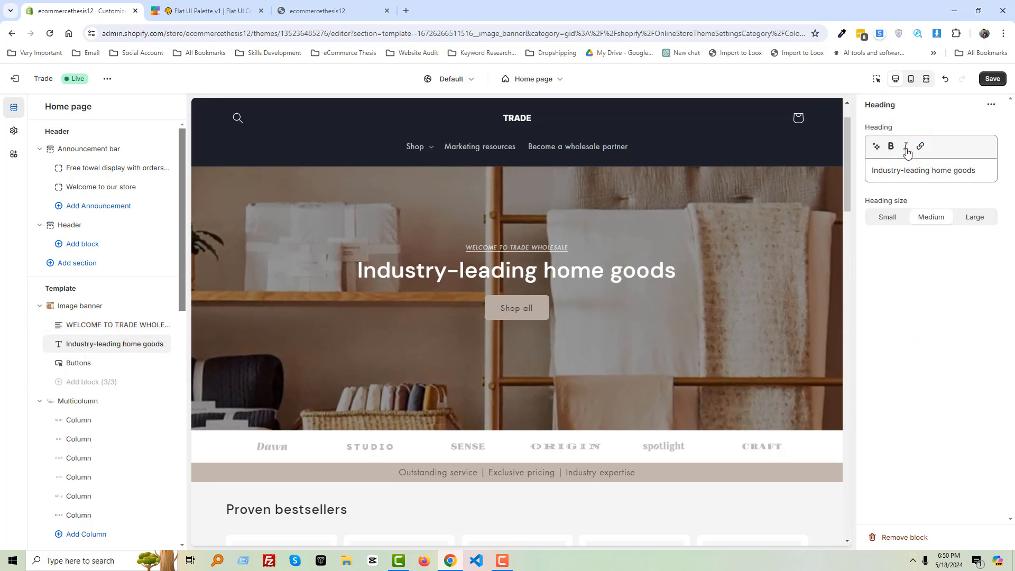
triple_click(978, 172)
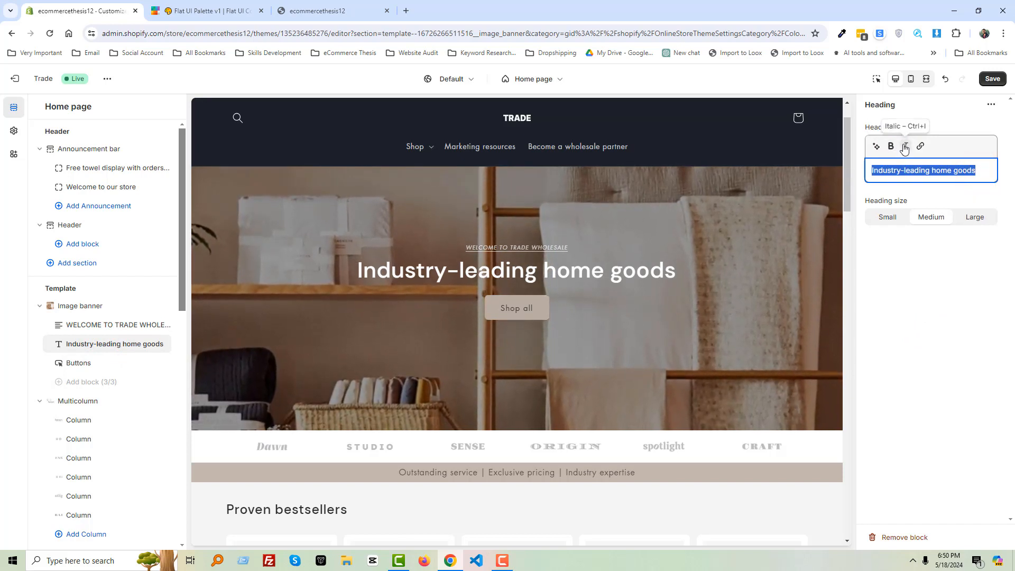
- Give the first button in the image banner's Buttons block the outline style
click(97, 367)
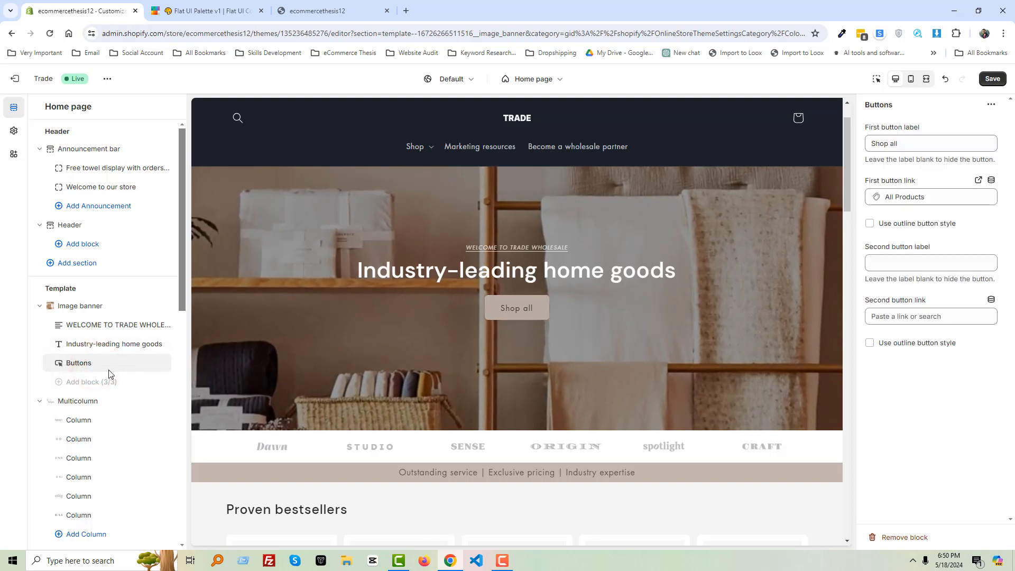
click(923, 228)
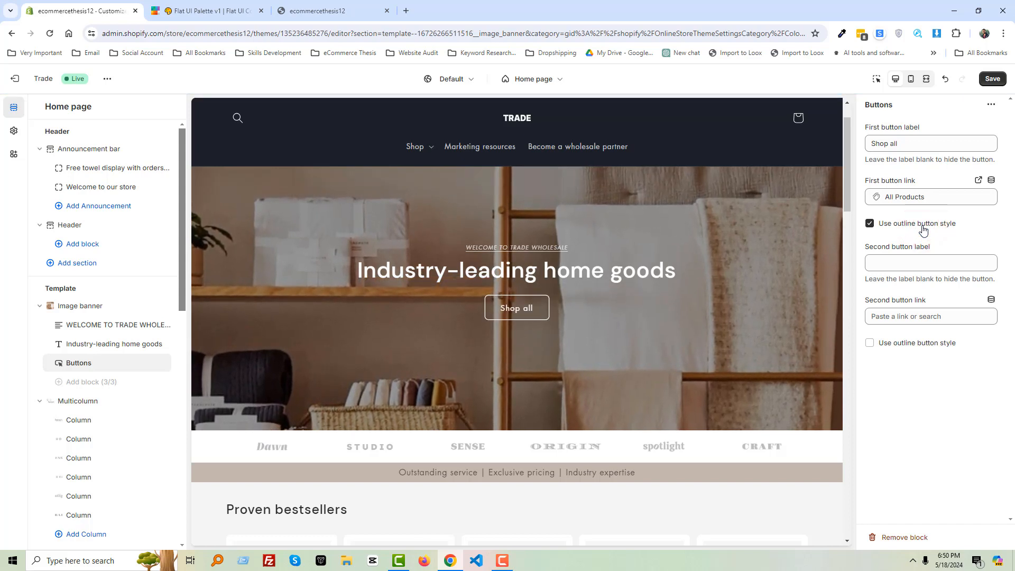
- Label the second button in the image banner's Buttons block "Pre-Order"
click(890, 261)
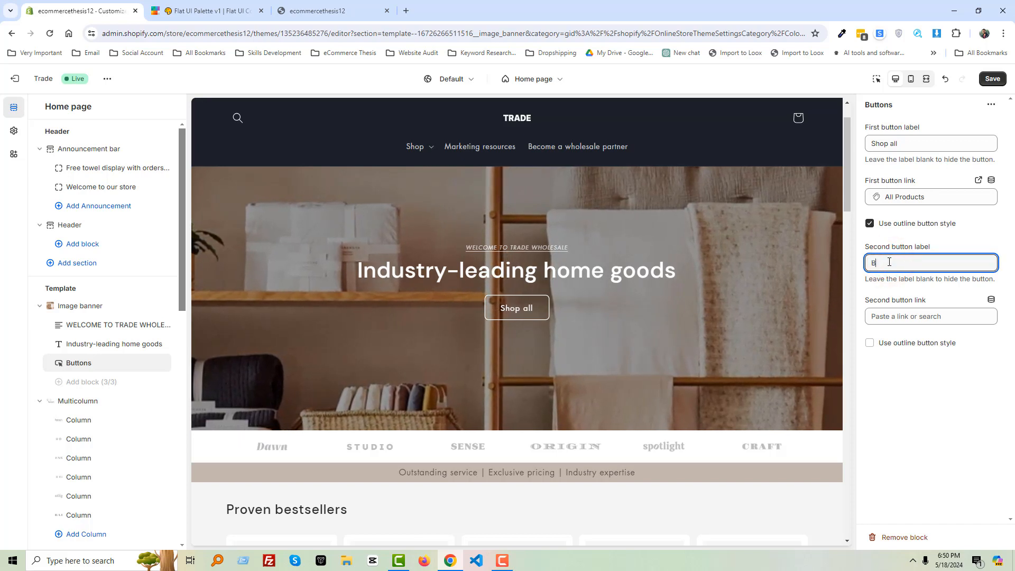
text(Pre)
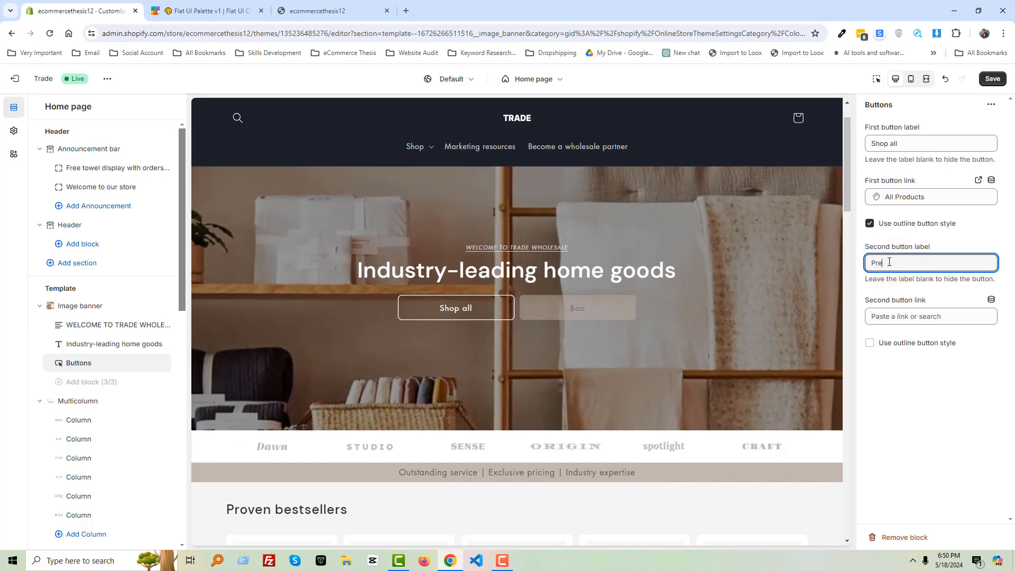
text(-O)
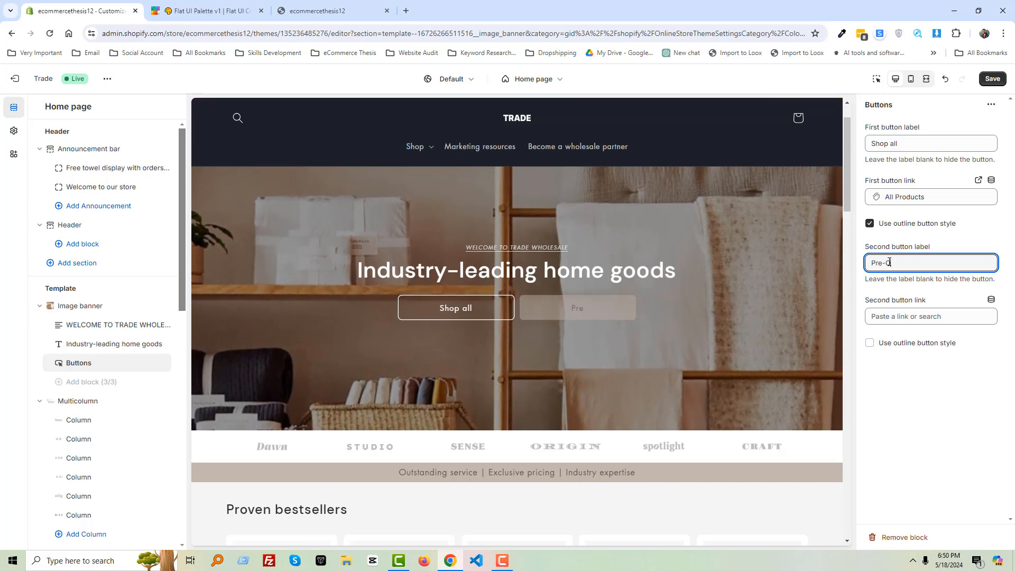
text(rder)
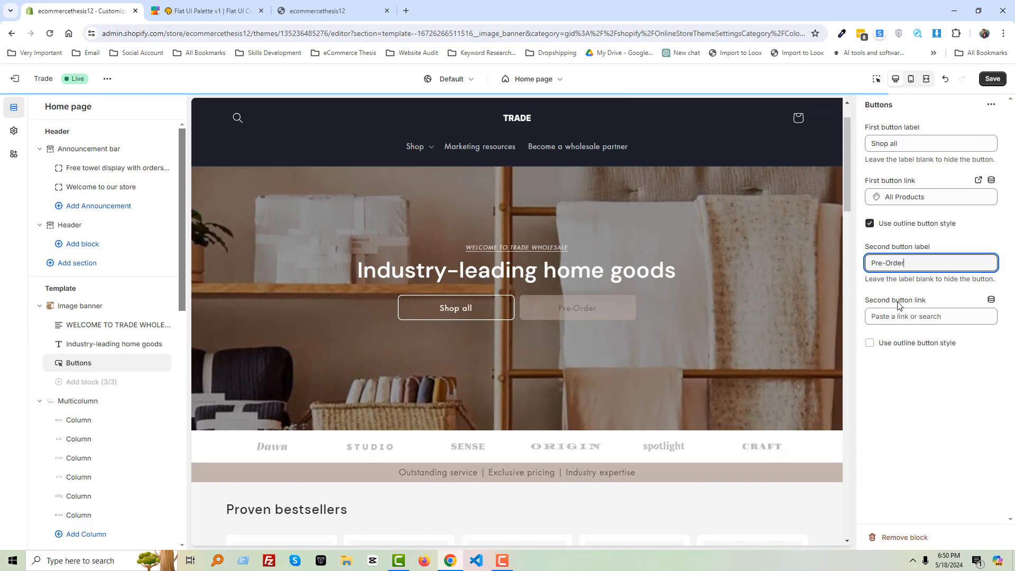
- Link the image banner's second button to the Contact page and give it the outline style
click(899, 316)
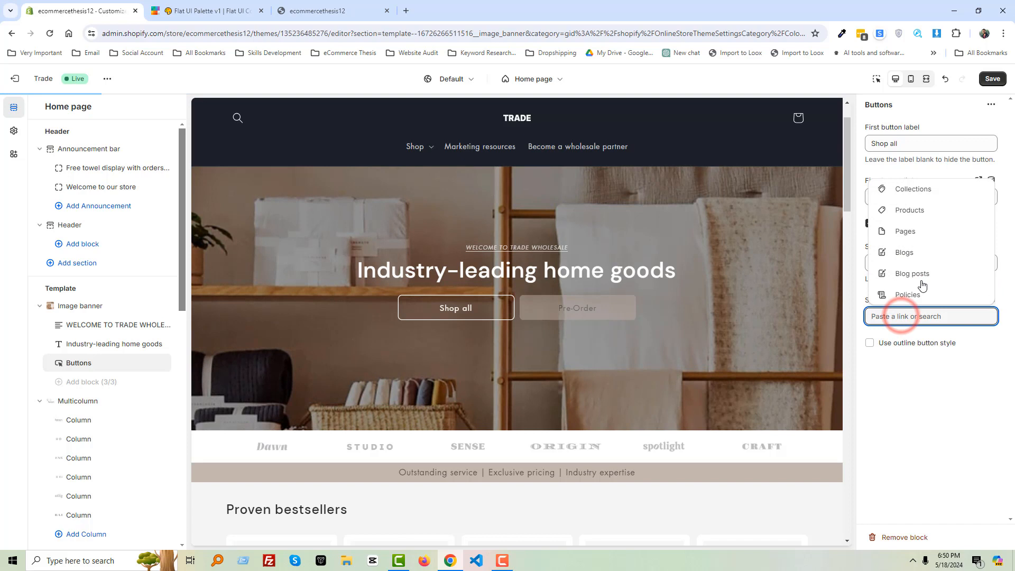
click(921, 230)
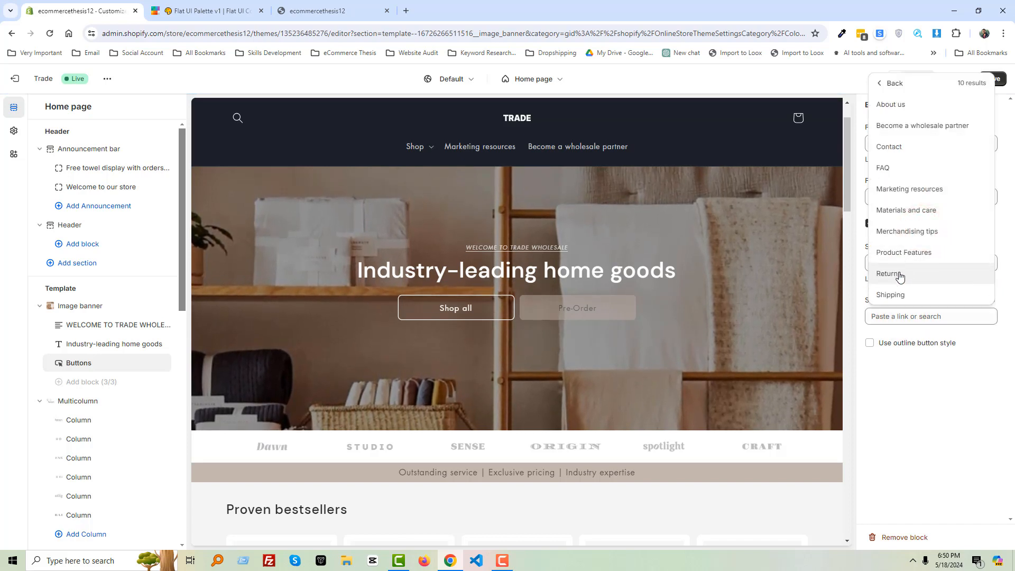
click(914, 146)
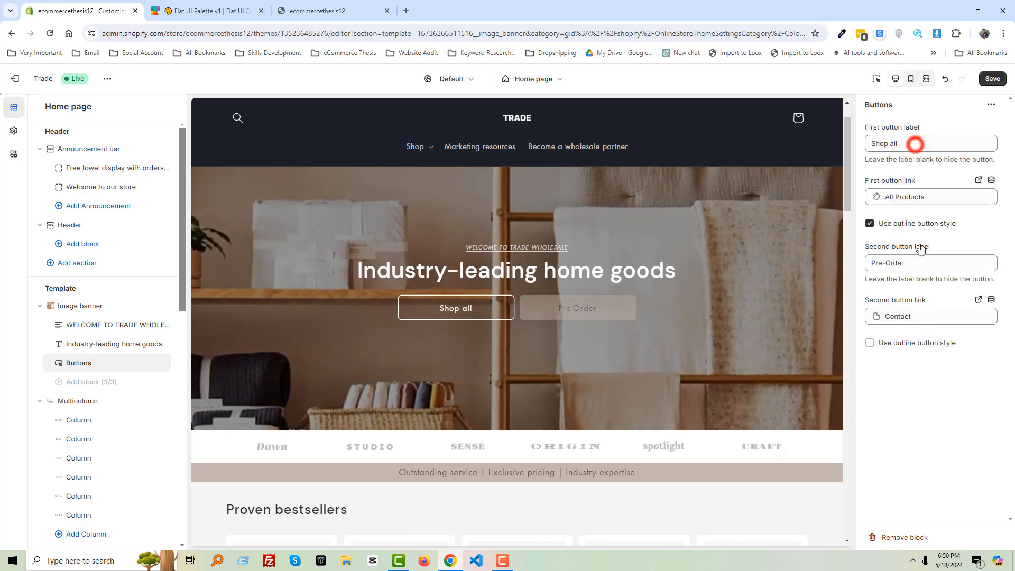
click(905, 344)
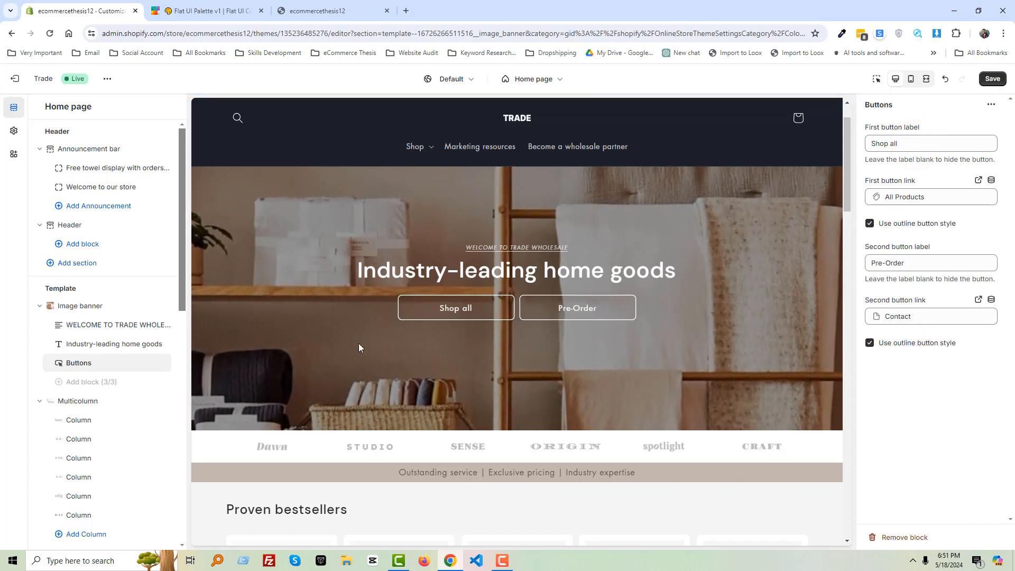
- Try color schemes 1, 2 and 3 on the Header section, and return it to Scheme 4
click(102, 307)
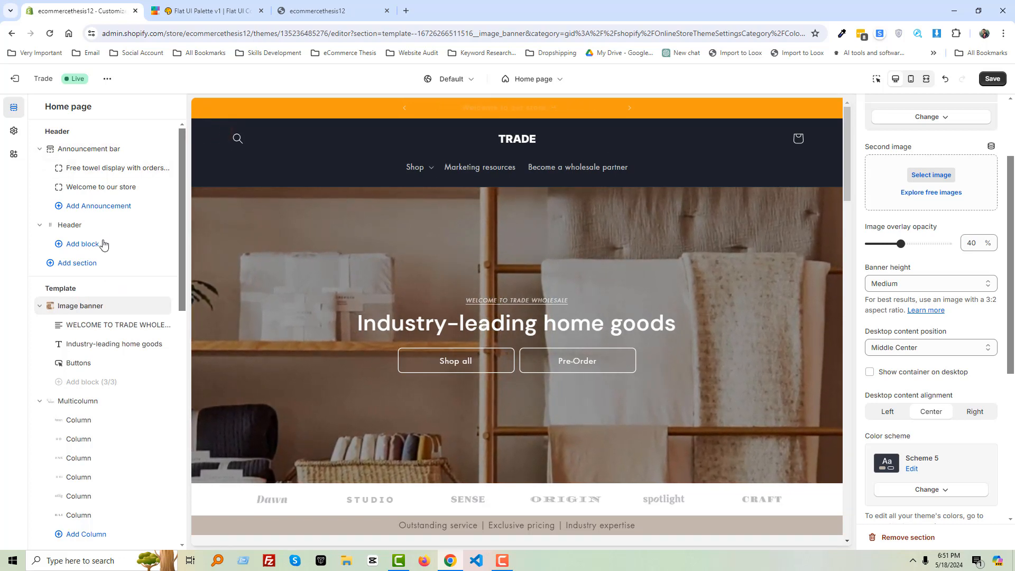
click(80, 226)
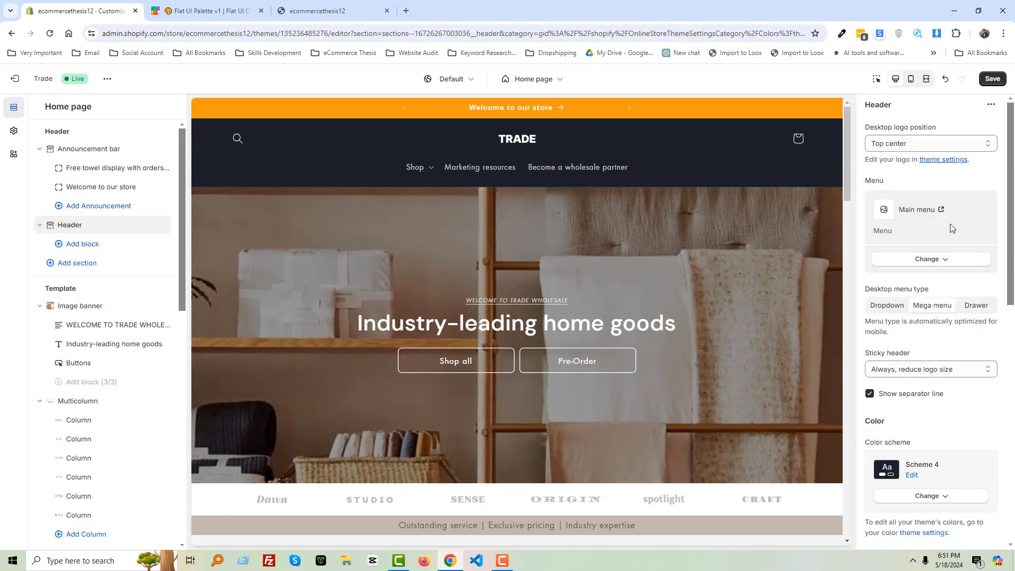
scroll(945, 227, down, 5)
click(936, 233)
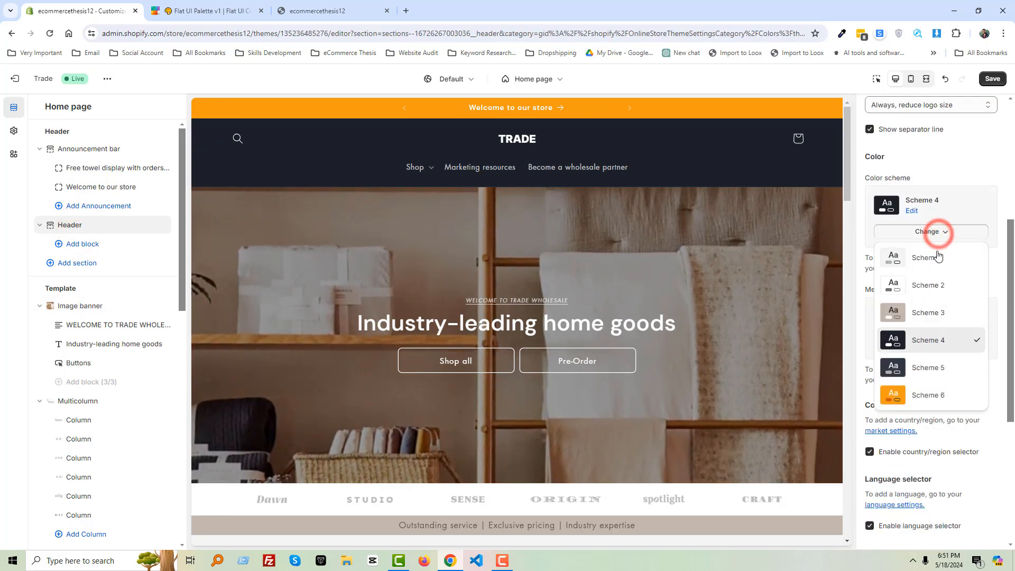
click(934, 260)
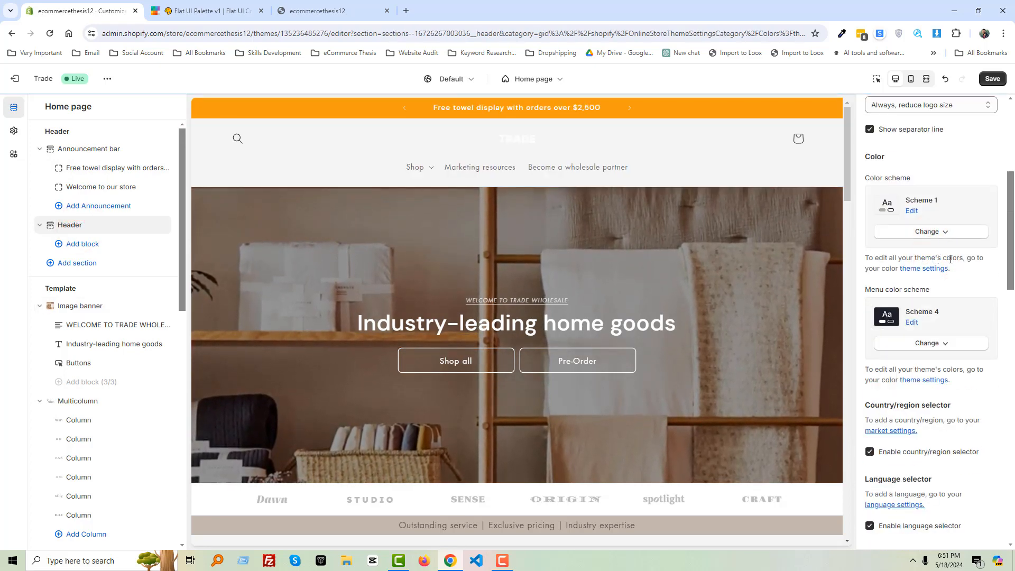
click(951, 239)
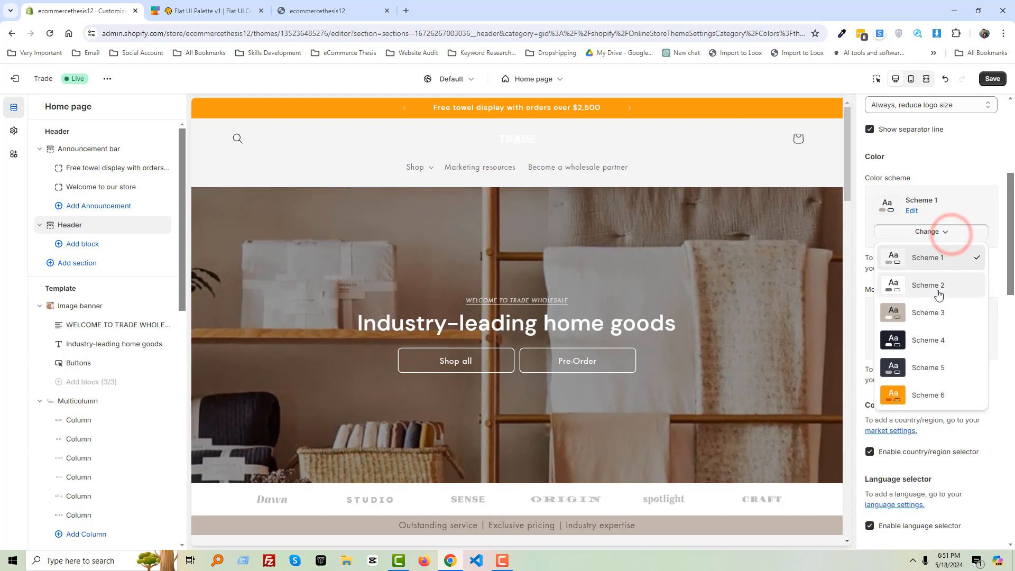
click(937, 288)
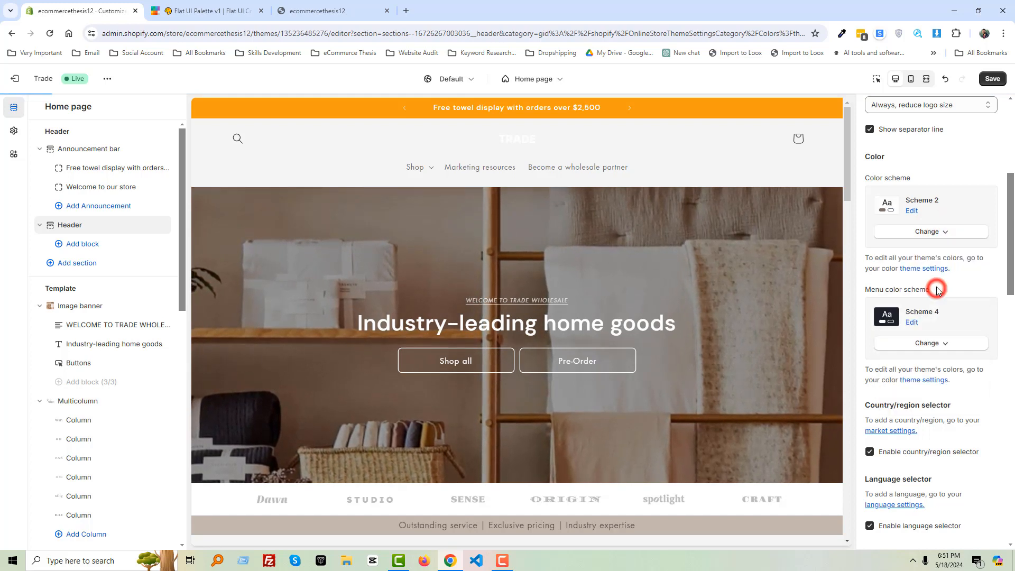
click(941, 234)
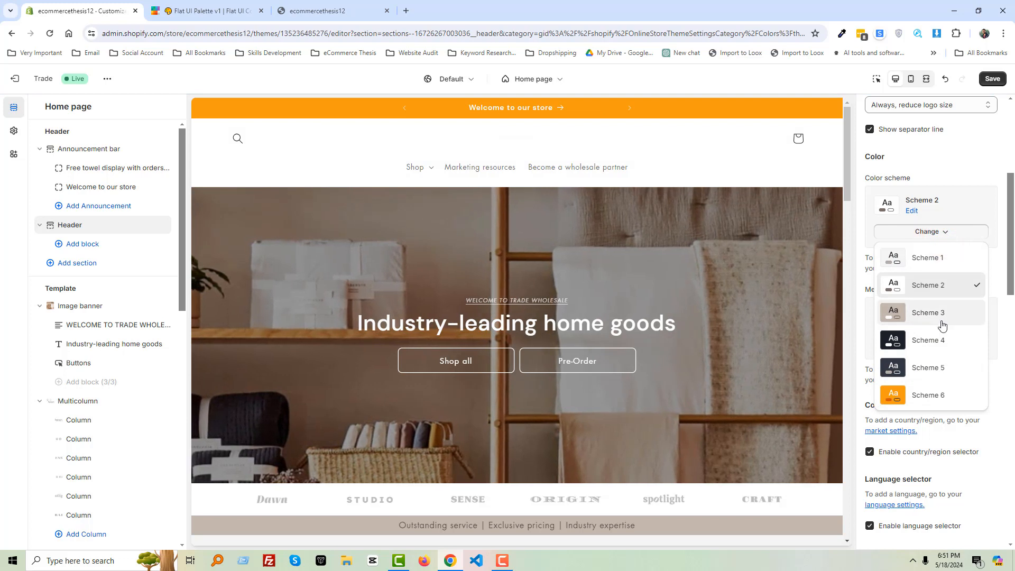
click(930, 312)
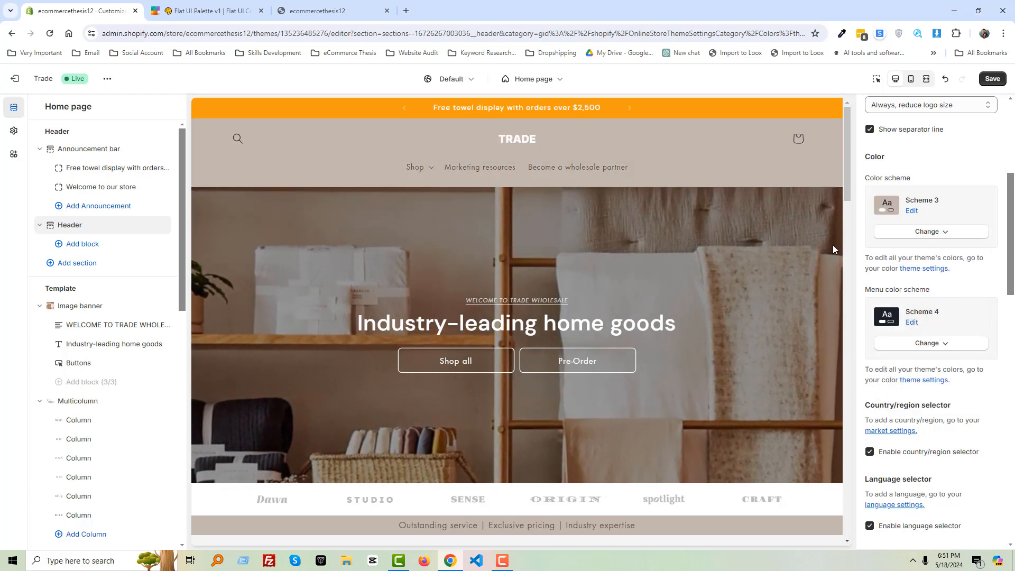
click(907, 236)
click(925, 339)
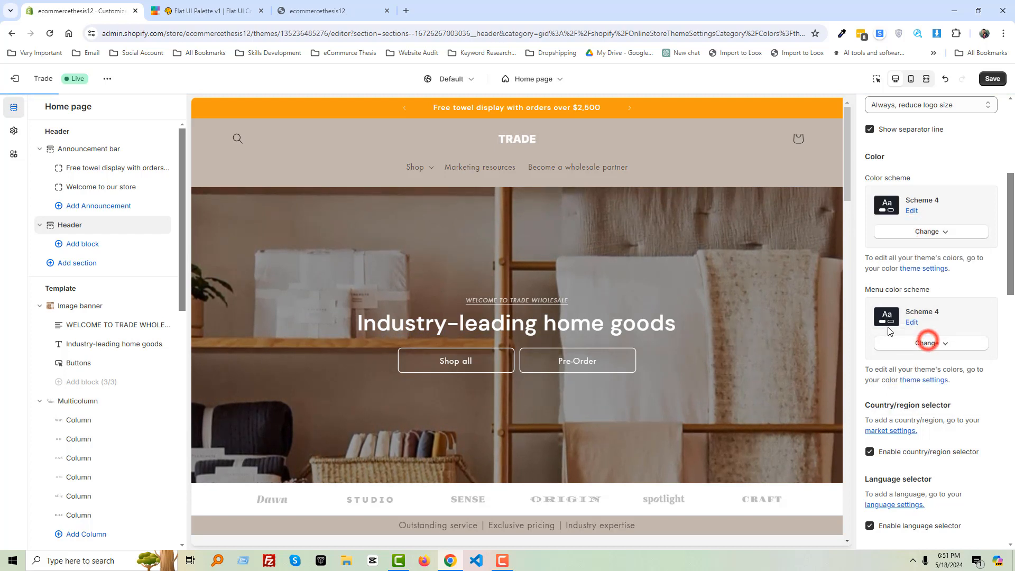
- Open the Multicolumn section's settings and examine them alongside its row of brand logos in the preview
scroll(477, 274, down, 3)
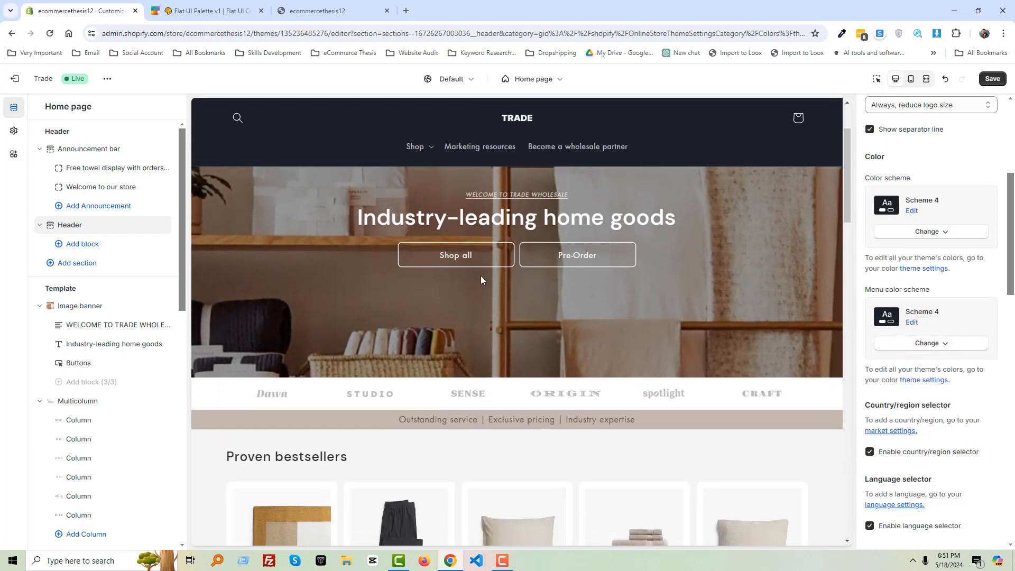
scroll(68, 358, down, 1)
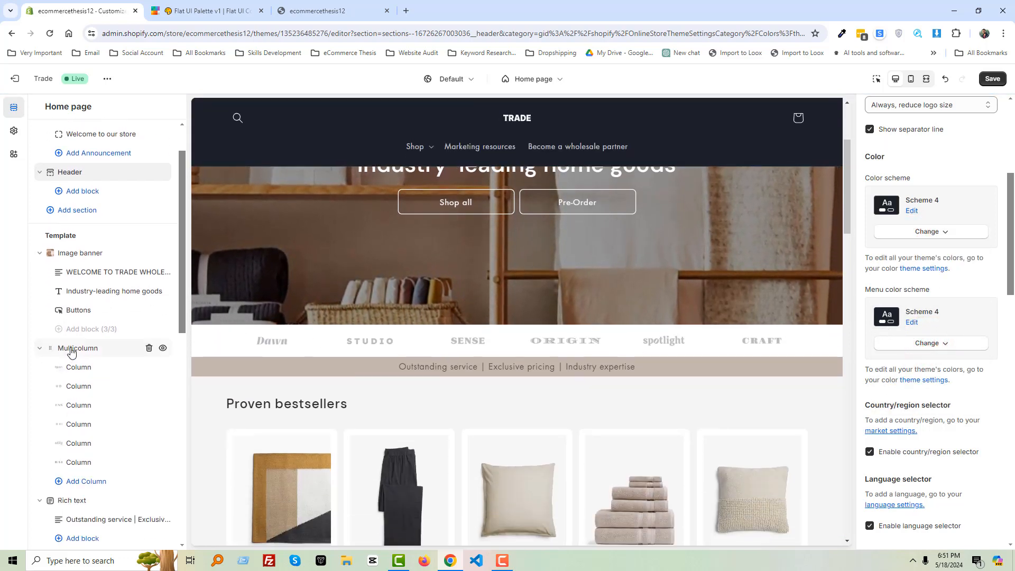
click(69, 348)
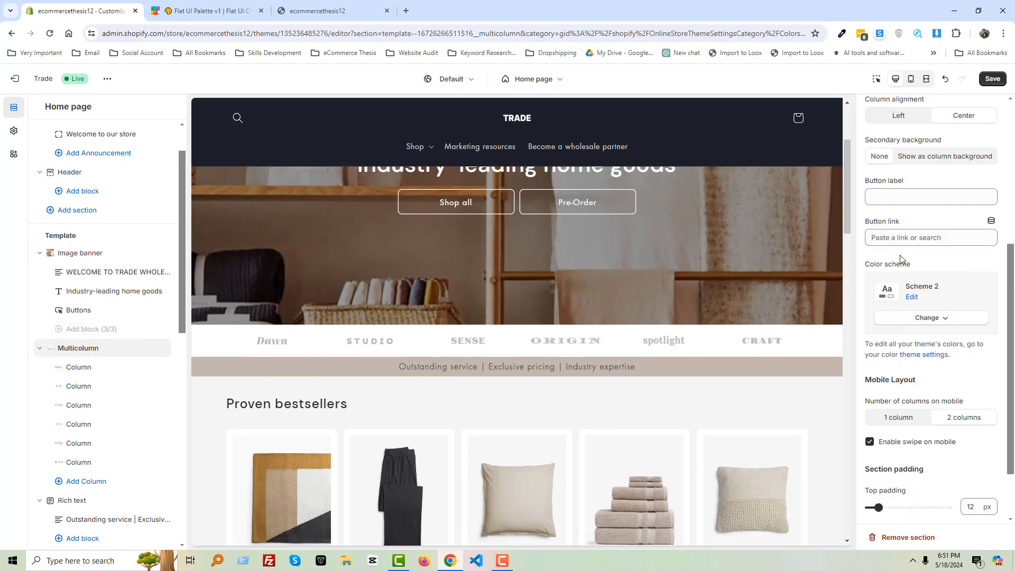
scroll(901, 261, up, 4)
scroll(513, 322, up, 1)
scroll(514, 324, up, 1)
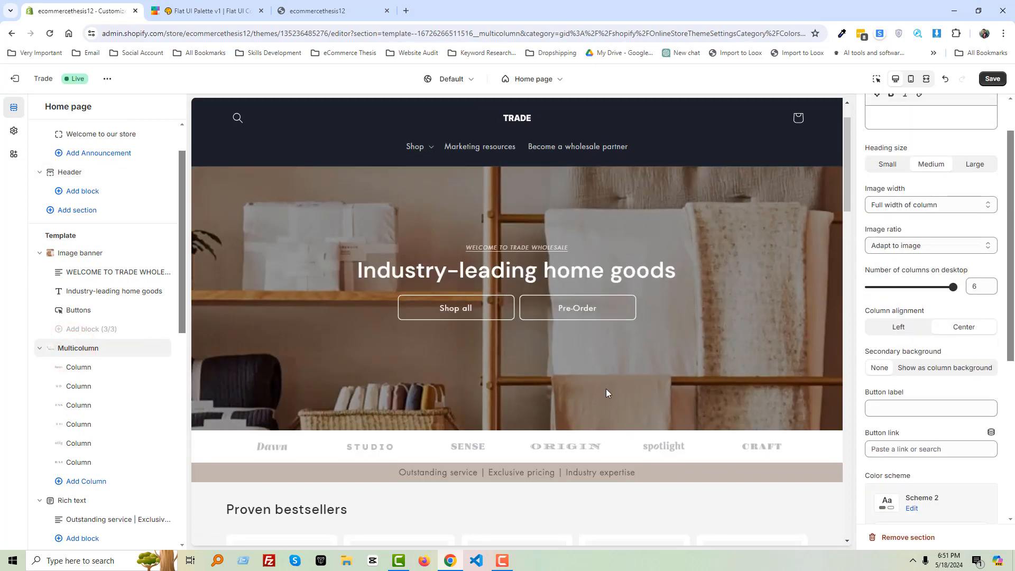
scroll(606, 389, down, 2)
scroll(938, 239, up, 1)
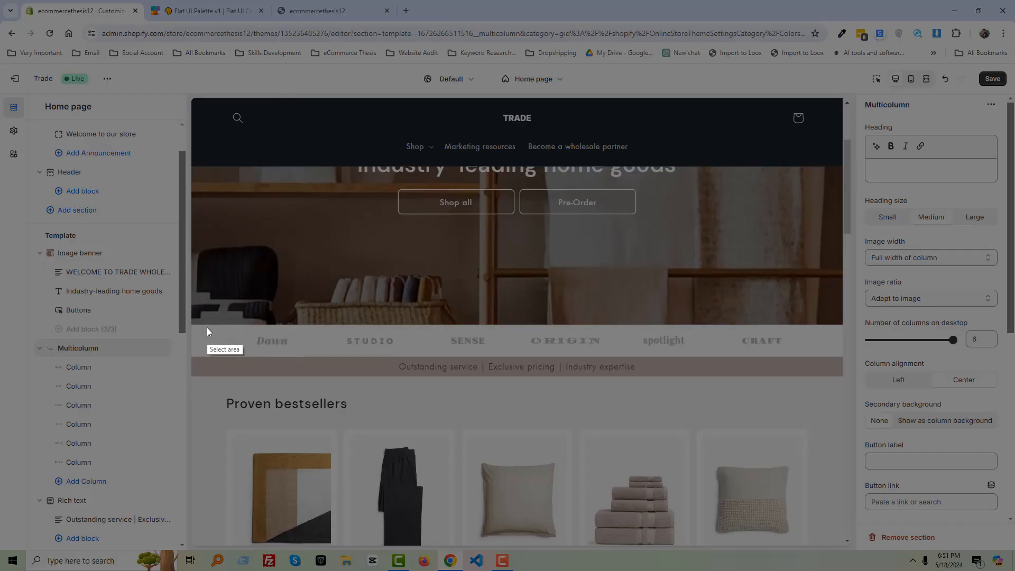
drag(207, 326, 823, 357)
key(Escape)
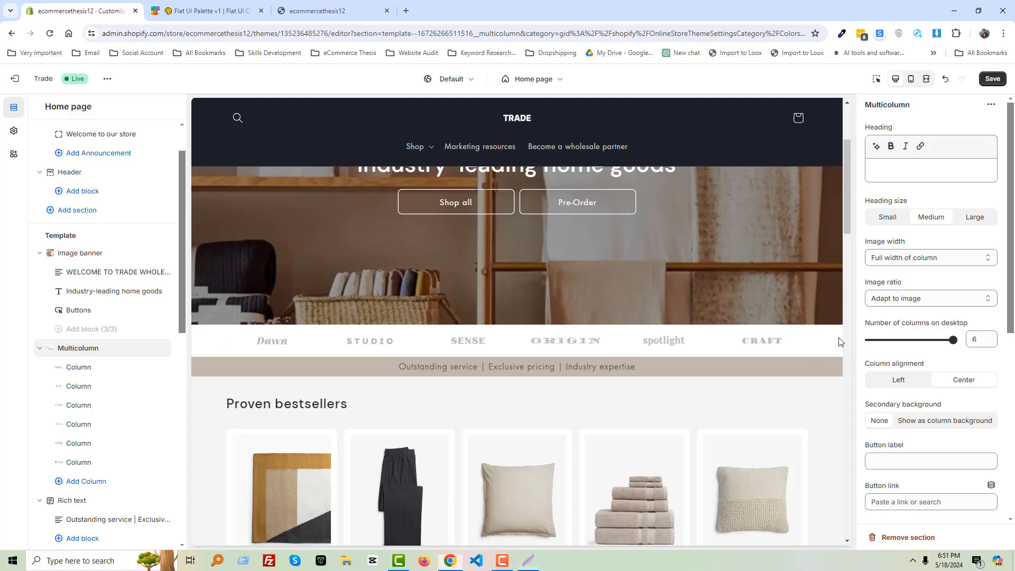
- Set the Multicolumn section's top and bottom padding to 44 px each
scroll(928, 295, down, 6)
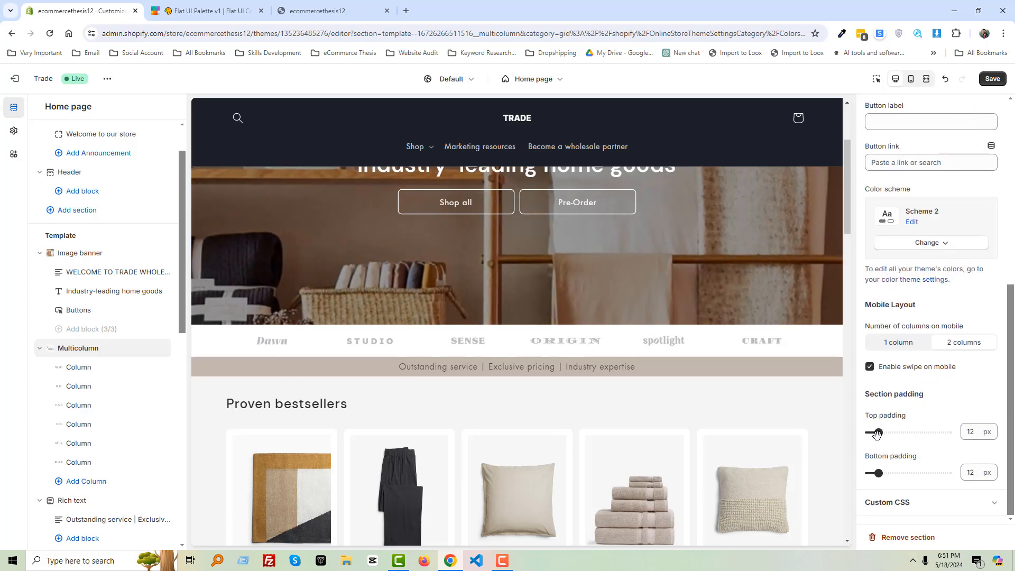
drag(876, 433, 891, 432)
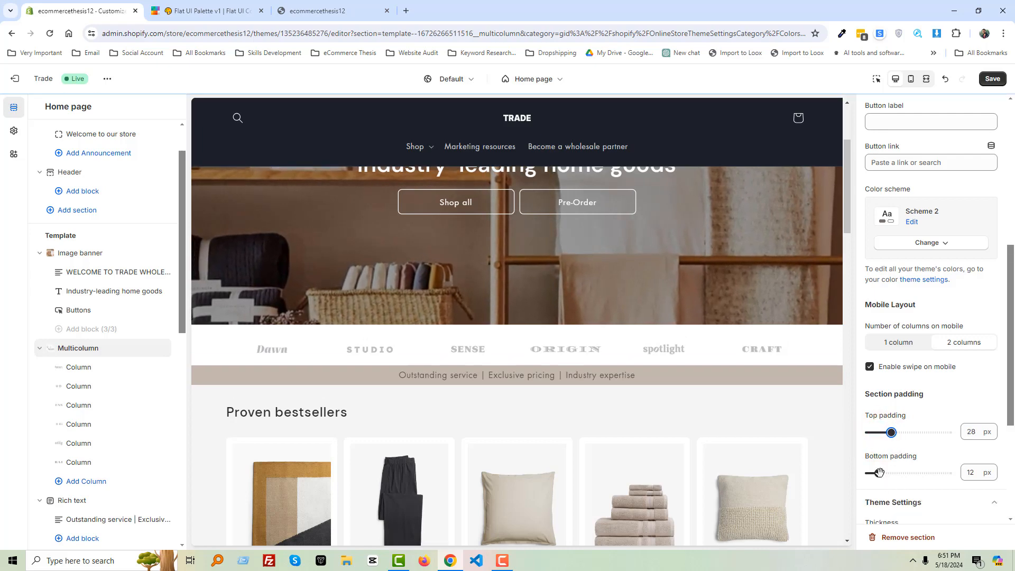
drag(879, 472, 882, 473)
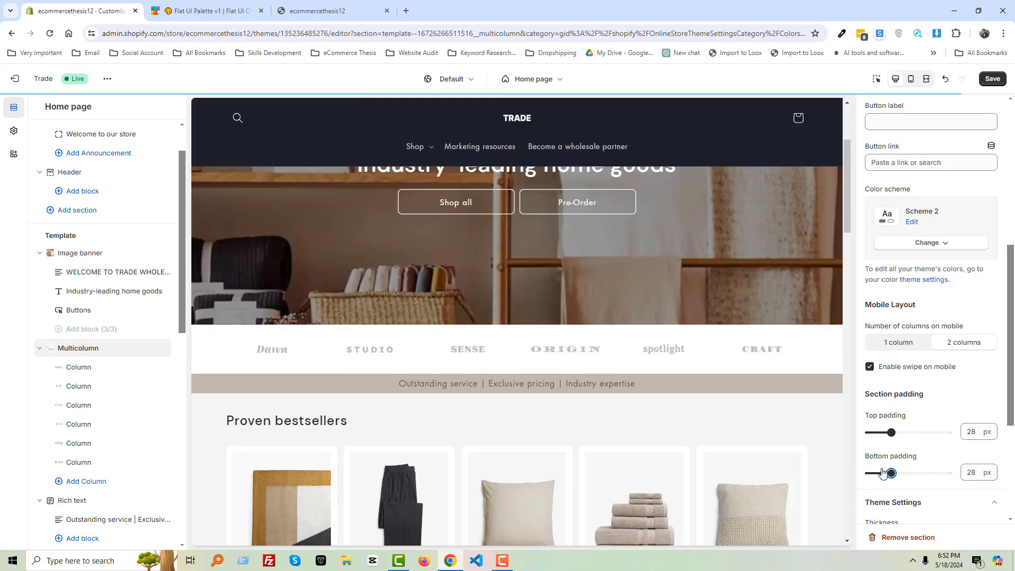
drag(892, 432, 903, 432)
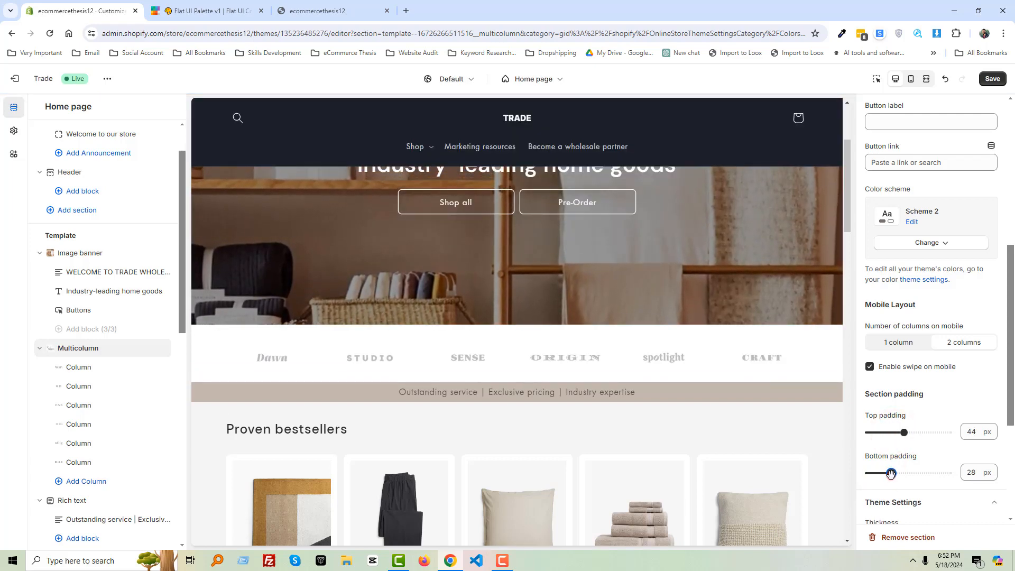
drag(897, 474, 901, 475)
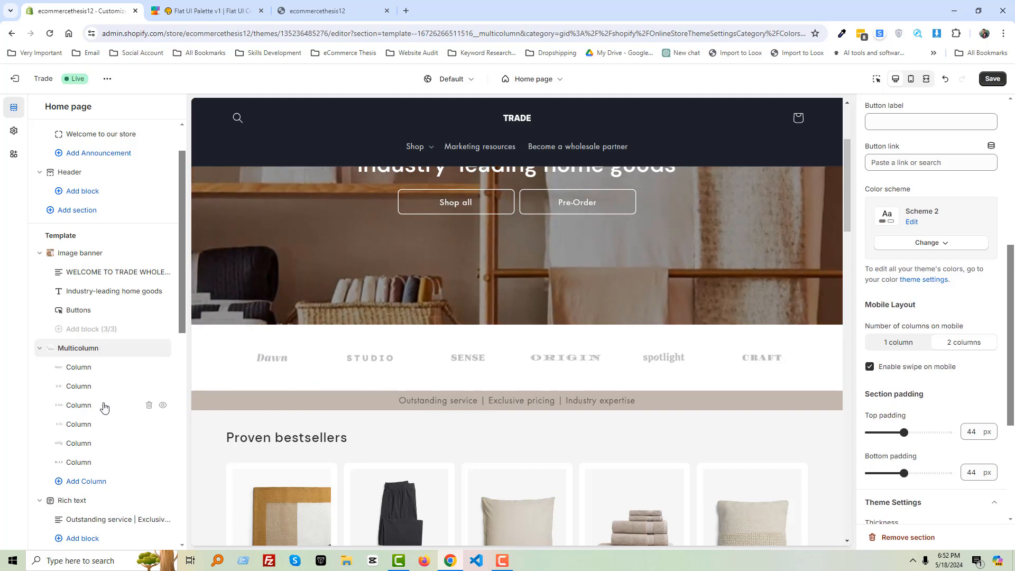
- Preview the home page in the mobile layout and page forward and back through the Multicolumn logo slider
scroll(934, 344, down, 2)
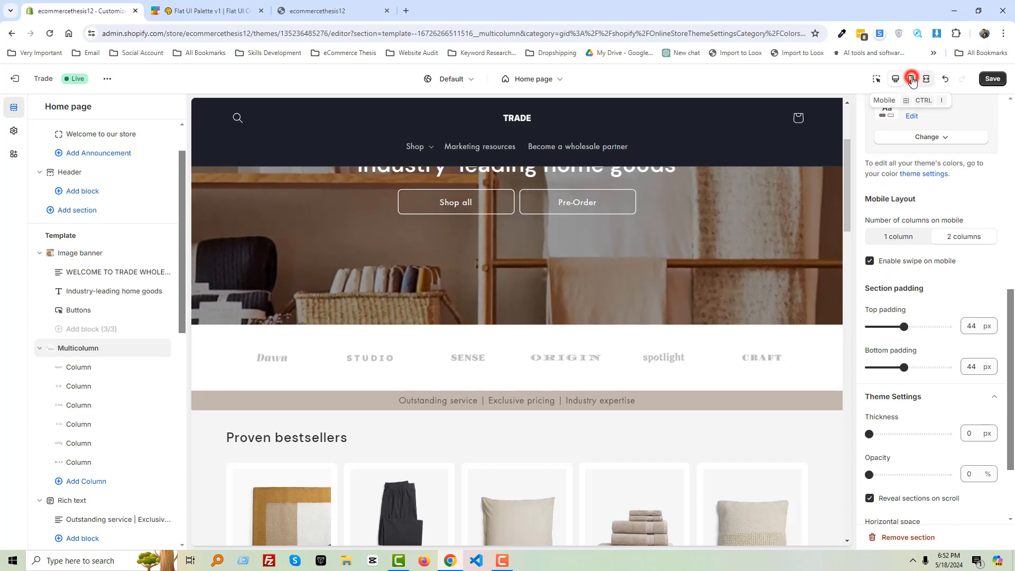
click(910, 78)
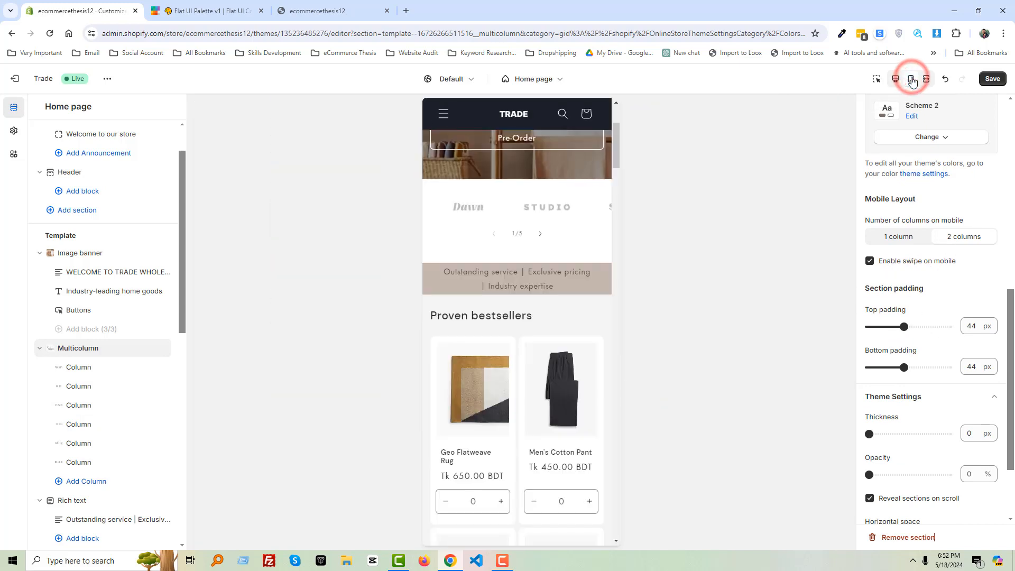
click(541, 233)
click(541, 233)
click(542, 233)
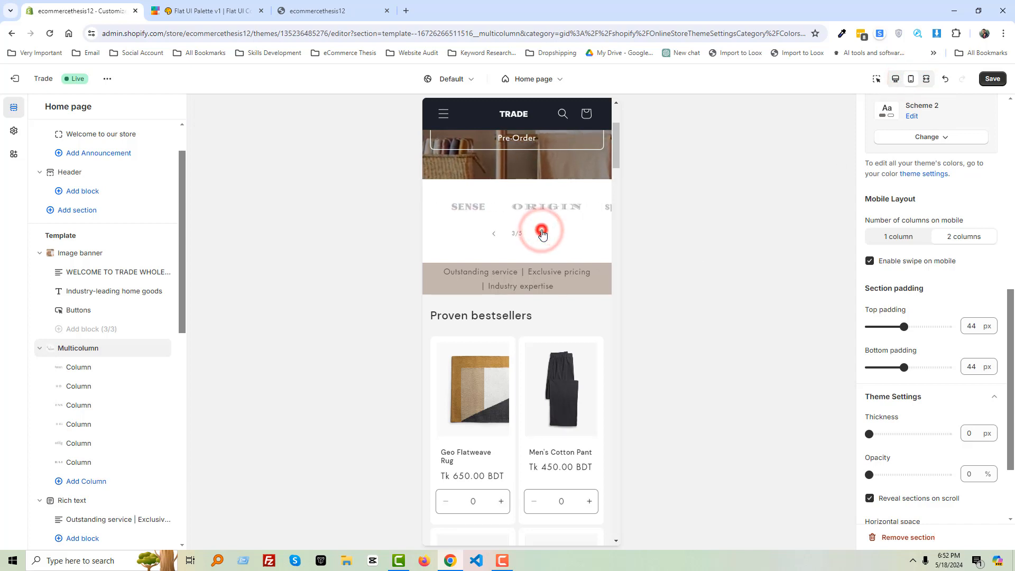
click(495, 234)
click(495, 233)
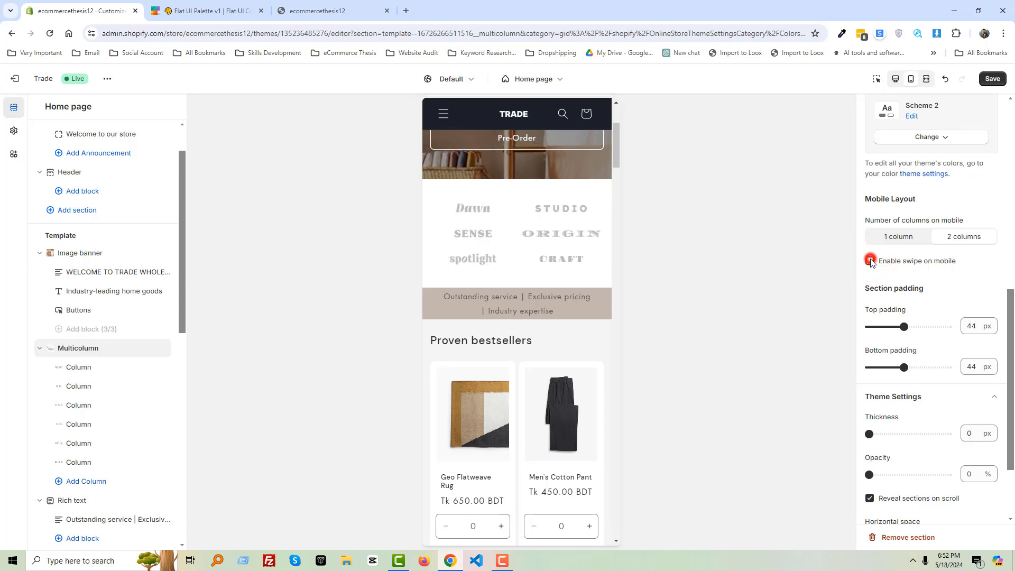
- Turn mobile swipe off and back on for the Multicolumn section, and return the preview to the desktop layout
click(870, 261)
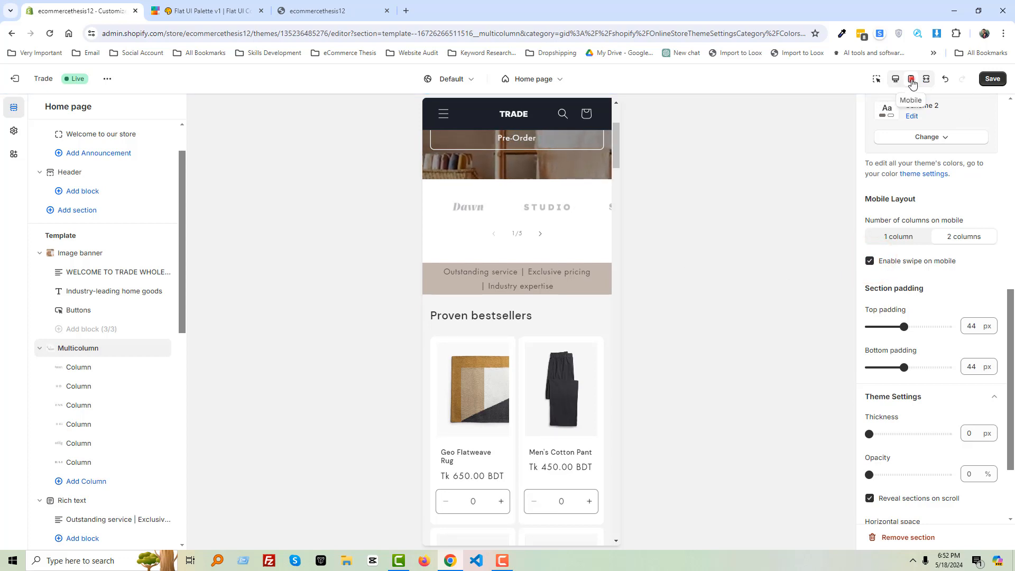
click(895, 79)
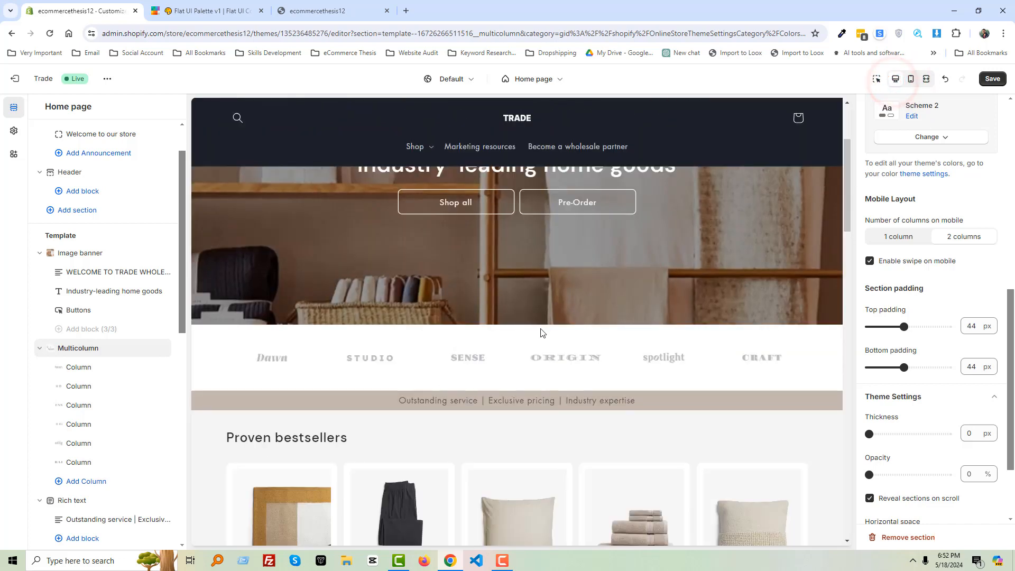
scroll(88, 444, down, 1)
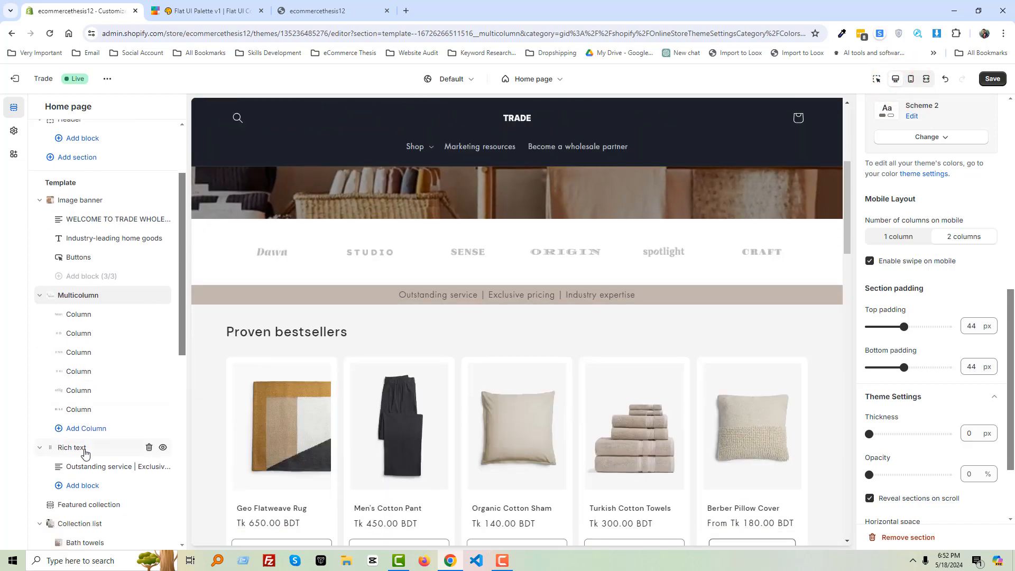
- Open the Rich text section's settings and copy a screen capture of its full-width text strip in the preview
click(85, 453)
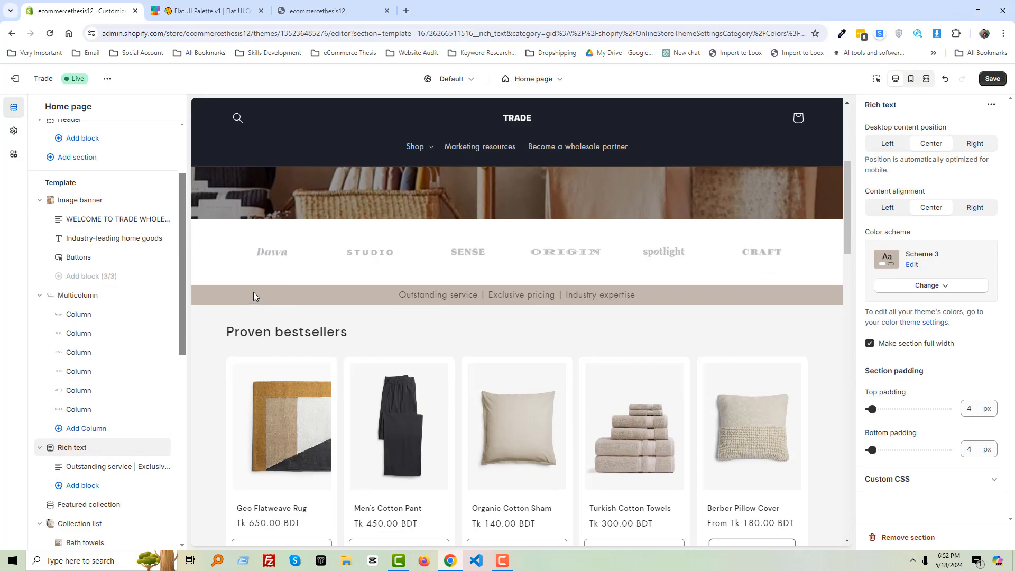
key(Print)
drag(193, 284, 841, 308)
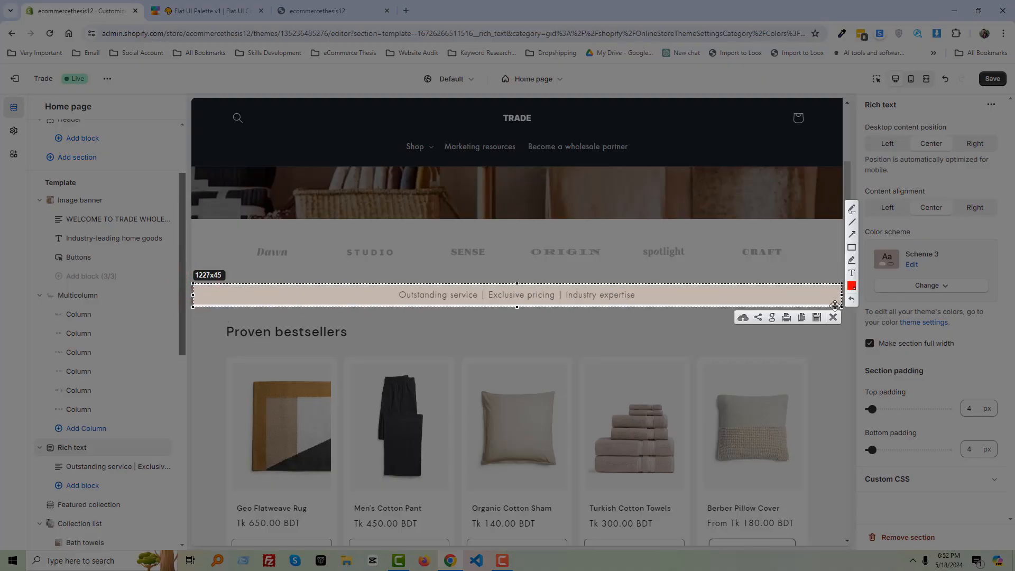
key(ctrl+c)
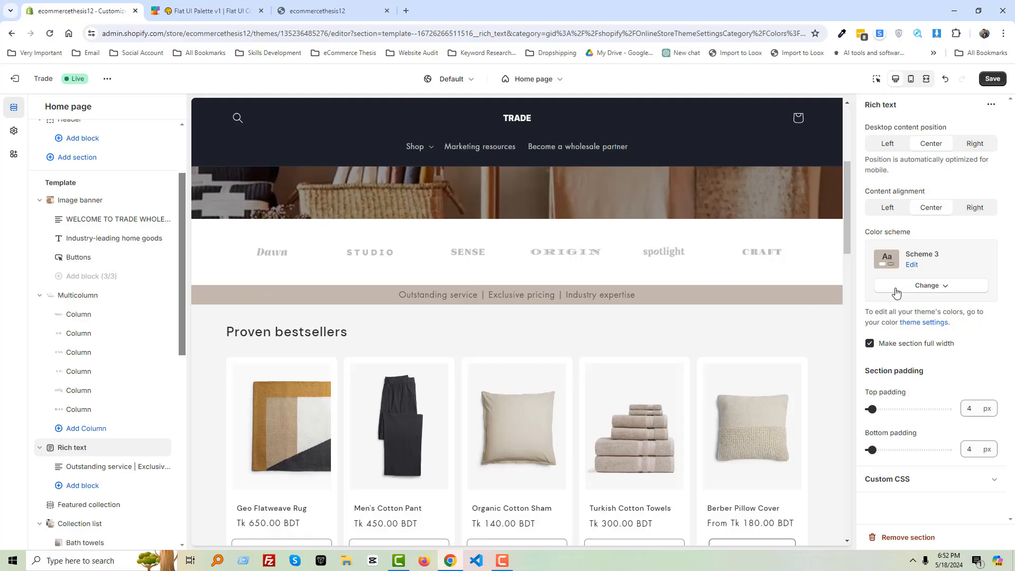
- Open the Rich text section's text block and examine the description's formatting options, including its heading styles
click(94, 467)
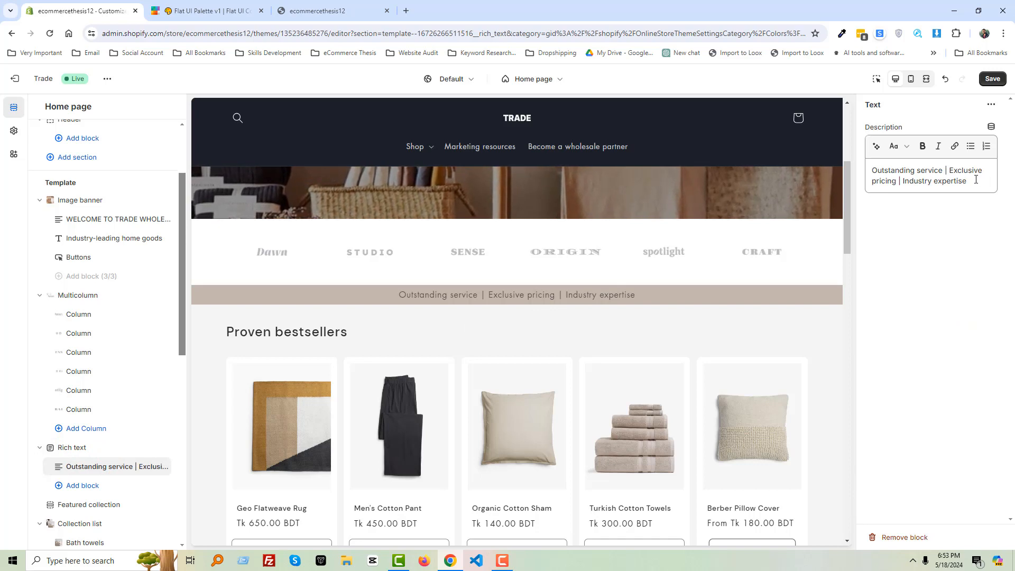
drag(971, 179, 866, 166)
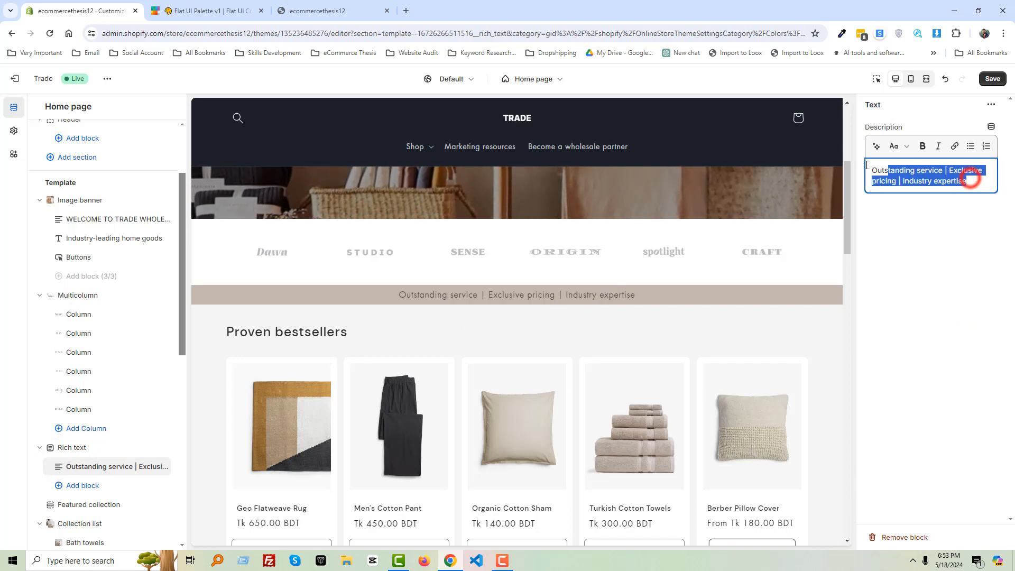
click(911, 149)
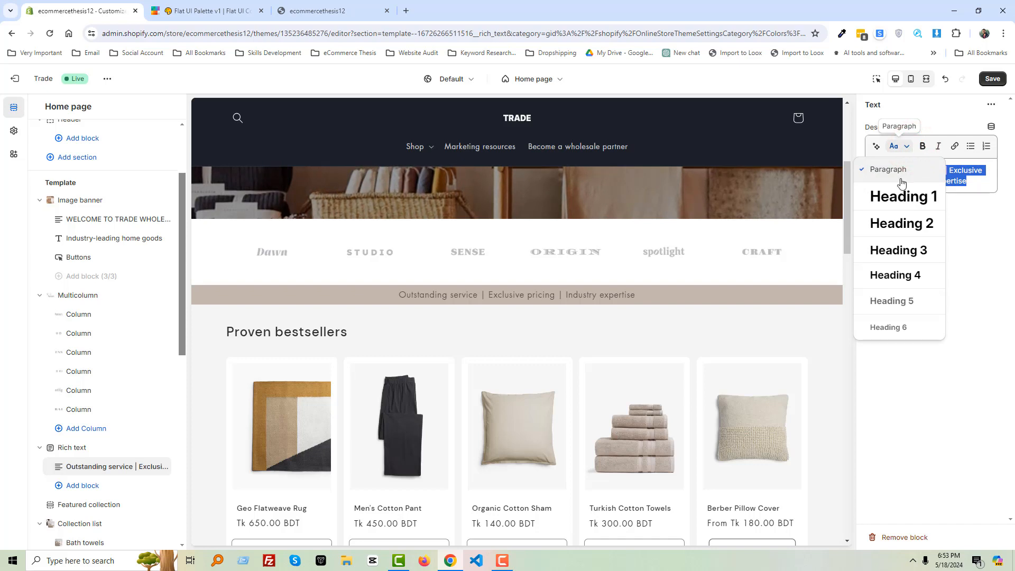
click(967, 340)
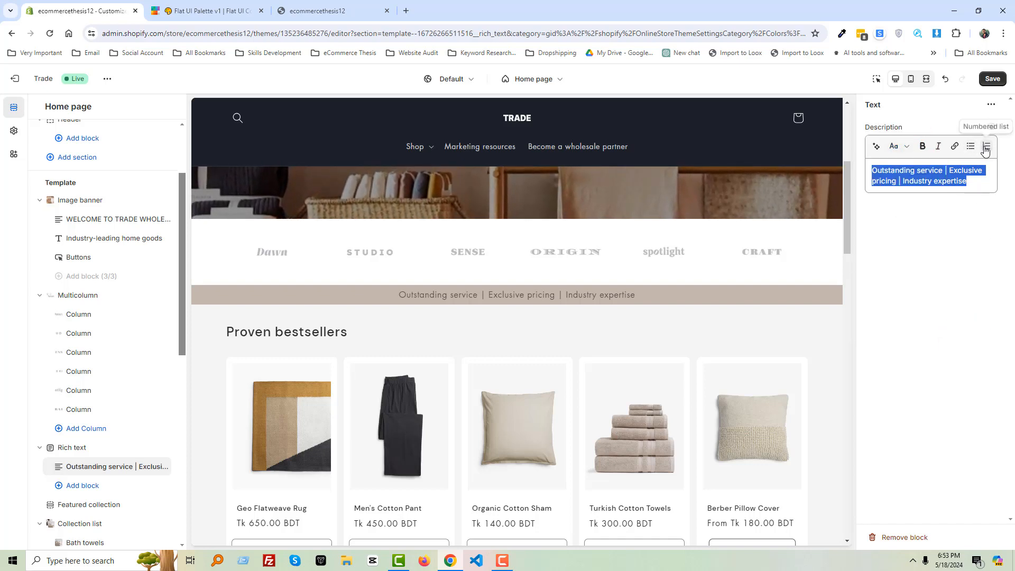
click(958, 272)
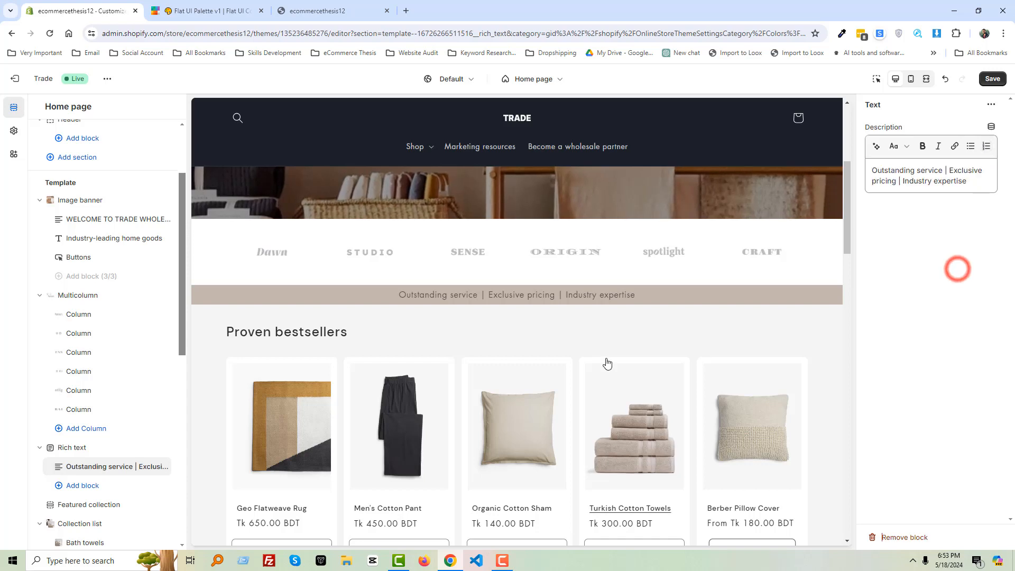
- Look over the Proven bestsellers product grid in the preview and examine the Featured collection section's settings
scroll(607, 355, down, 2)
scroll(491, 340, up, 1)
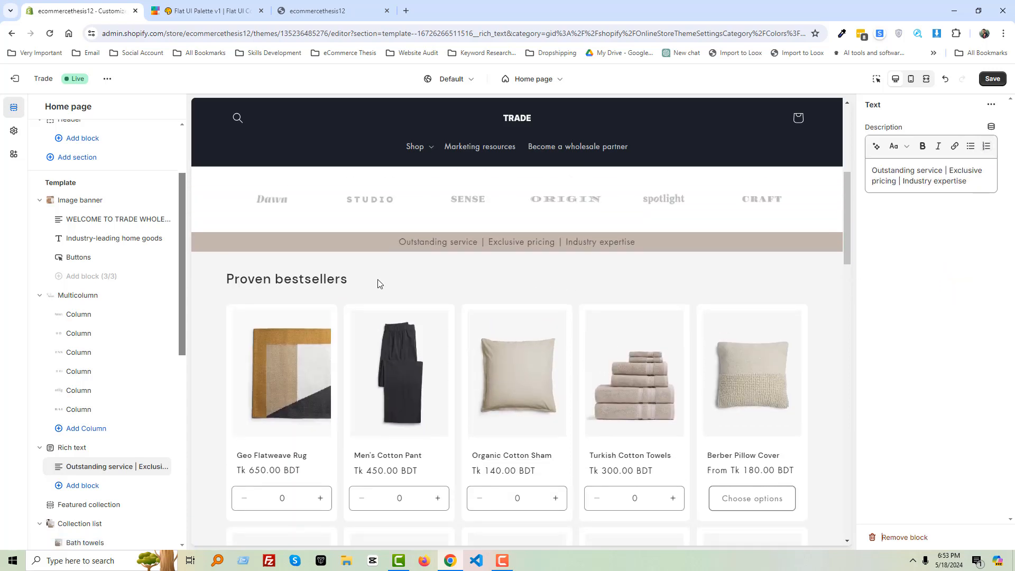
scroll(383, 283, down, 3)
scroll(365, 285, up, 2)
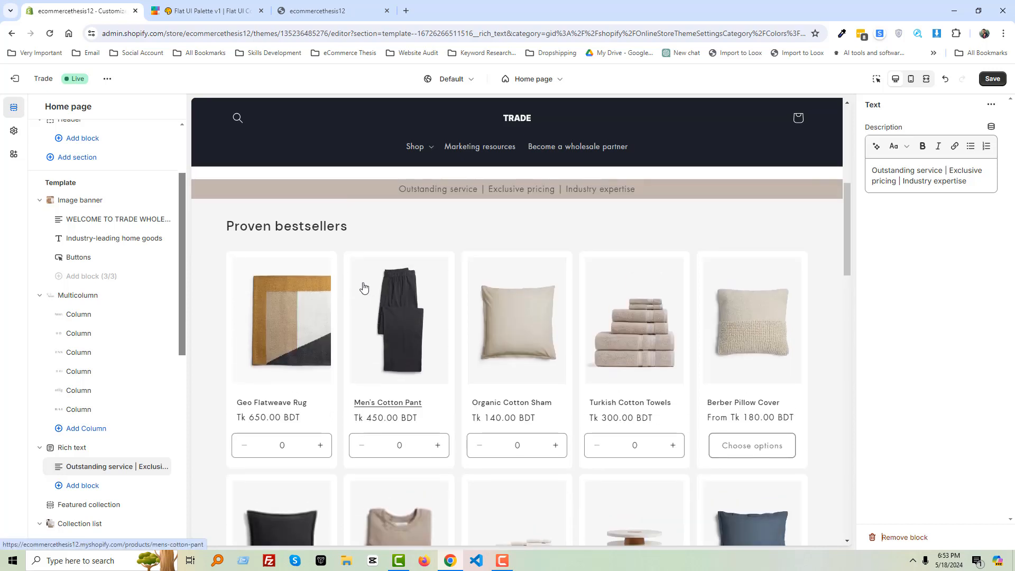
scroll(256, 393, down, 2)
scroll(256, 393, down, 1)
scroll(93, 407, down, 2)
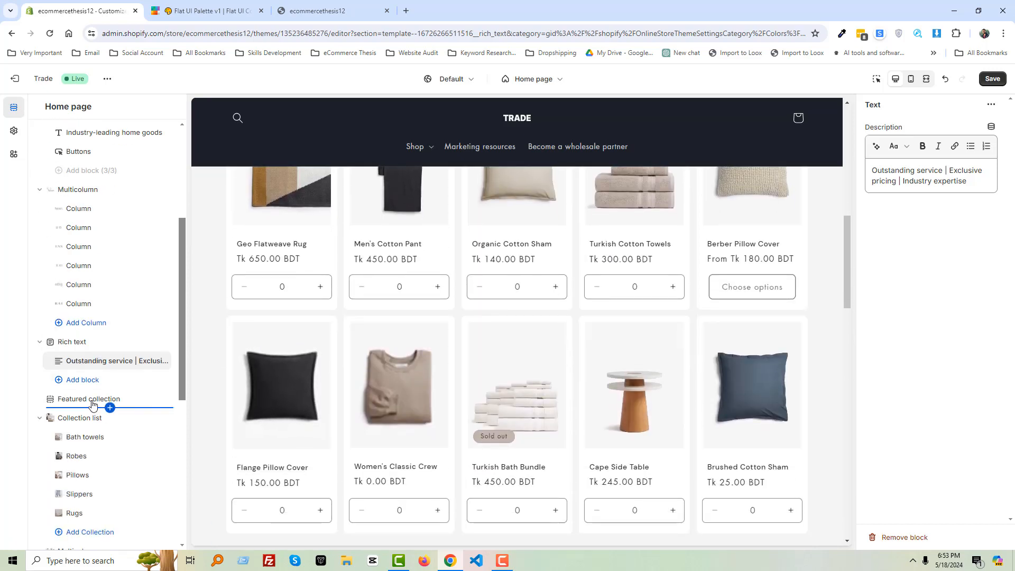
click(91, 399)
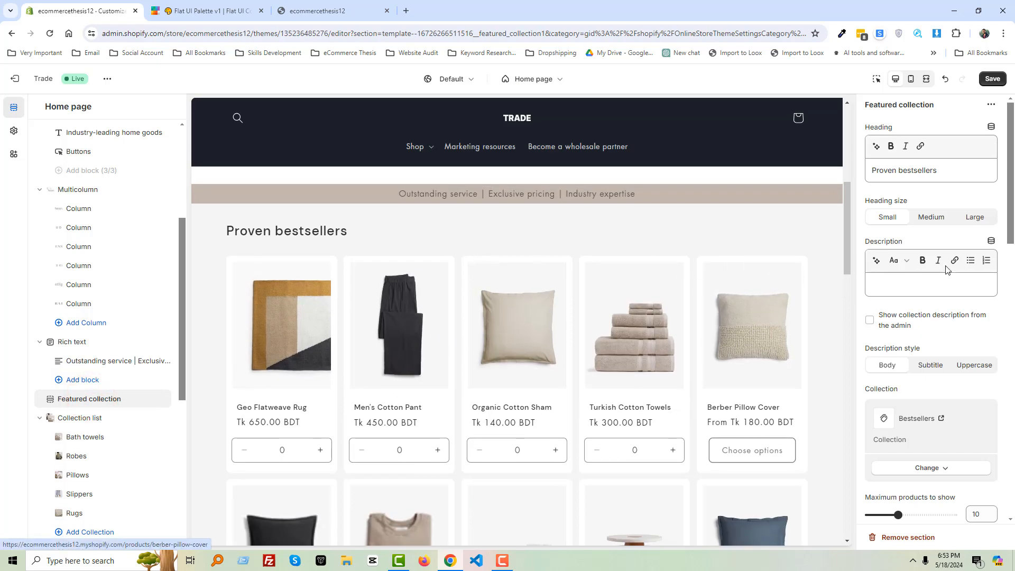
scroll(946, 253, down, 5)
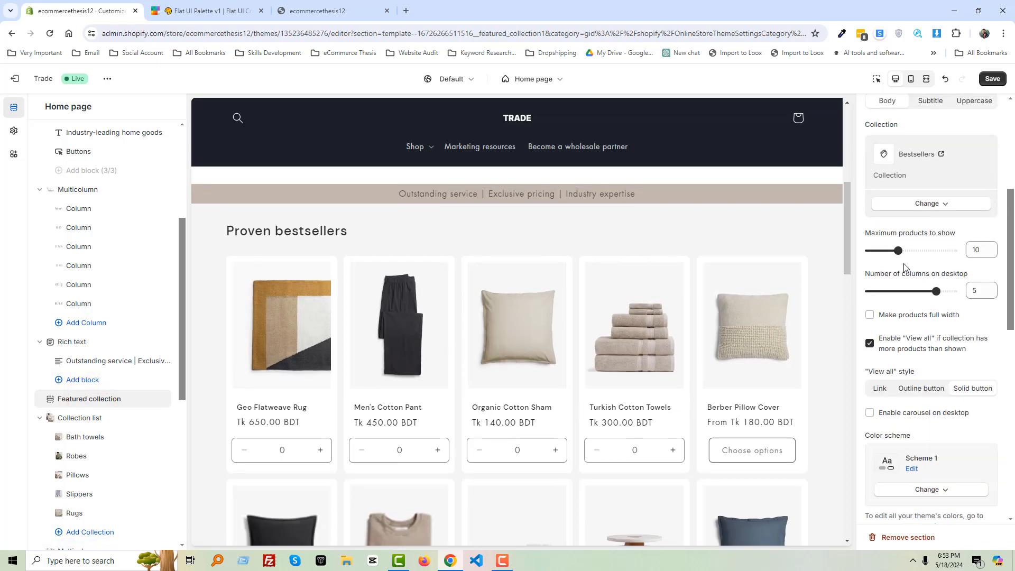
scroll(927, 296, down, 10)
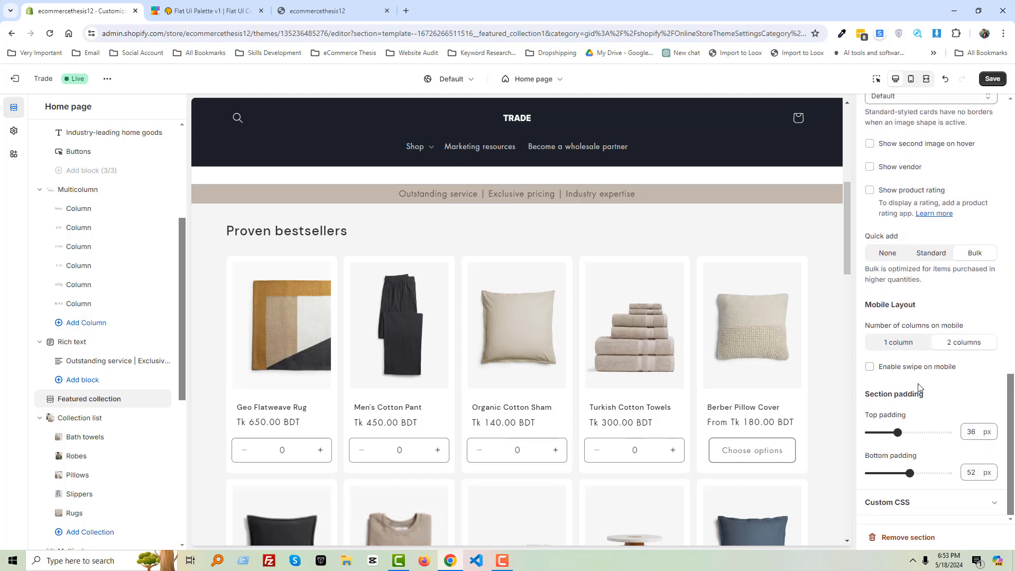
- Set the Featured collection section's top and bottom padding to 60 px each and save the theme changes
drag(914, 432, 916, 432)
drag(910, 472, 915, 472)
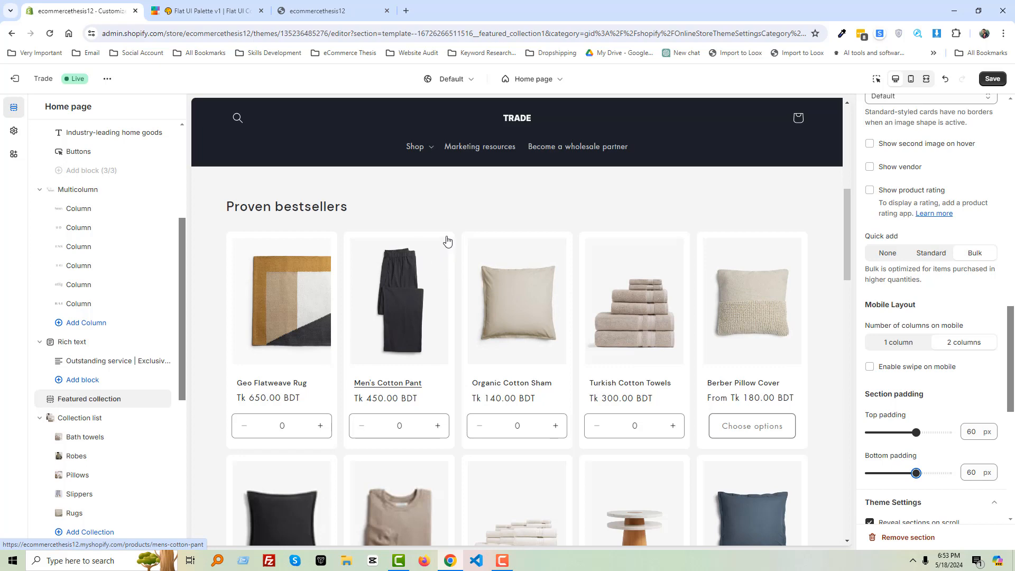
click(994, 79)
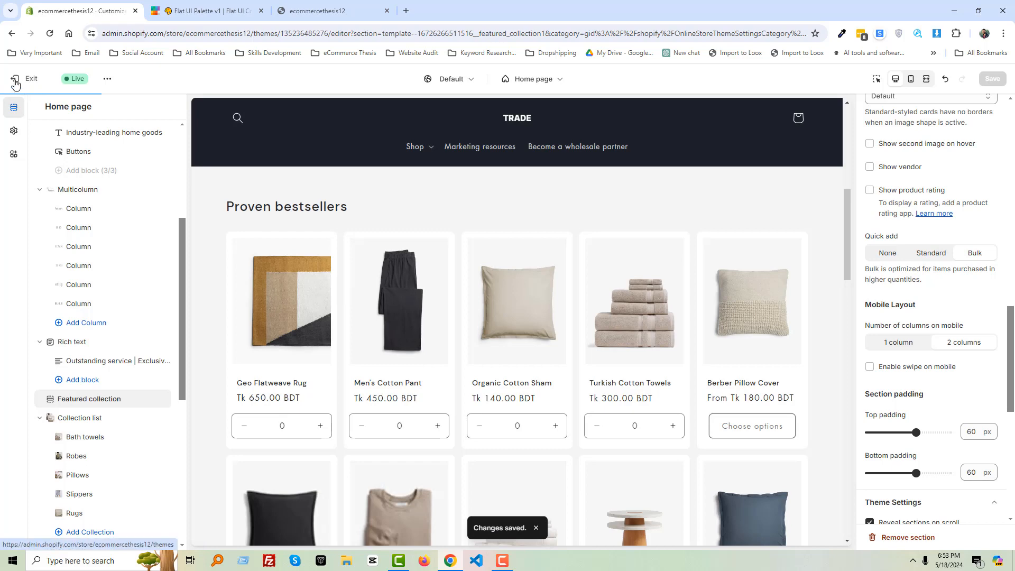
- Exit the theme editor to open the live online store in a new tab, and reopen the Trade theme for customizing
click(15, 83)
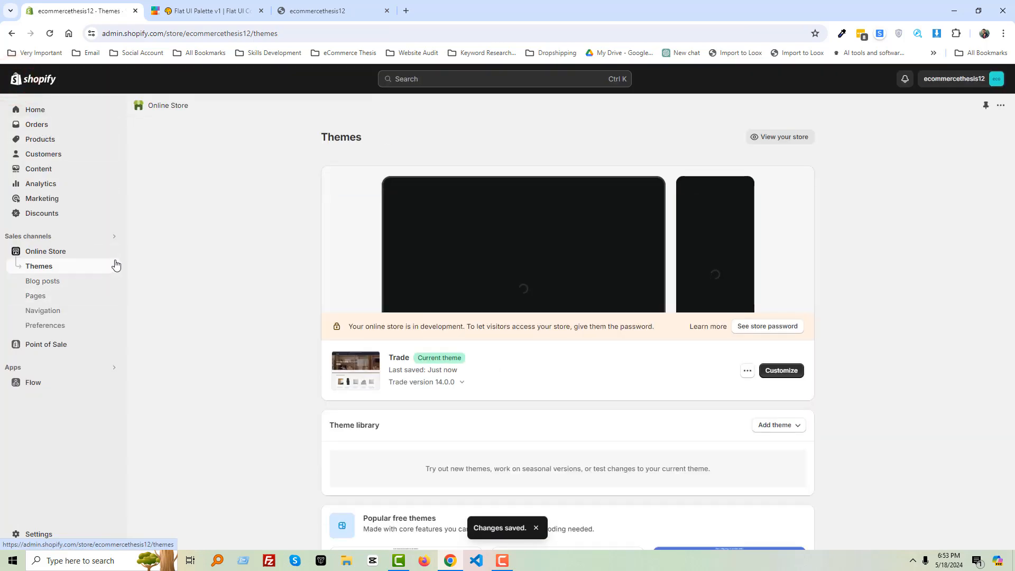
click(112, 251)
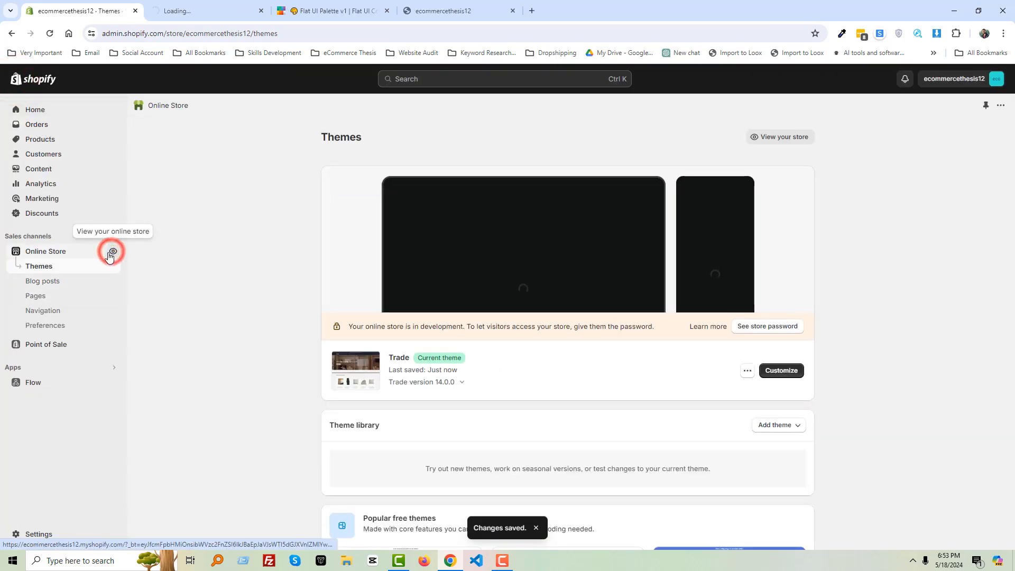
click(781, 371)
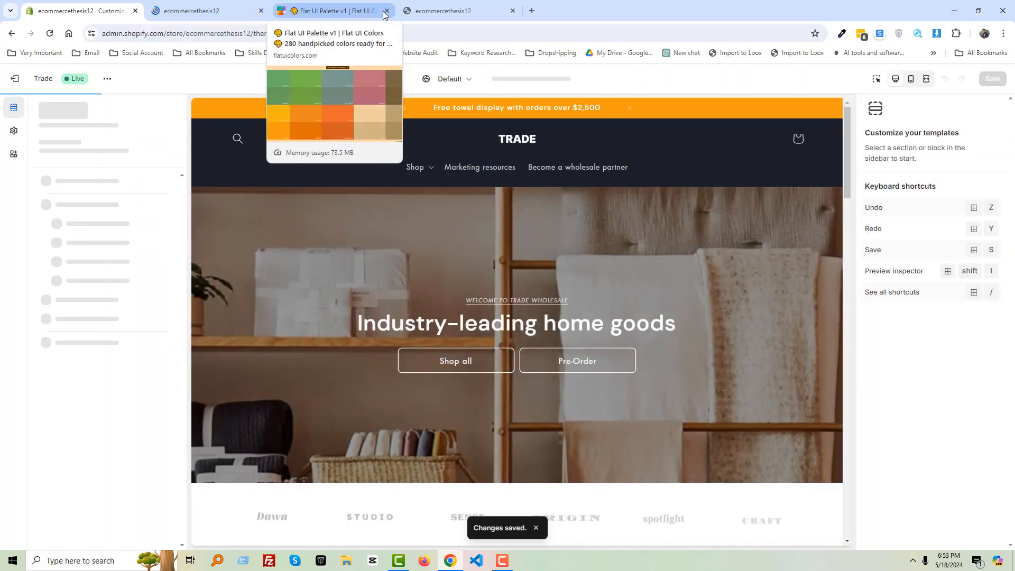
- Close the Flat UI palette and old storefront browser tabs, and review the live home page down to Proven bestsellers
click(387, 10)
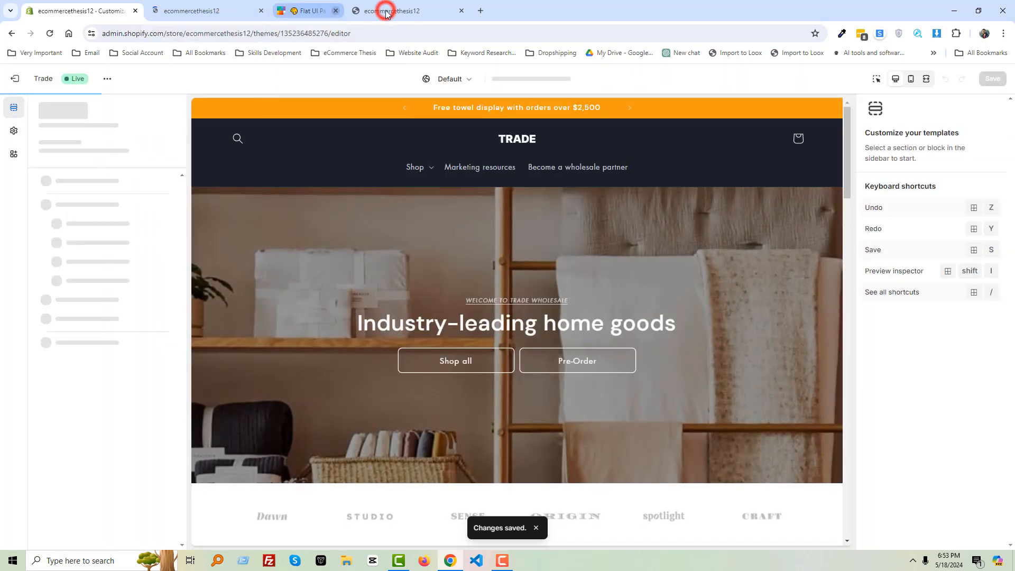
click(386, 11)
click(200, 10)
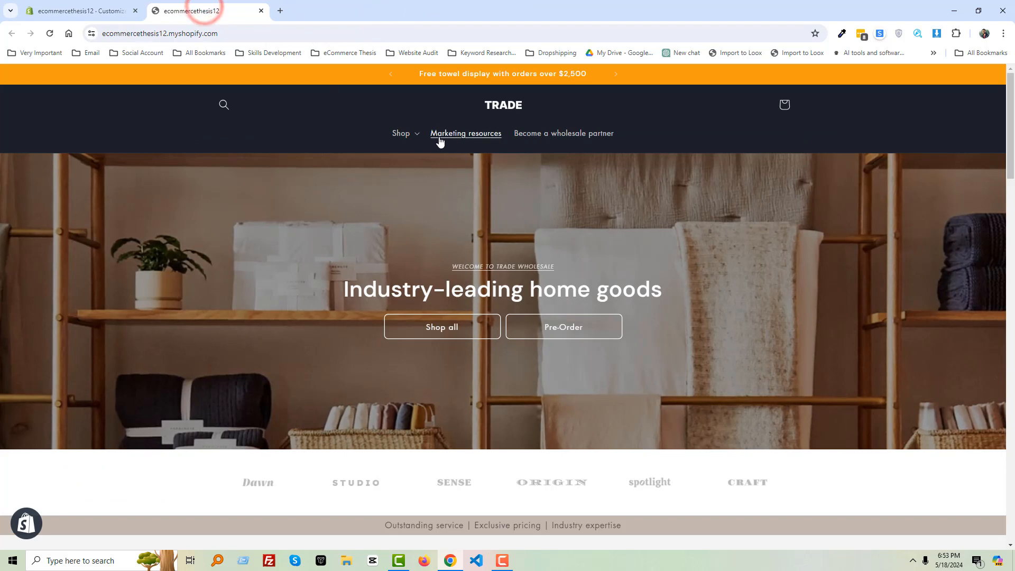
scroll(446, 137, down, 3)
scroll(447, 138, up, 3)
scroll(448, 137, down, 6)
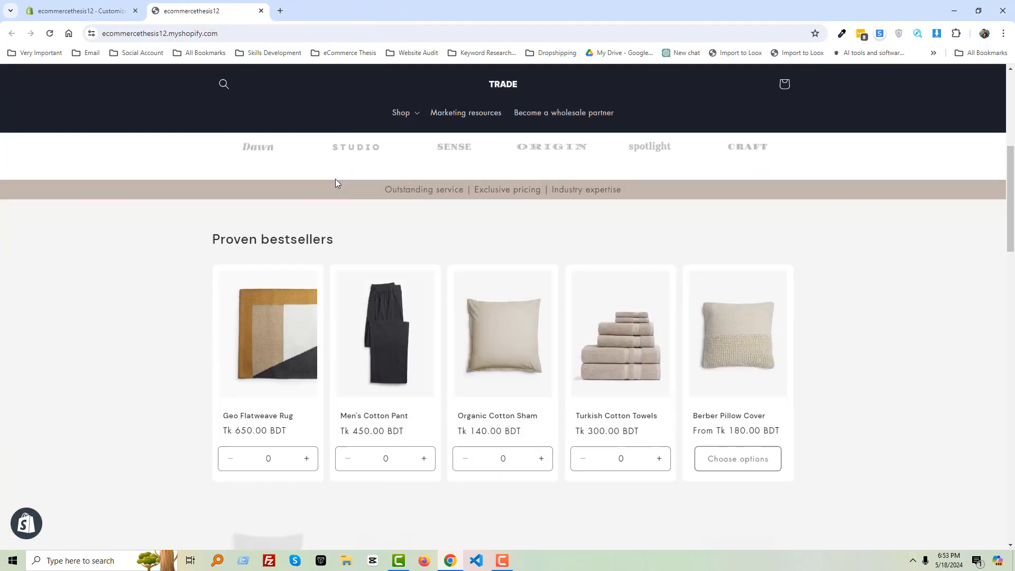
- Open the browser's developer tools on the storefront and inspect the Proven bestsellers heading element
right_click(100, 252)
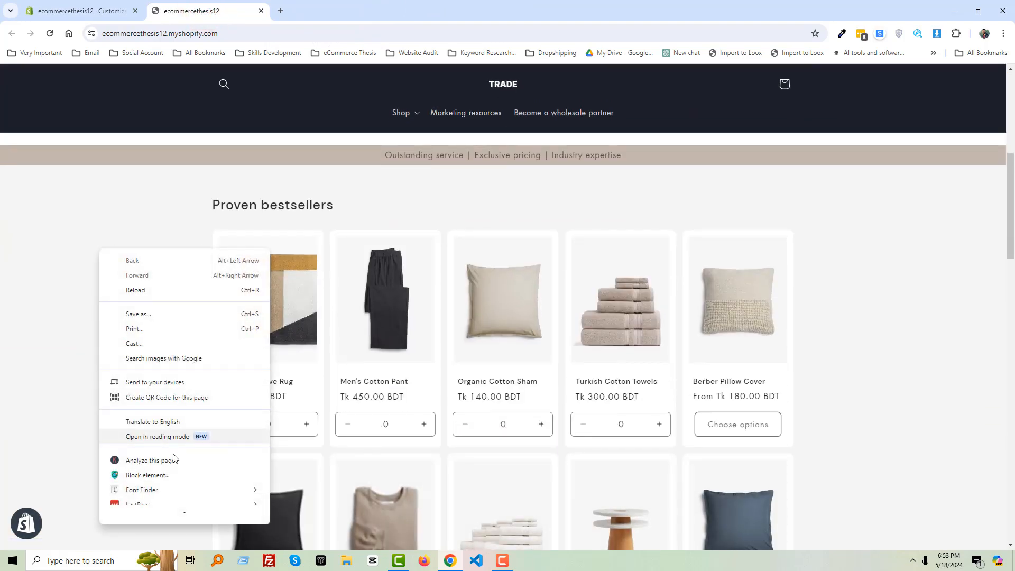
click(170, 513)
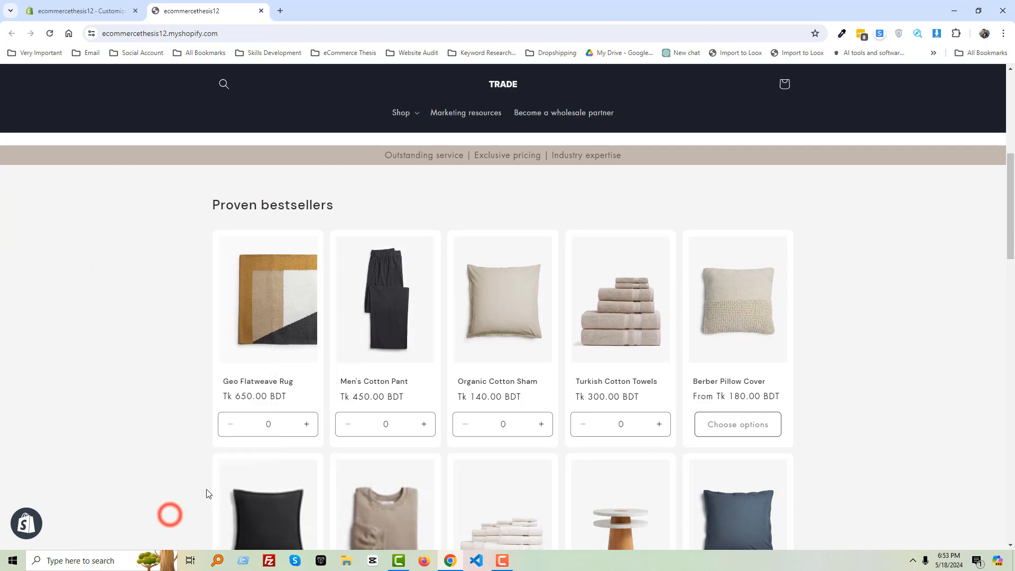
click(812, 71)
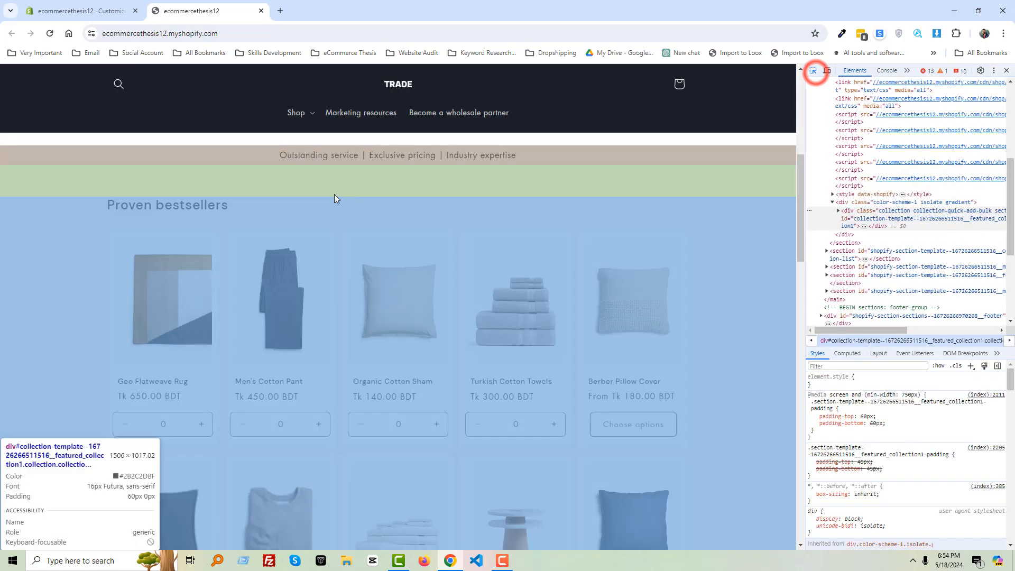
click(202, 207)
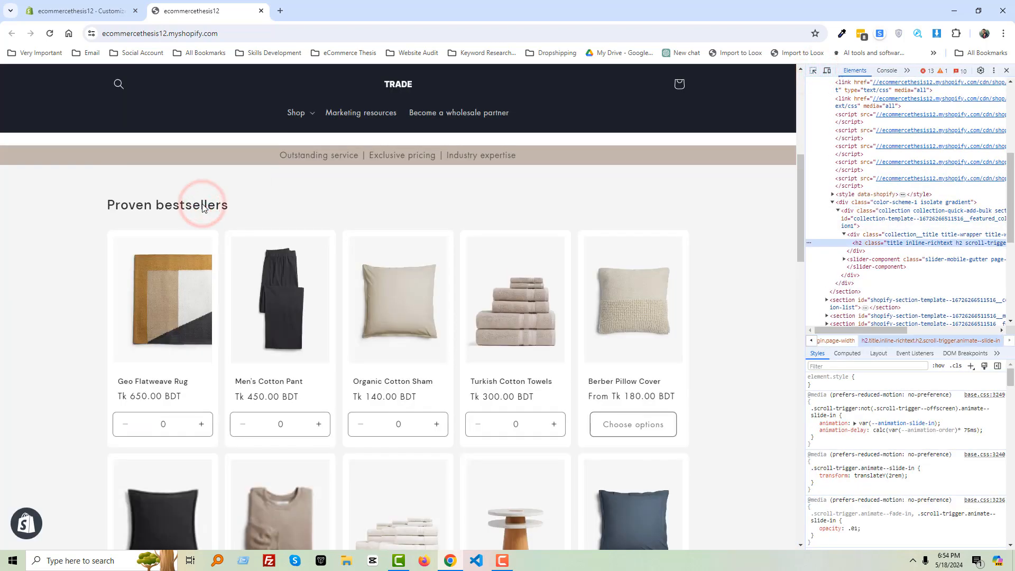
click(816, 72)
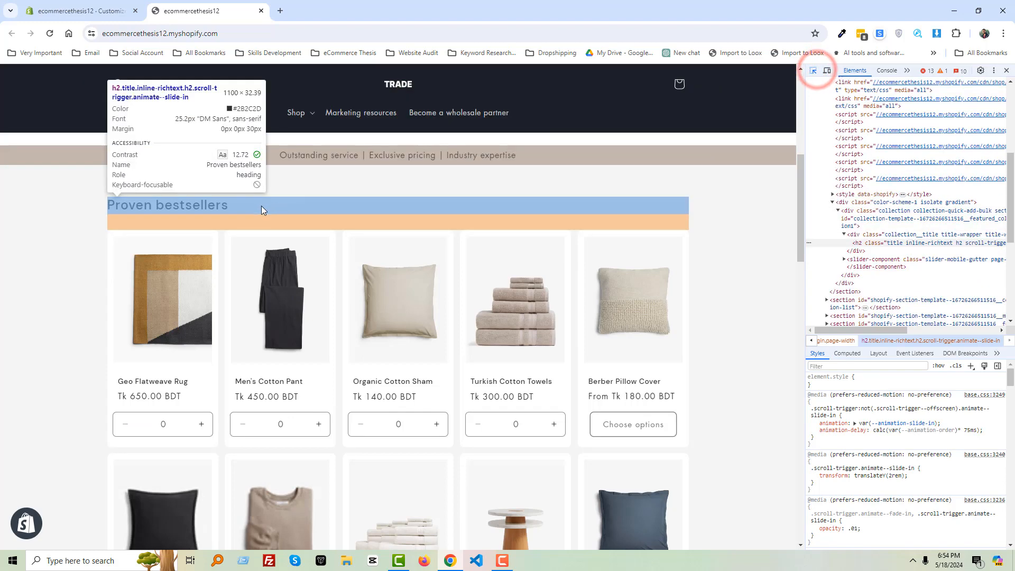
click(261, 206)
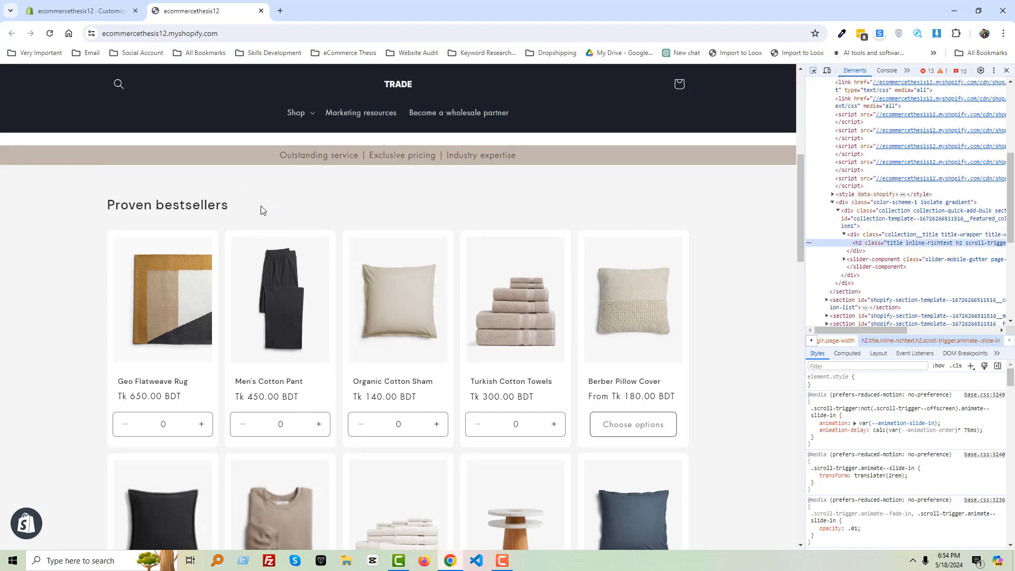
- Inspect the Proven bestsellers heading again and examine the CSS rules for its margin and font size
right_click(261, 206)
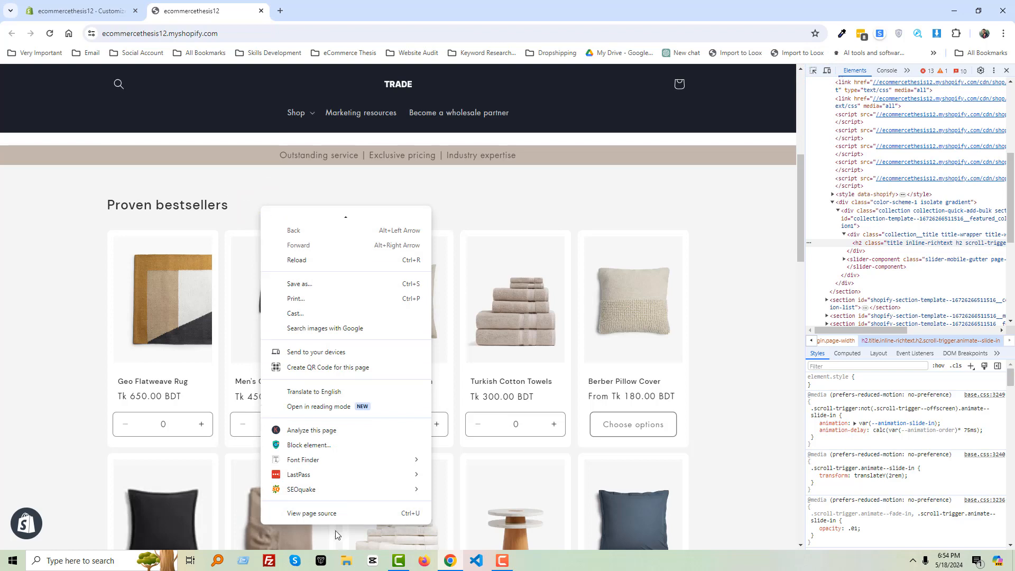
scroll(319, 393, down, 1)
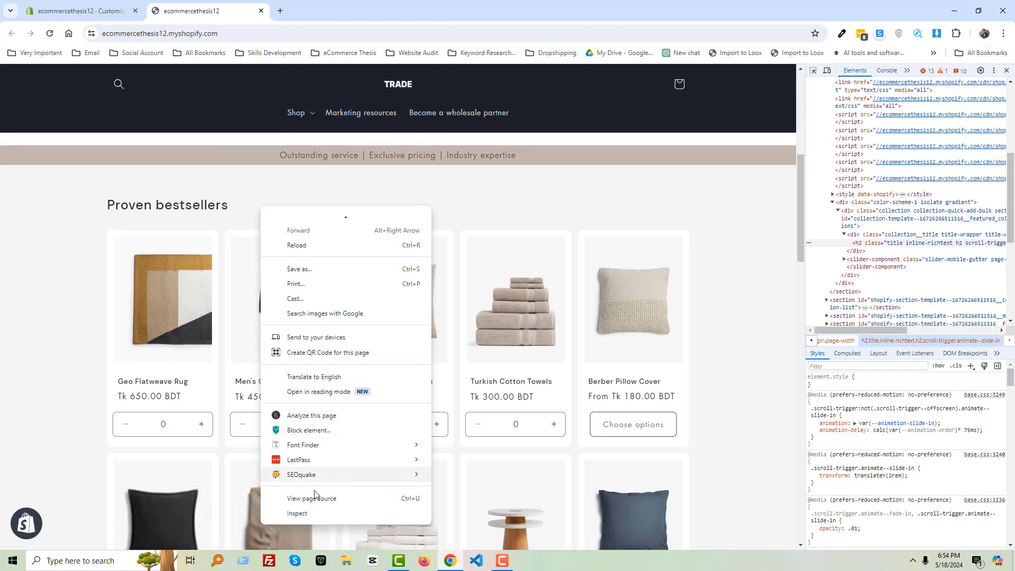
click(317, 515)
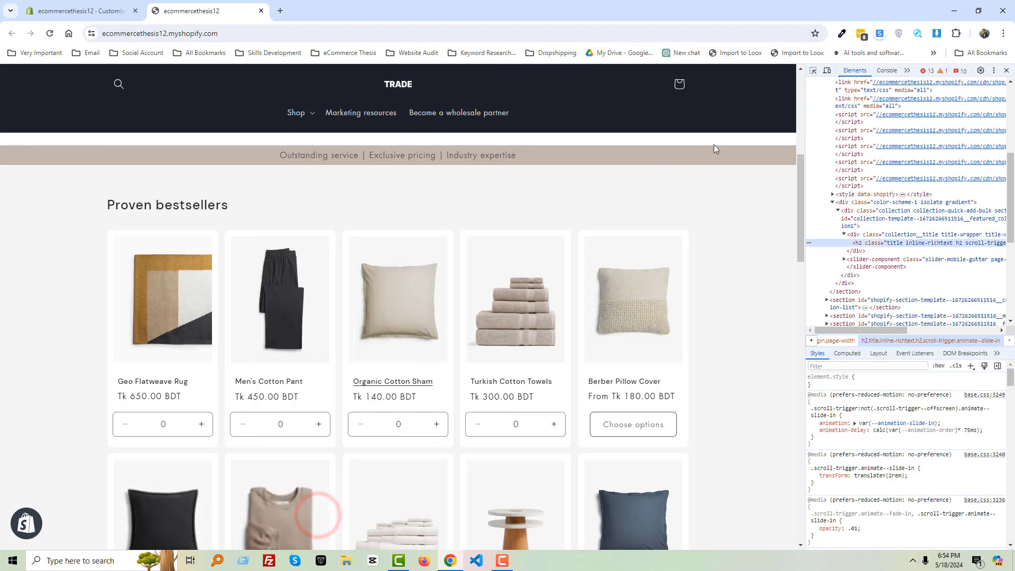
click(814, 72)
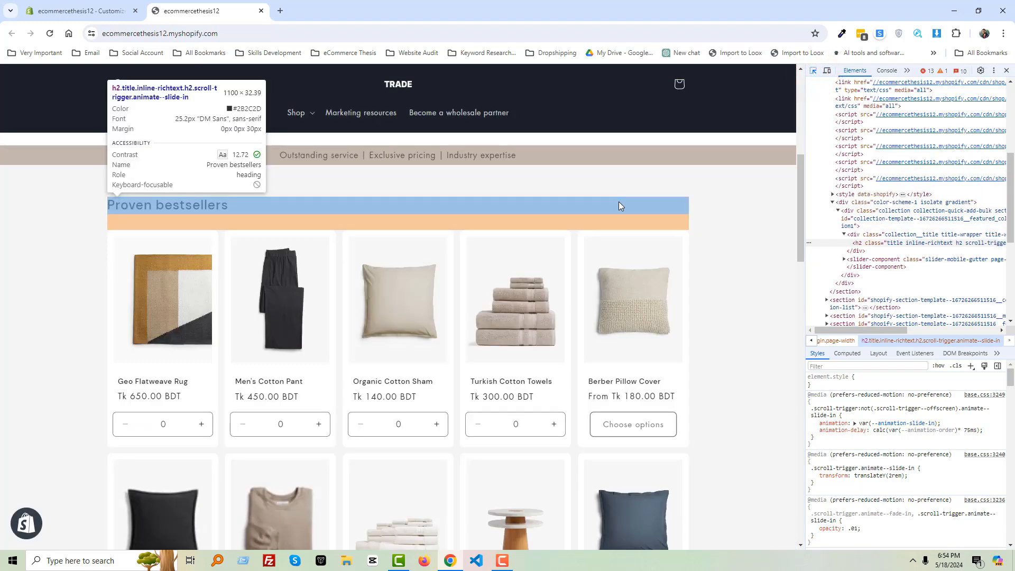
click(619, 201)
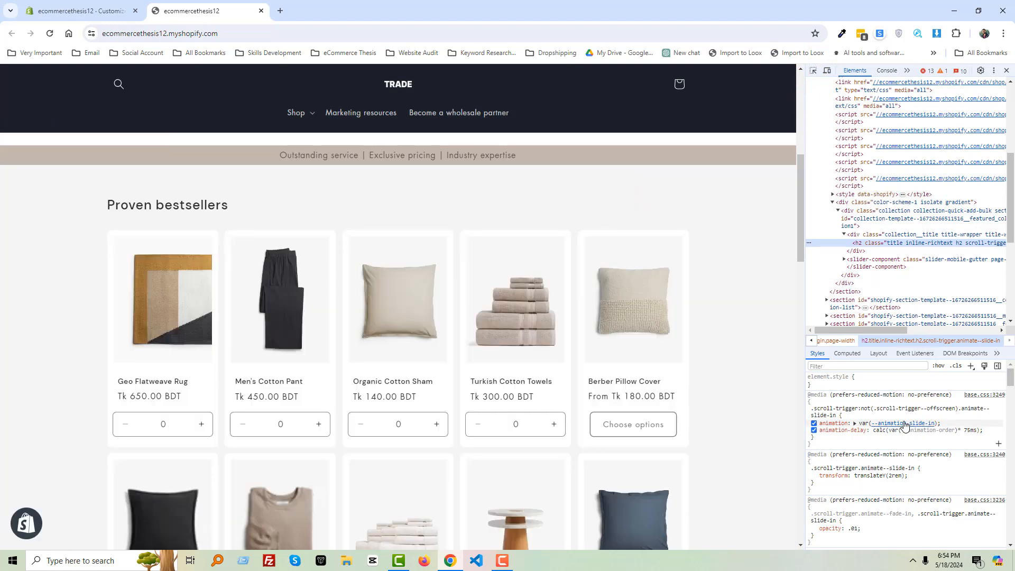
scroll(902, 418, down, 2)
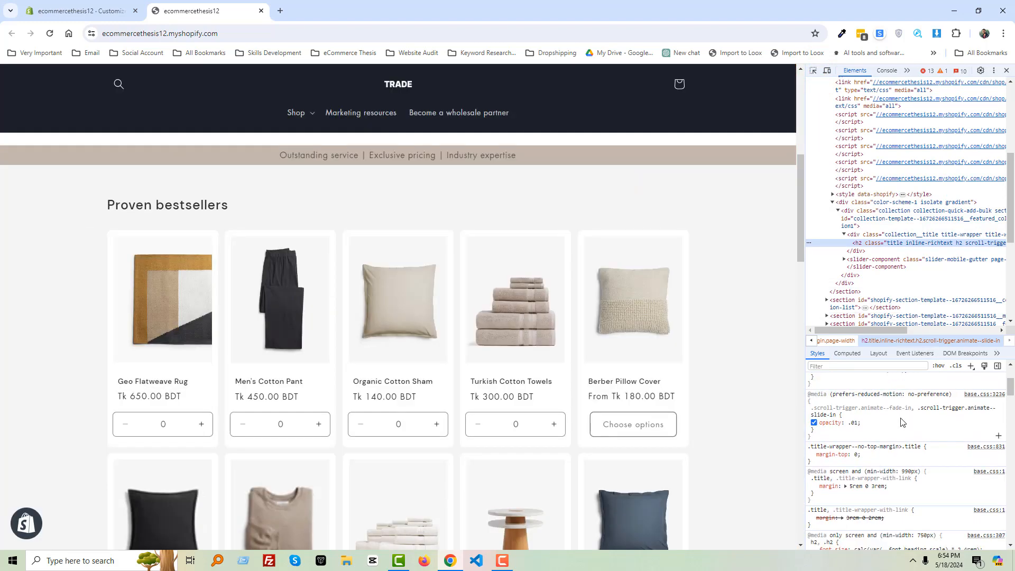
scroll(902, 421, up, 2)
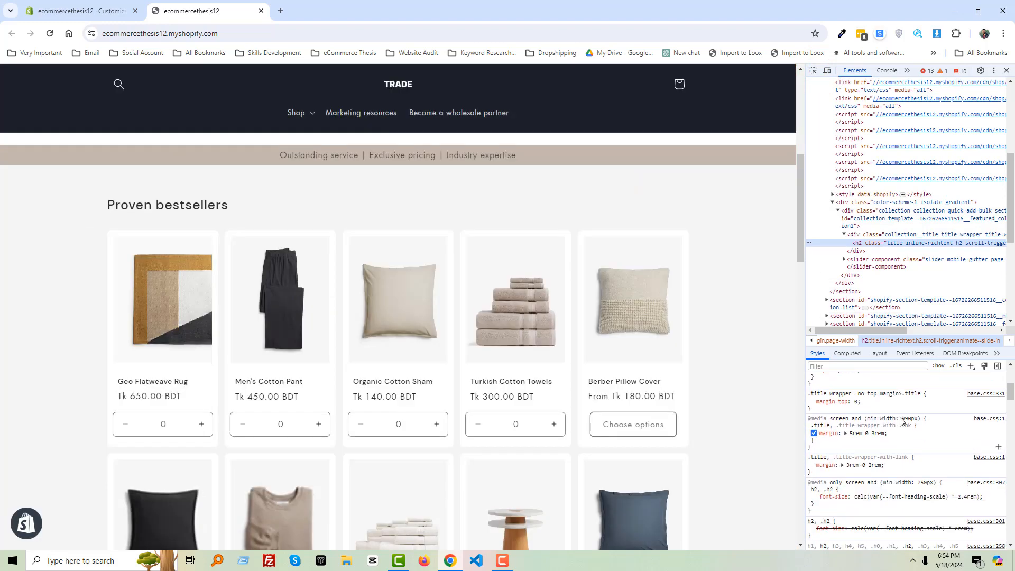
- Add a new CSS rule for h2.title.inline-richtext that sets text-align to center on the Proven bestsellers heading
click(970, 367)
click(959, 377)
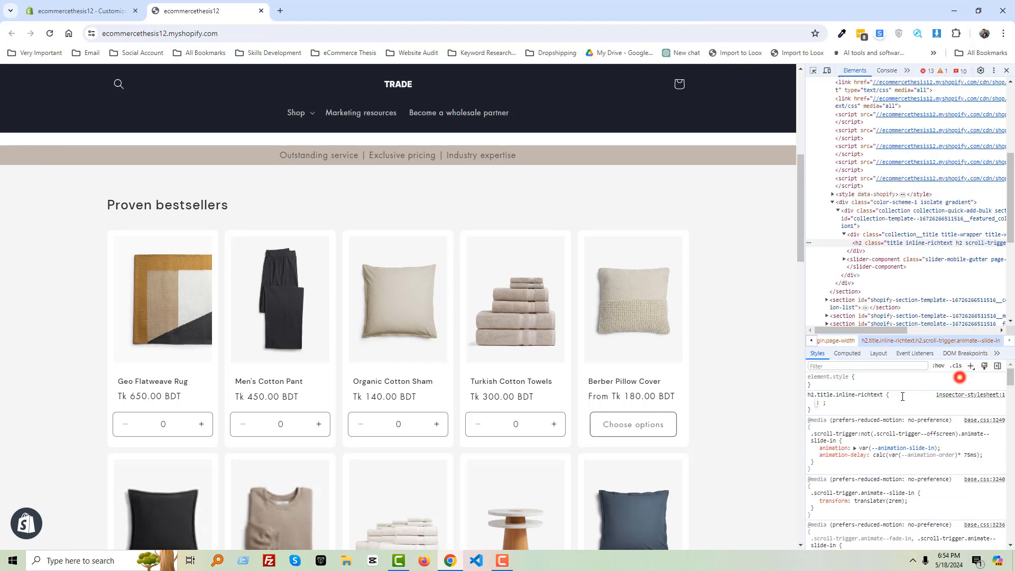
text(t)
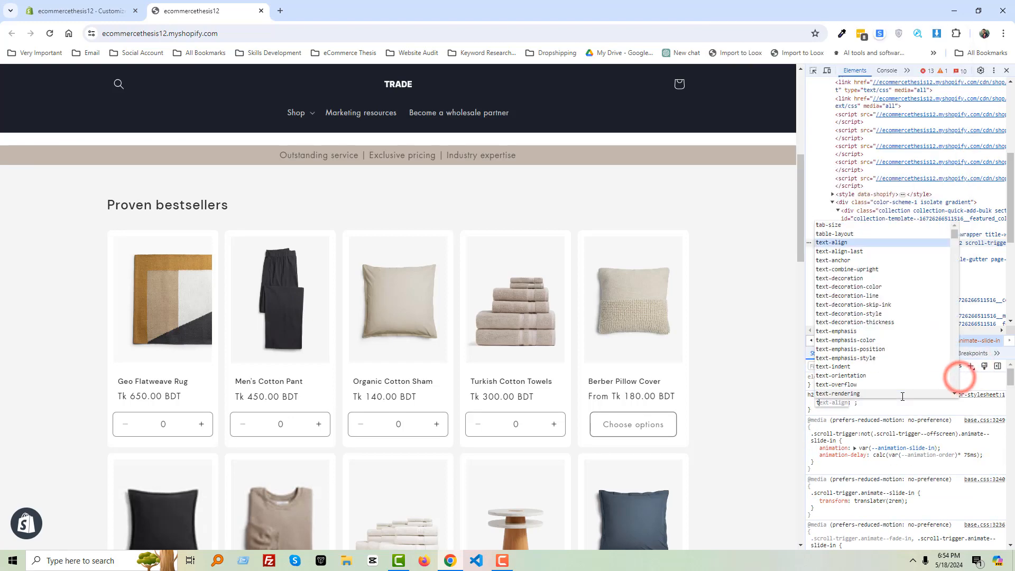
text(ext-align)
key(Return)
text(c)
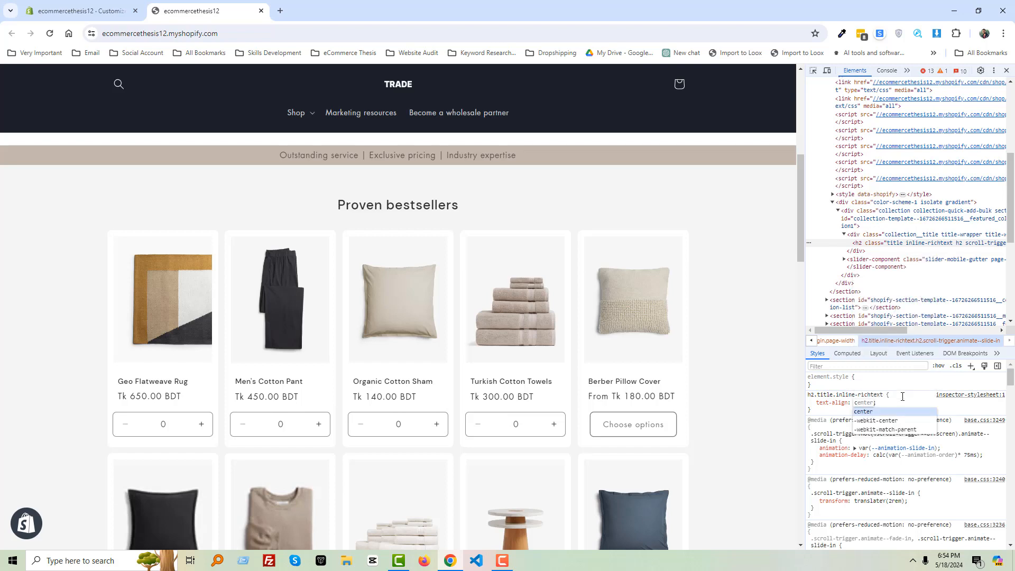
key(Right)
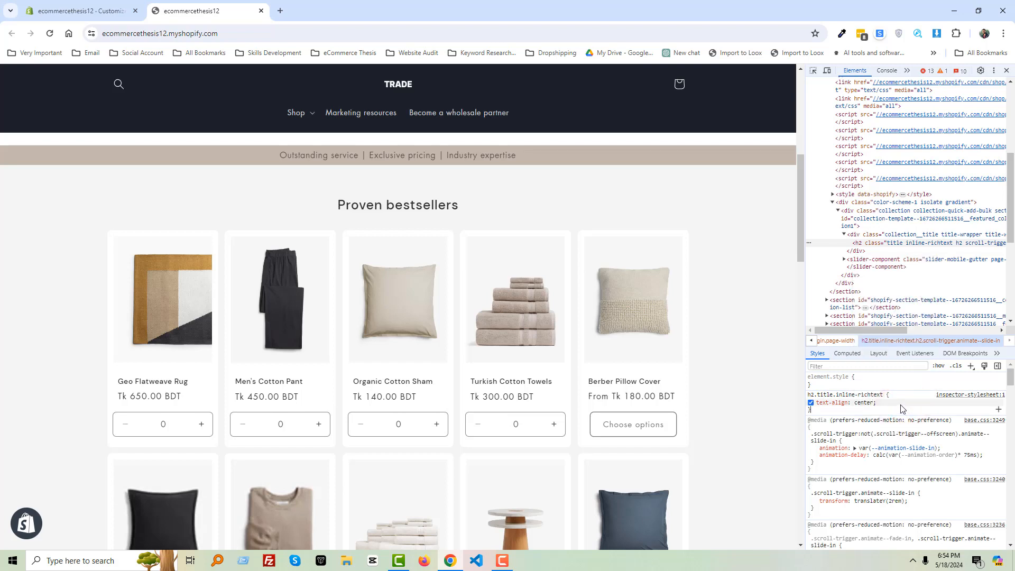
- Add a border-bottom of 1px solid and a padding-bottom of 12px to the h2.title.inline-richtext rule
click(900, 408)
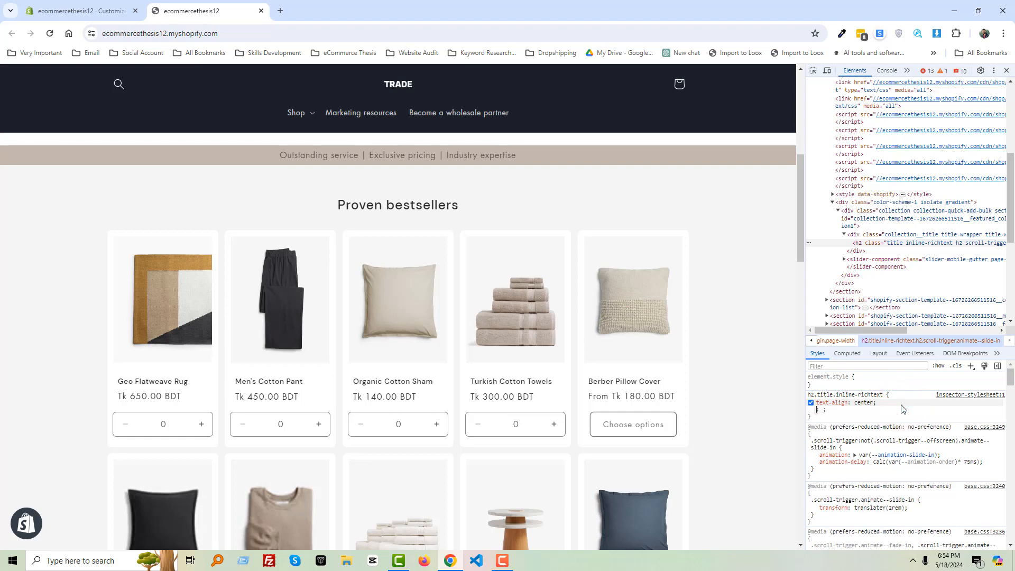
text(border-bo)
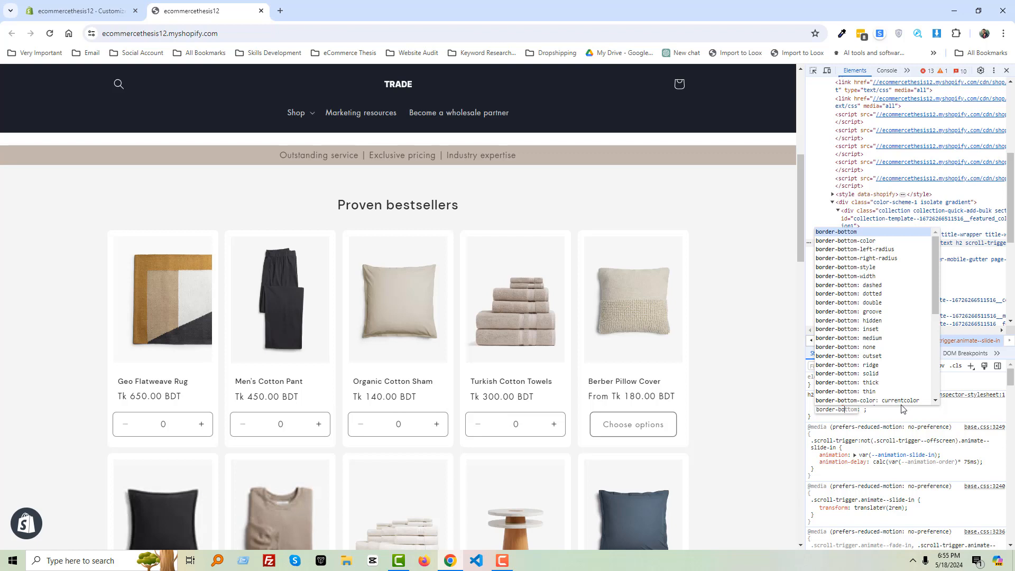
key(Tab)
text(1px so)
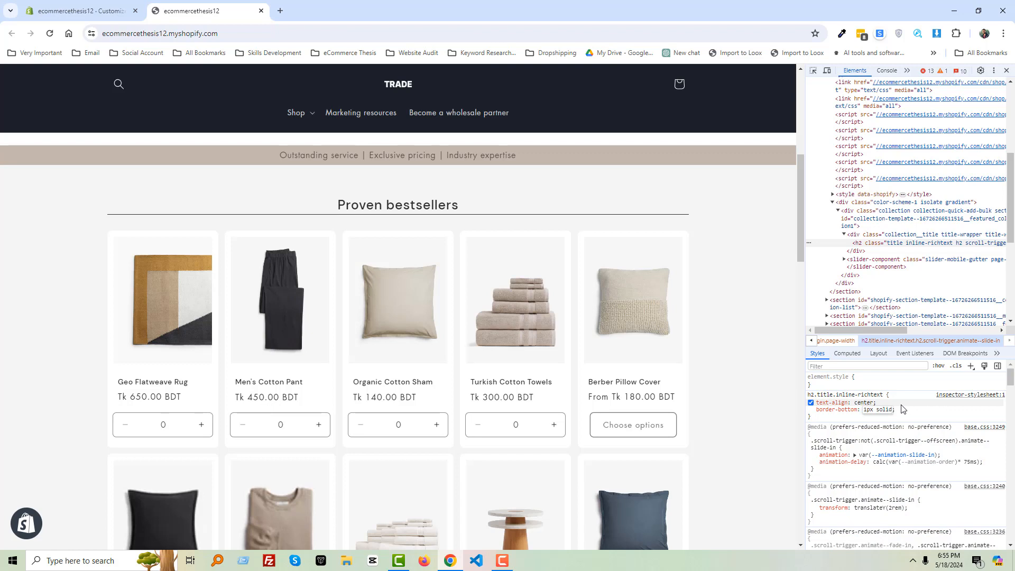
key(Return)
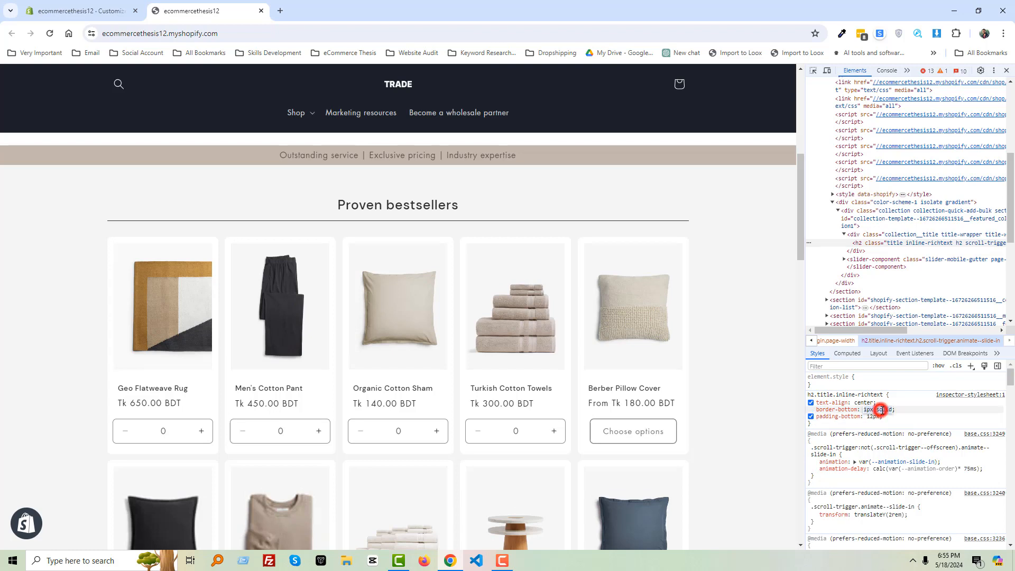
- Add the color #f9f9f9 to the heading rule's border-bottom, making it 1px solid #f9f9f9
click(880, 410)
text(#)
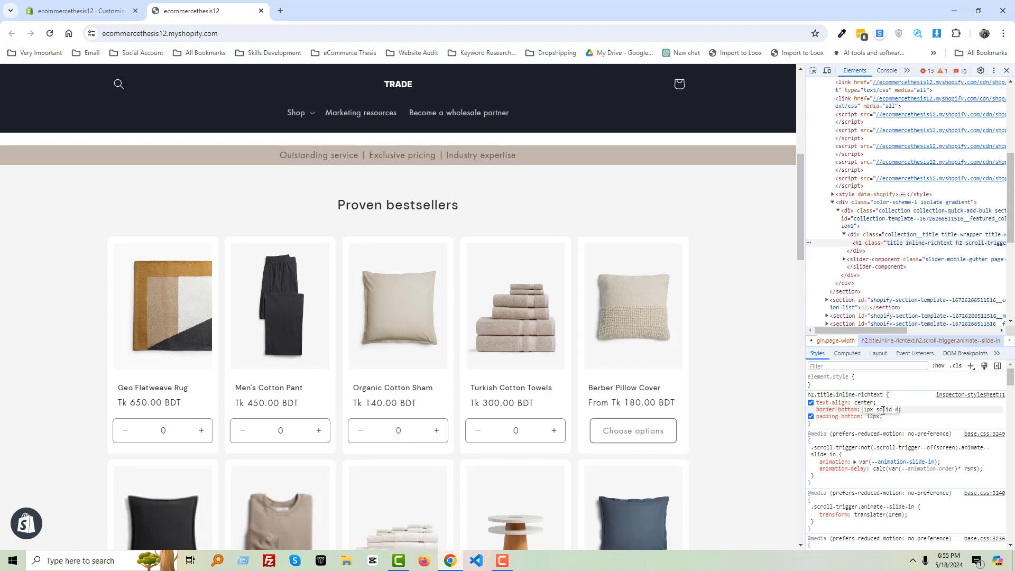
text(f9f9f9)
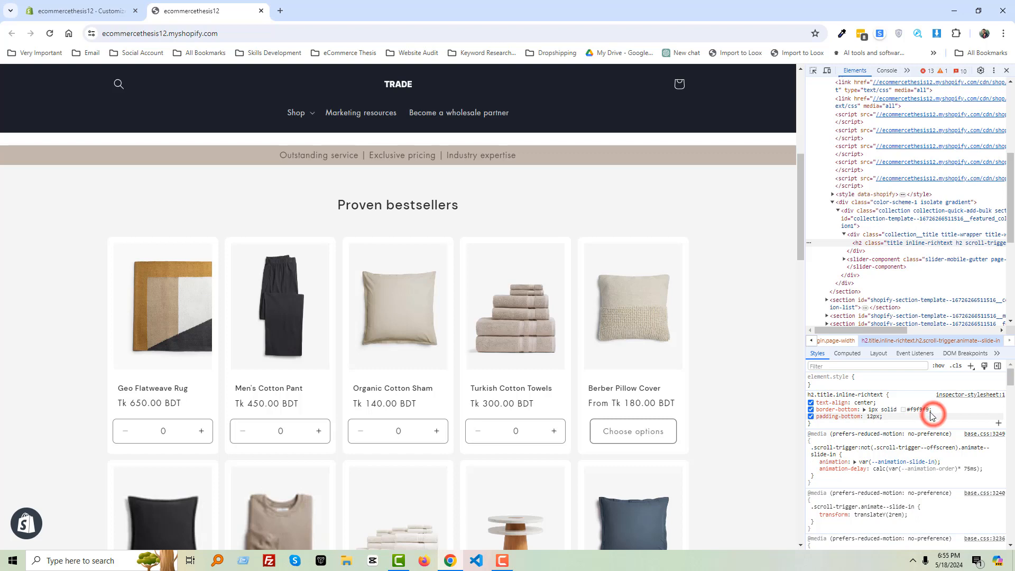
- Change the Proven bestsellers heading's bottom border colour to #c2b7ac, sampled from the beige band above the section
click(903, 410)
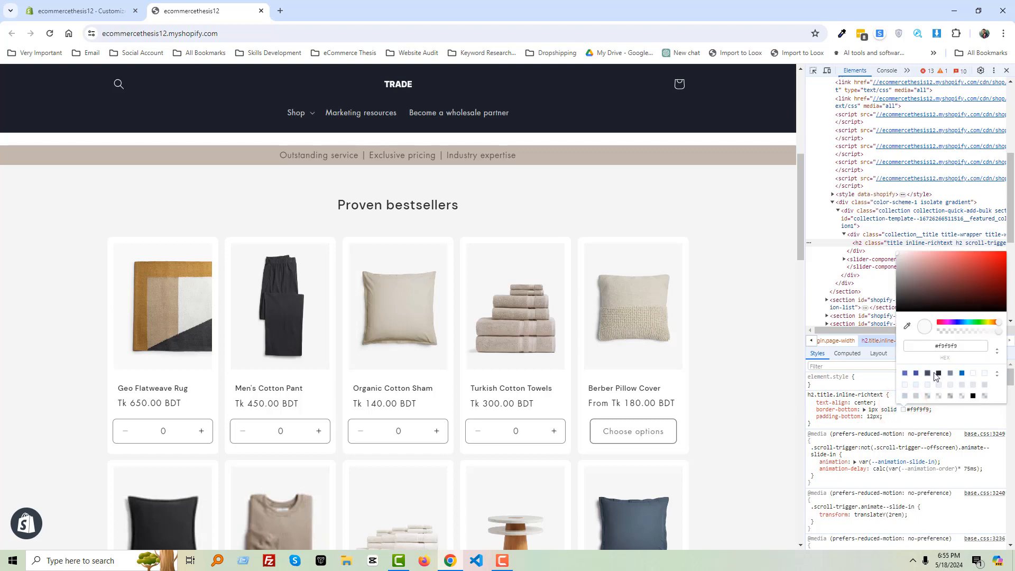
click(950, 373)
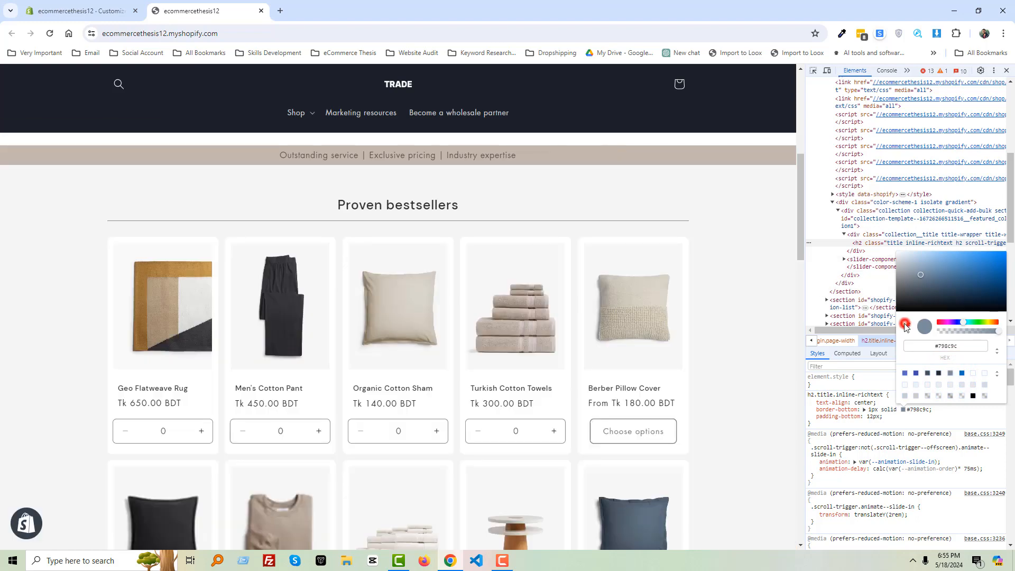
click(904, 326)
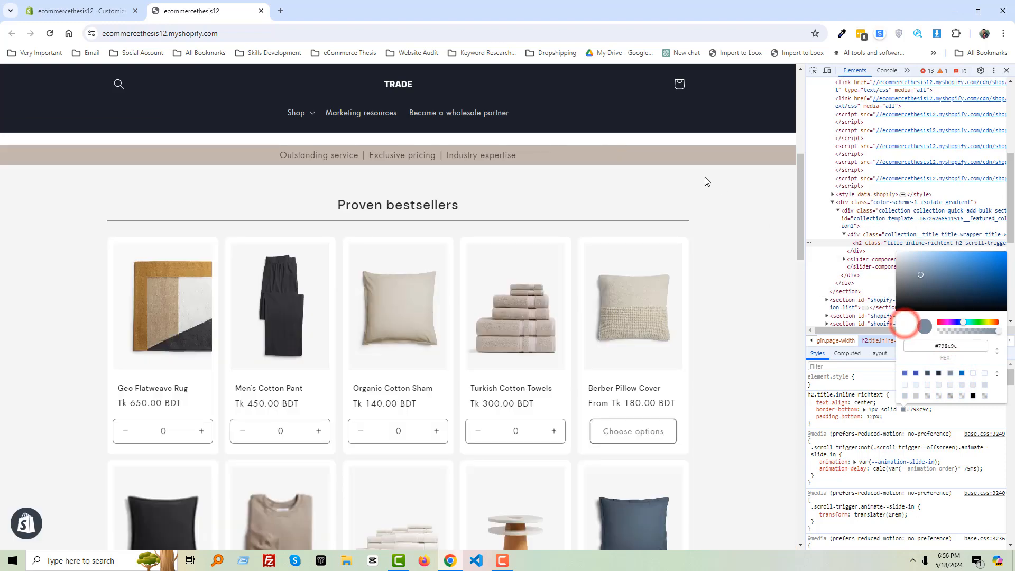
click(688, 155)
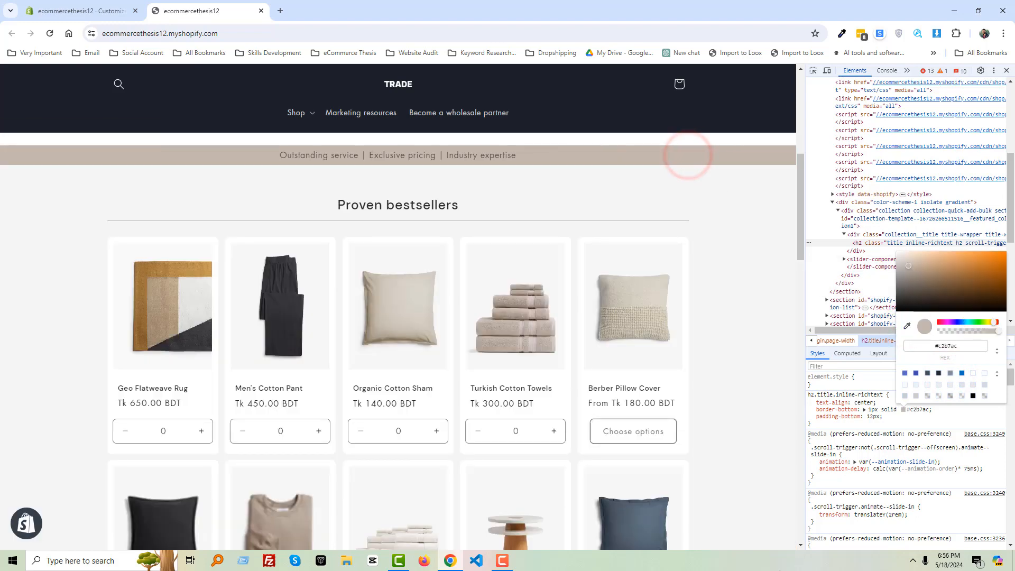
click(915, 418)
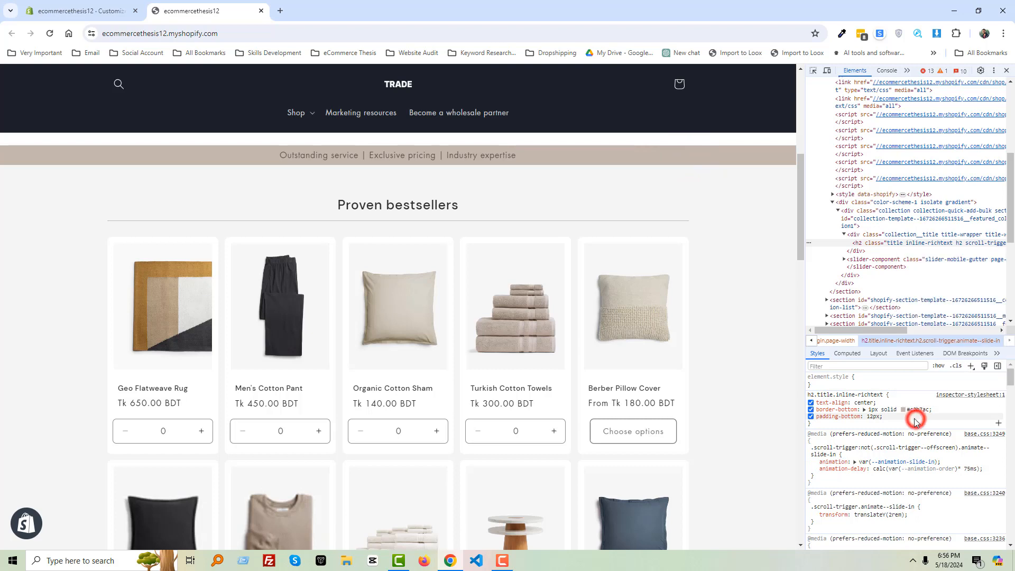
- Copy the whole h2.title.inline-richtext rule and open the Featured collection section's settings in the Shopify theme editor
right_click(865, 396)
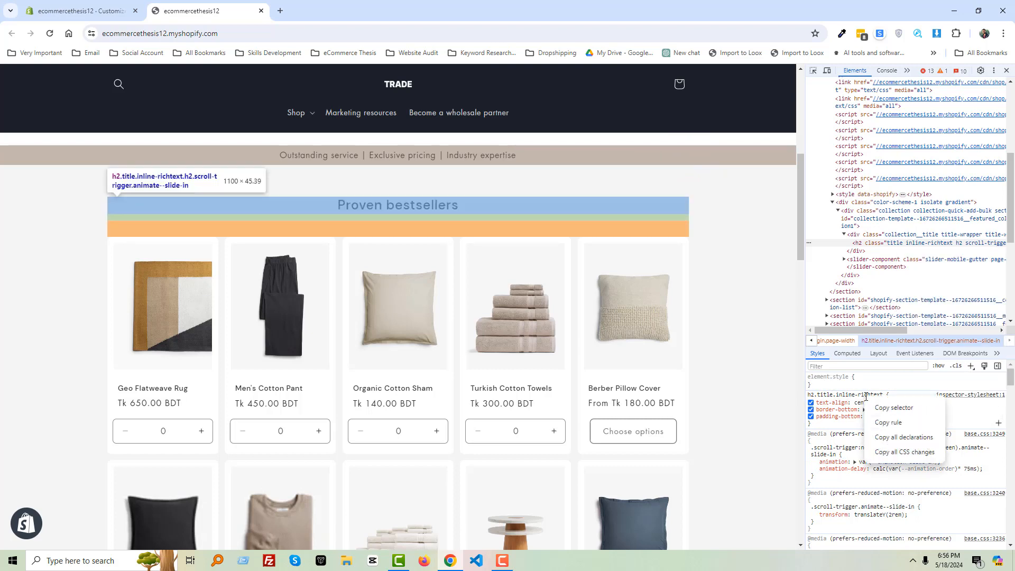
click(883, 423)
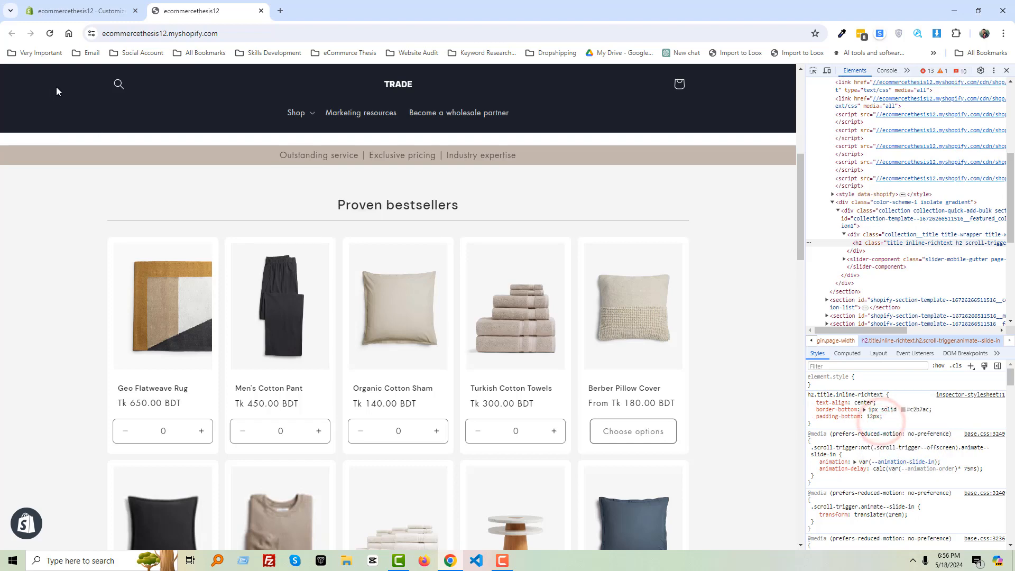
click(81, 8)
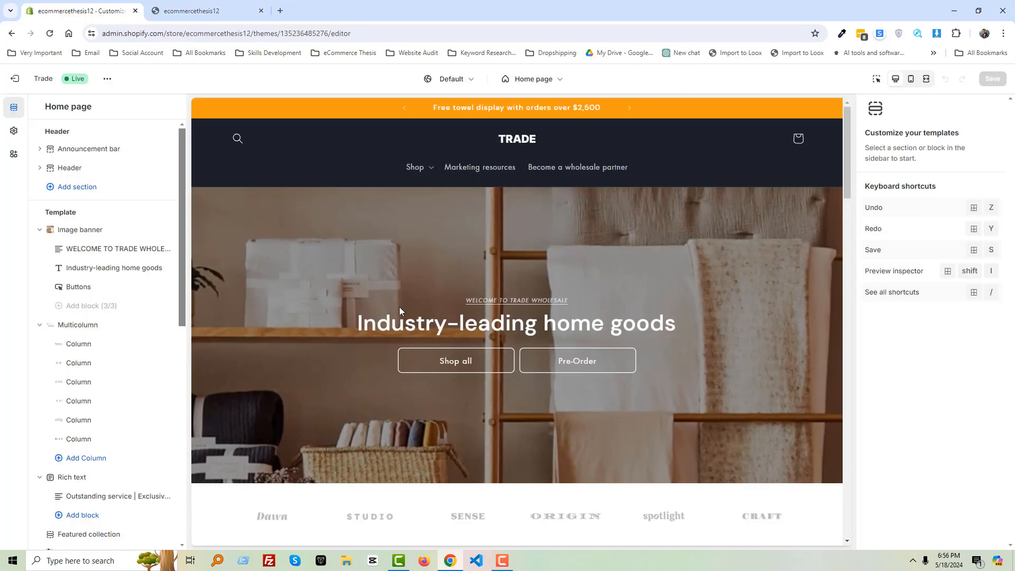
scroll(321, 366, down, 3)
scroll(321, 368, down, 4)
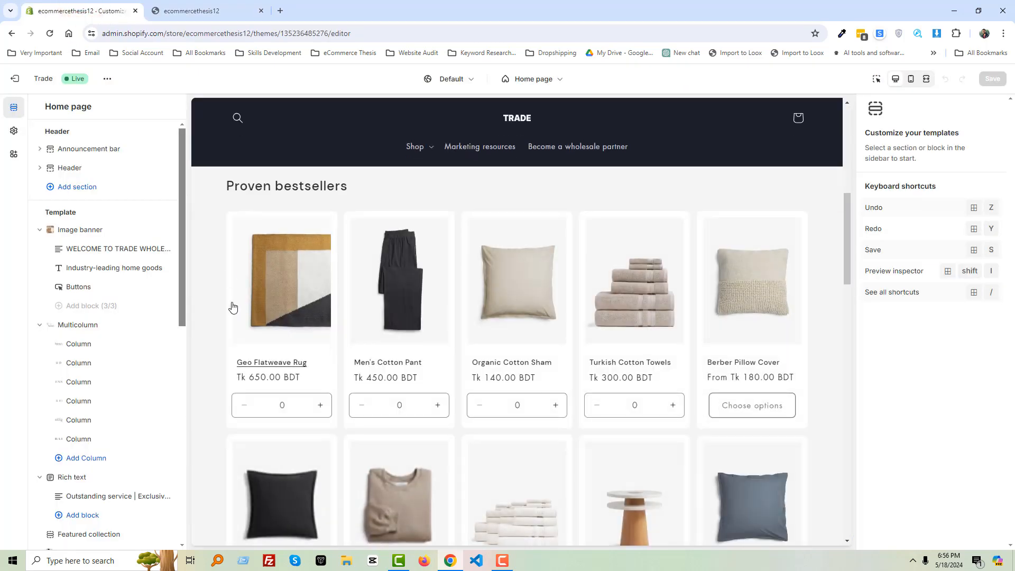
scroll(231, 306, up, 1)
click(209, 248)
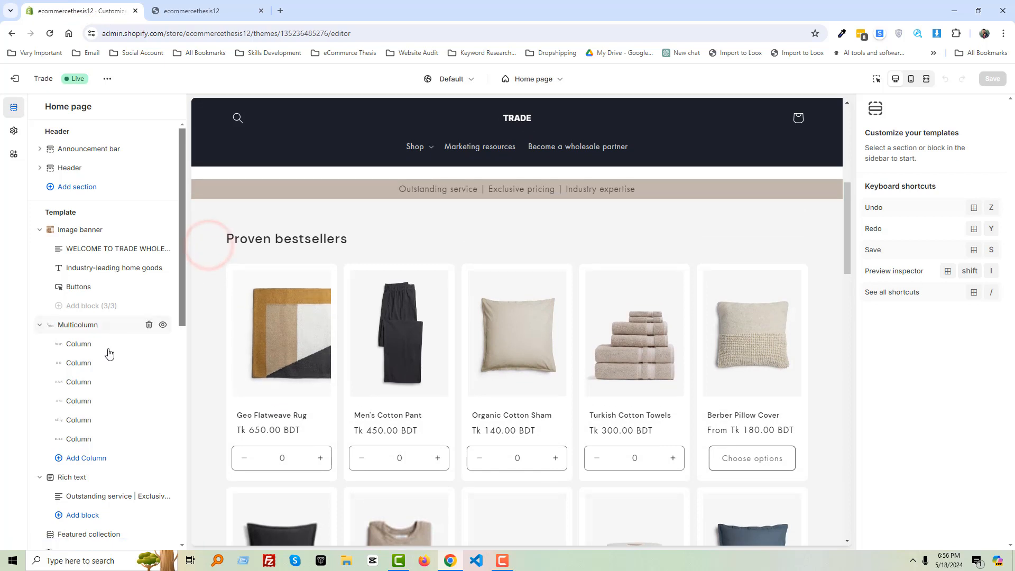
scroll(102, 408, down, 3)
scroll(85, 409, down, 3)
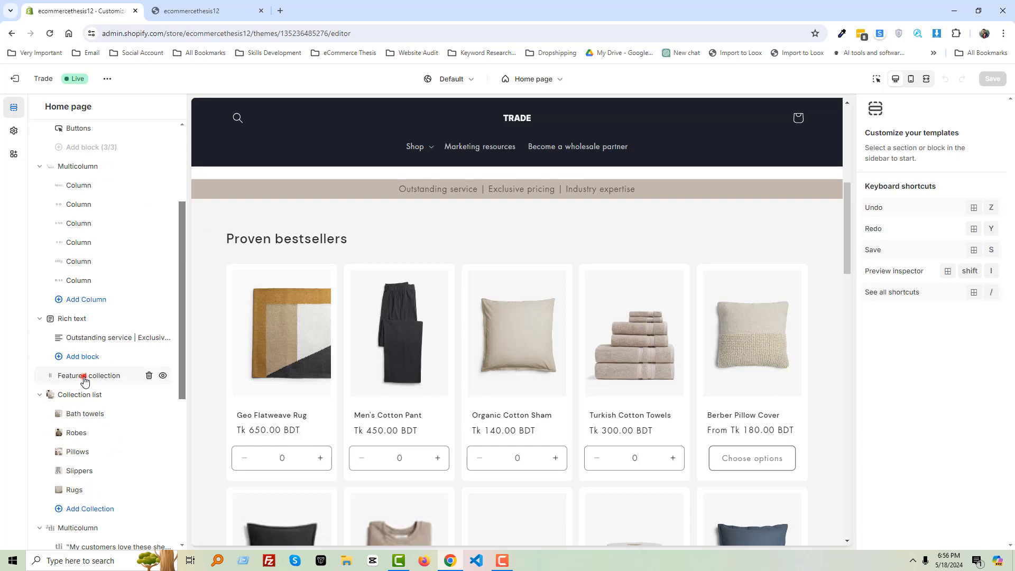
click(85, 380)
- Paste the copied heading rule into the Featured collection section's Custom CSS and save the theme
scroll(956, 410, down, 10)
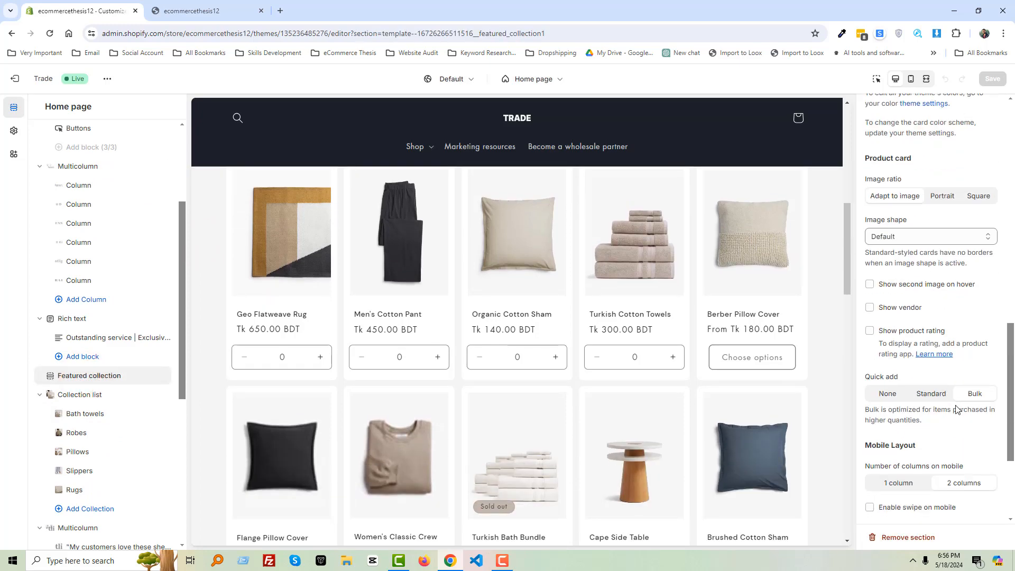
scroll(957, 409, down, 3)
click(926, 503)
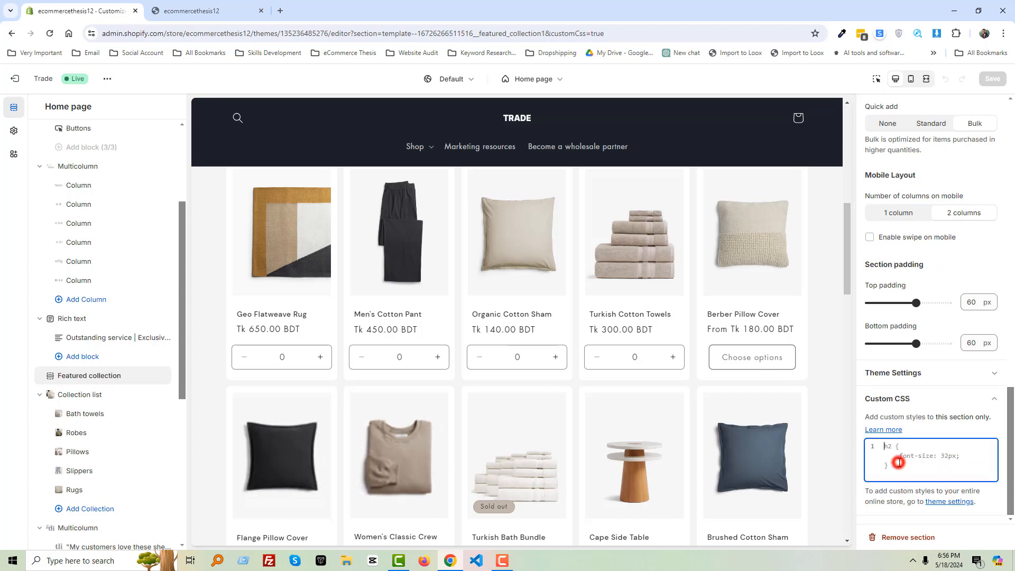
right_click(898, 462)
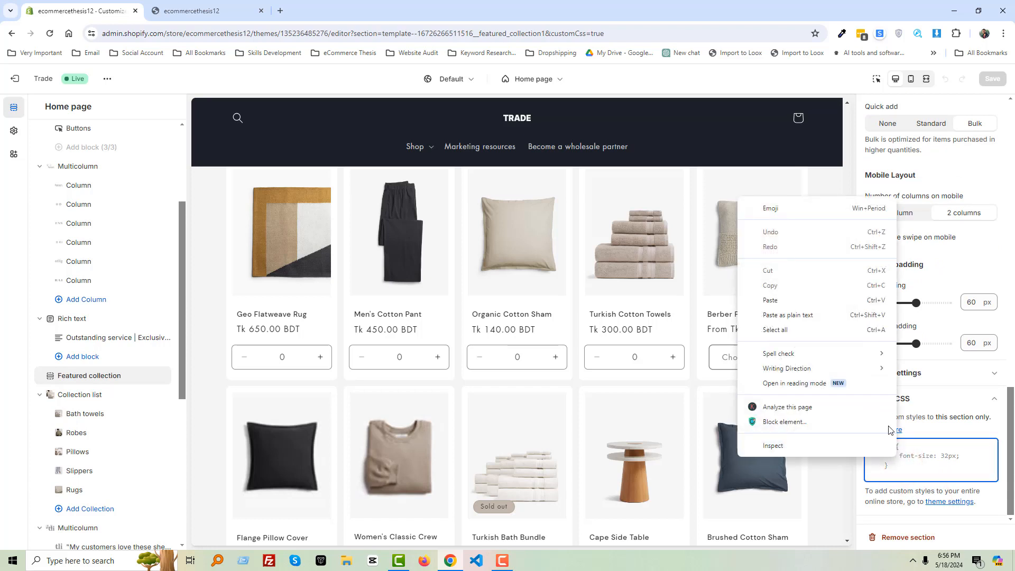
click(784, 300)
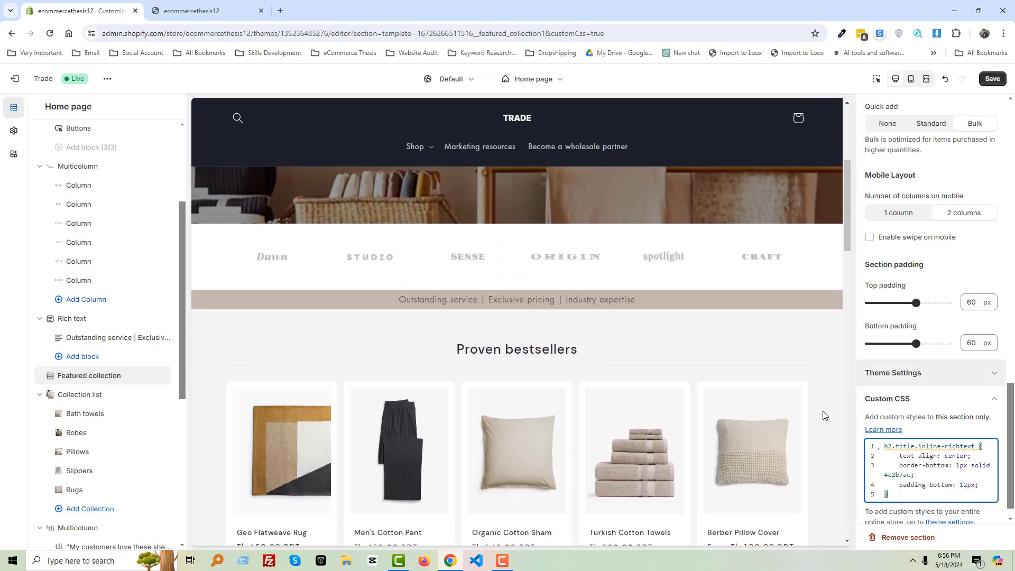
click(991, 78)
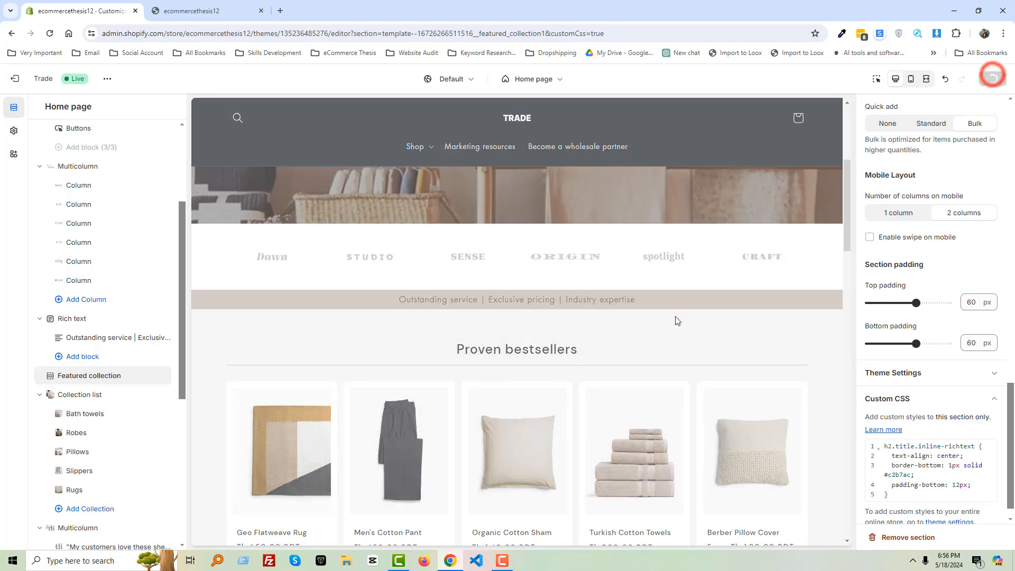
- Examine the Proven bestsellers section in the editor preview and on the storefront, and review the Featured collection settings
scroll(565, 392, down, 8)
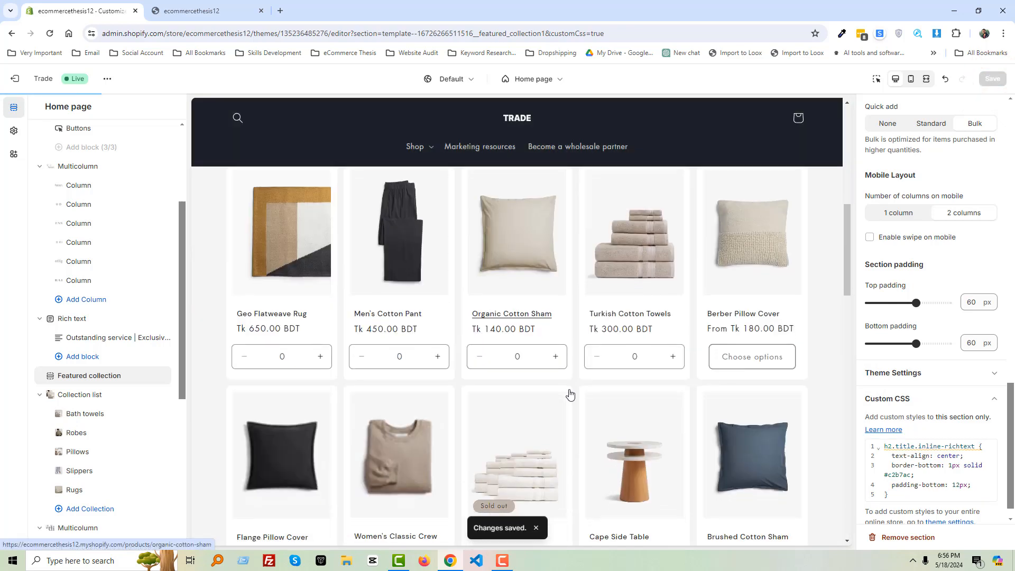
scroll(570, 394, down, 3)
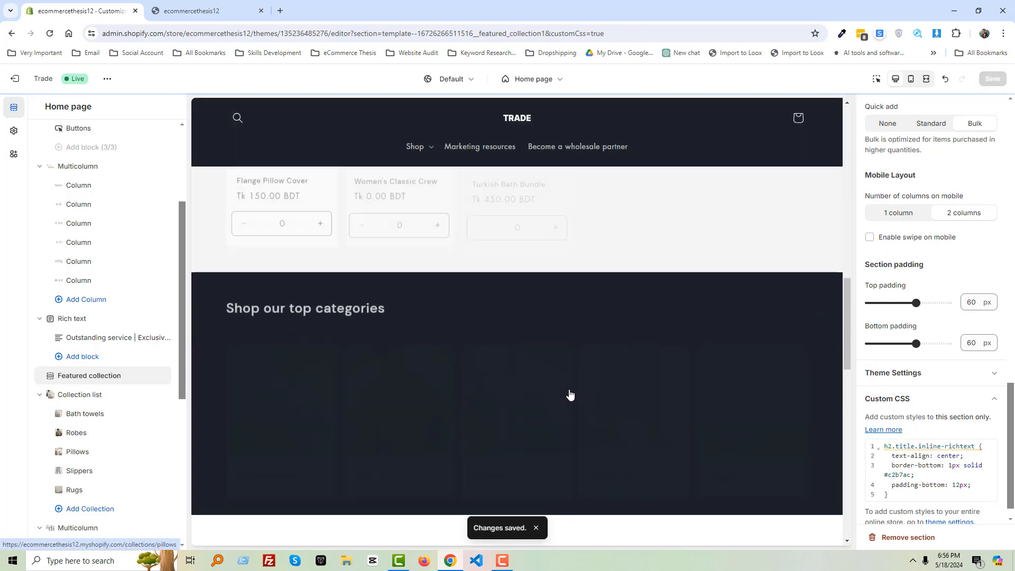
scroll(570, 392, up, 8)
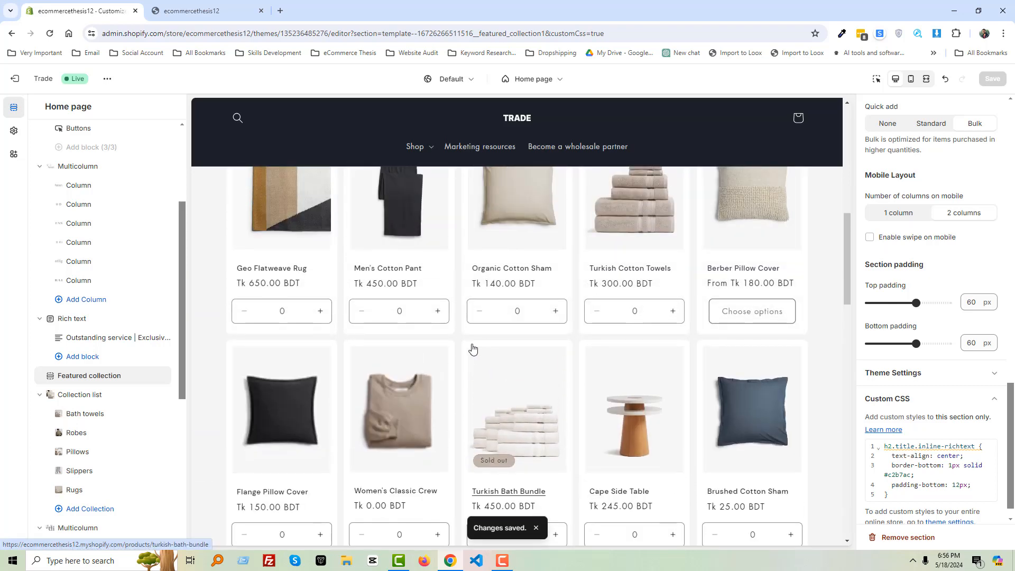
scroll(444, 342, up, 1)
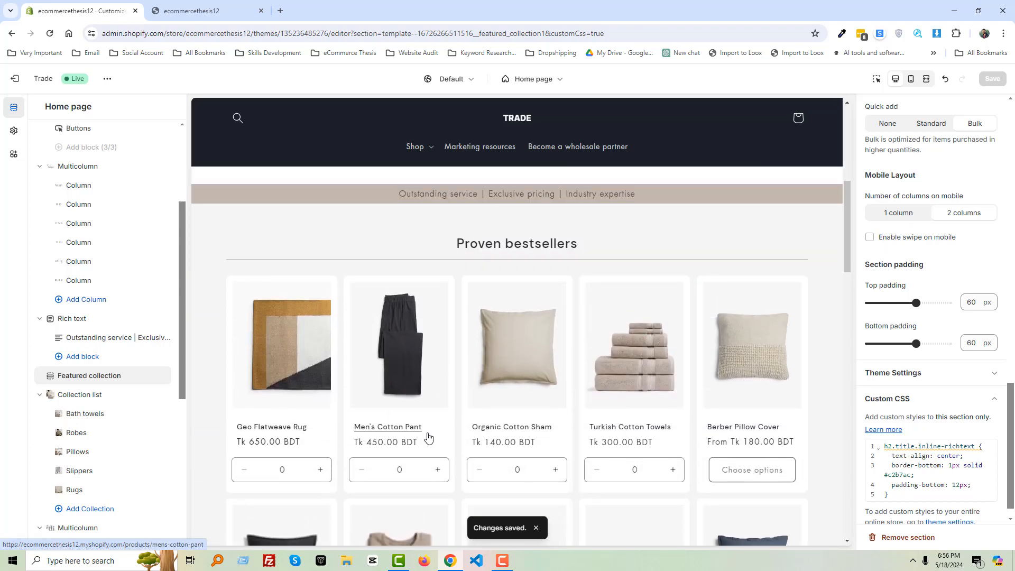
click(213, 8)
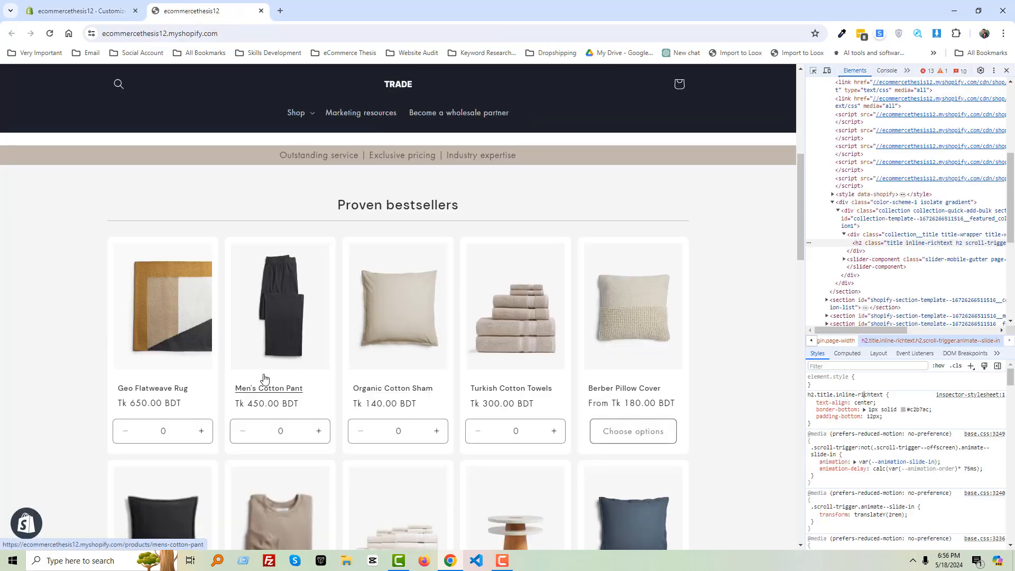
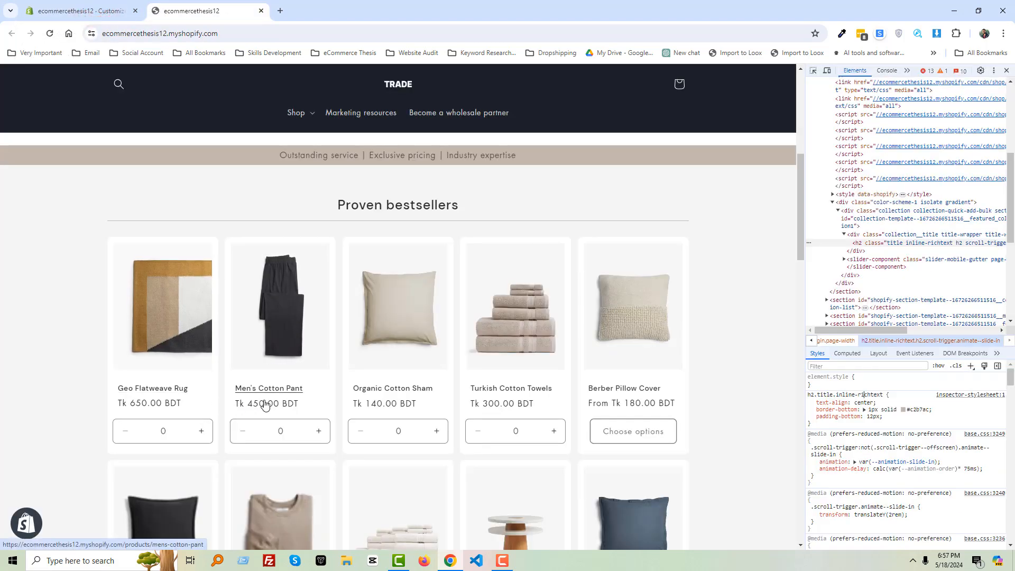
click(81, 5)
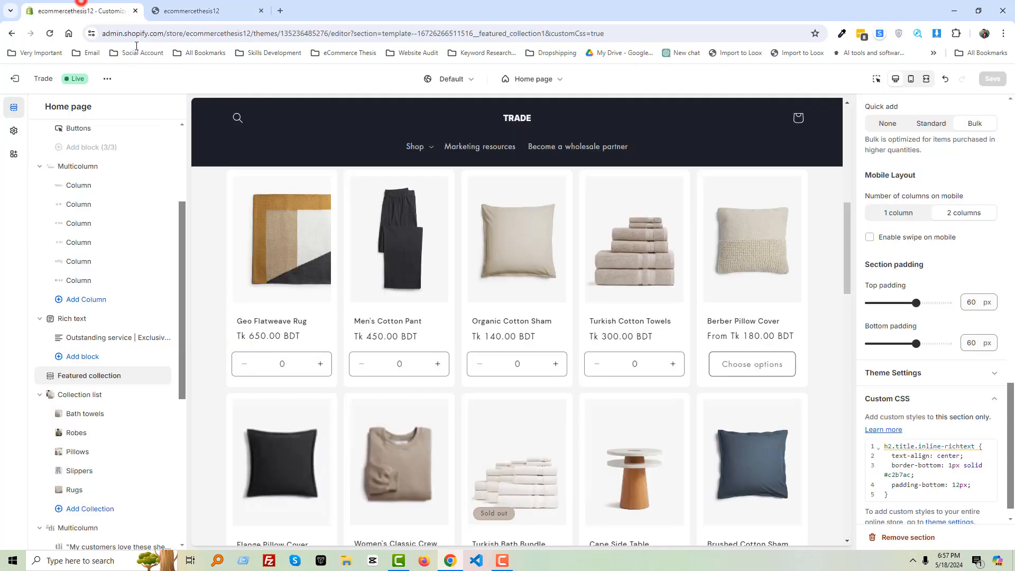
click(95, 375)
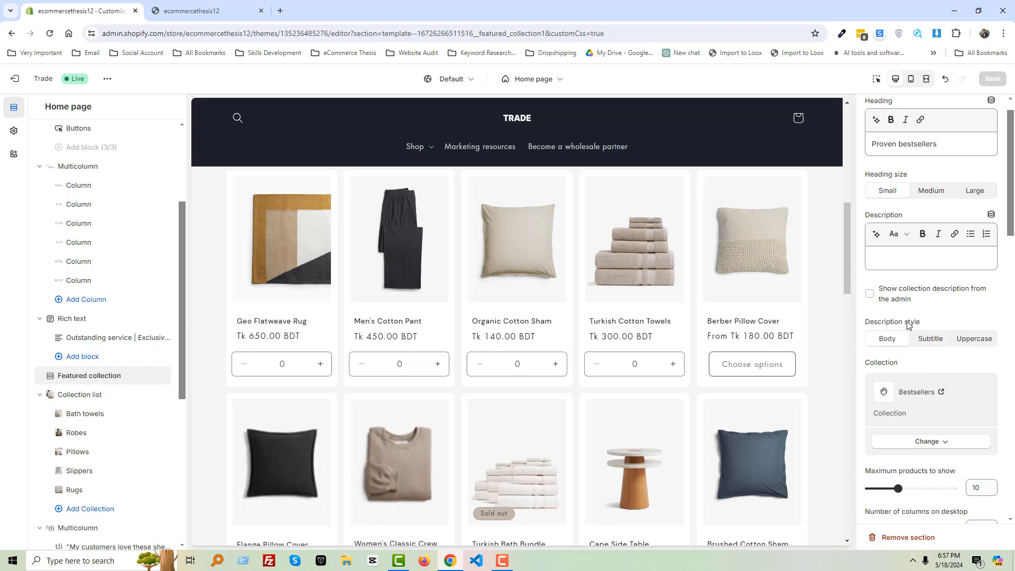
scroll(911, 324, up, 1)
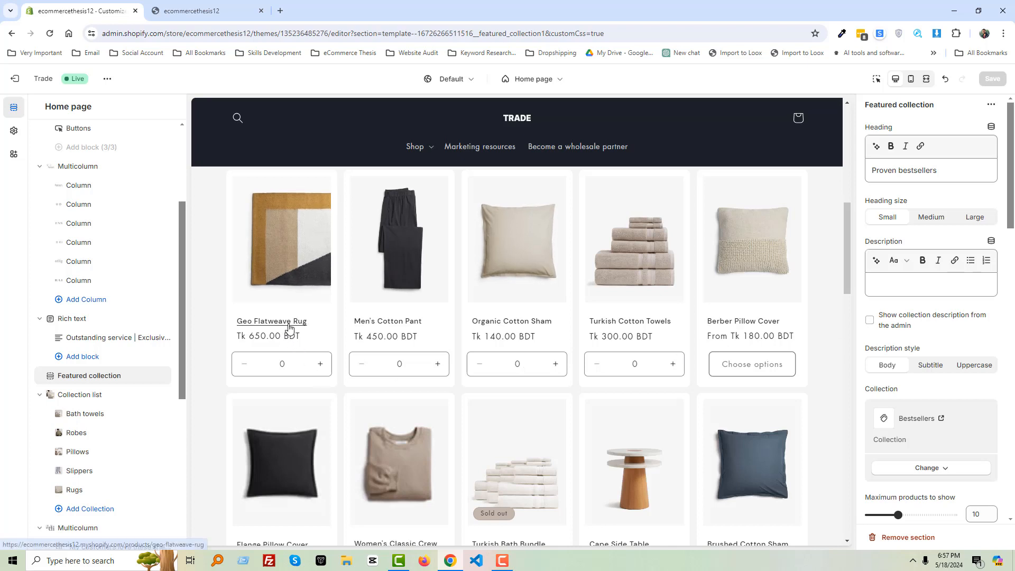
- Return to the storefront page and inspect the Geo Flatweave Rug product title, selecting its link element
click(215, 3)
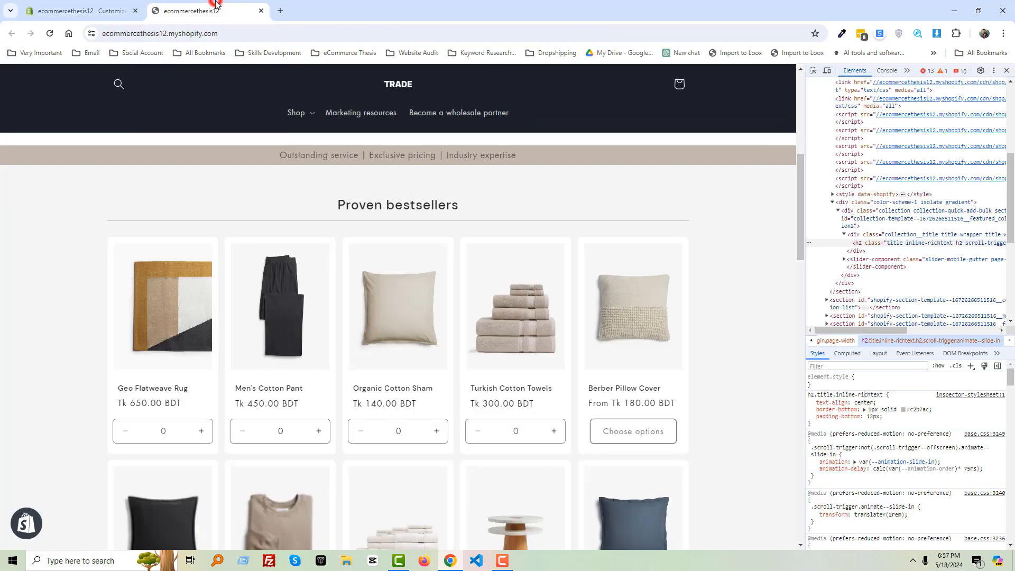
click(98, 322)
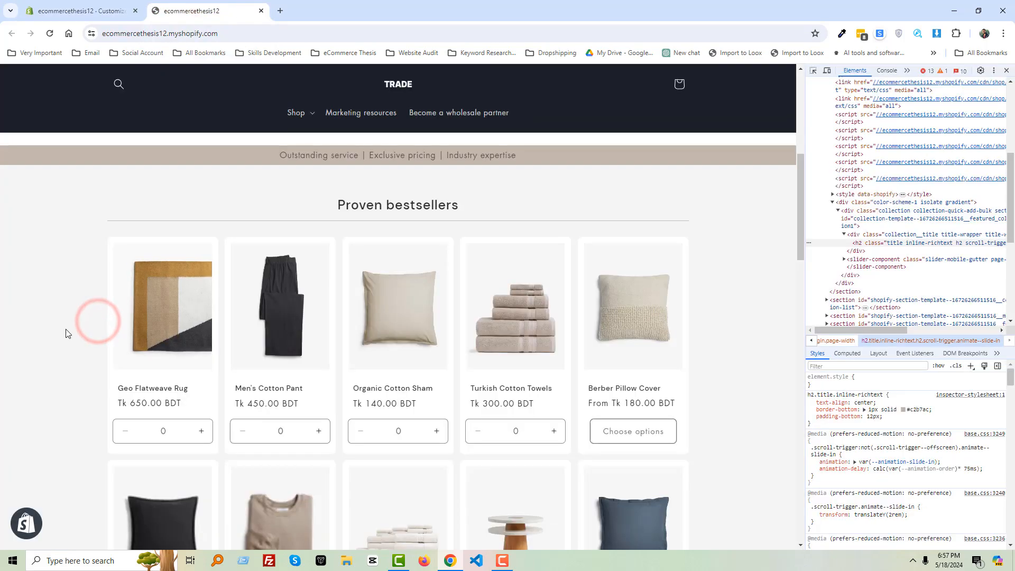
scroll(66, 331, down, 1)
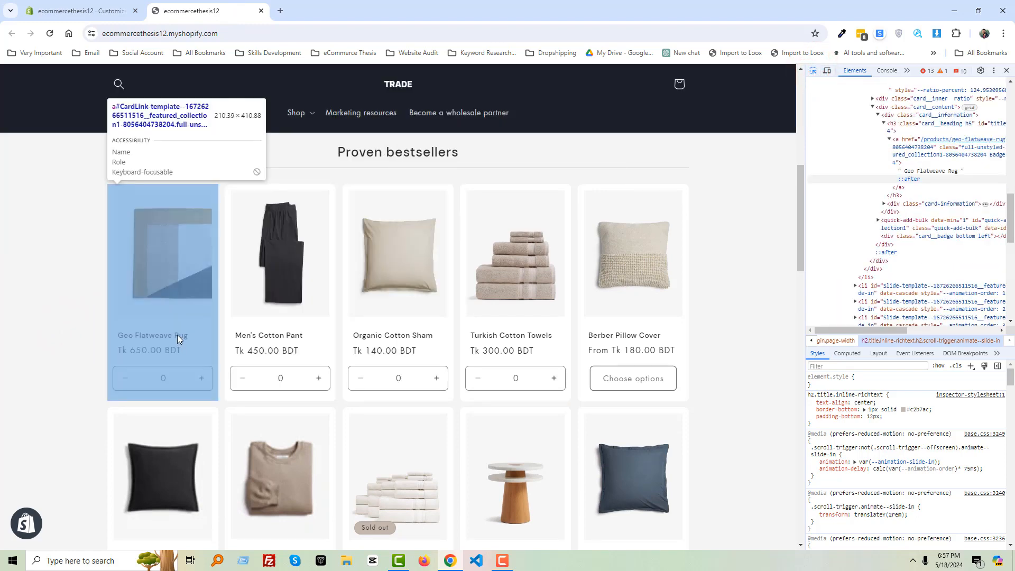
click(177, 334)
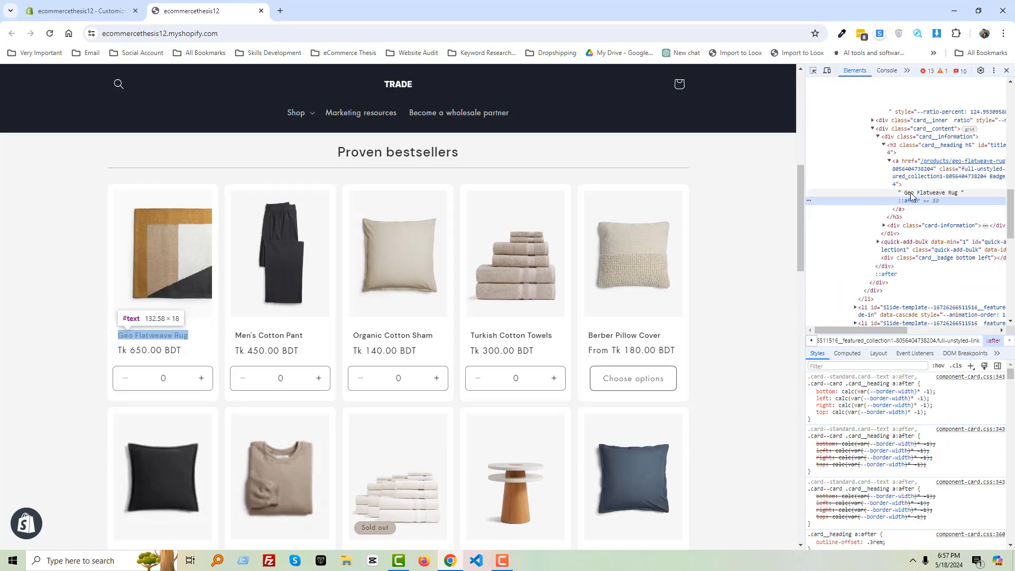
click(904, 176)
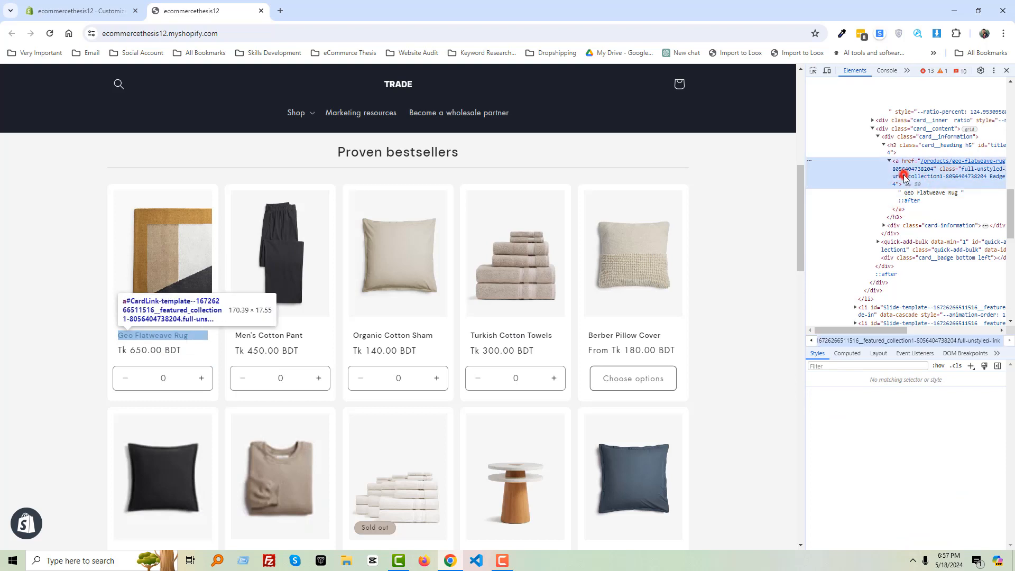
click(891, 148)
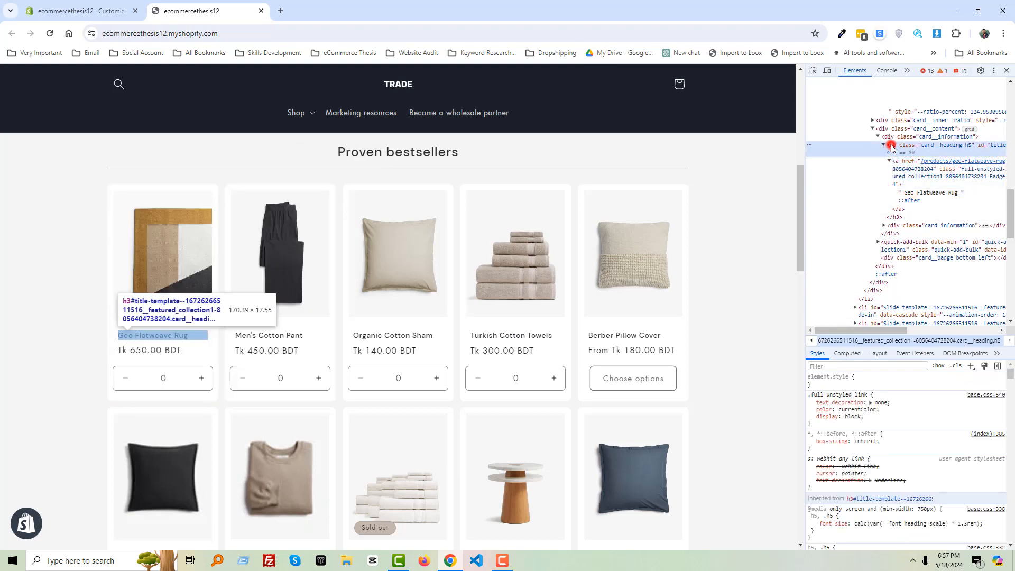
click(907, 165)
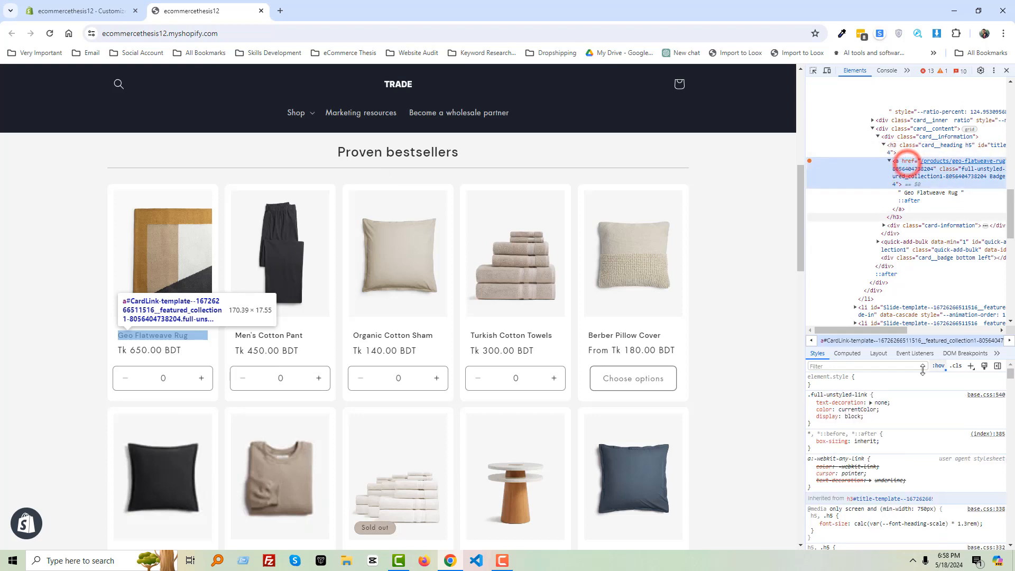
- Copy the .full-unstyled-link selector and add a new style rule named .full-unstyled-link:hover for the product title link
click(863, 396)
key(ctrl+c)
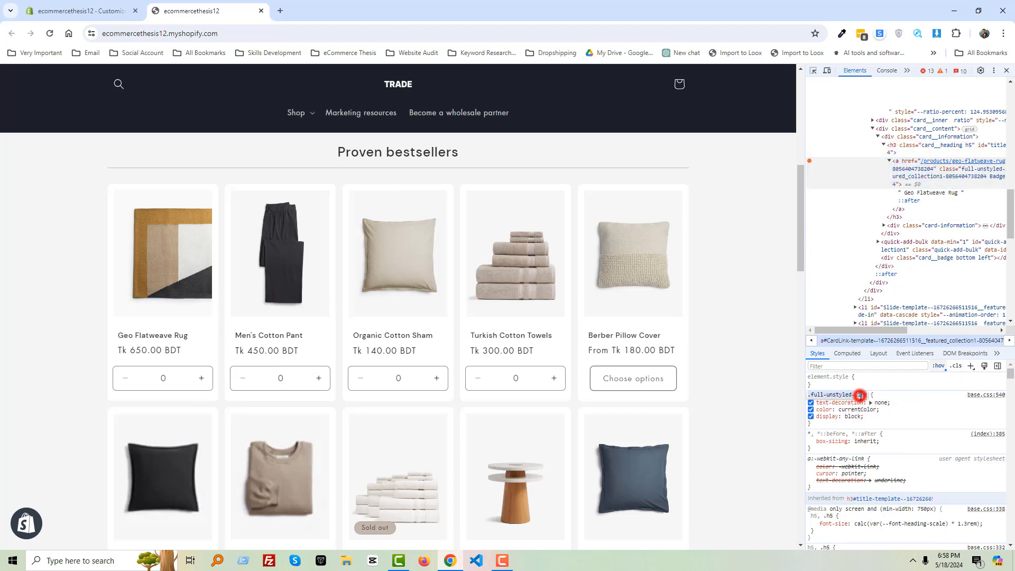
click(908, 411)
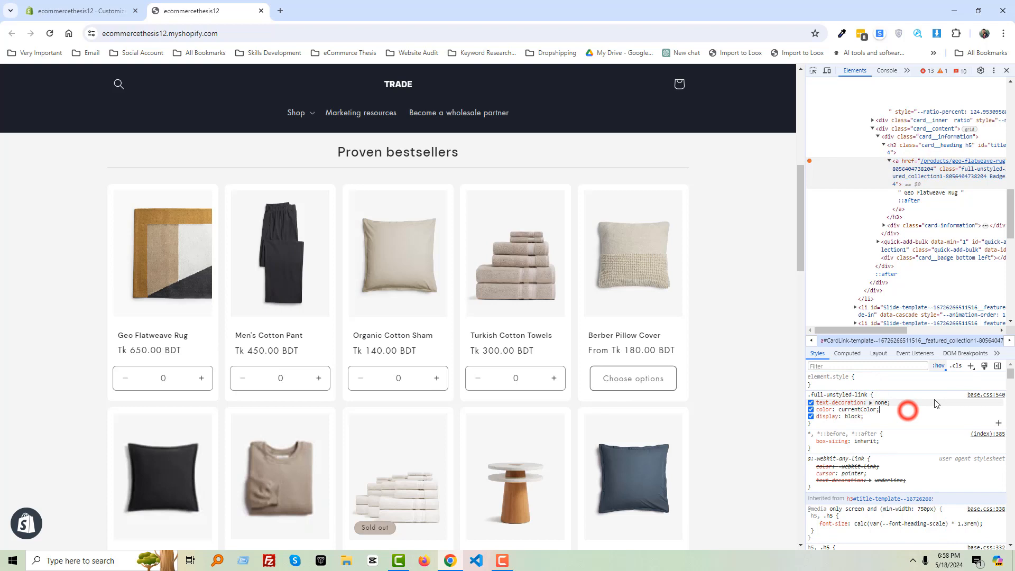
click(970, 366)
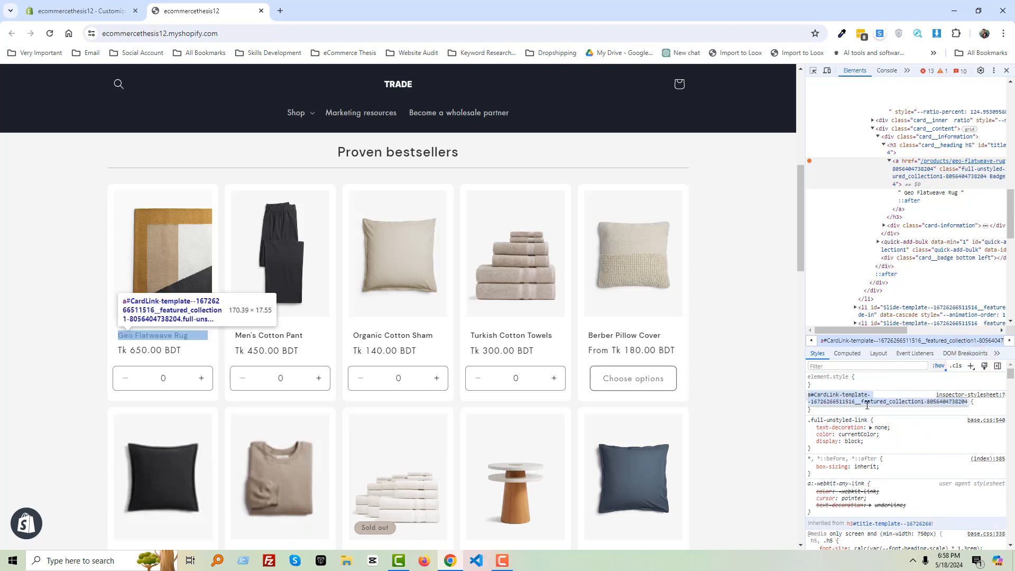
key(ctrl+v)
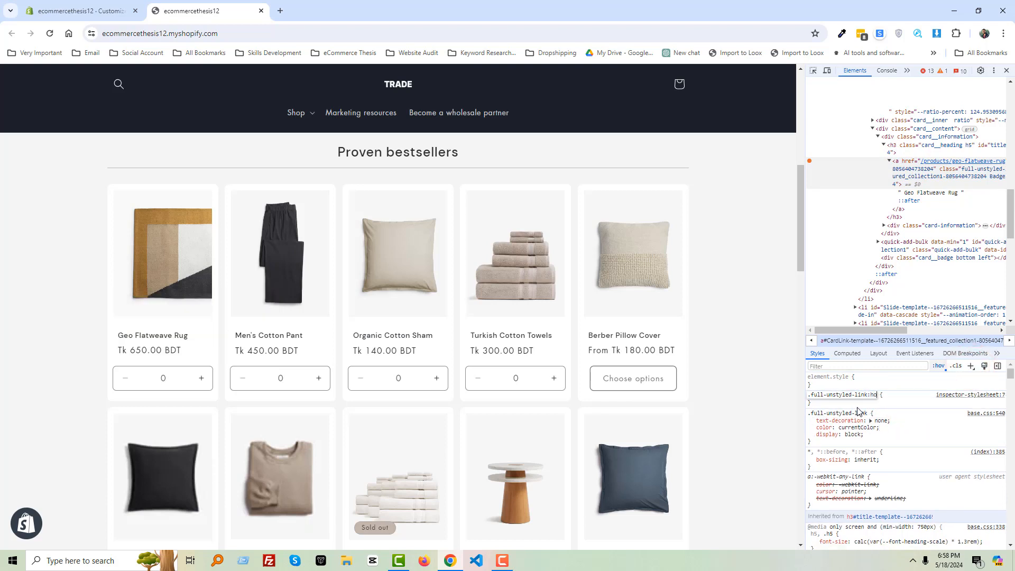
- Add a color declaration with the value red to the .full-unstyled-link:hover rule
click(897, 397)
text(color: re)
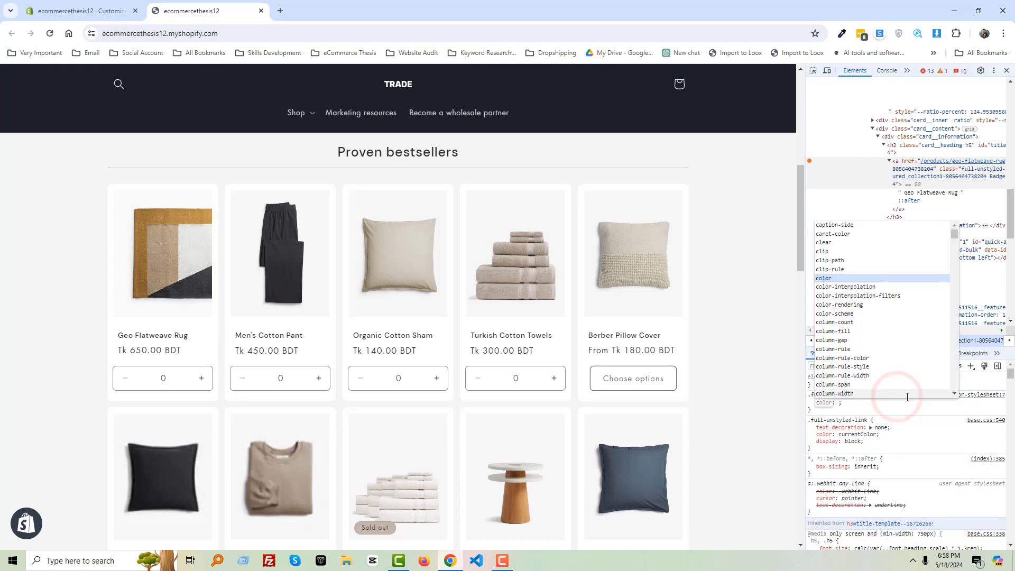
text(d)
key(Return)
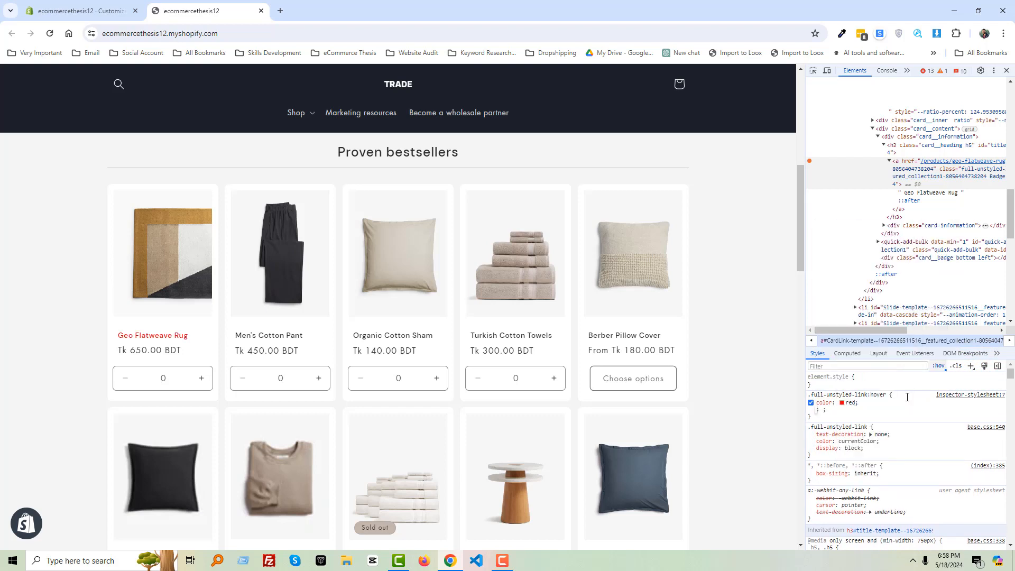
- Add text-decoration: none to the .full-unstyled-link:hover rule
text(tex)
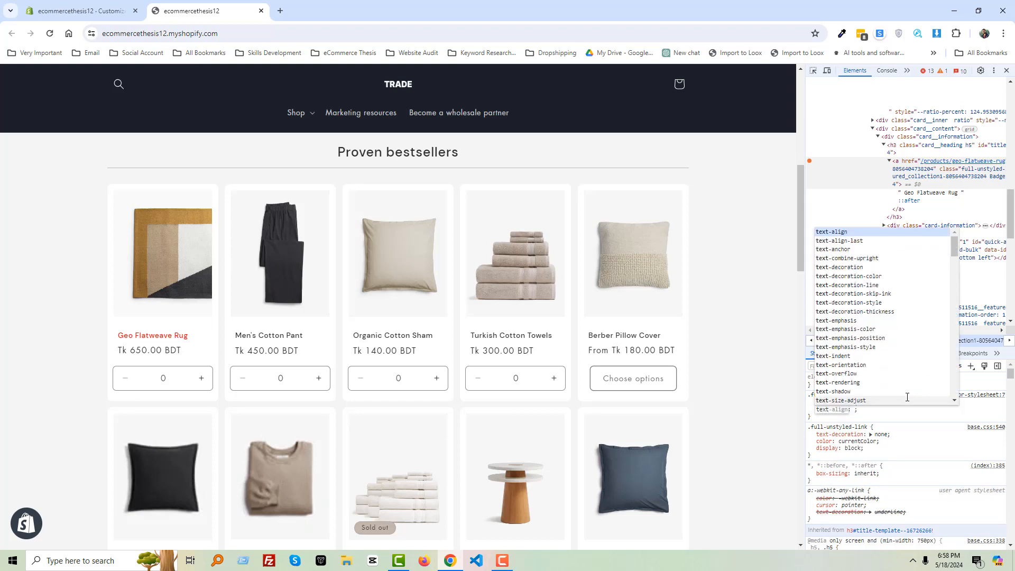
text(t-deco)
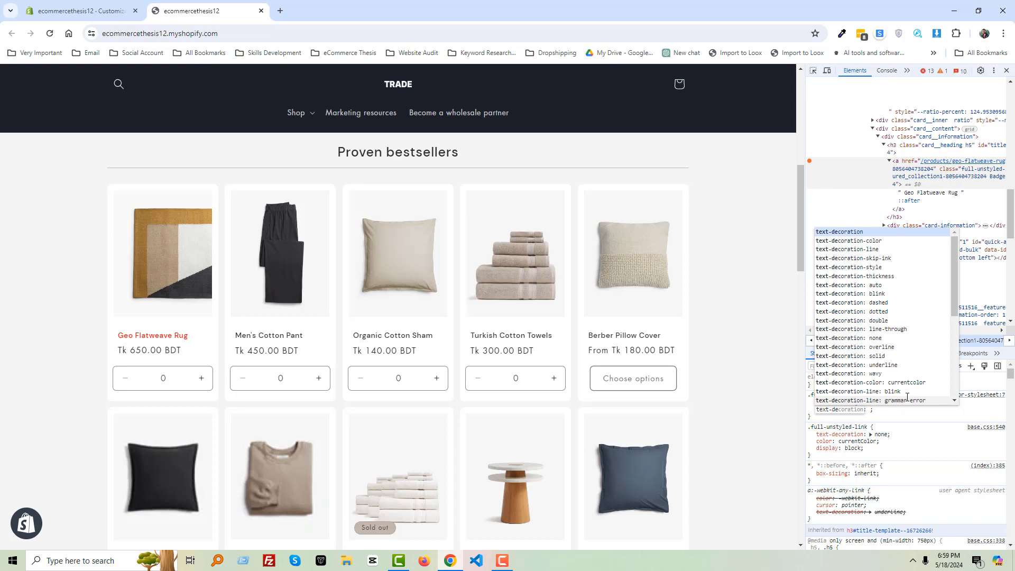
key(Tab)
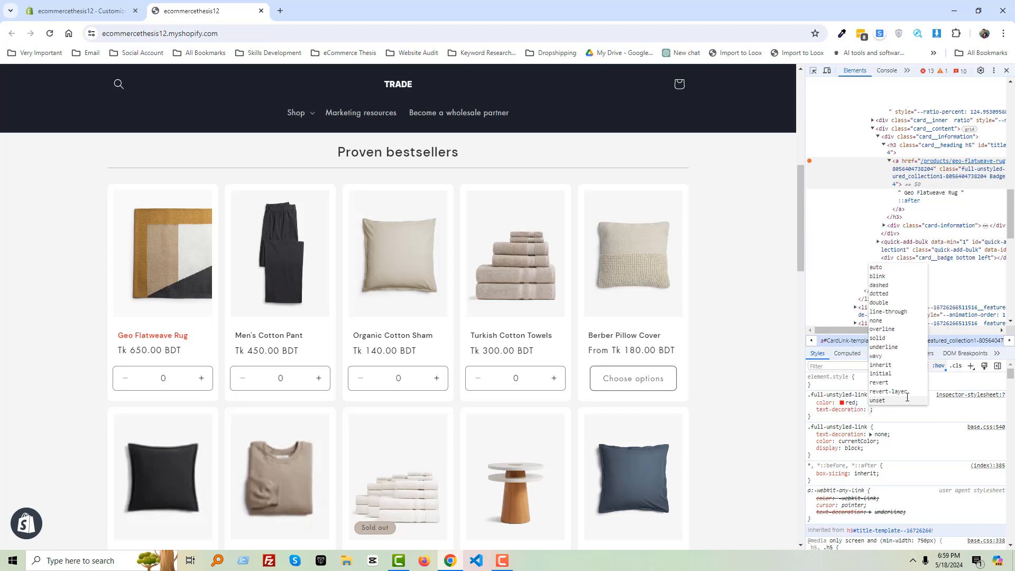
text(none)
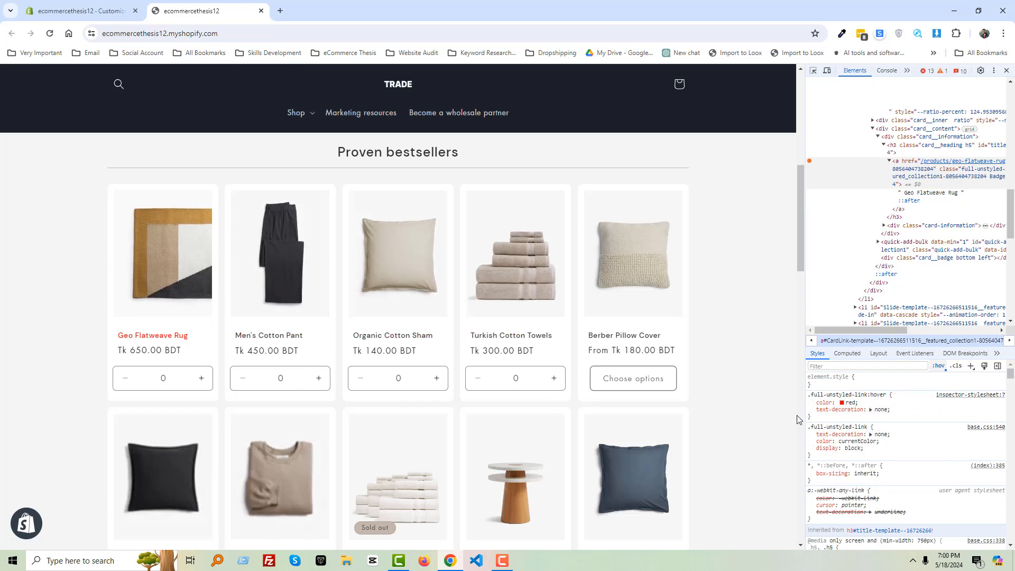
- Change the hover rule's color to #b48b4b by sampling the tan border in the Geo Flatweave Rug image
click(841, 402)
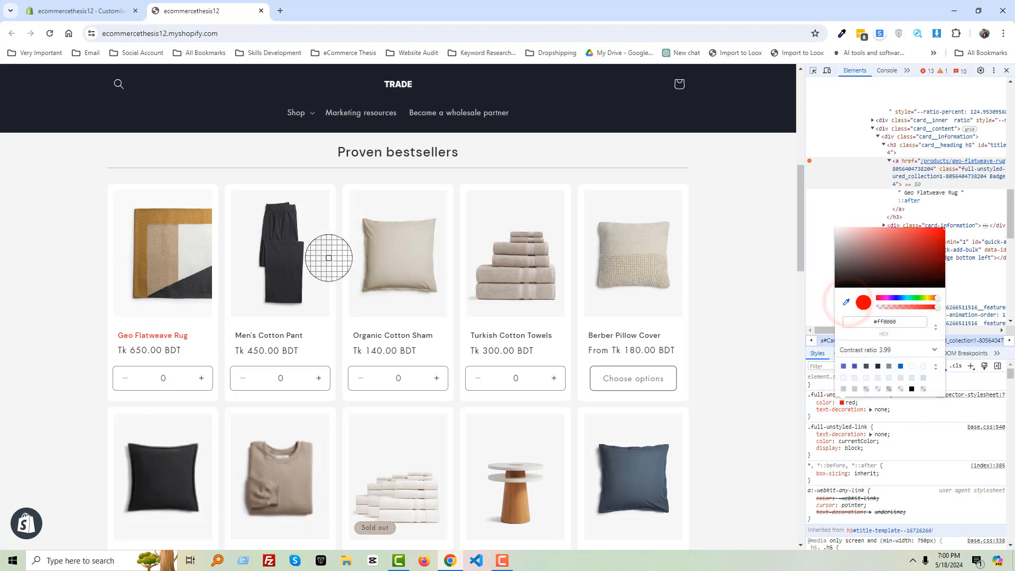
click(177, 218)
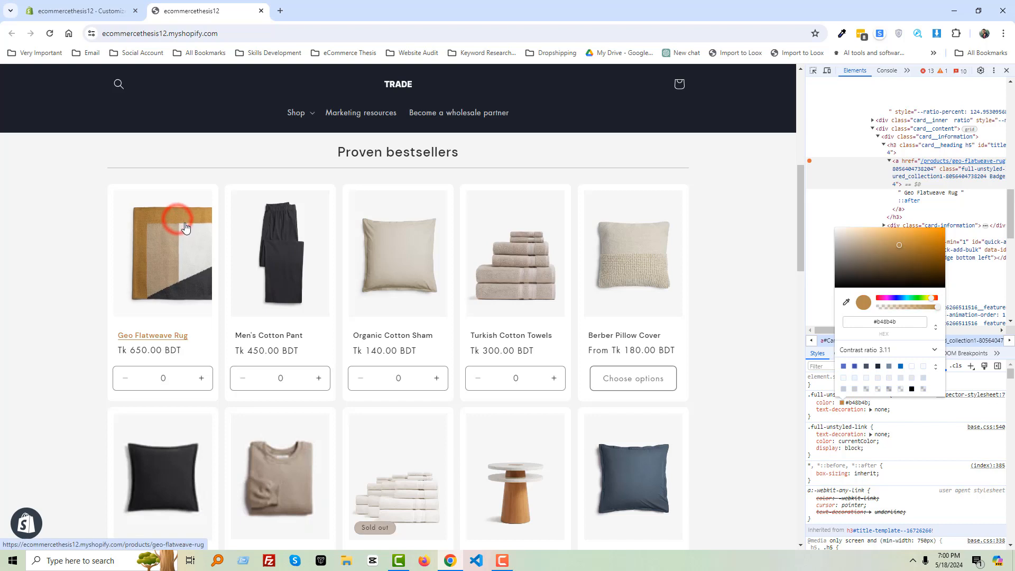
click(905, 418)
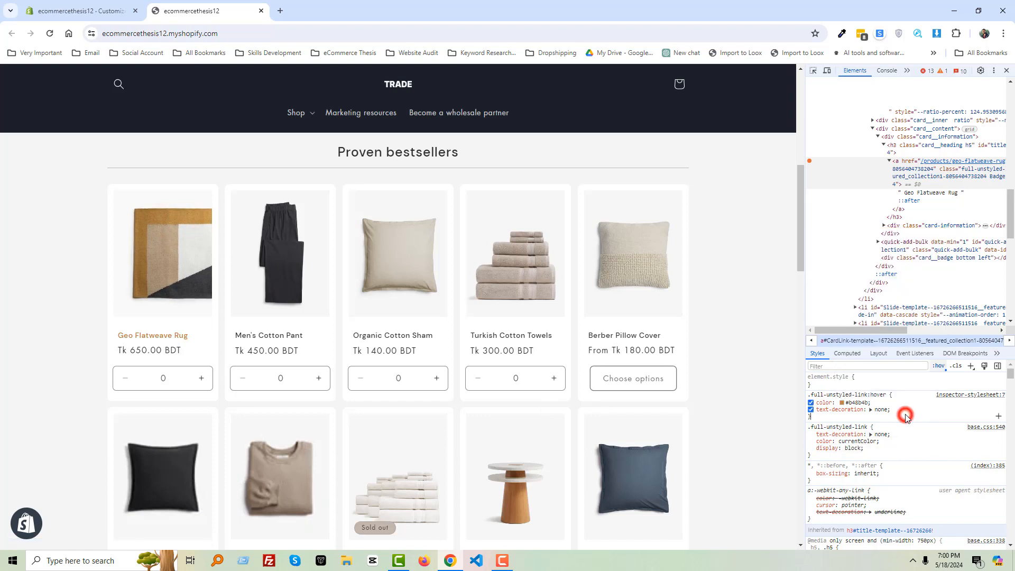
- Remove the text-decoration declaration from the .full-unstyled-link:hover rule
click(859, 411)
key(BackSpace)
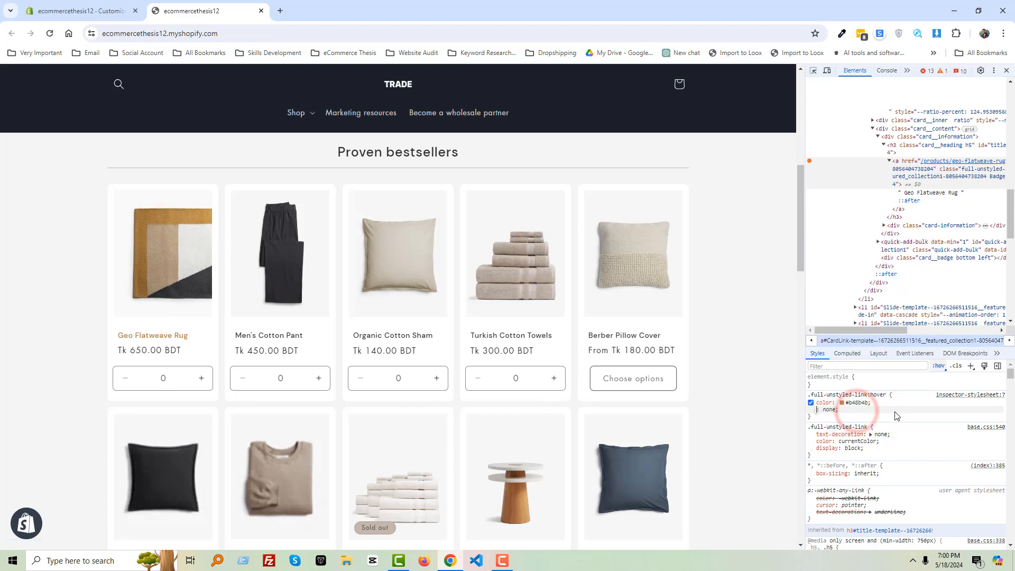
click(894, 410)
- Copy the whole .full-unstyled-link:hover rule and return to the Shopify theme editor
right_click(818, 394)
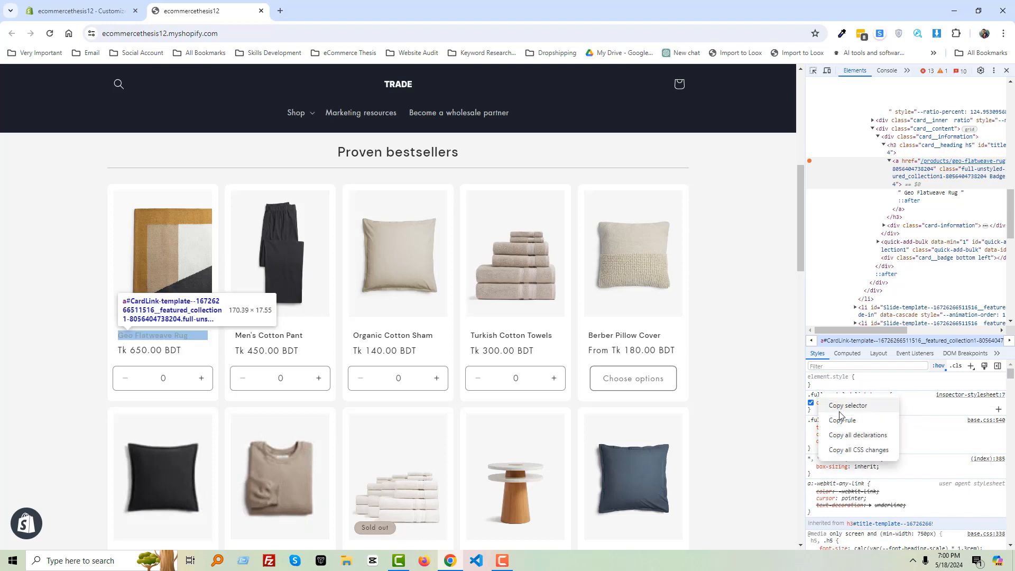
click(838, 419)
click(99, 10)
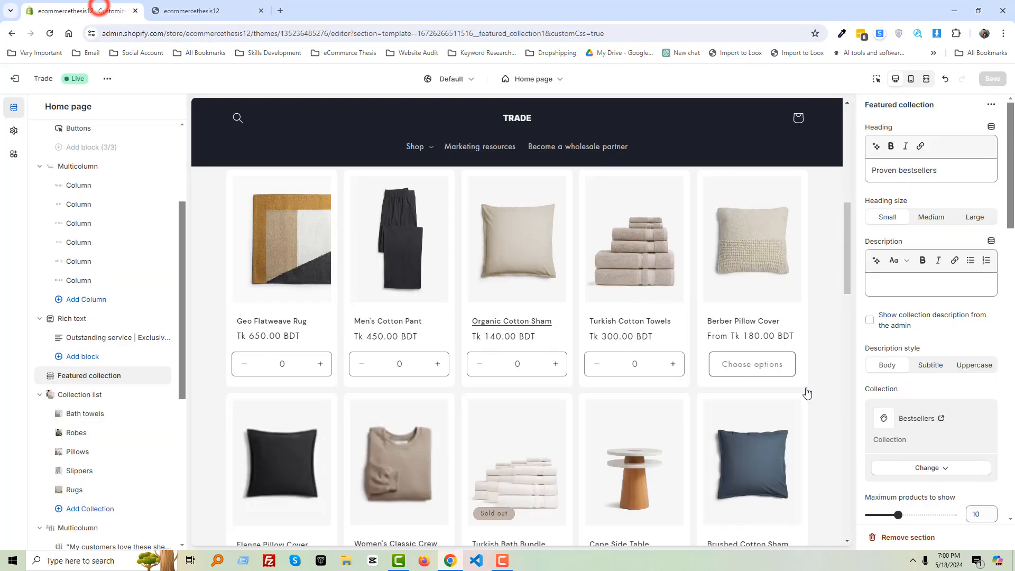
- Paste the copied hover rule below the heading rule in the Featured collection's Custom CSS and save the theme
scroll(909, 407, down, 15)
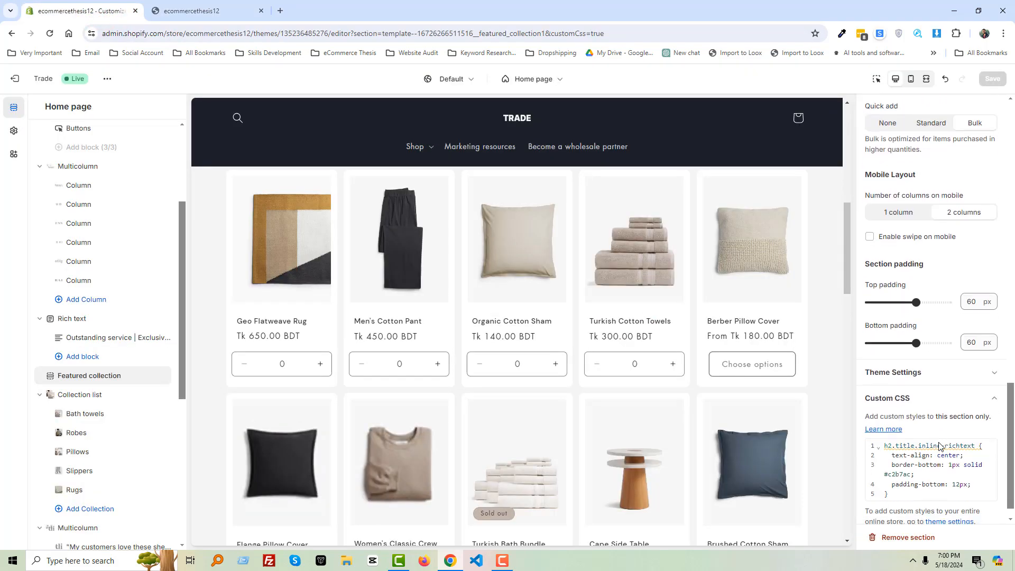
click(914, 470)
key(Return)
key(Return)
key(ctrl+v)
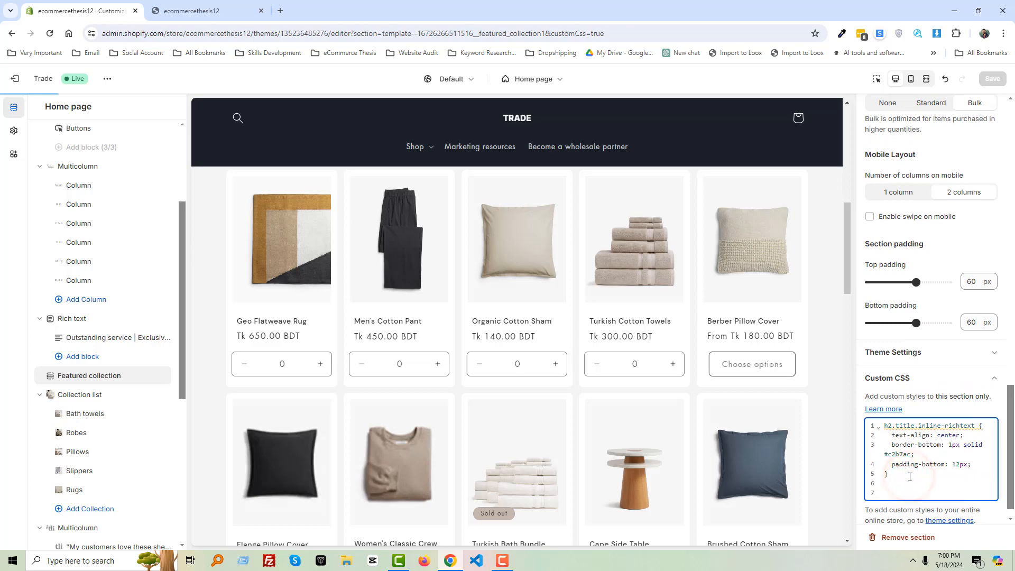
click(992, 79)
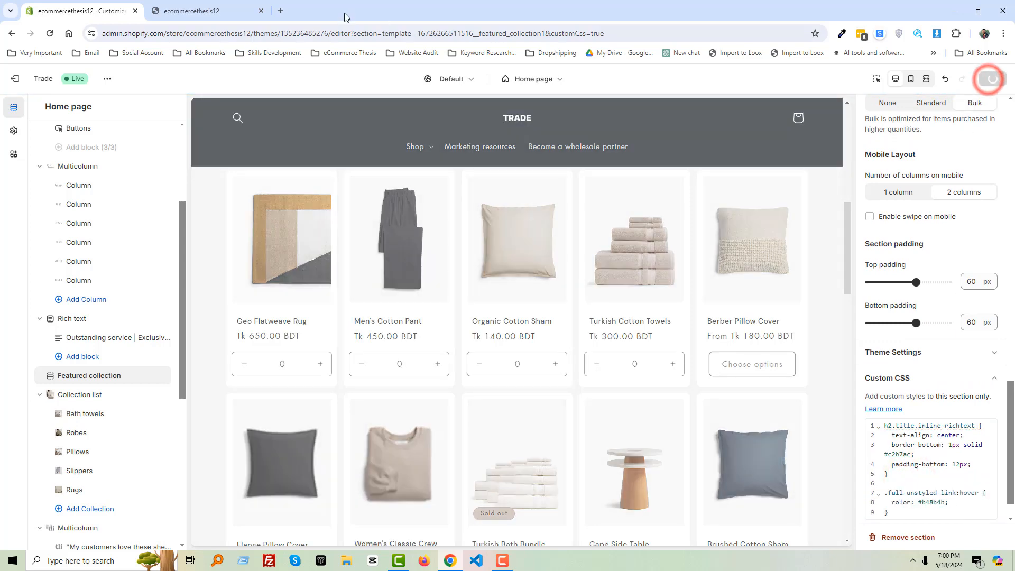
- Return to the storefront, inspect the Organic Cotton Sham link, close the inspector and check the product titles' hover styling
click(236, 7)
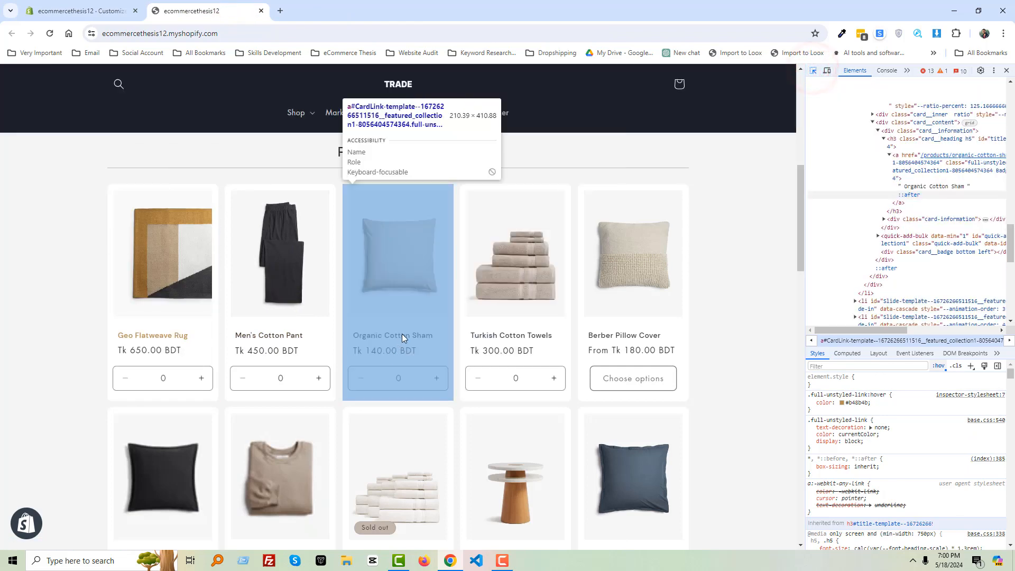
click(402, 334)
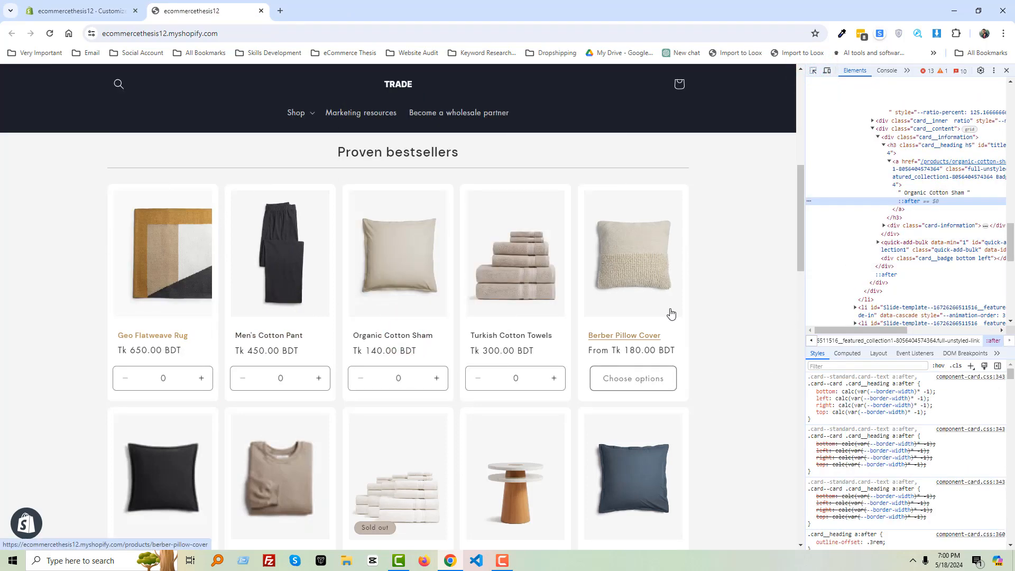
key(F12)
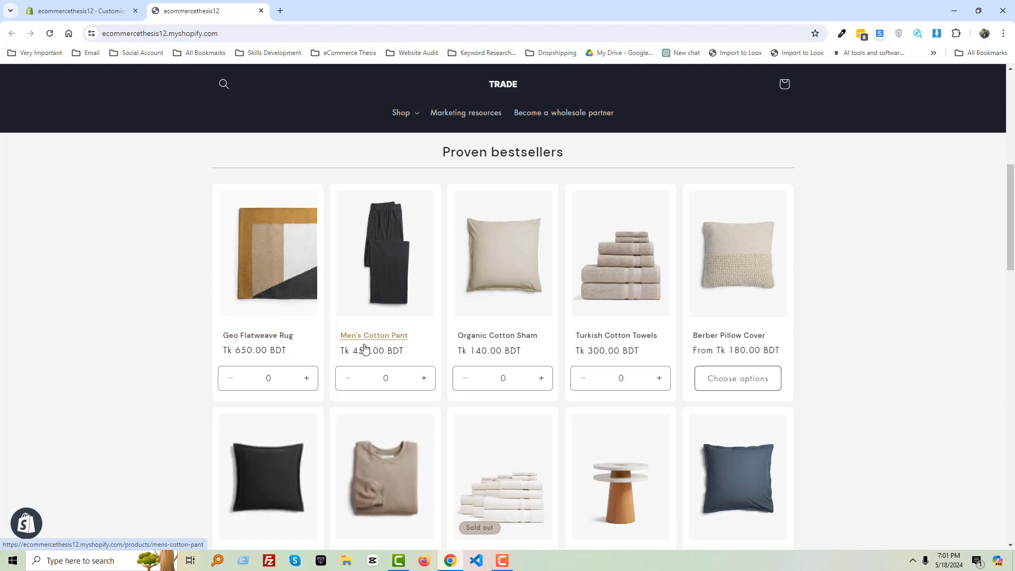
scroll(496, 378, up, 2)
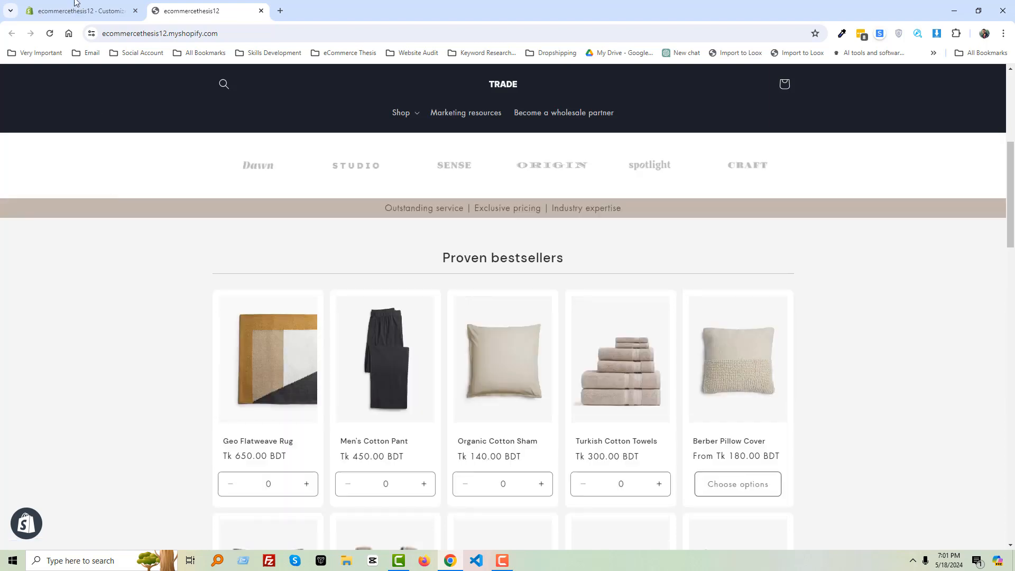
- Switch back to the theme editor and review the Featured collection, top categories and Multicolumn sections in the preview
click(71, 6)
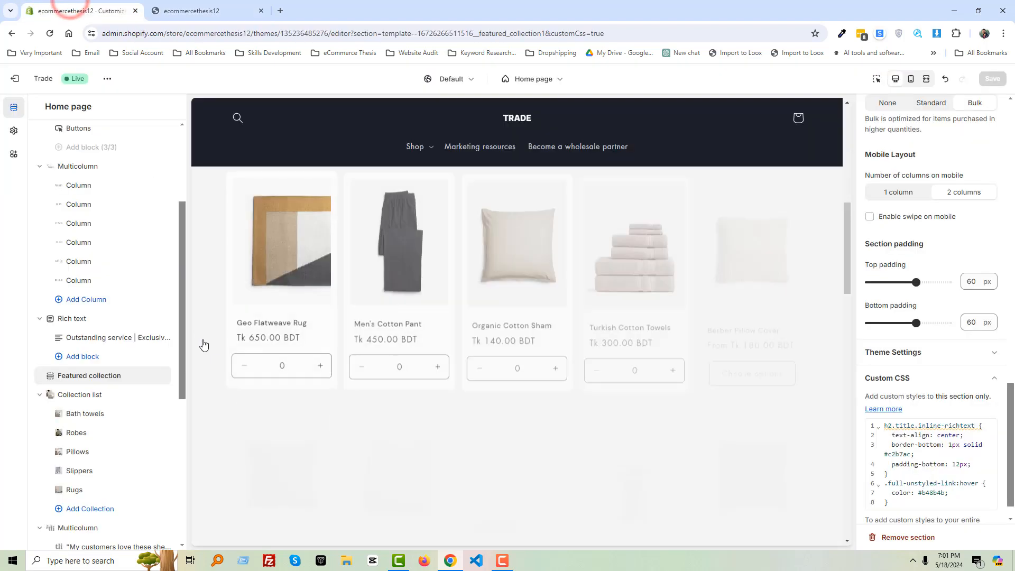
click(96, 382)
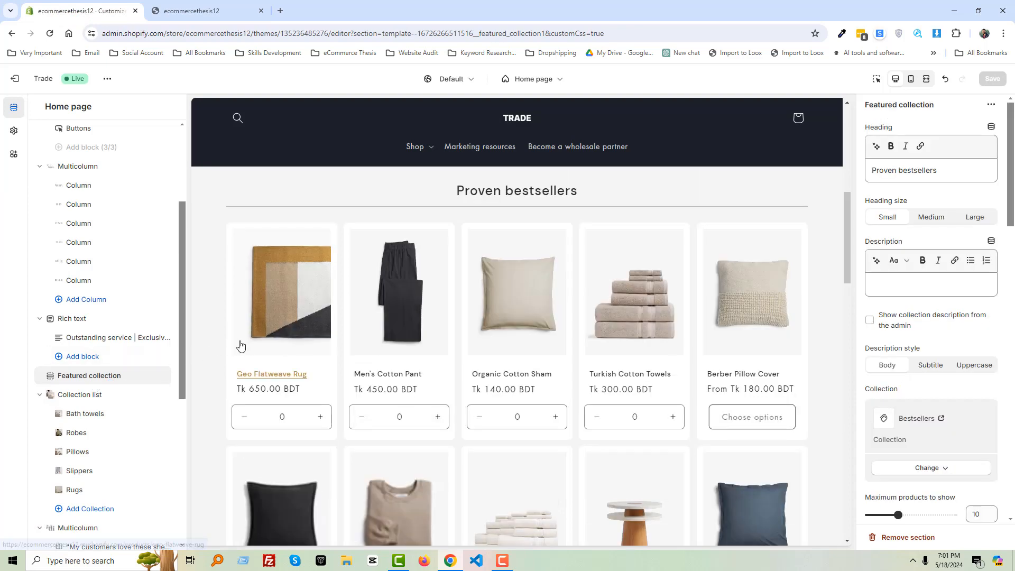
scroll(223, 346, down, 3)
scroll(222, 346, down, 5)
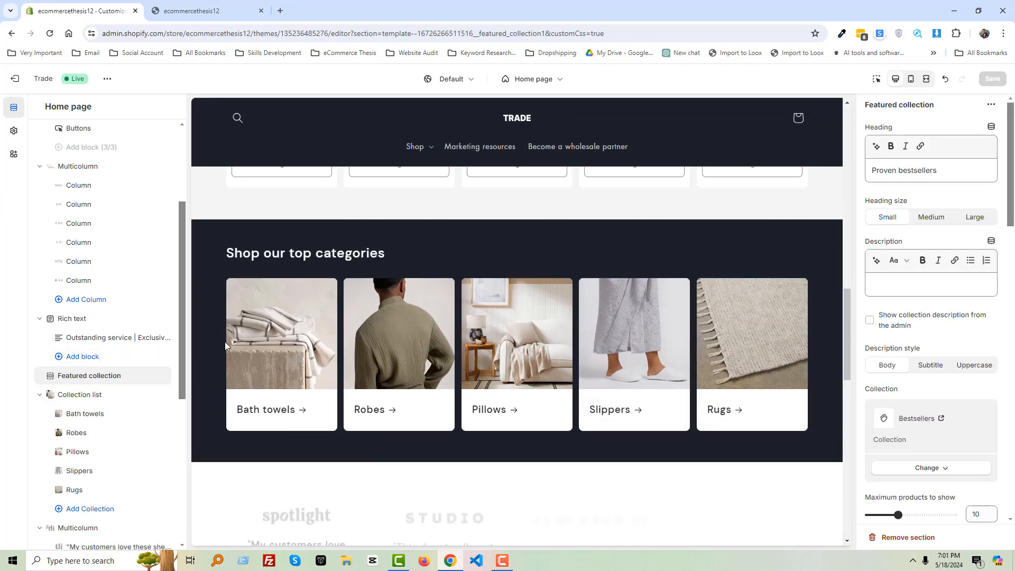
scroll(99, 370, down, 2)
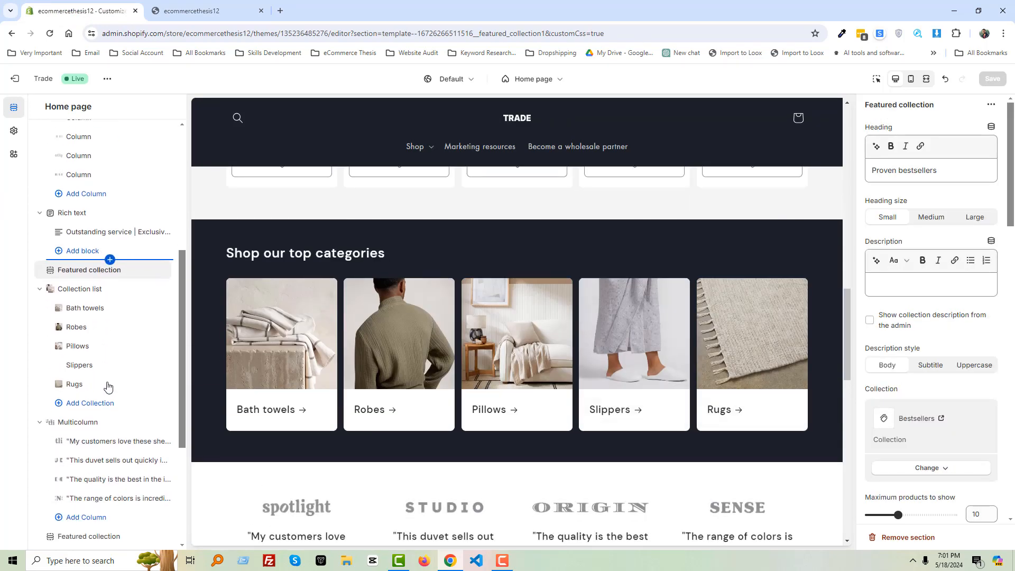
click(104, 428)
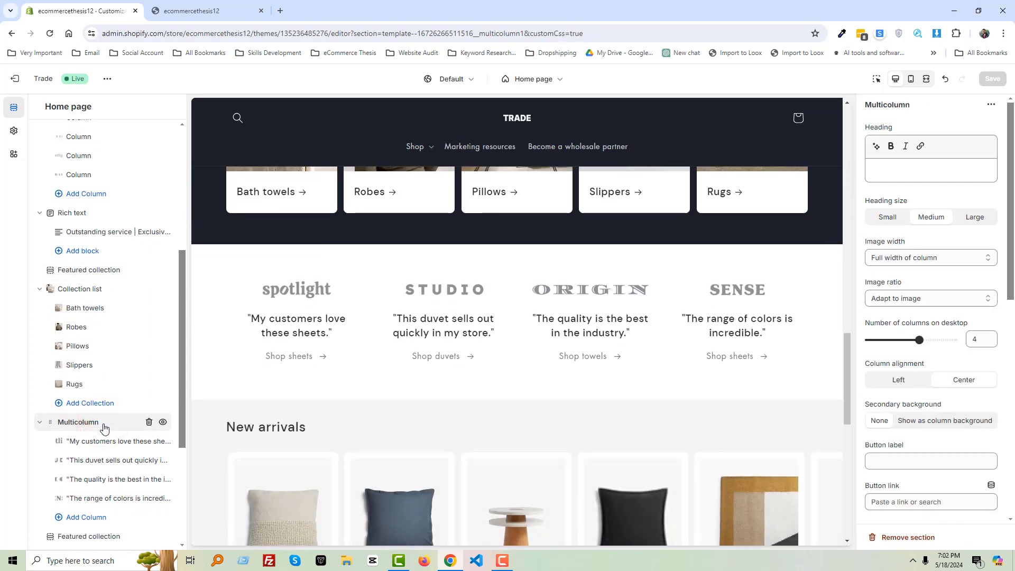
click(91, 270)
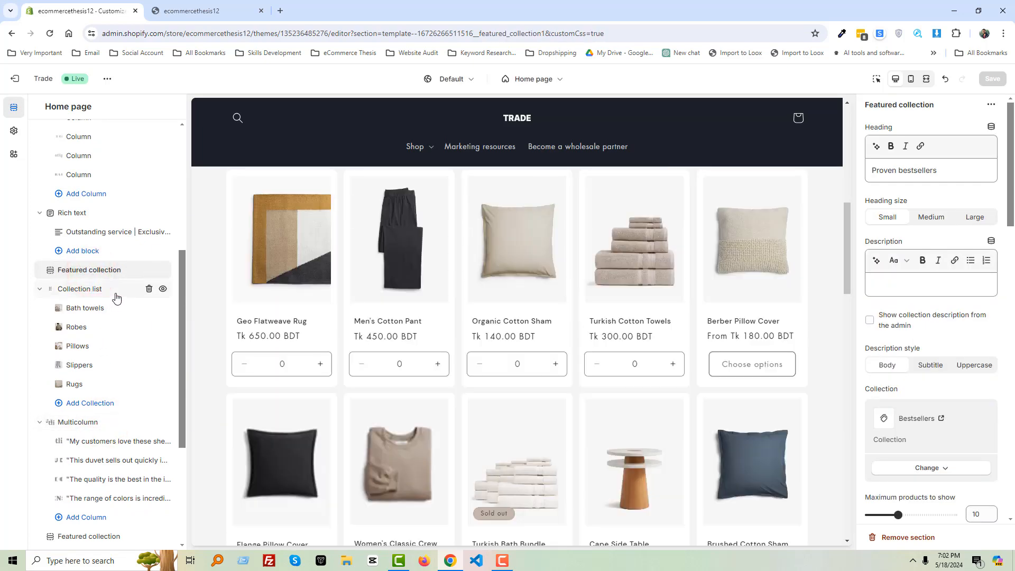
- Open the Collection list section, try its heading sizes and set the heading size to Medium and the image ratio to Portrait
click(111, 290)
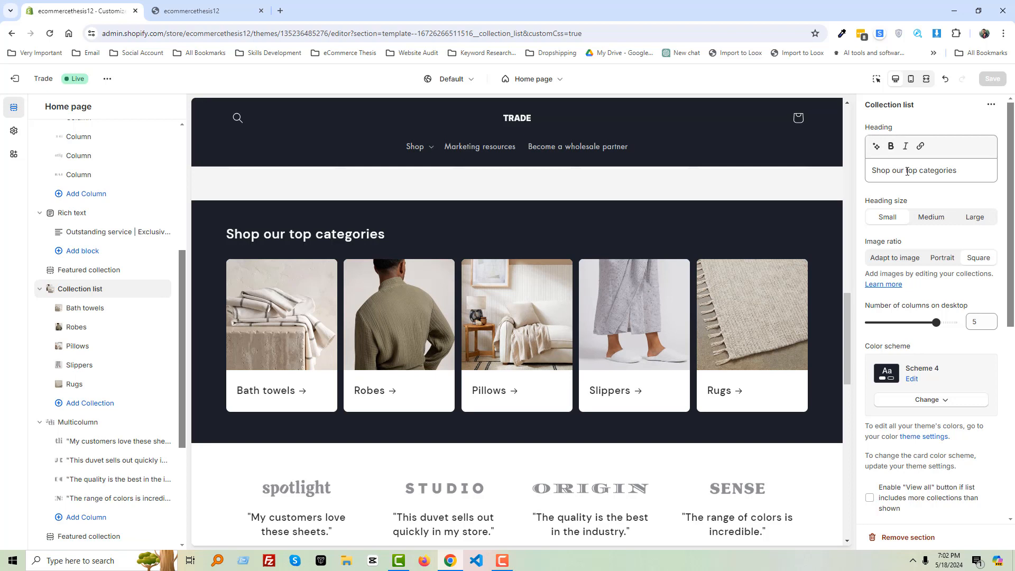
triple_click(979, 174)
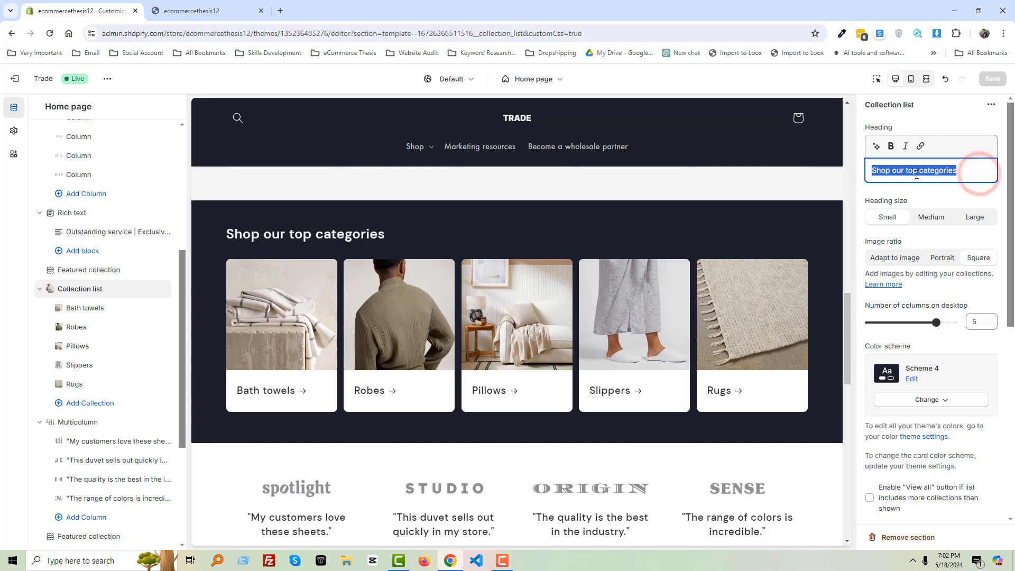
click(932, 174)
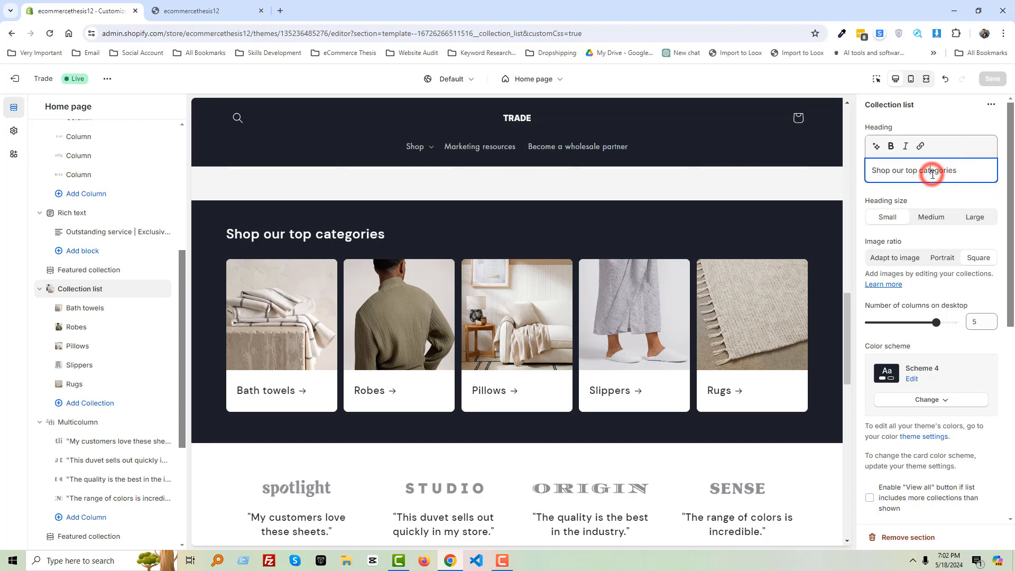
click(961, 172)
triple_click(961, 171)
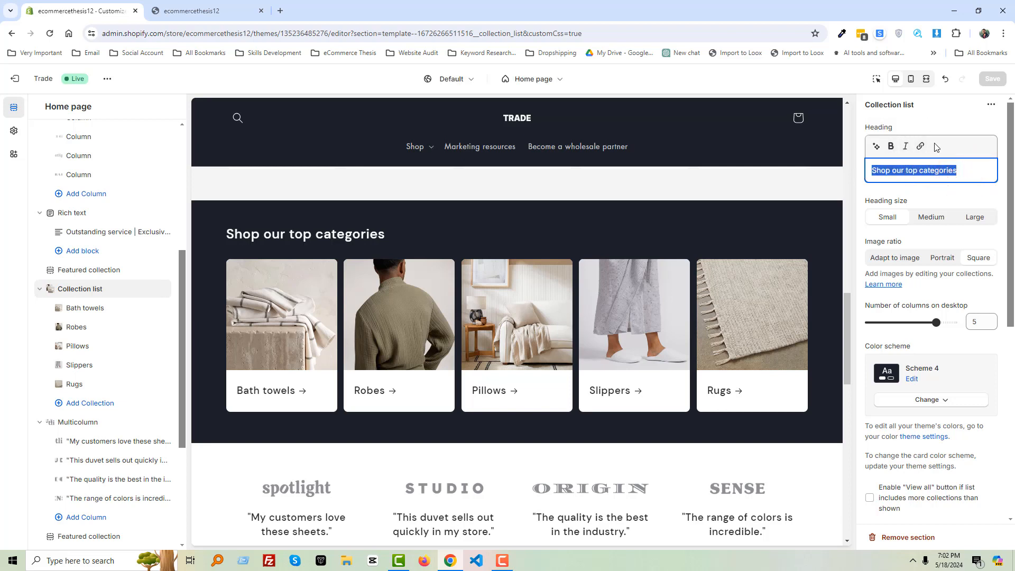
click(938, 222)
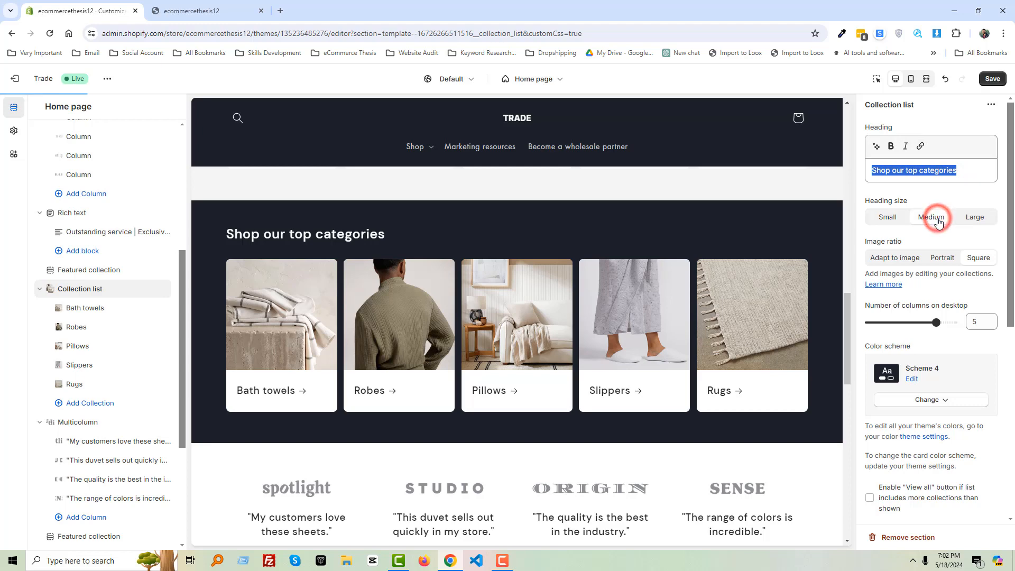
click(969, 221)
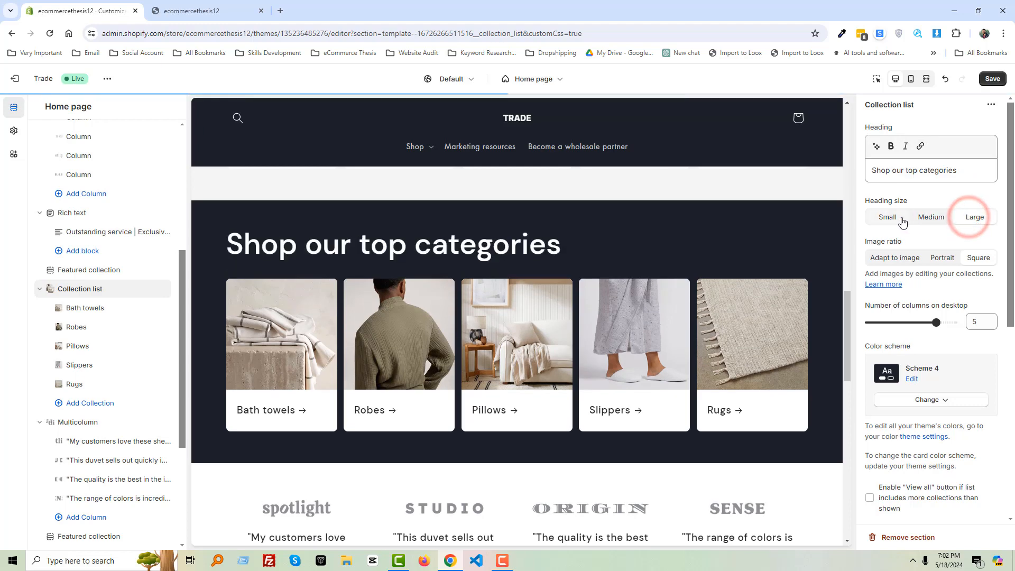
click(886, 218)
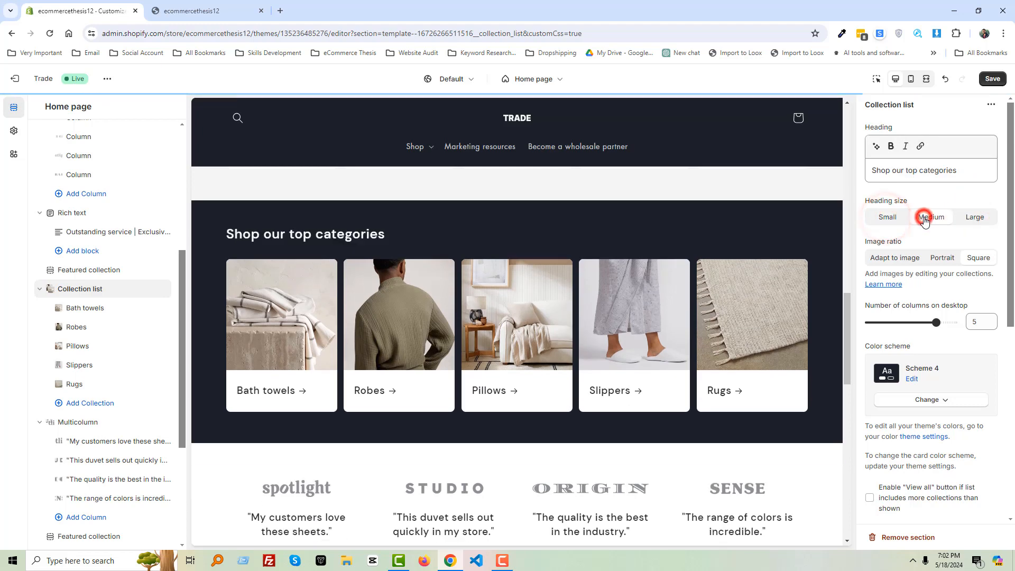
click(926, 220)
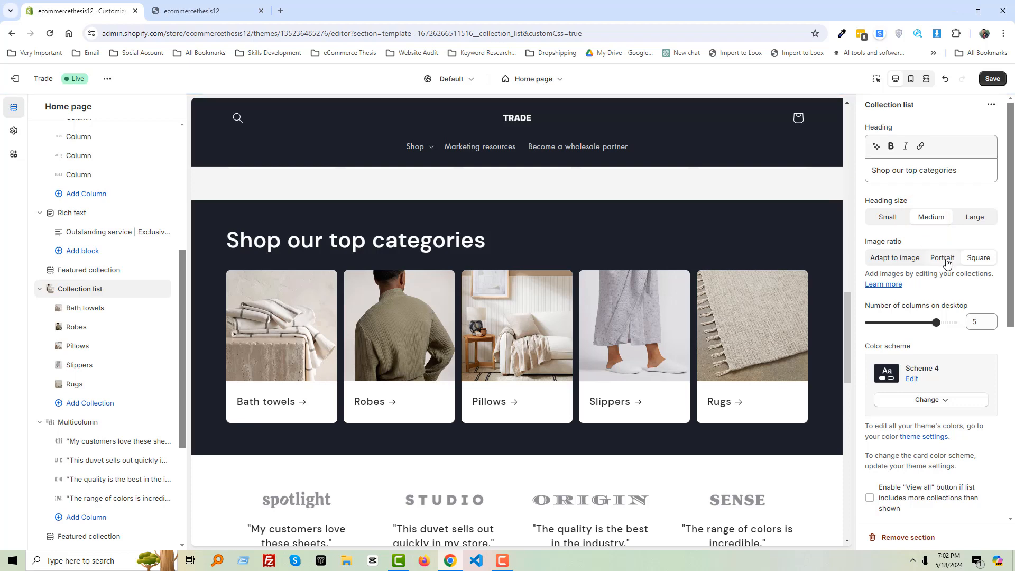
click(978, 259)
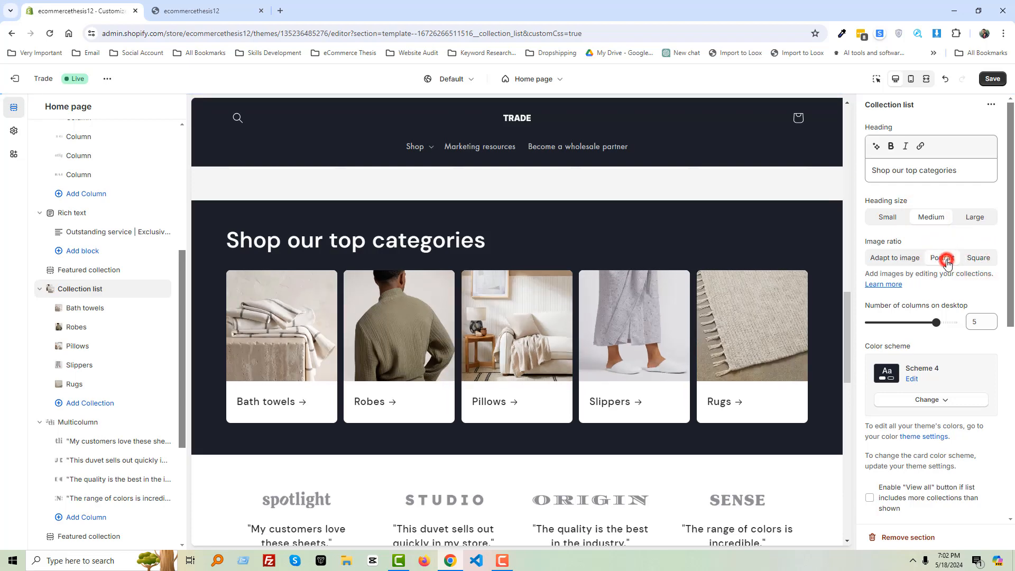
click(945, 263)
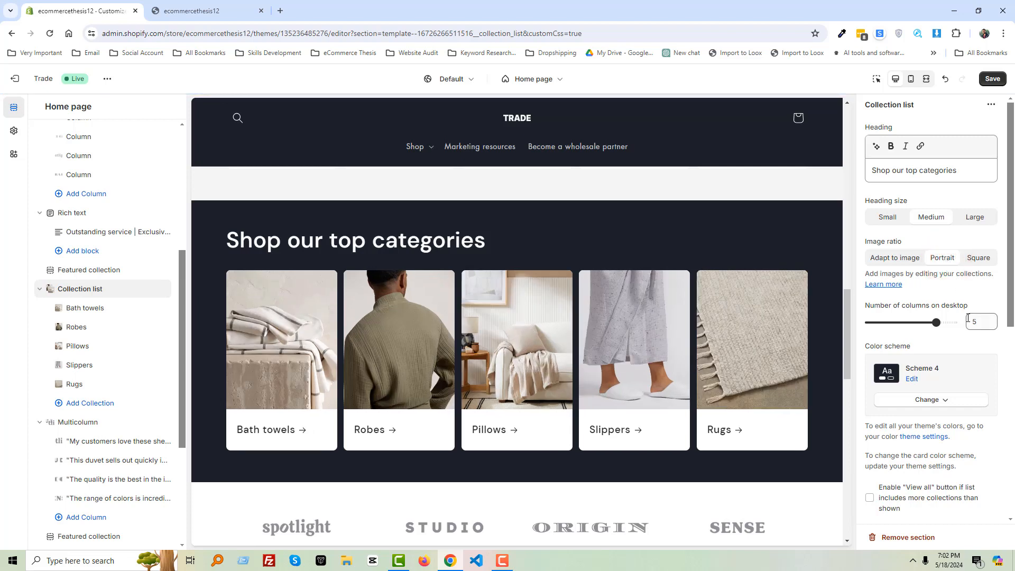
- Enable the collection list's "View all" button and swipe on mobile, and save the theme
scroll(969, 317, down, 3)
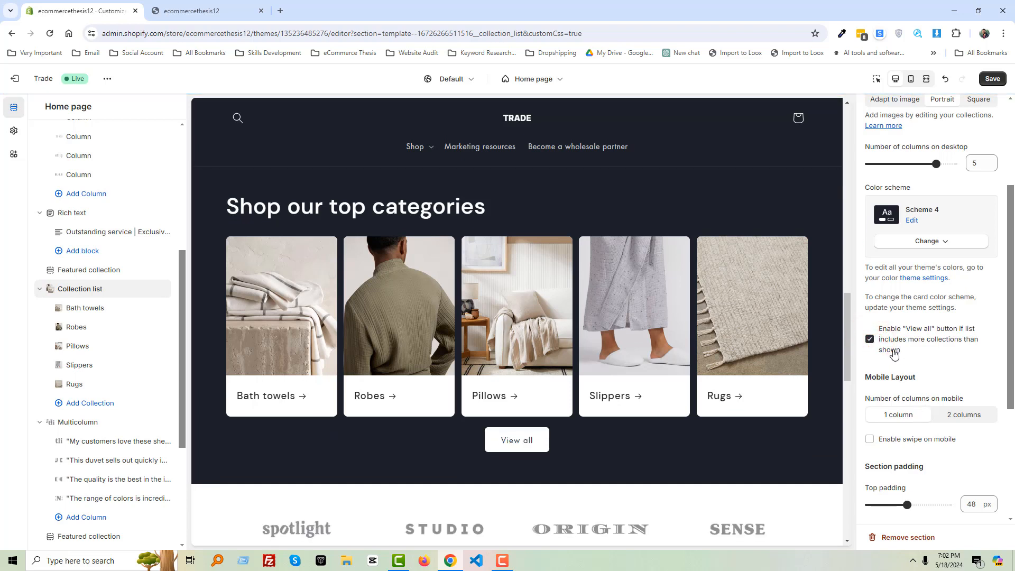
scroll(894, 373, down, 1)
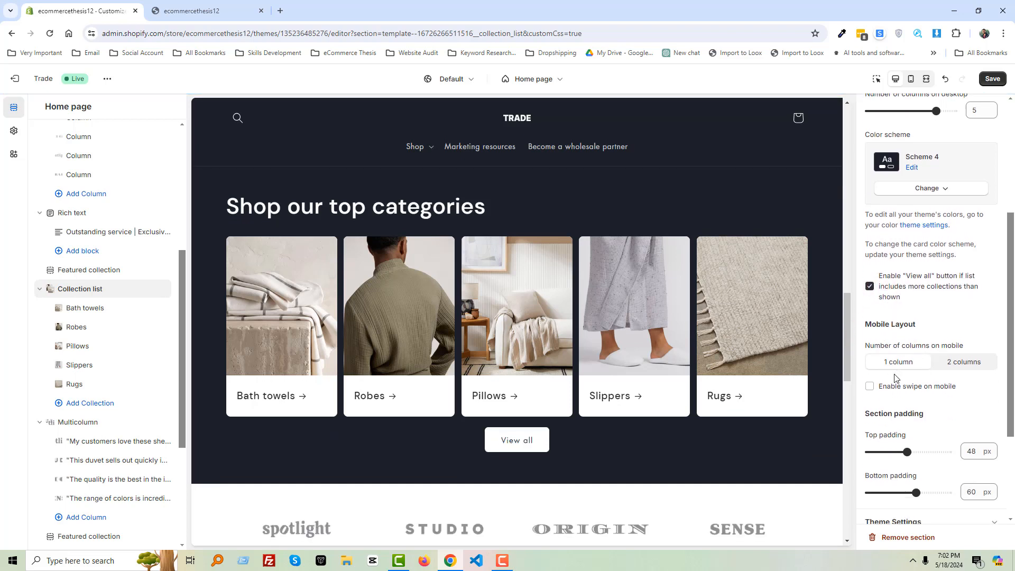
click(870, 387)
scroll(874, 391, down, 1)
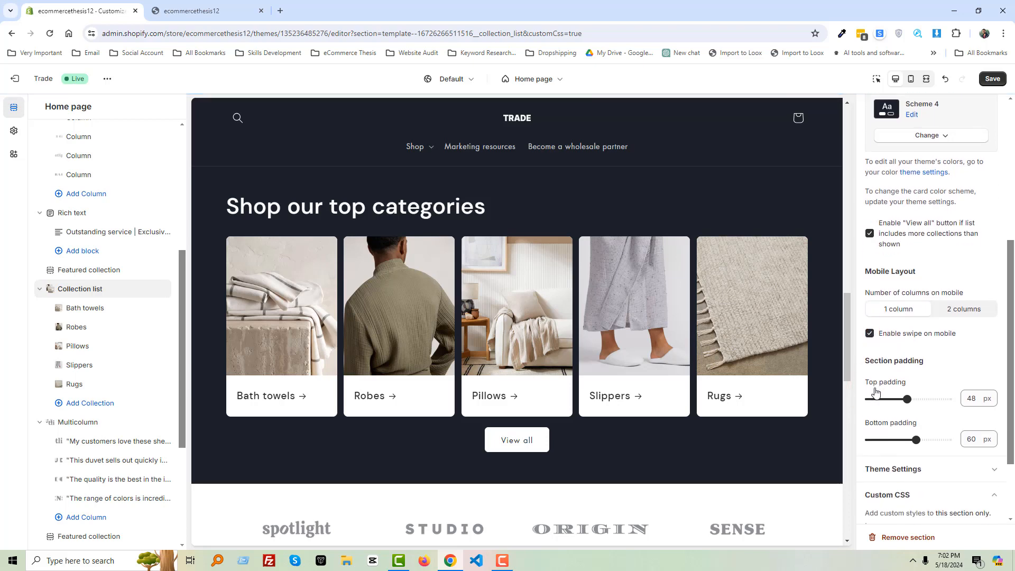
scroll(575, 376, up, 3)
scroll(572, 375, down, 6)
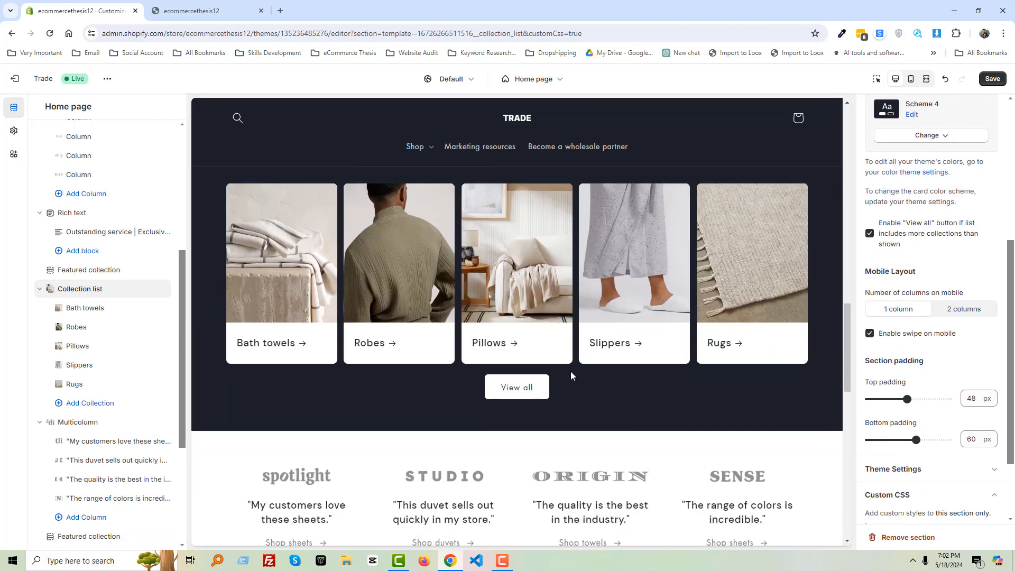
scroll(570, 371, up, 4)
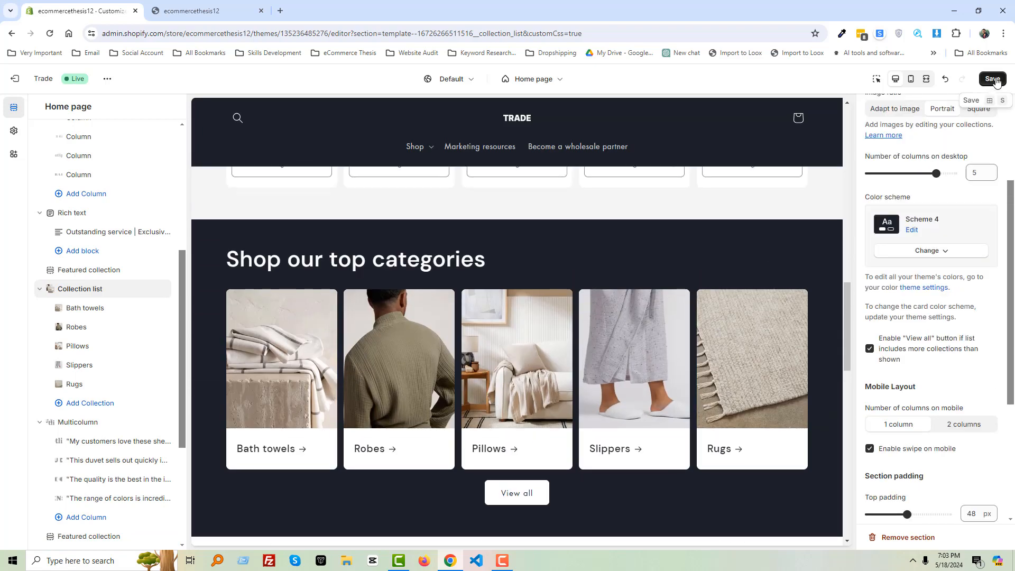
click(992, 79)
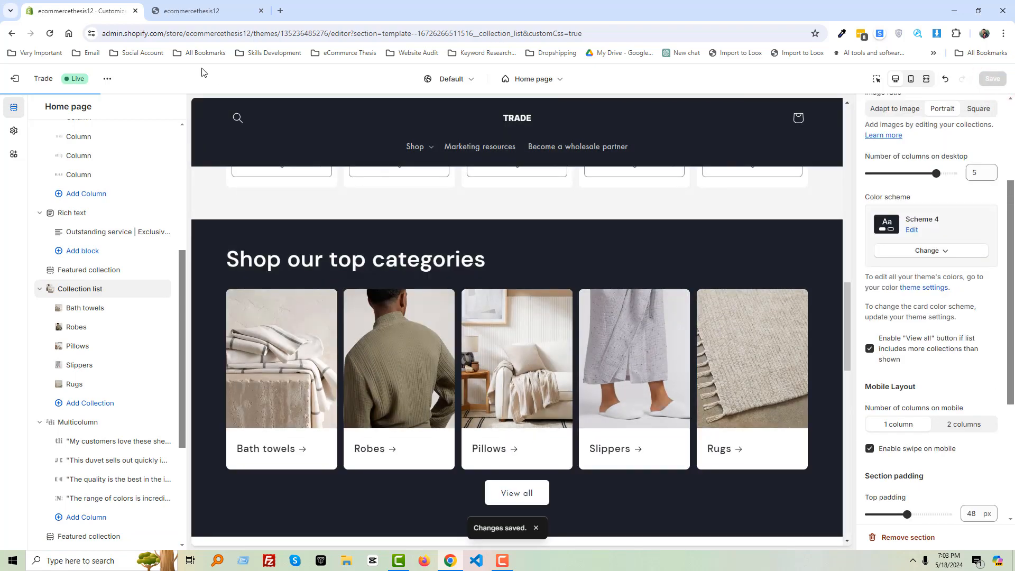
- Switch to the storefront, reload it and check the "Shop our top categories" section
click(217, 13)
right_click(154, 282)
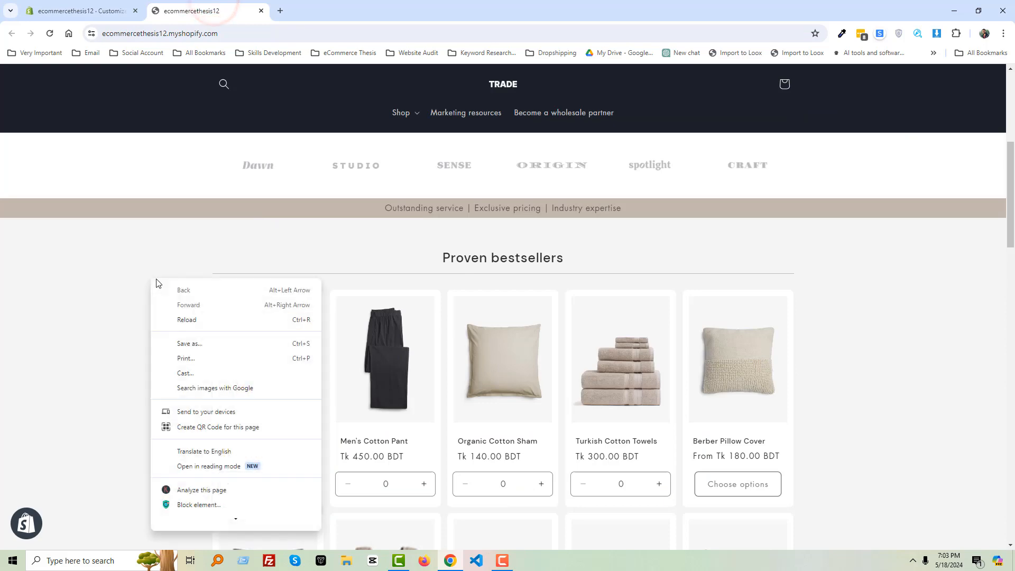
click(180, 320)
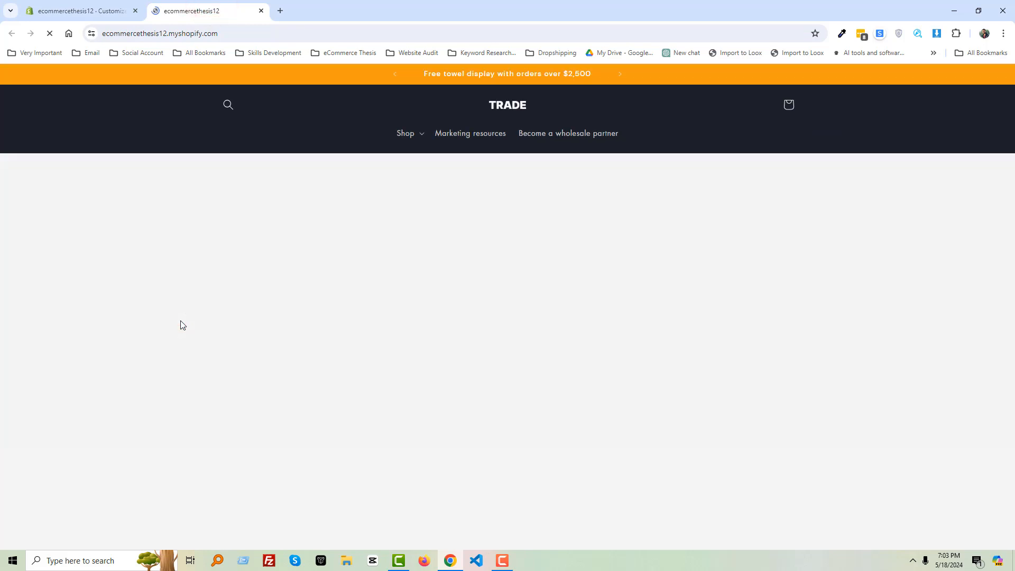
scroll(182, 321, down, 5)
scroll(182, 325, down, 8)
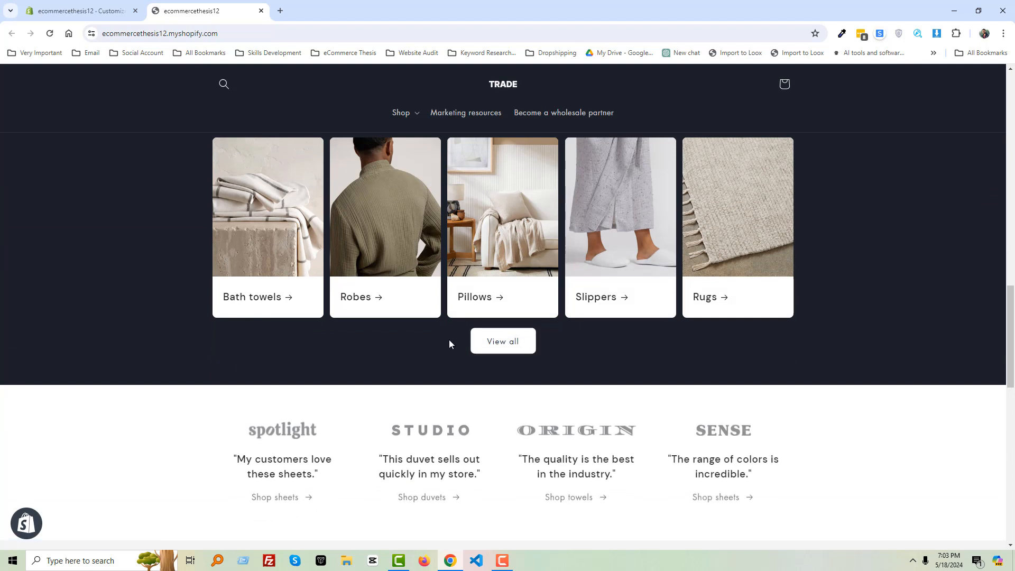
- Inspect the "View all" button below the top categories and select its link element with the button class
right_click(602, 344)
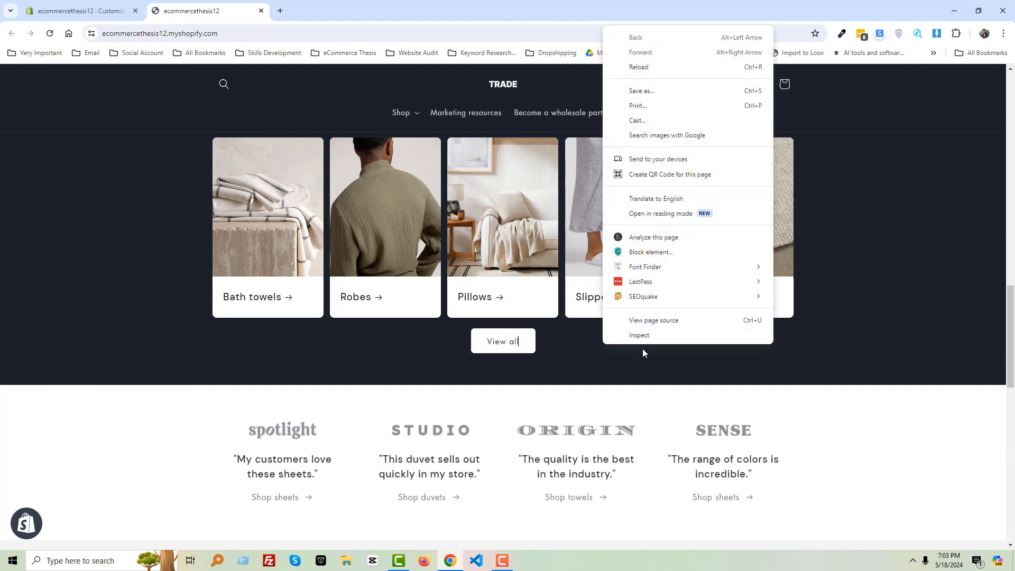
click(667, 333)
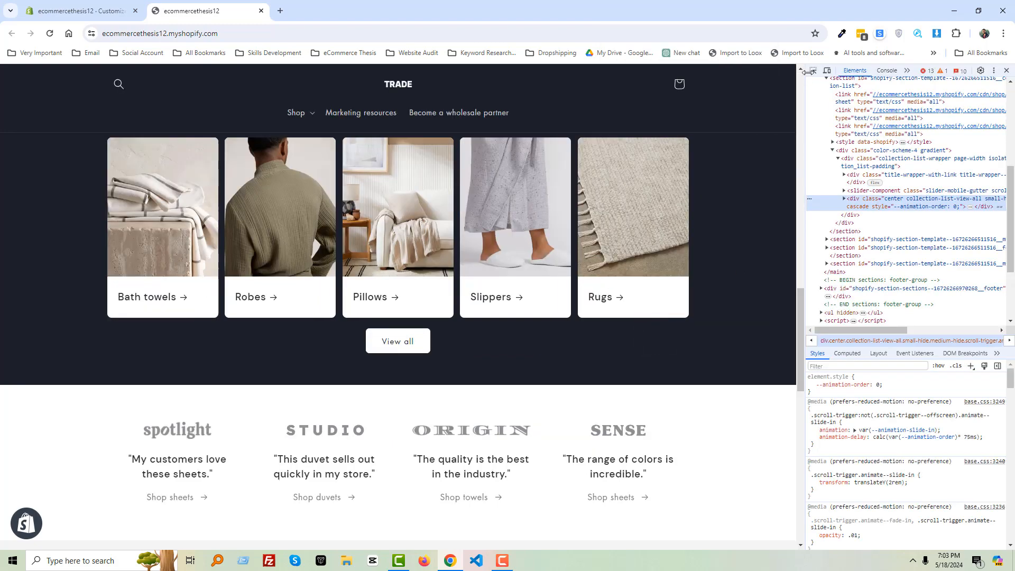
click(813, 70)
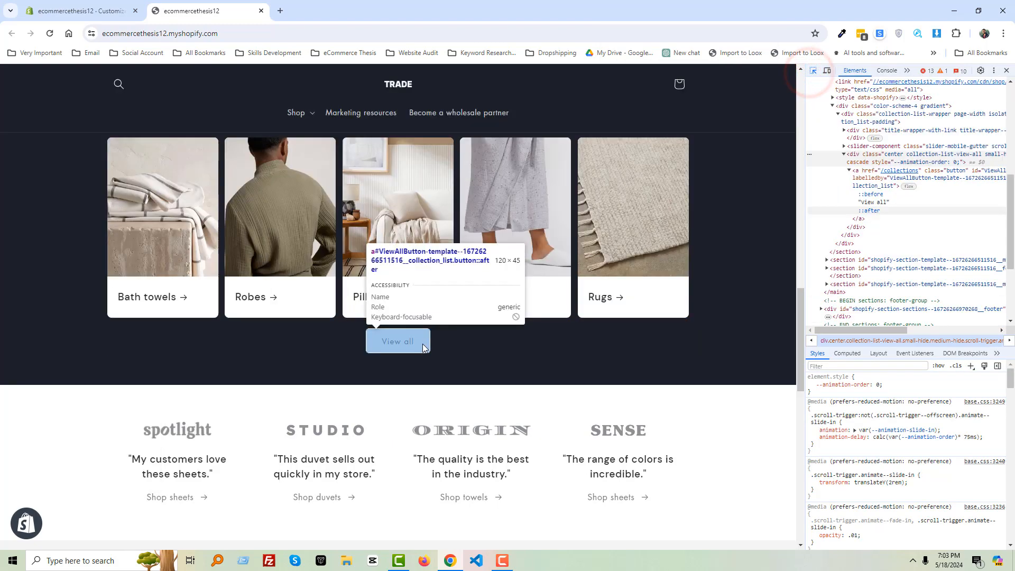
click(423, 343)
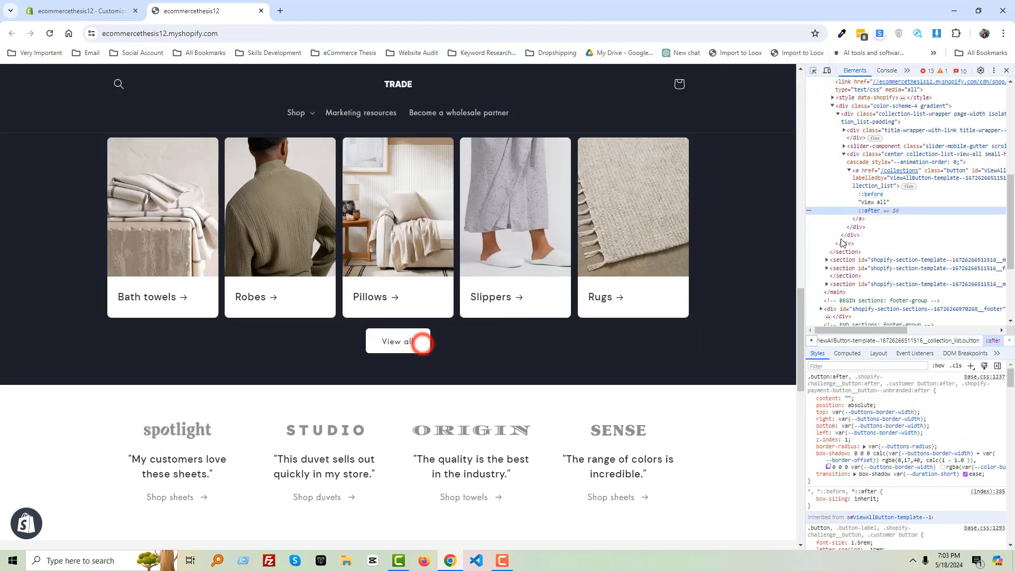
click(872, 186)
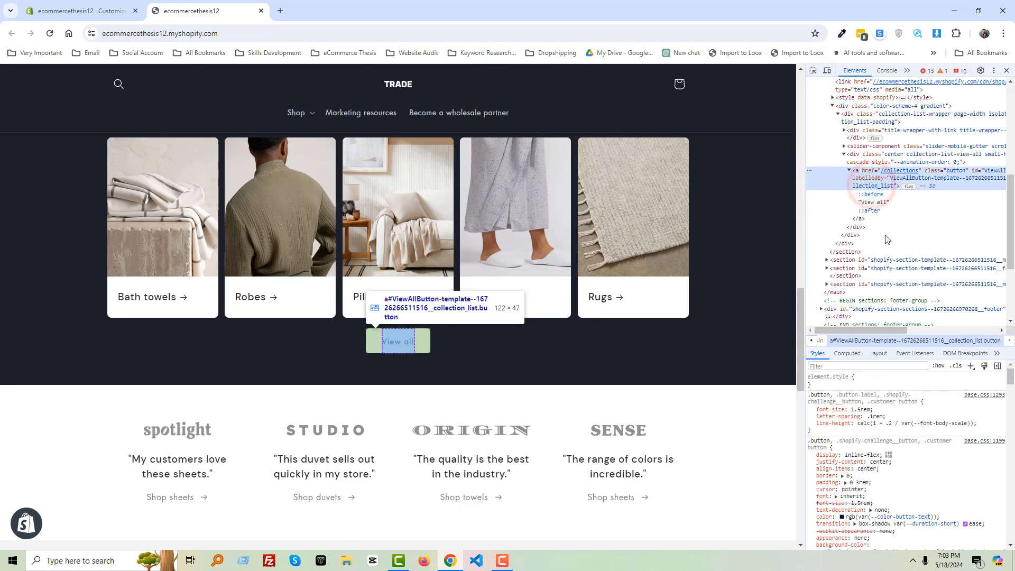
- Add a new style rule in the inspector with the selector .button:hover
click(971, 366)
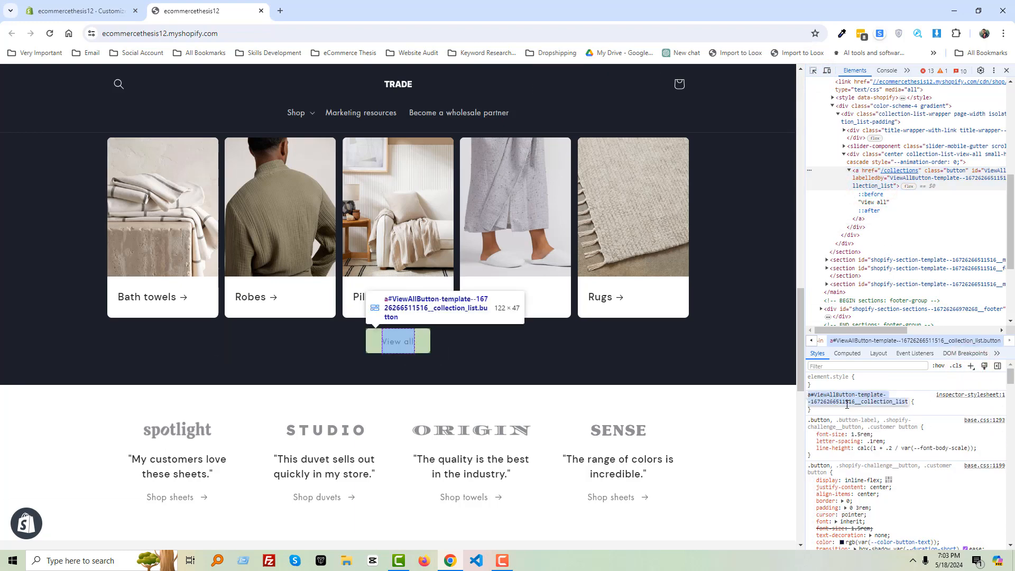
double_click(955, 170)
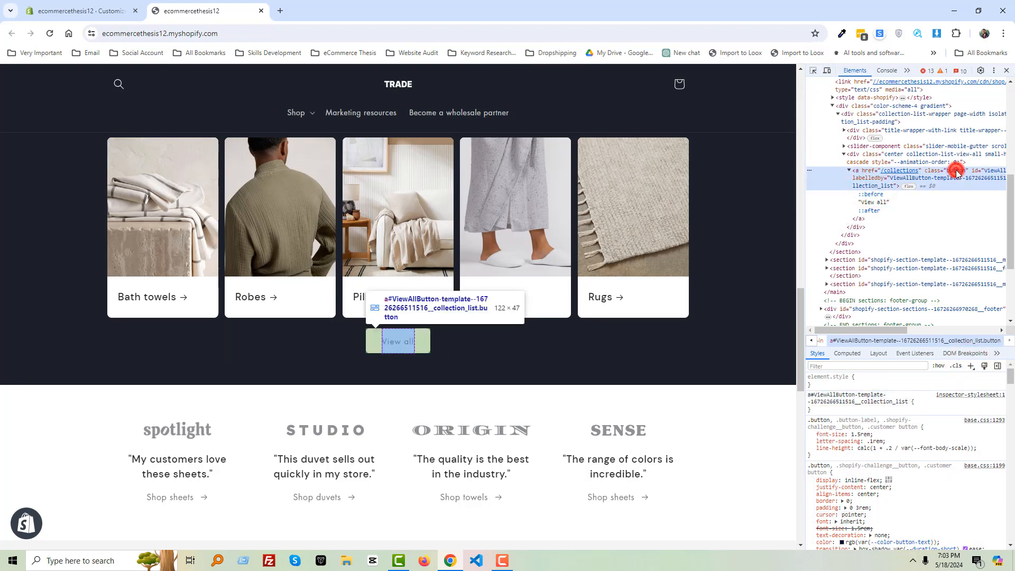
click(858, 397)
text(.button:hover)
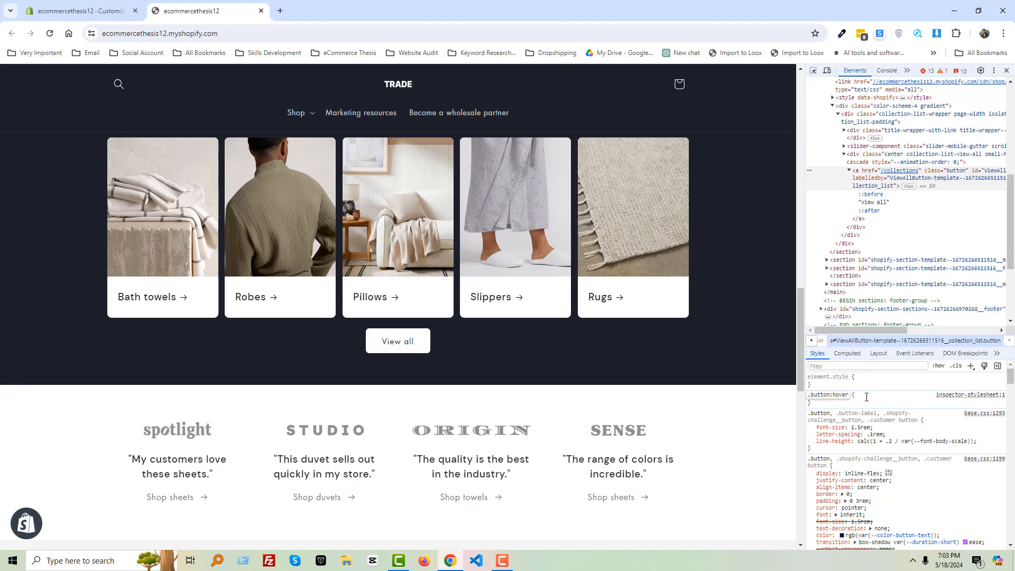
- Add the declaration background: red to the .button:hover rule
click(865, 397)
text(background)
key(Tab)
text(r)
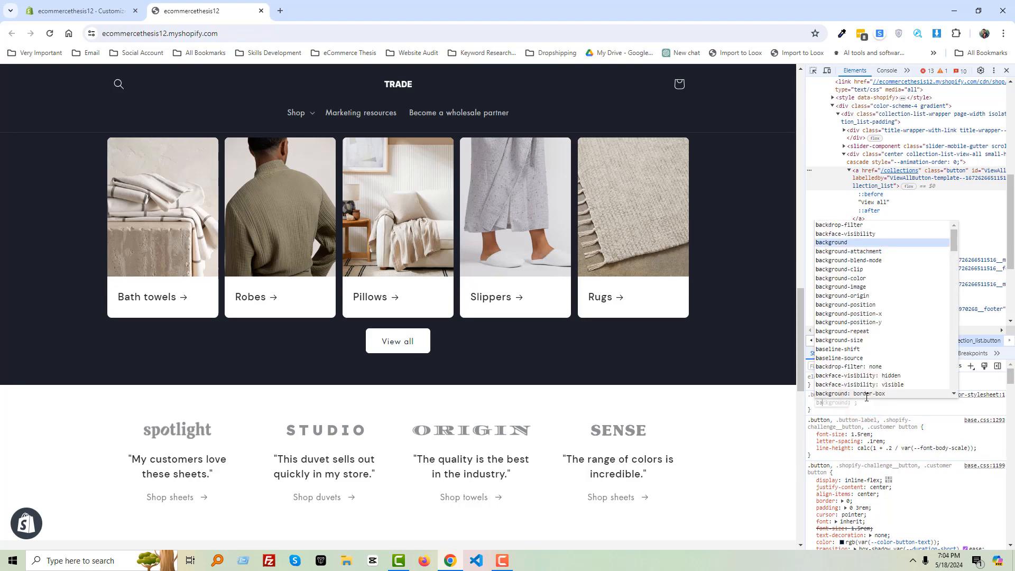
text(ed)
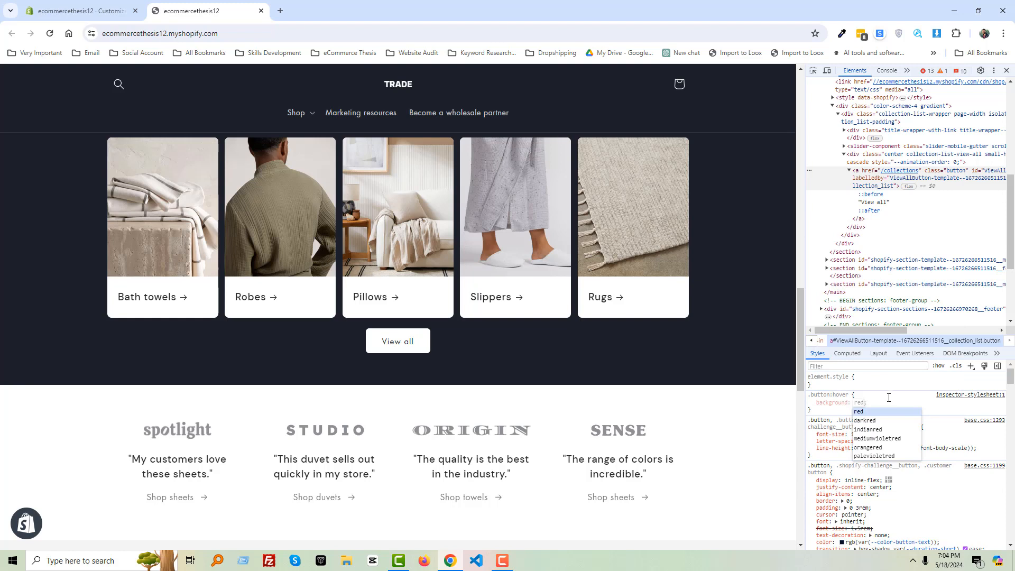
key(Return)
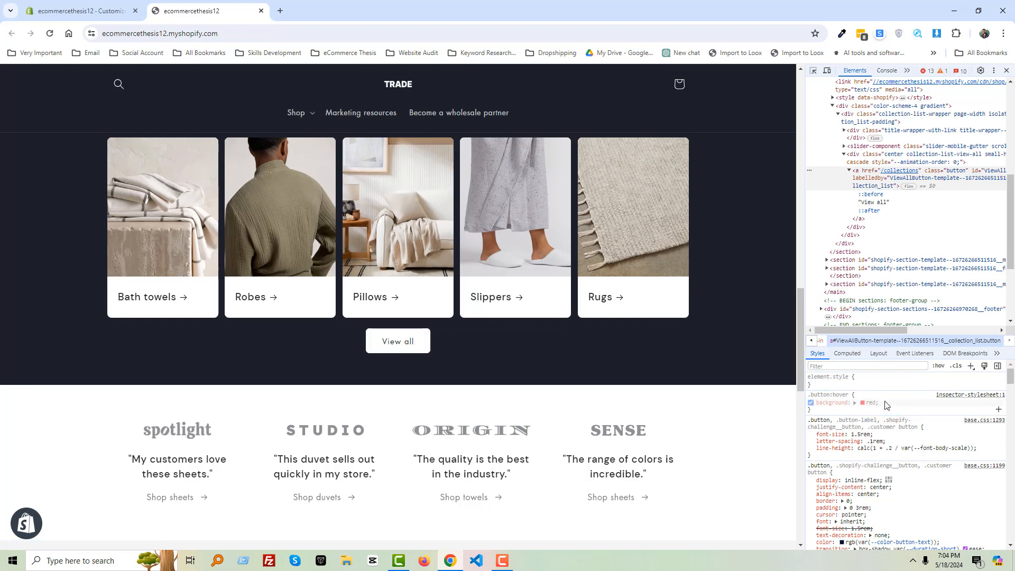
- Replace the .button:hover background with the mustard colour sampled from the Geo Flatweave Rug image, and return to the top categories section
scroll(572, 413, up, 7)
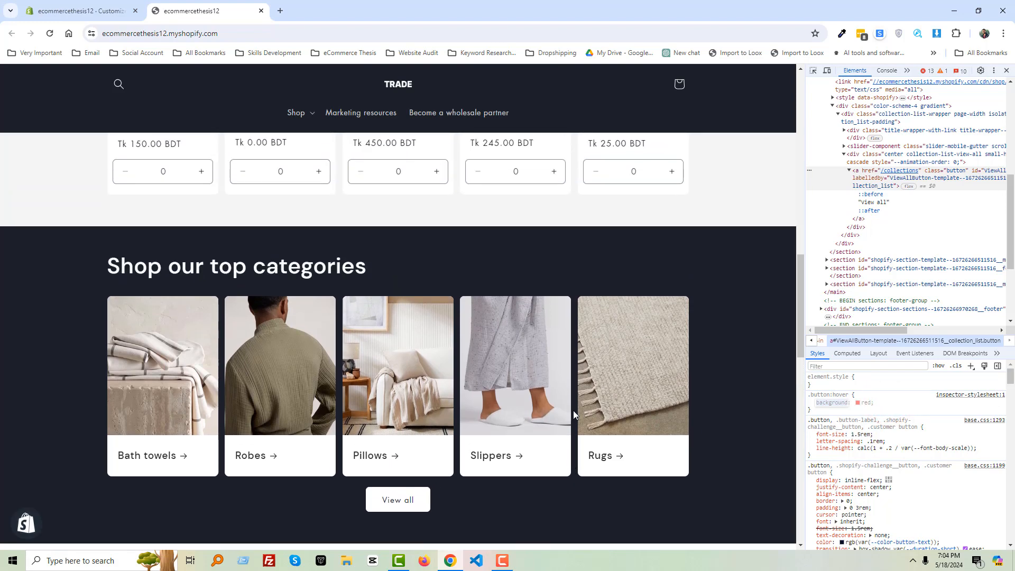
scroll(574, 414, up, 5)
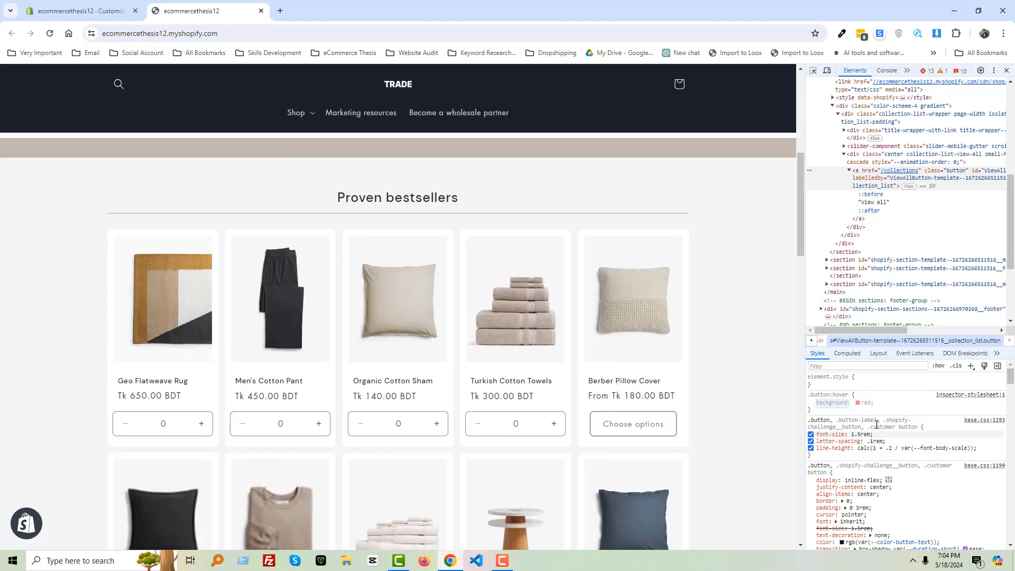
click(862, 403)
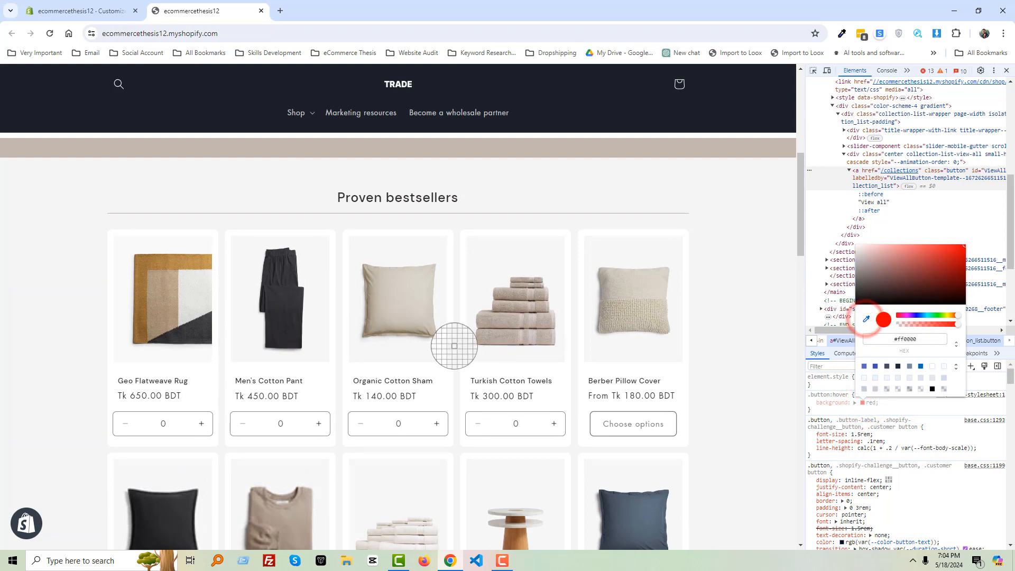
click(191, 263)
click(910, 404)
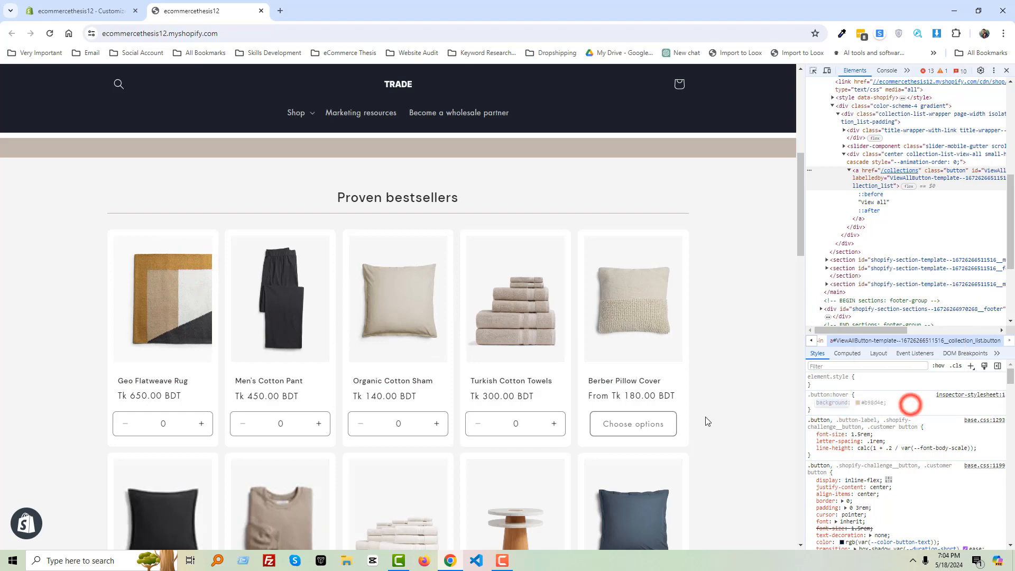
scroll(497, 428, down, 8)
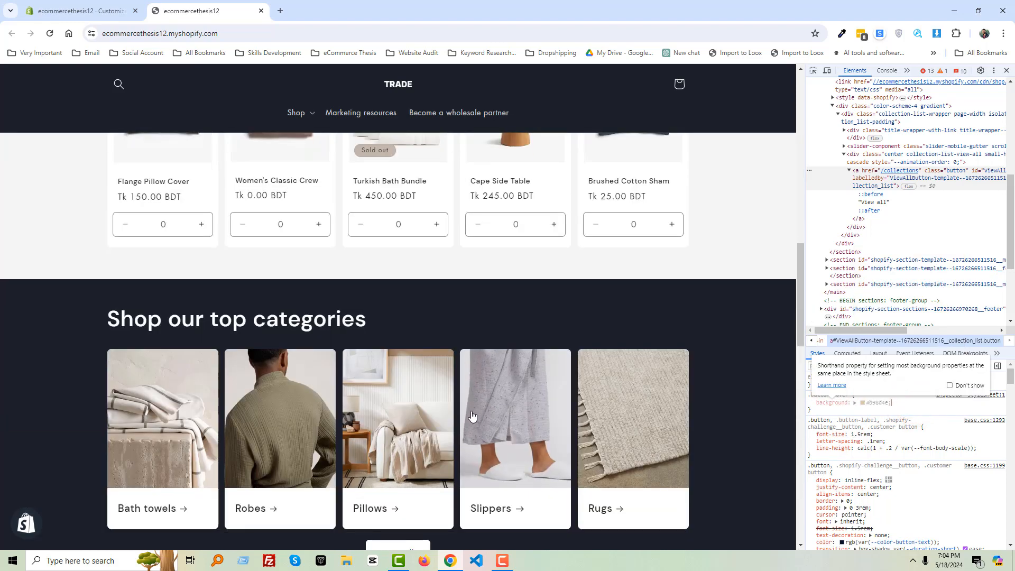
- Add the declaration color: #fff to the .button:hover rule for the View all button
scroll(472, 416, down, 4)
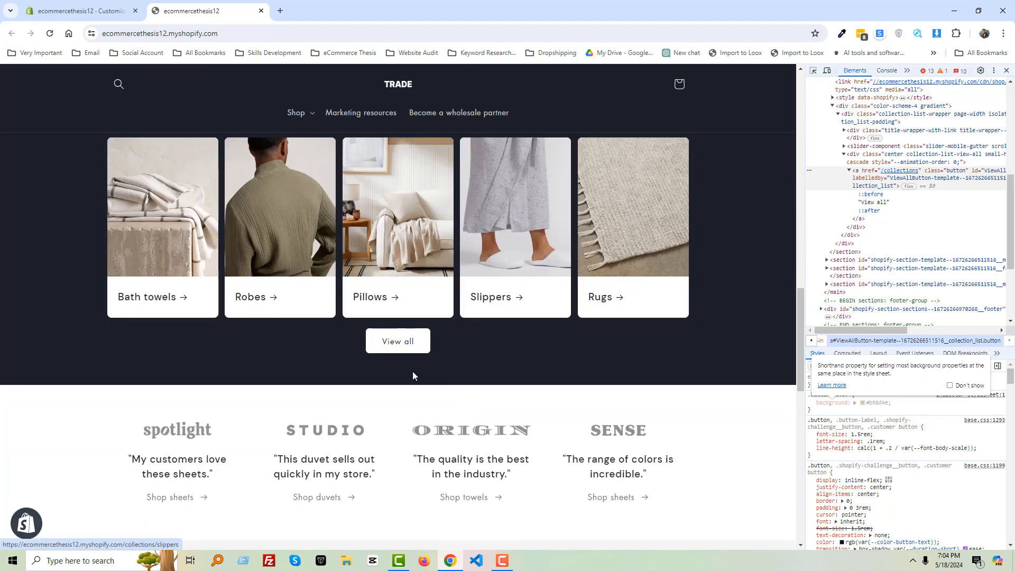
click(912, 406)
click(903, 412)
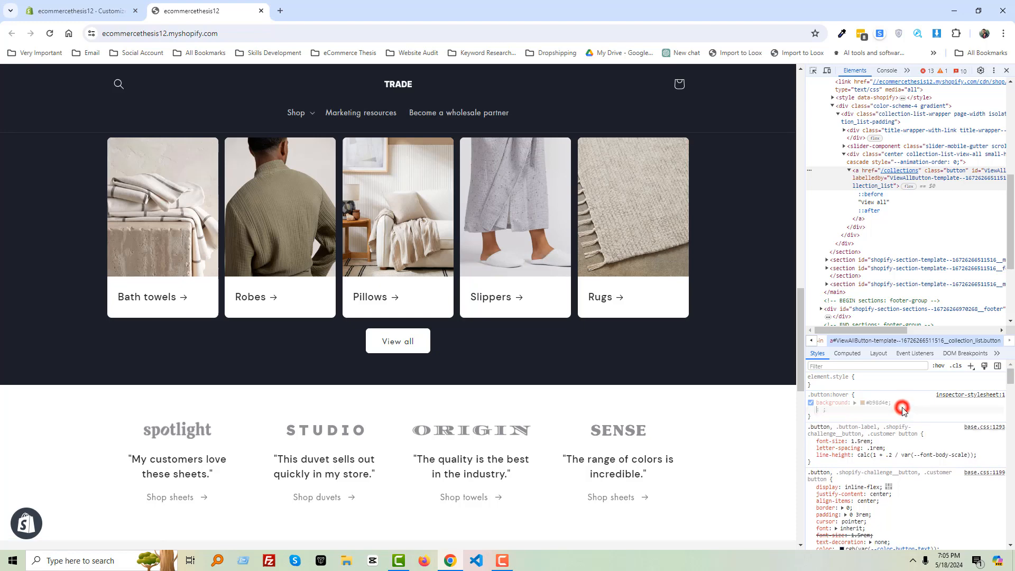
text(color)
key(Tab)
text(#)
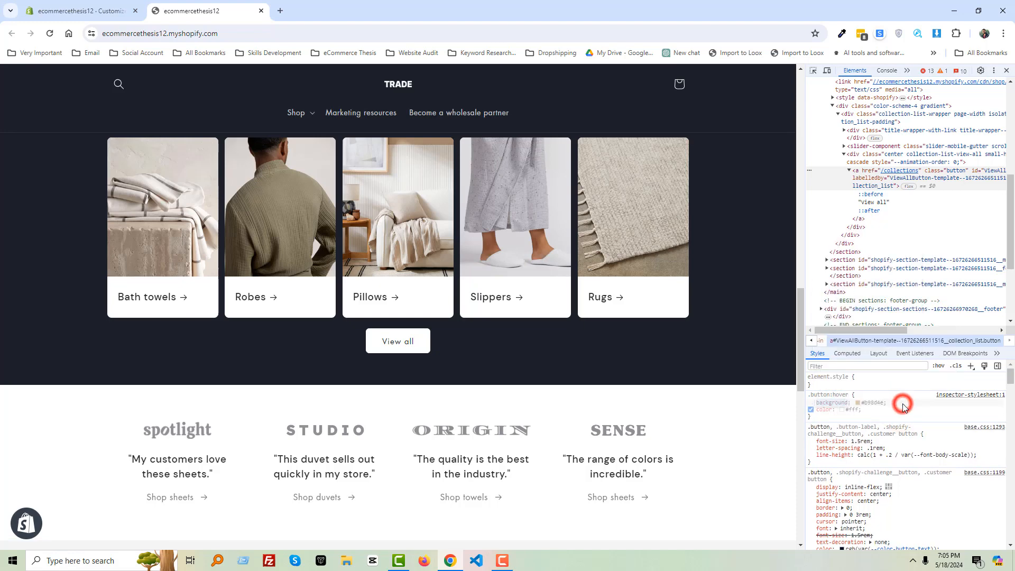
click(934, 406)
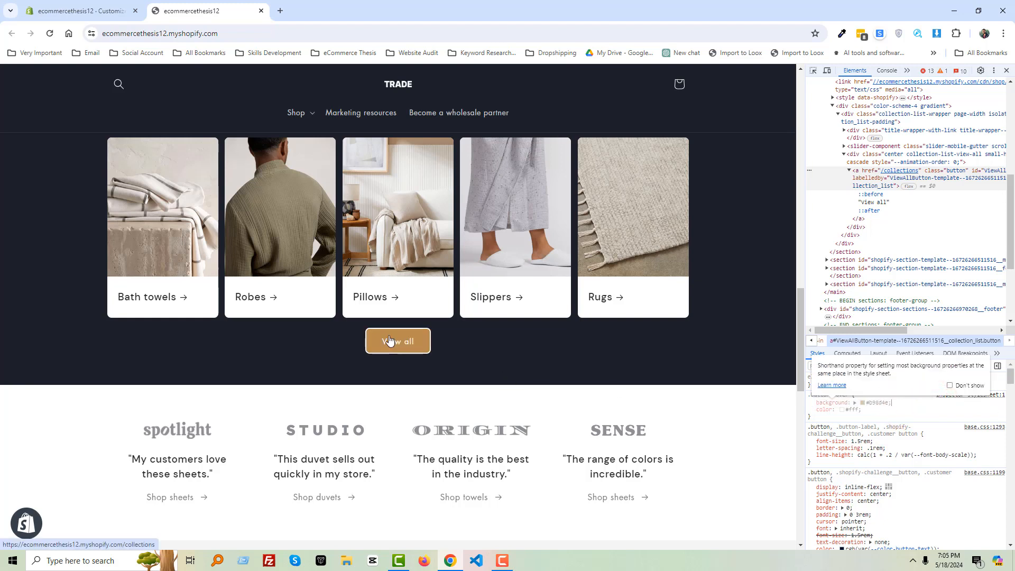
- Copy the .button:hover rule with background #b98d4e and color #fff into the Collection list section's custom CSS in the theme editor, and save
right_click(827, 396)
click(855, 425)
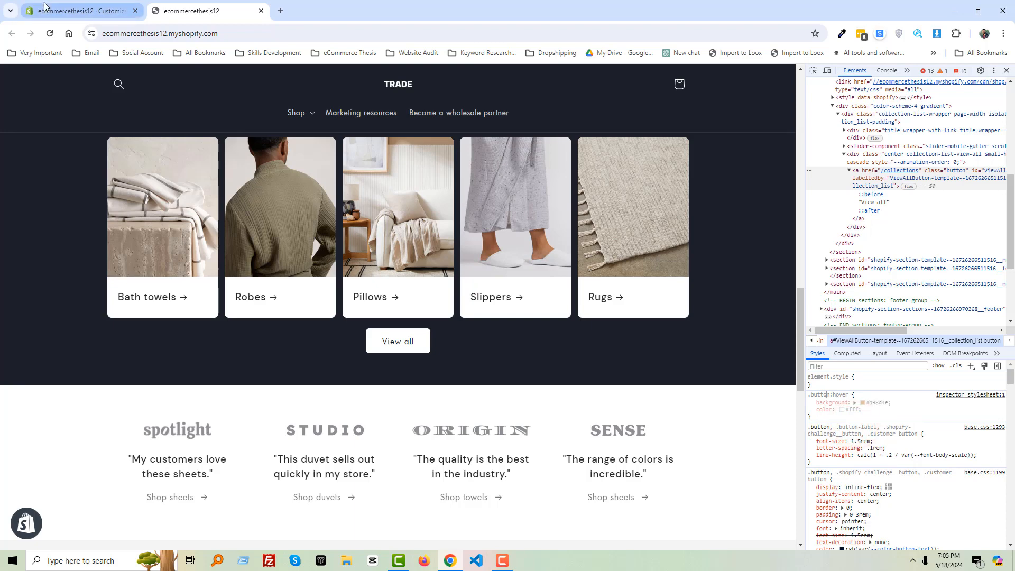
click(79, 10)
scroll(955, 413, down, 4)
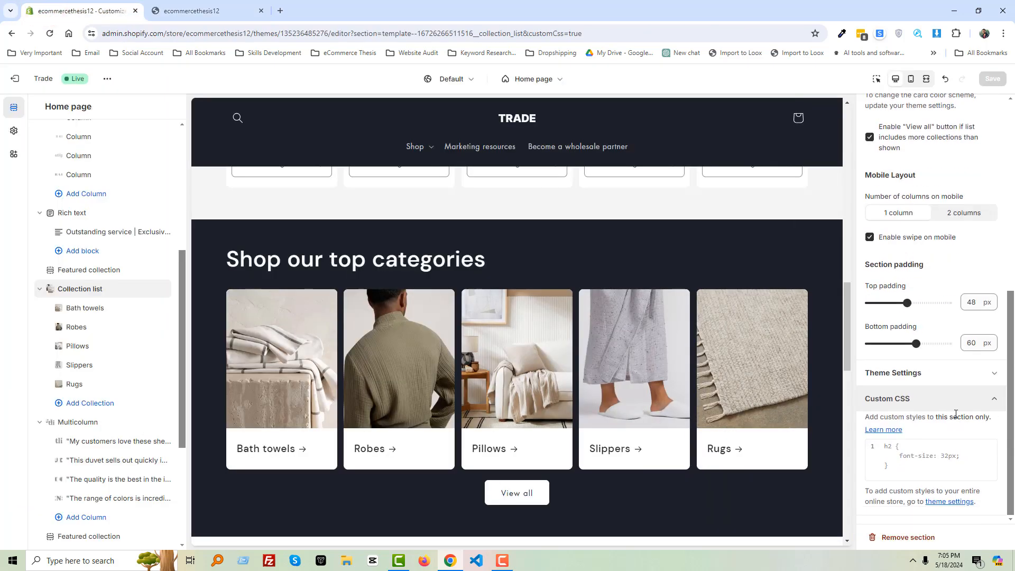
click(929, 461)
text(.button:hover {     background: #b98d4e;     color: #fff; })
scroll(483, 501, down, 1)
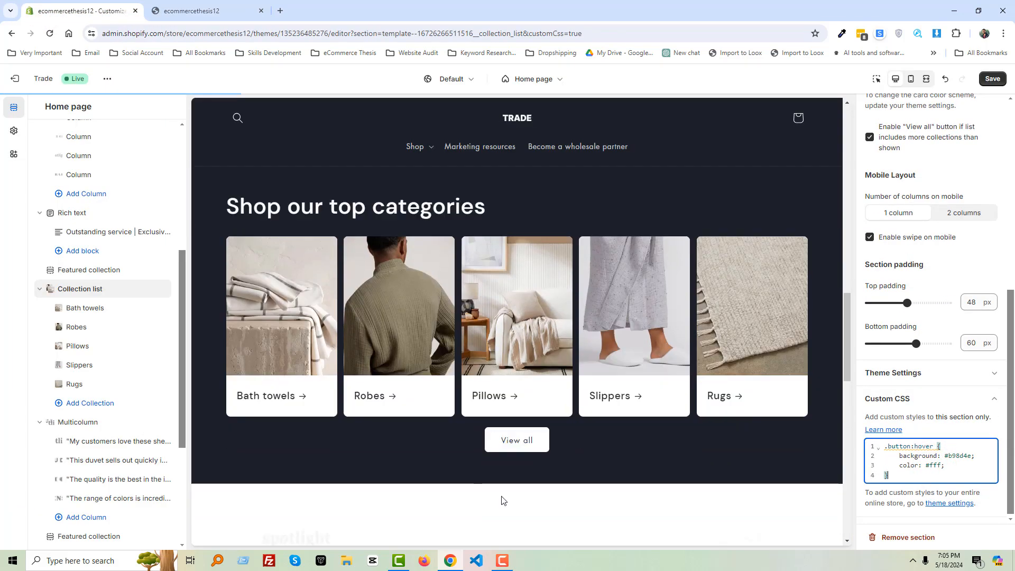
click(992, 78)
- Set the testimonial Multicolumn section's secondary background to Show as column background in the theme editor, and save
key(ctrl+Tab)
scroll(574, 359, down, 2)
scroll(573, 359, down, 1)
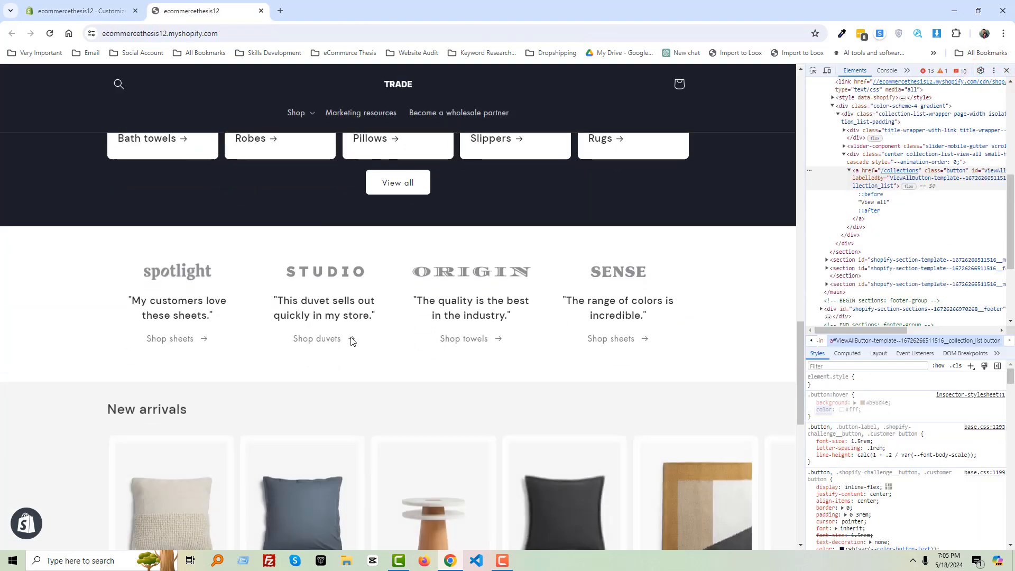
drag(92, 247, 710, 341)
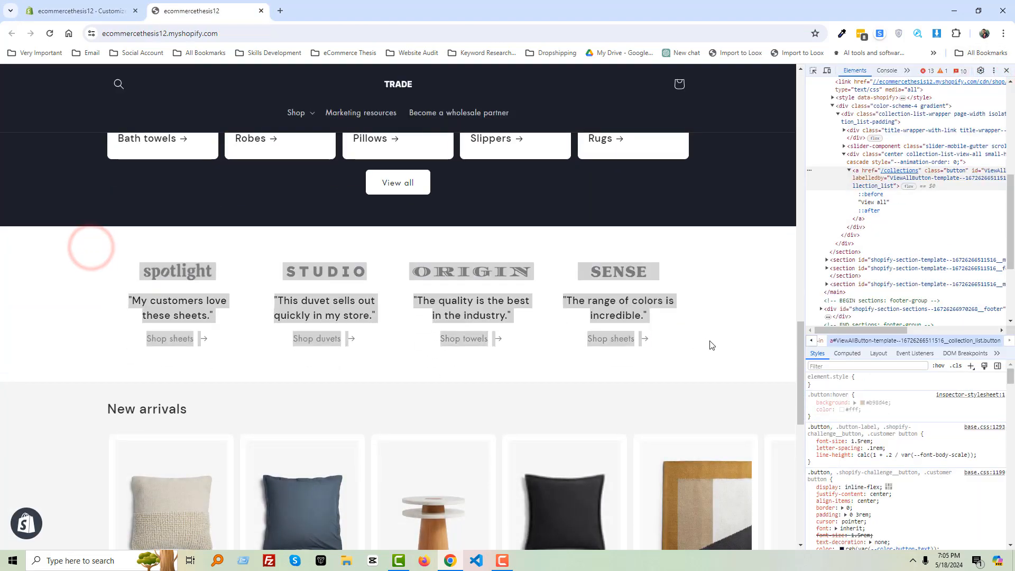
click(709, 341)
click(79, 10)
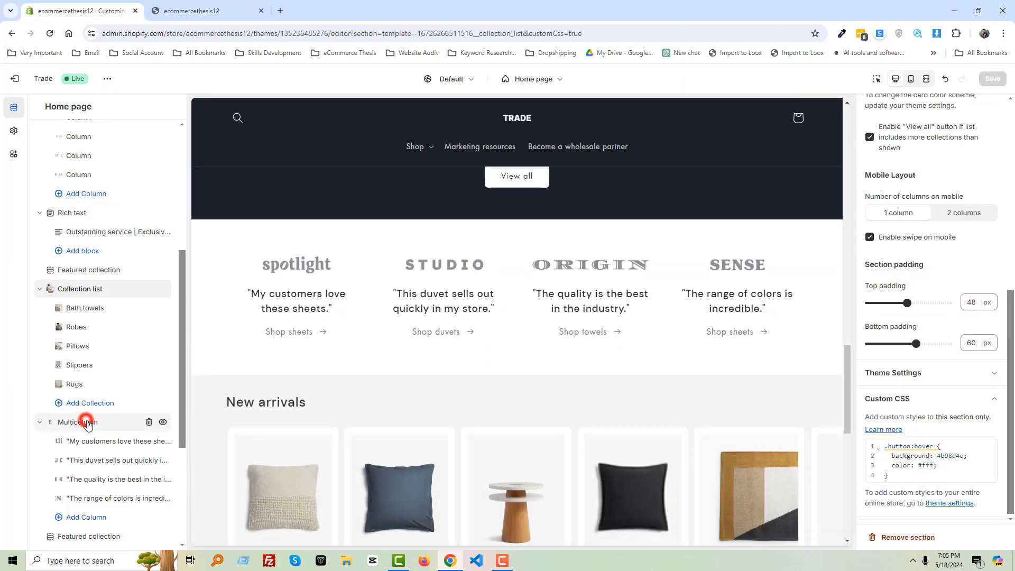
click(87, 423)
scroll(282, 382, up, 2)
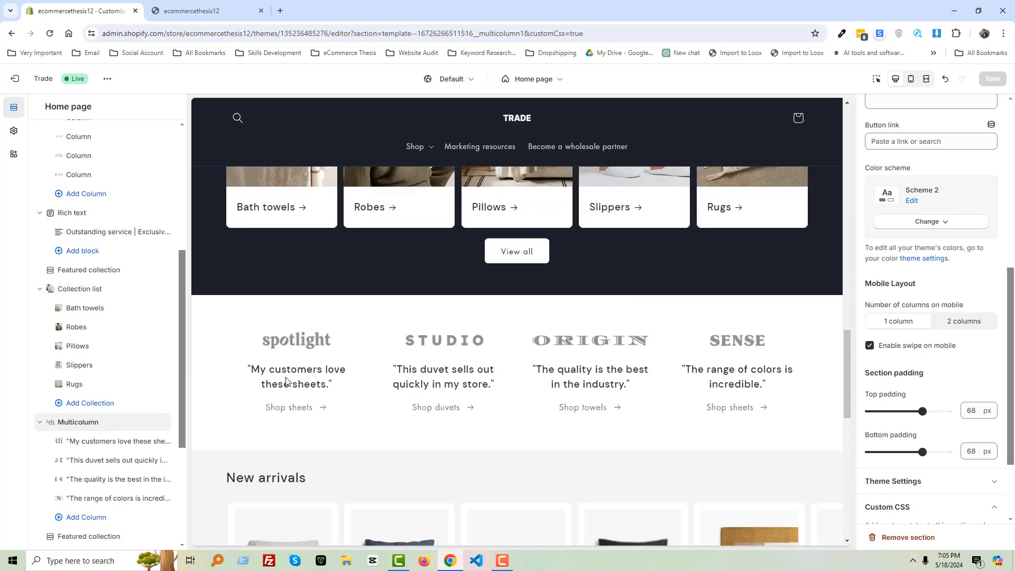
click(96, 424)
scroll(954, 322, up, 7)
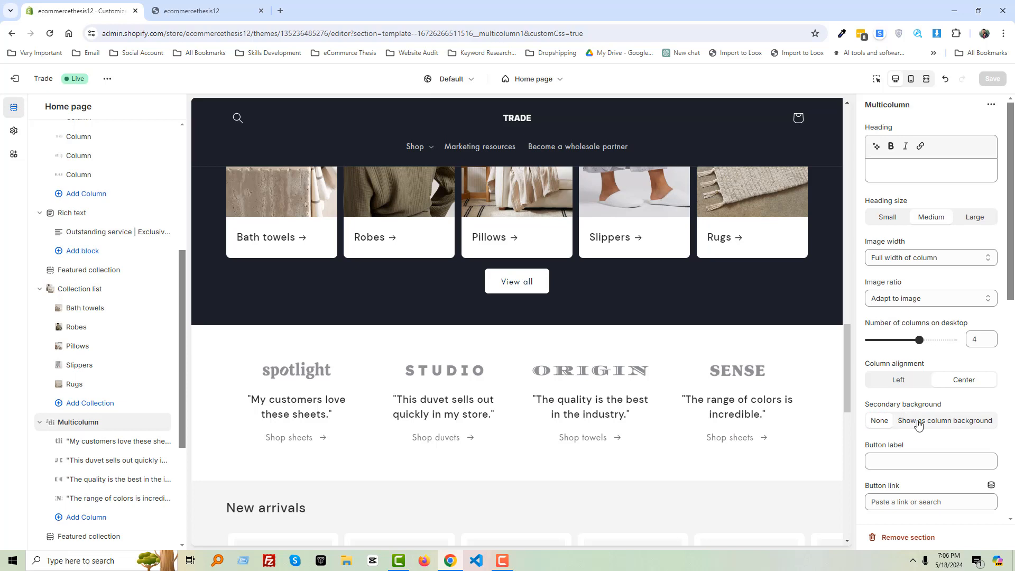
click(958, 423)
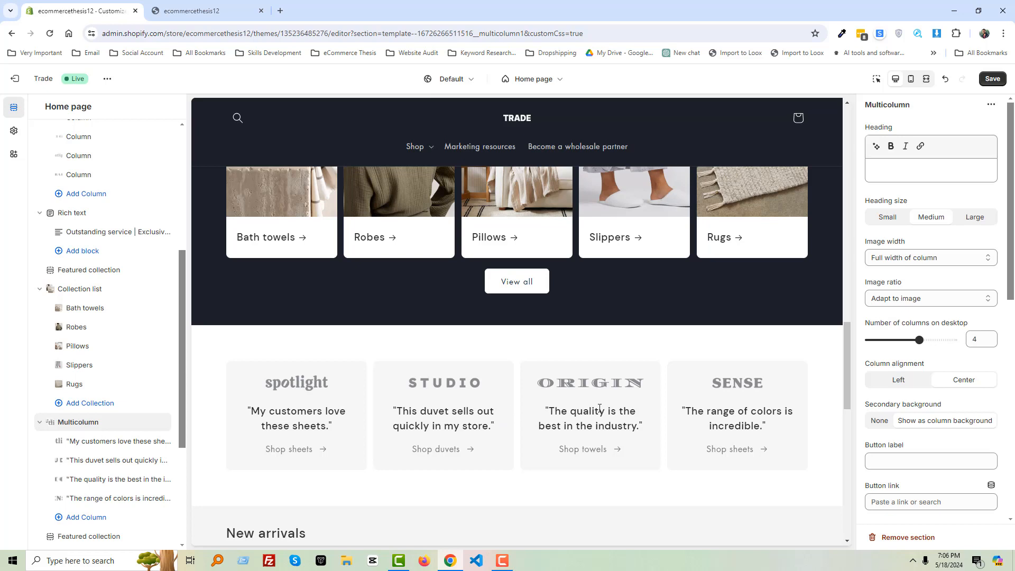
click(992, 79)
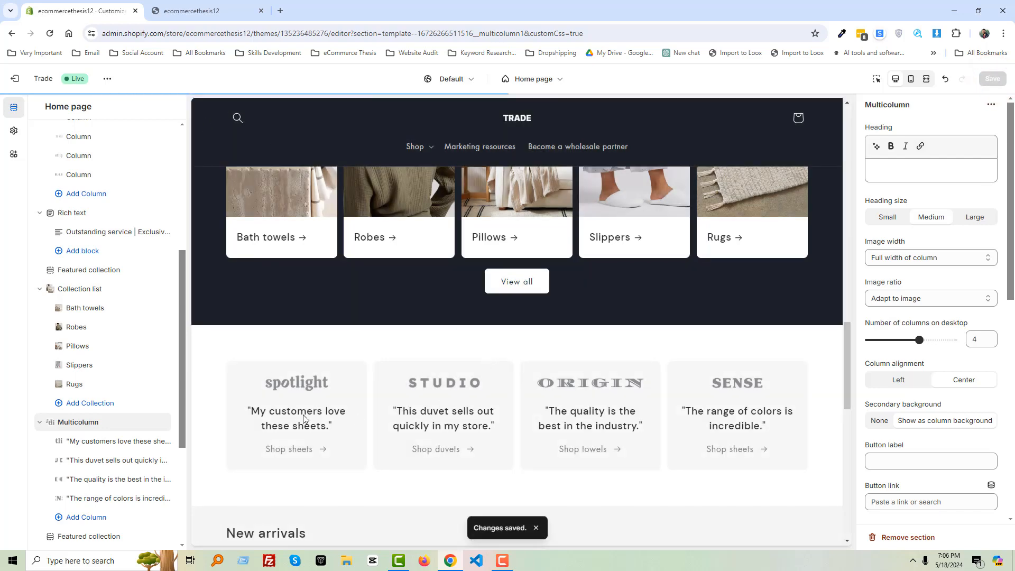
- Return to the storefront page, close the inspector and reload the page
click(221, 10)
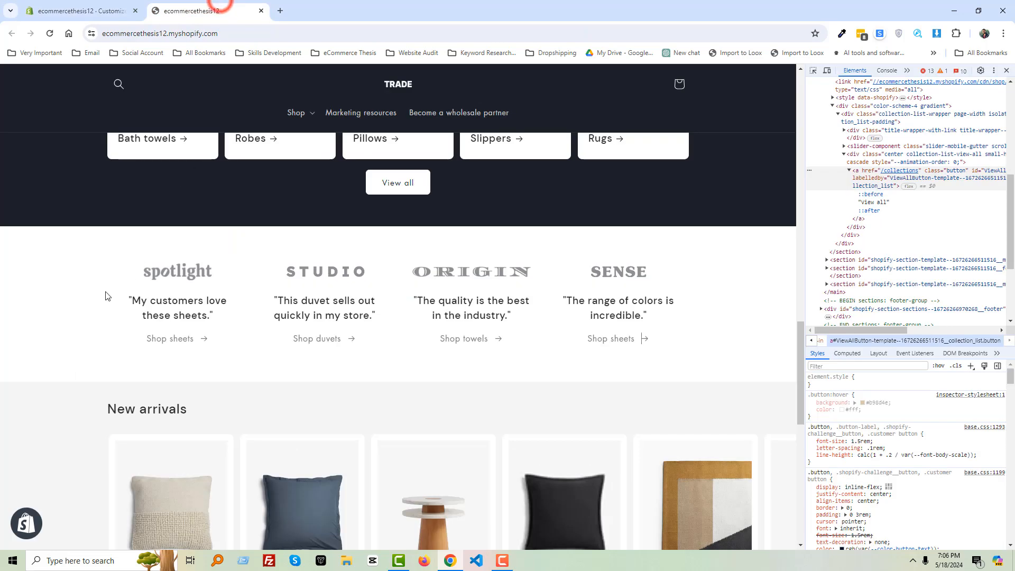
right_click(102, 297)
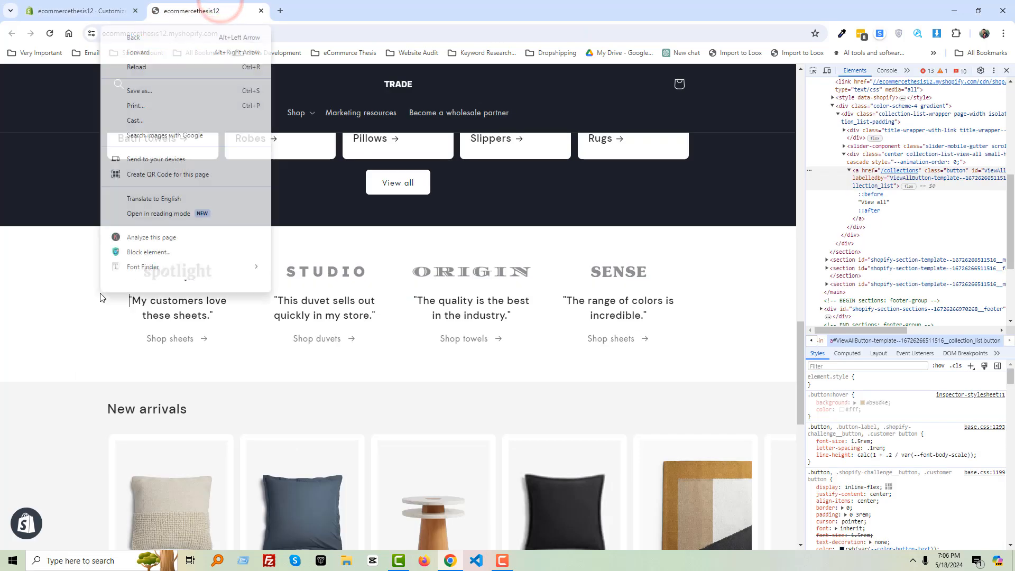
click(18, 424)
click(1006, 70)
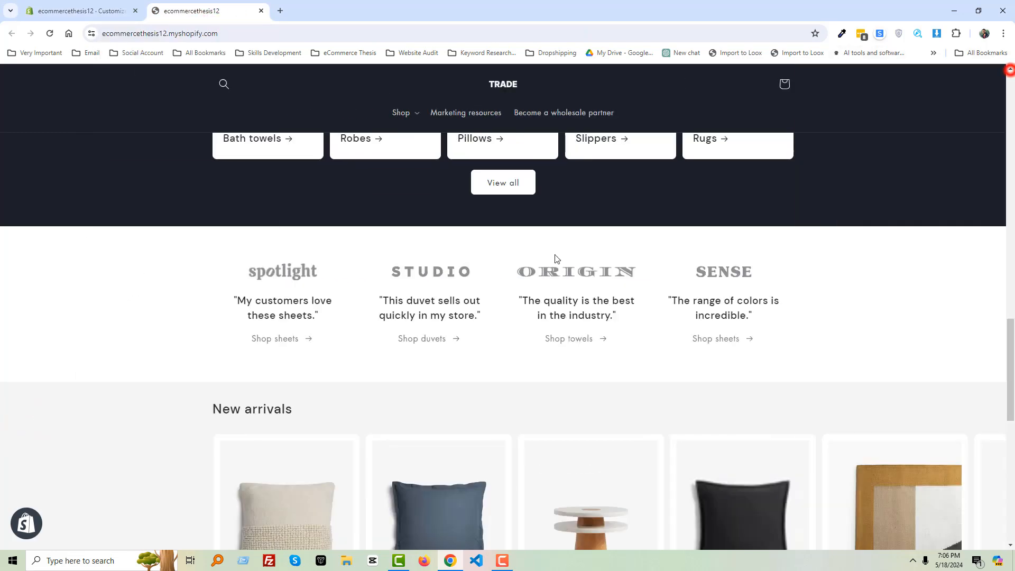
right_click(154, 308)
click(198, 63)
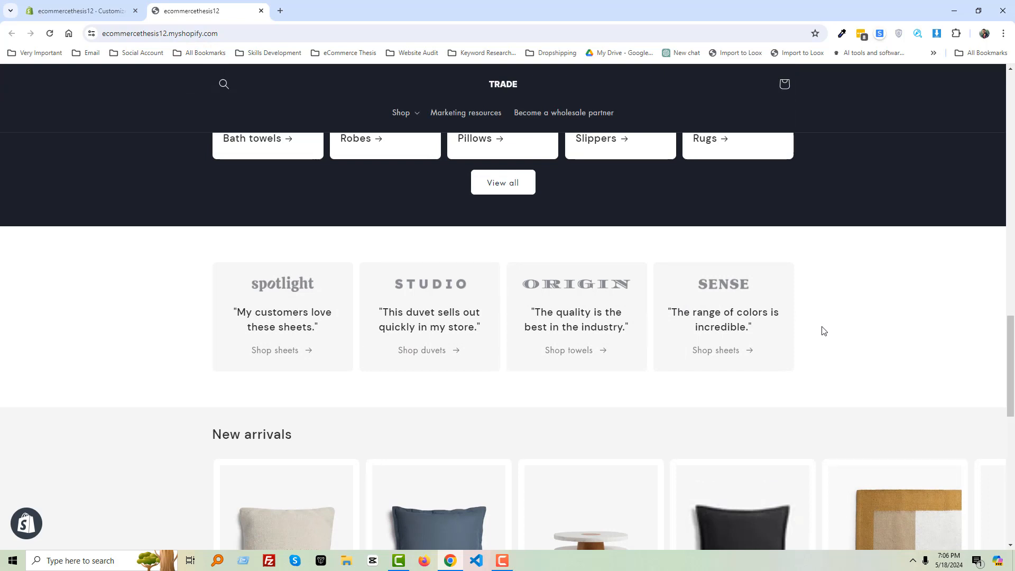
- Inspect the SENSE testimonial column, selecting its multicolumn-card element and the enclosing list item
right_click(822, 331)
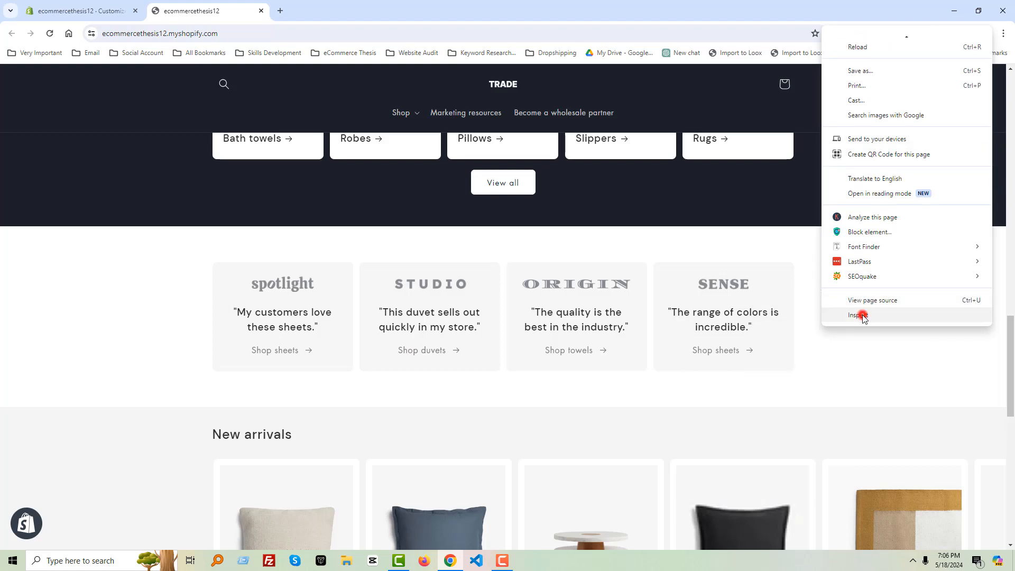
click(861, 315)
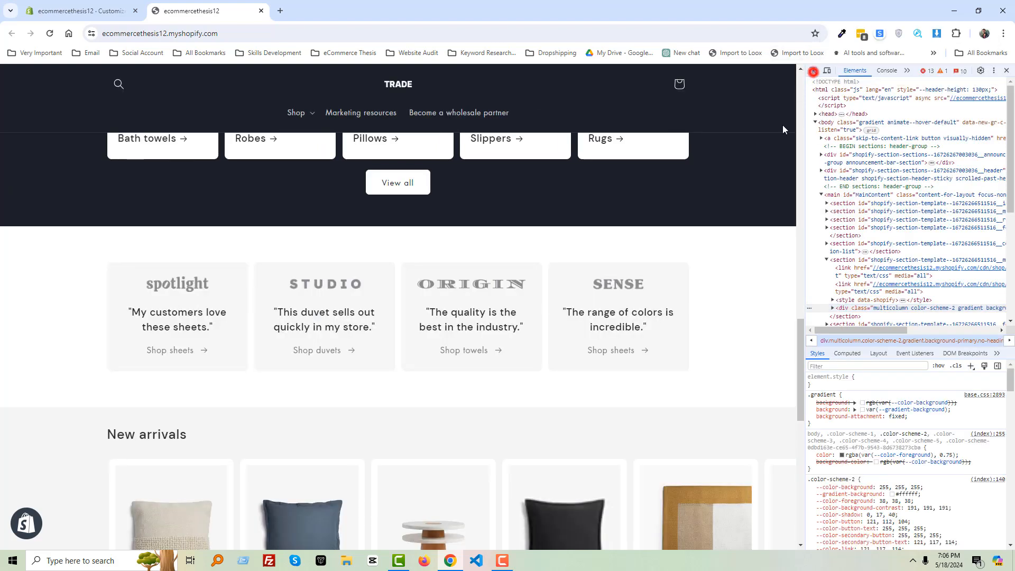
click(679, 274)
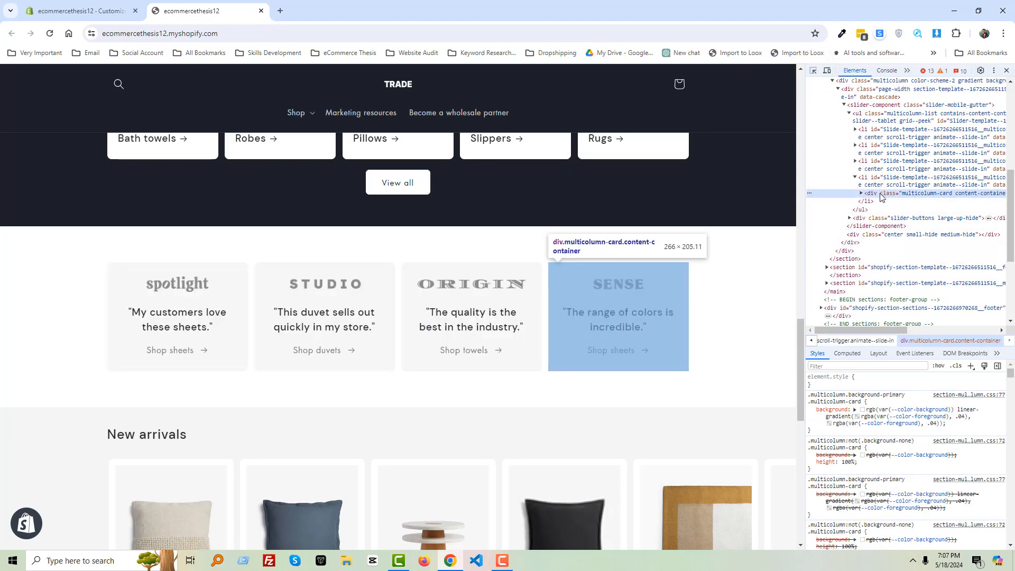
click(877, 180)
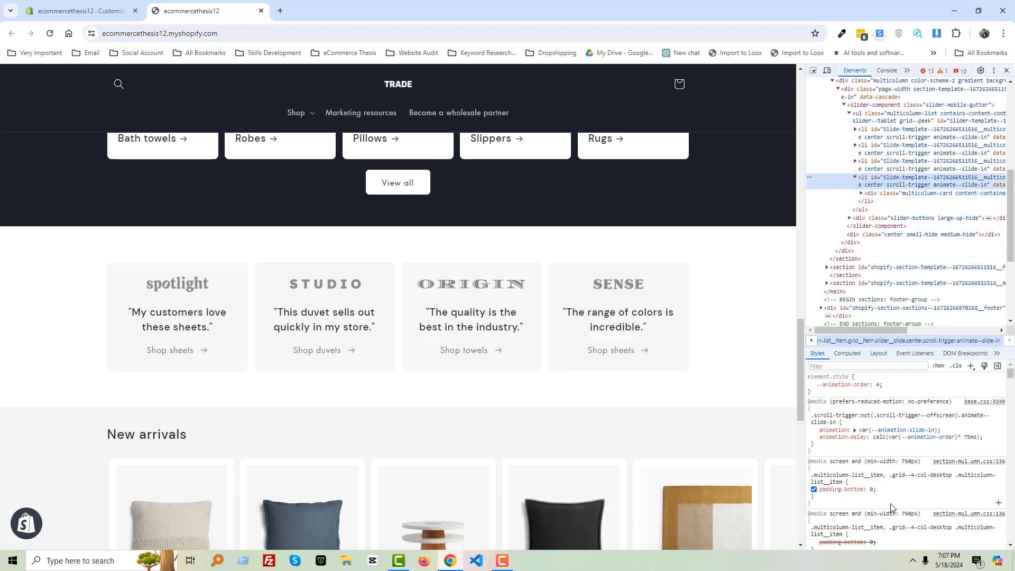
- Add a new style rule in the inspector with the selector .multicolumn.background-primary .multicolumn-card:hover
click(970, 367)
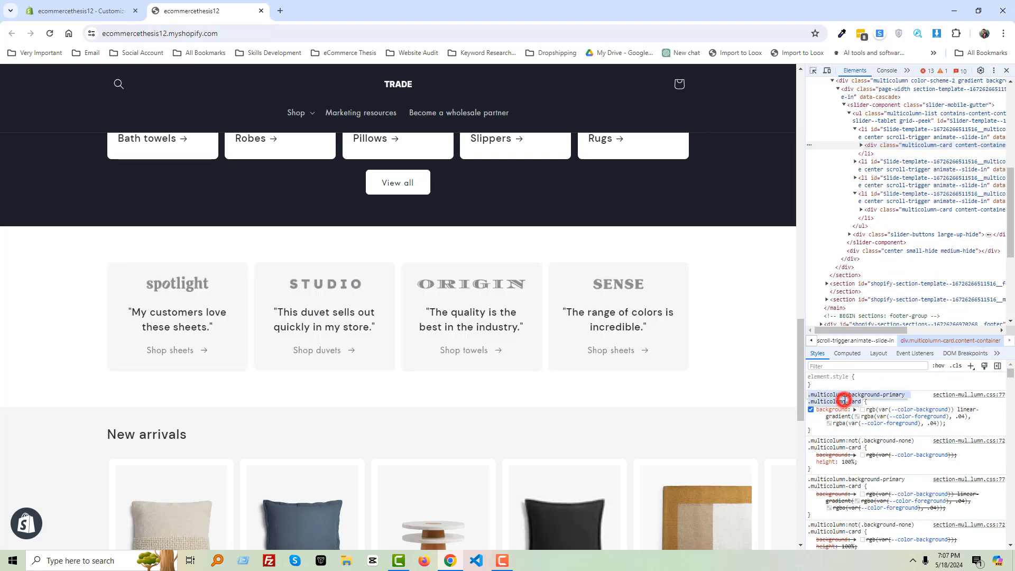
click(844, 401)
click(970, 366)
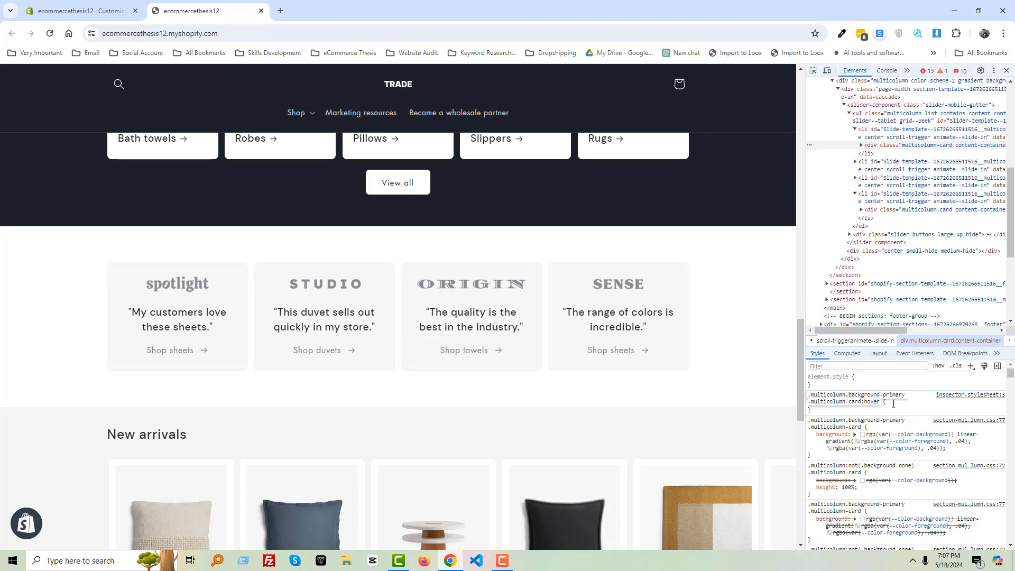
text(:hover)
- Add the declaration background: green to the .multicolumn-card:hover rule
click(893, 404)
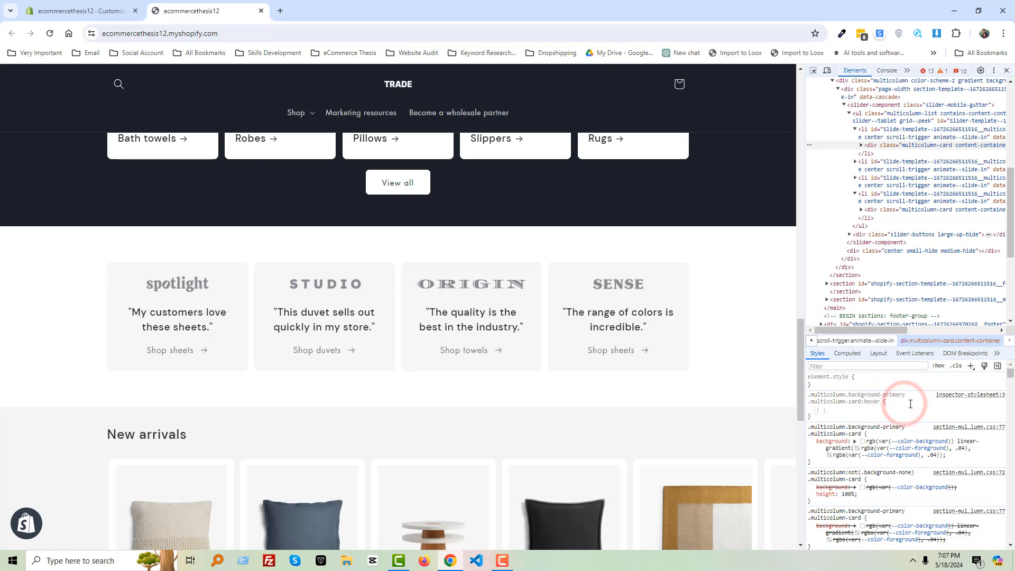
text(background)
key(Tab)
text(g)
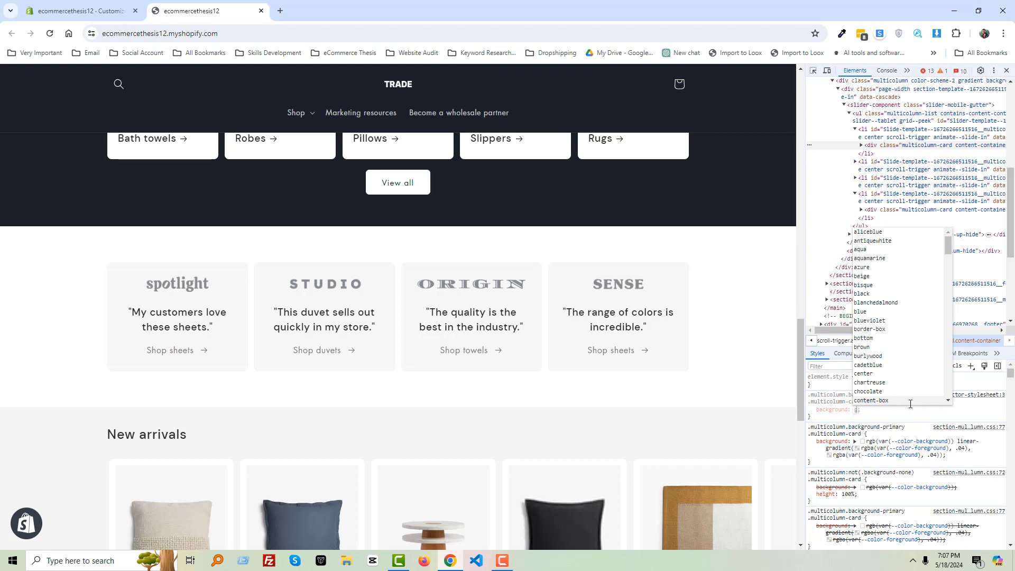
text(reen)
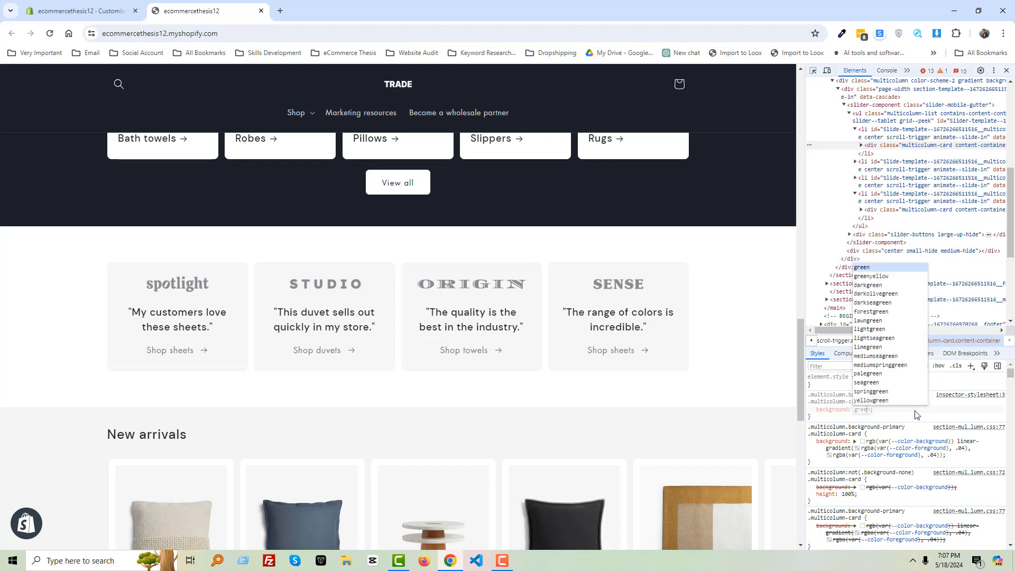
click(914, 411)
click(914, 410)
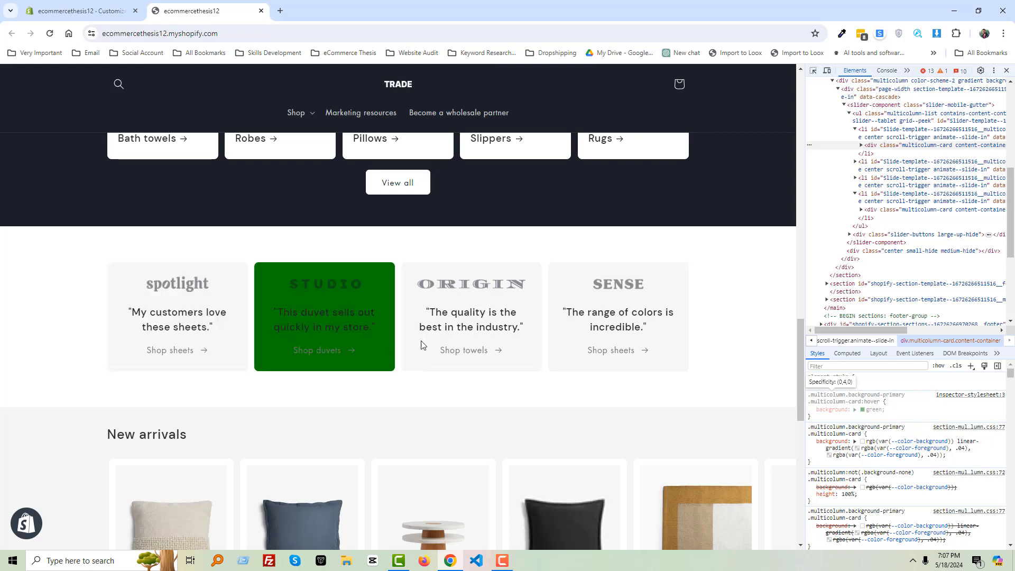
- Try an olive-brown colour sampled from the Robes image as the testimonial card's hover background
click(863, 409)
scroll(500, 377, up, 2)
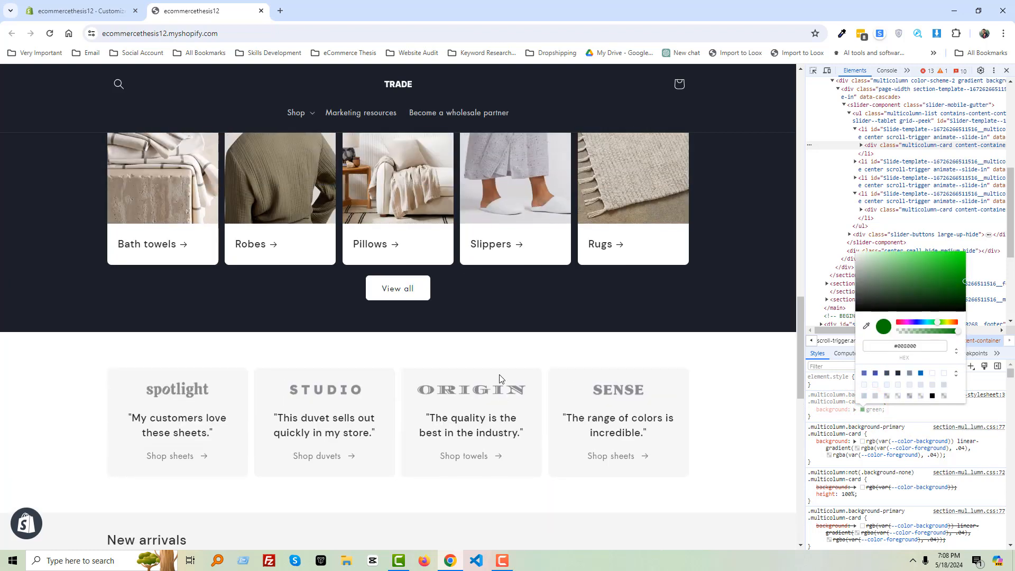
click(865, 327)
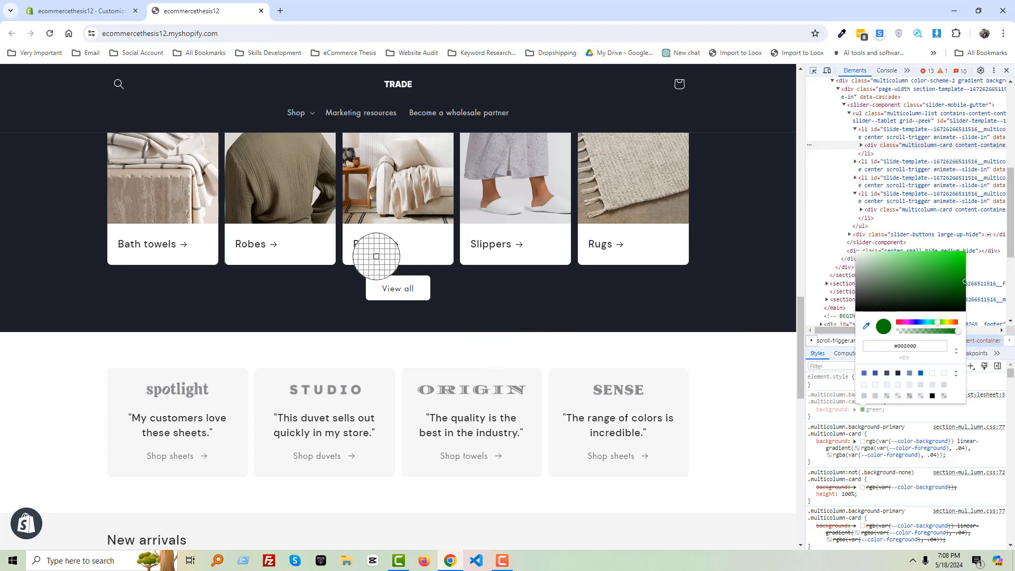
click(291, 172)
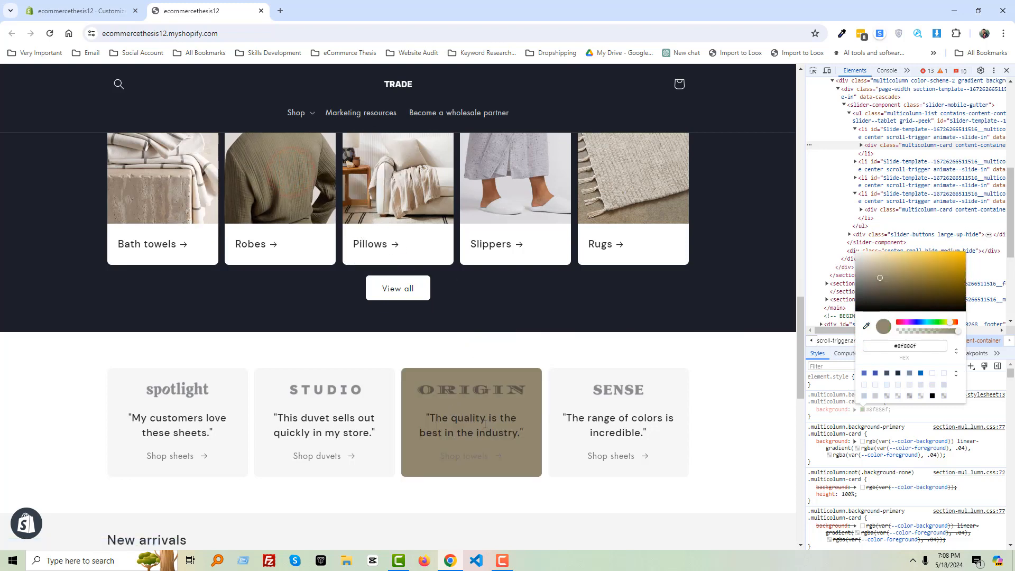
- Set the .multicolumn-card:hover background to the mustard #b5894a sampled from the Geo Flatweave Rug image, and return to the testimonial columns
scroll(439, 356, up, 10)
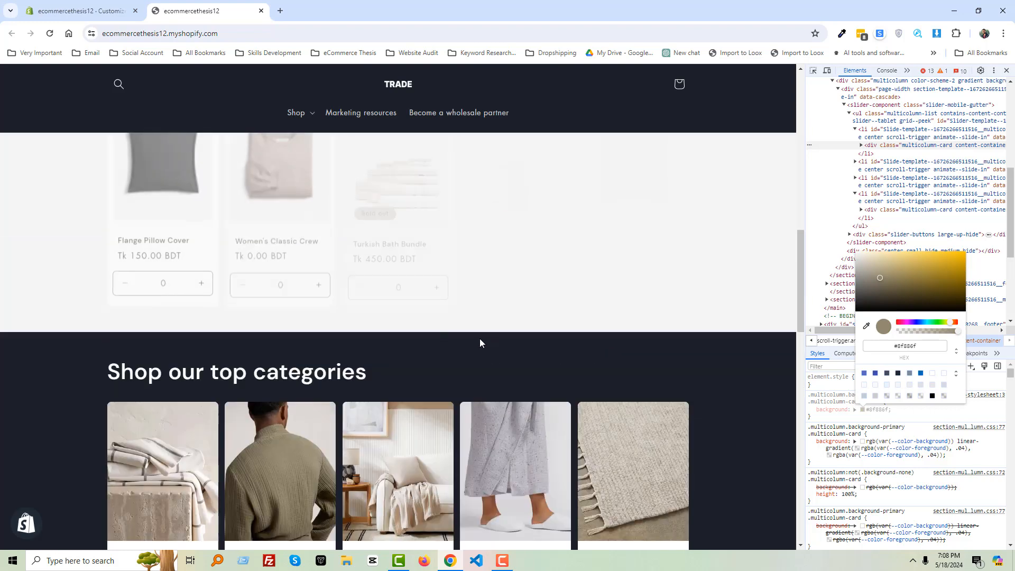
scroll(339, 331, up, 1)
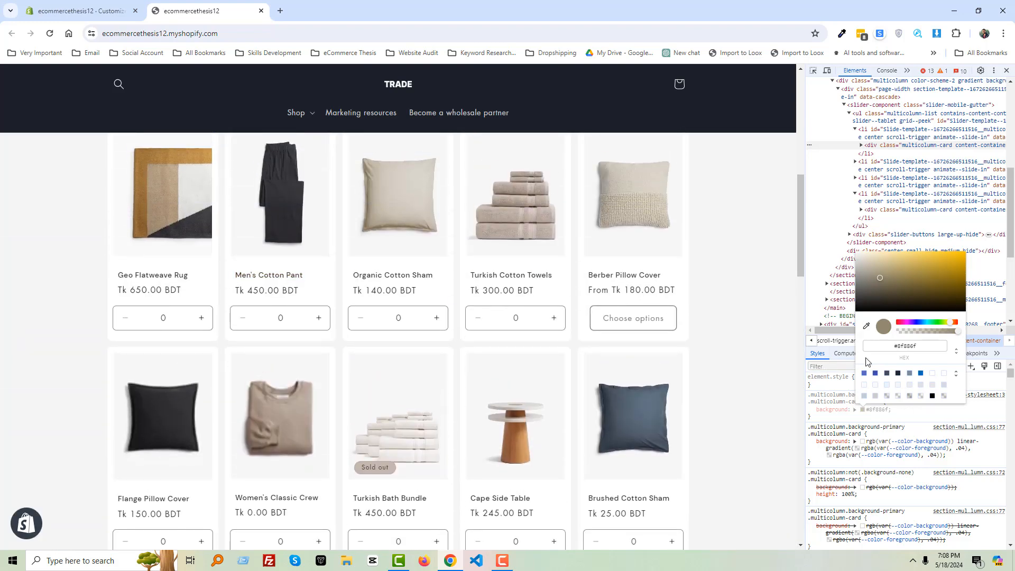
click(866, 327)
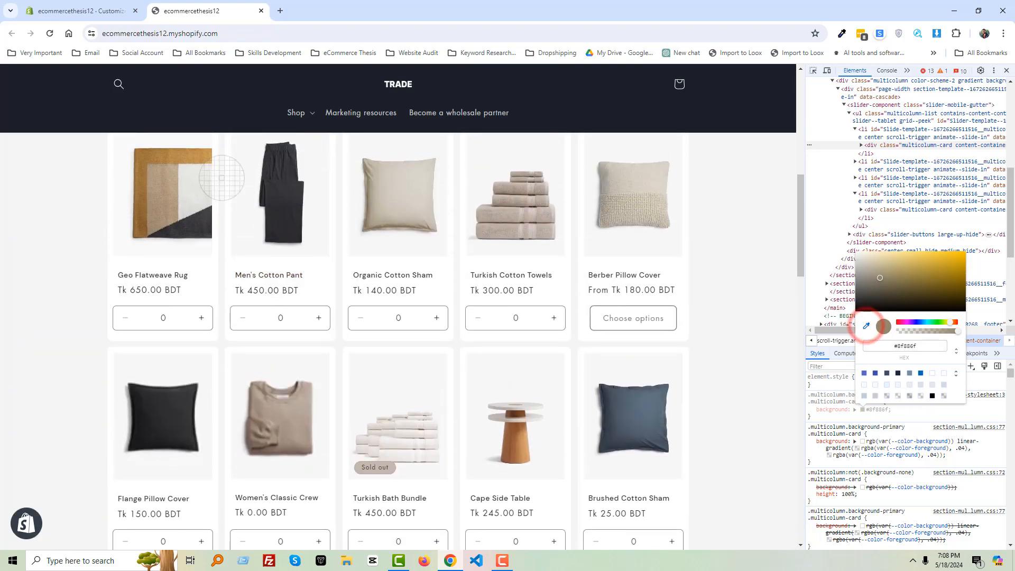
click(188, 157)
scroll(195, 154, down, 10)
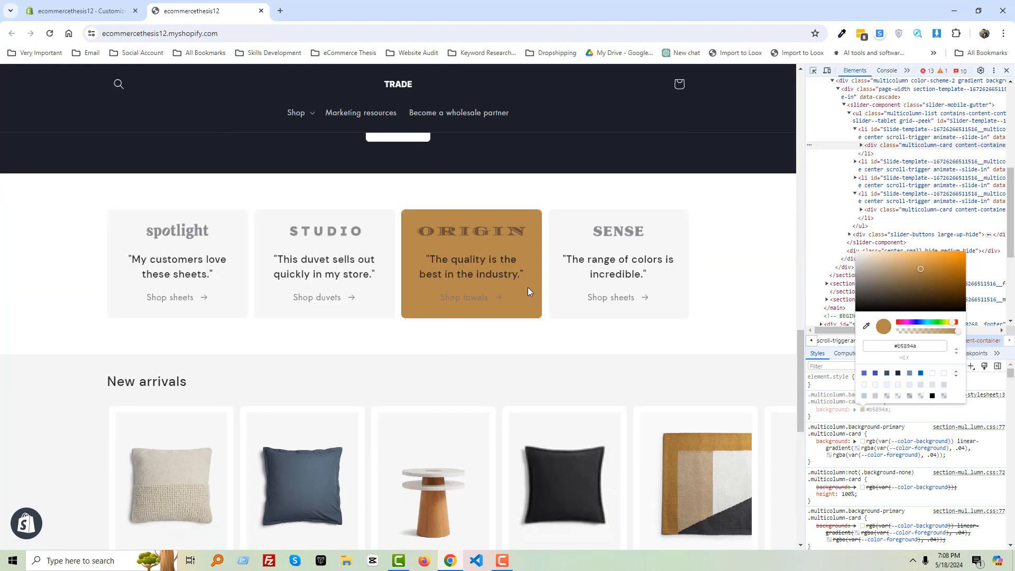
- Copy the .multicolumn-card:hover rule from the inspector into the Multicolumn section's custom CSS in the theme editor and save
click(912, 414)
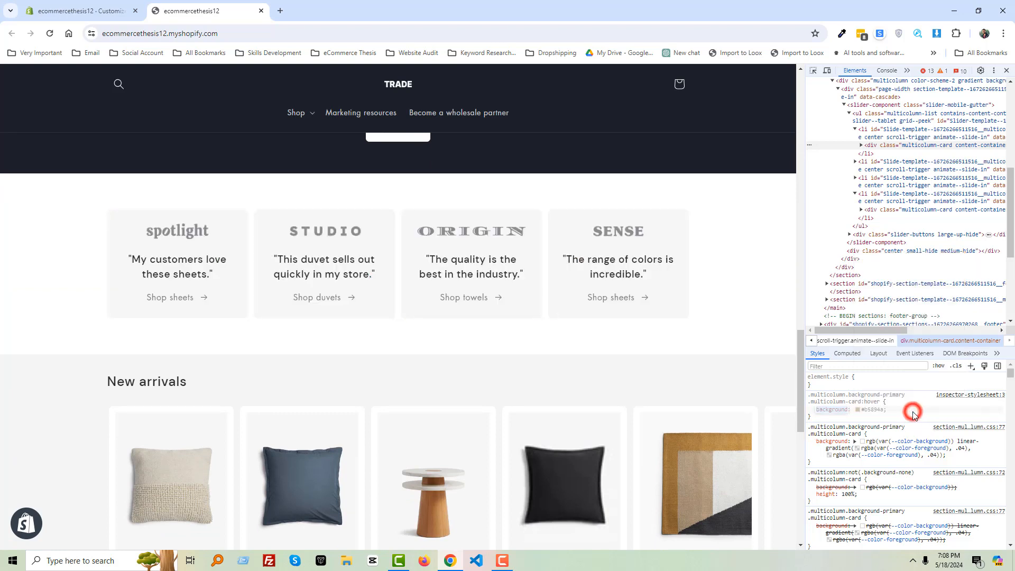
right_click(869, 402)
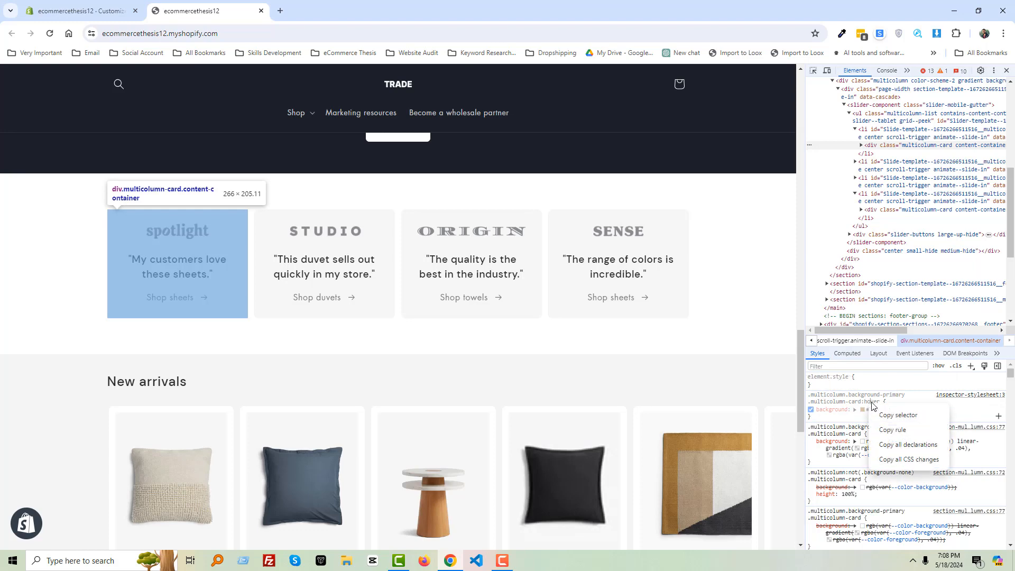
click(888, 429)
click(76, 11)
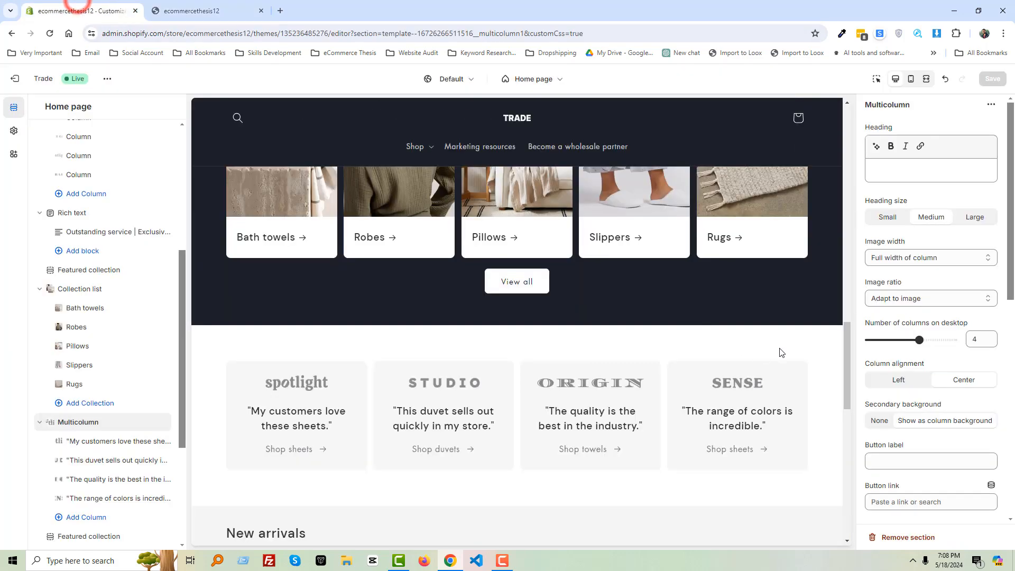
scroll(965, 392, down, 5)
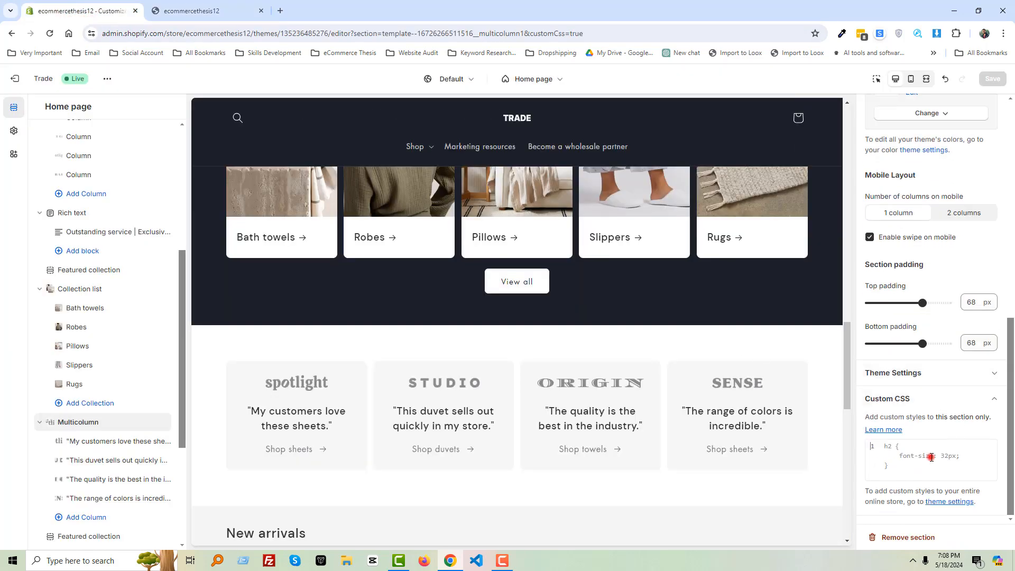
click(931, 456)
key(ctrl+v)
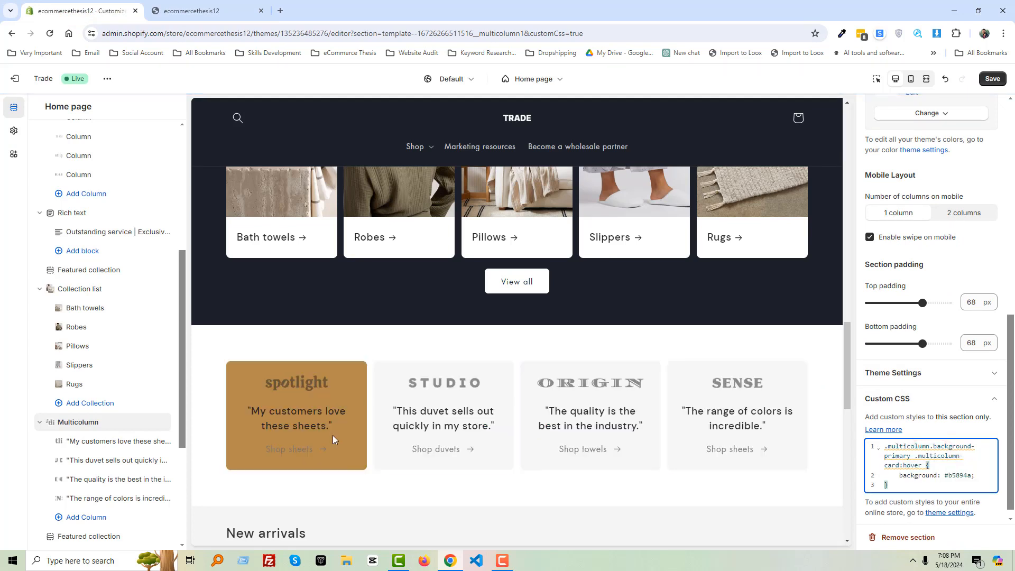
click(992, 79)
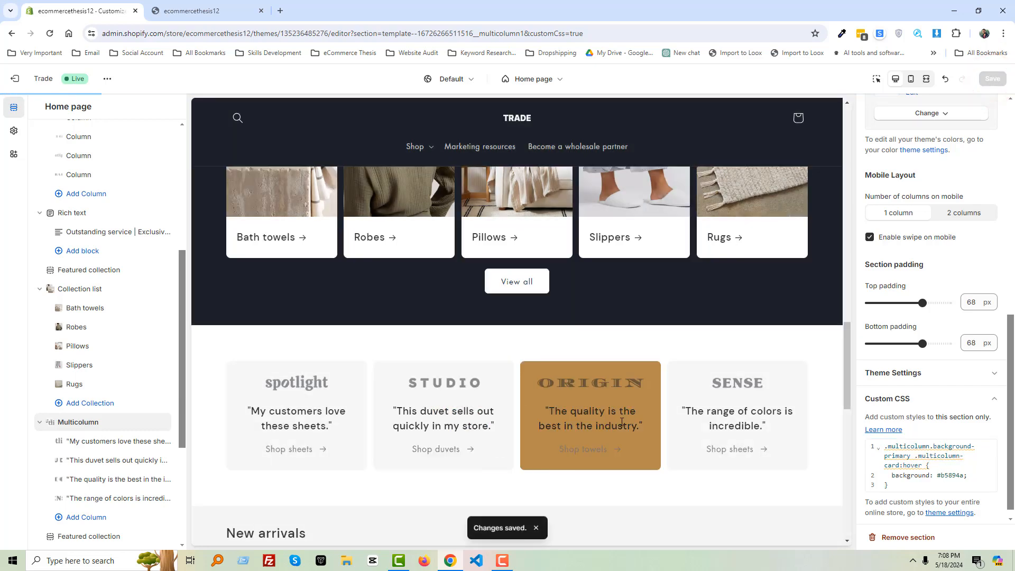
- Inspect the storefront's Shop towels link and add a new style rule with the selector .multicolumn-card__info .link:hover
click(214, 10)
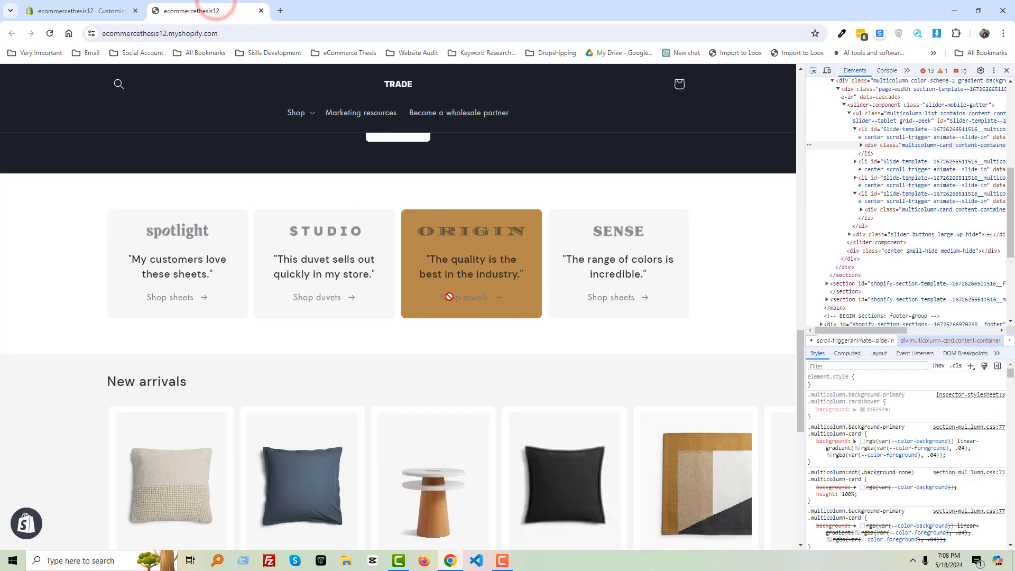
click(813, 70)
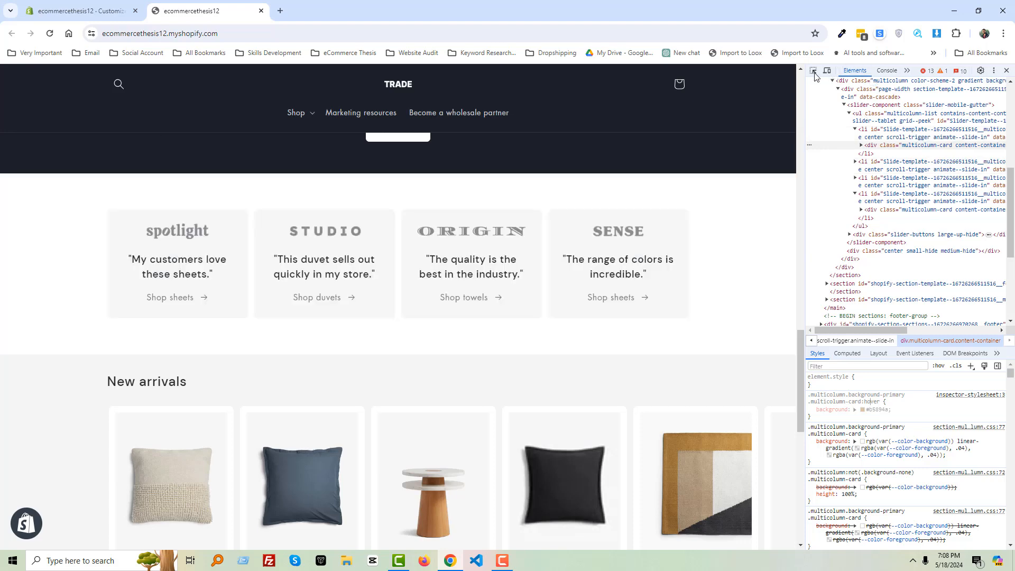
click(465, 297)
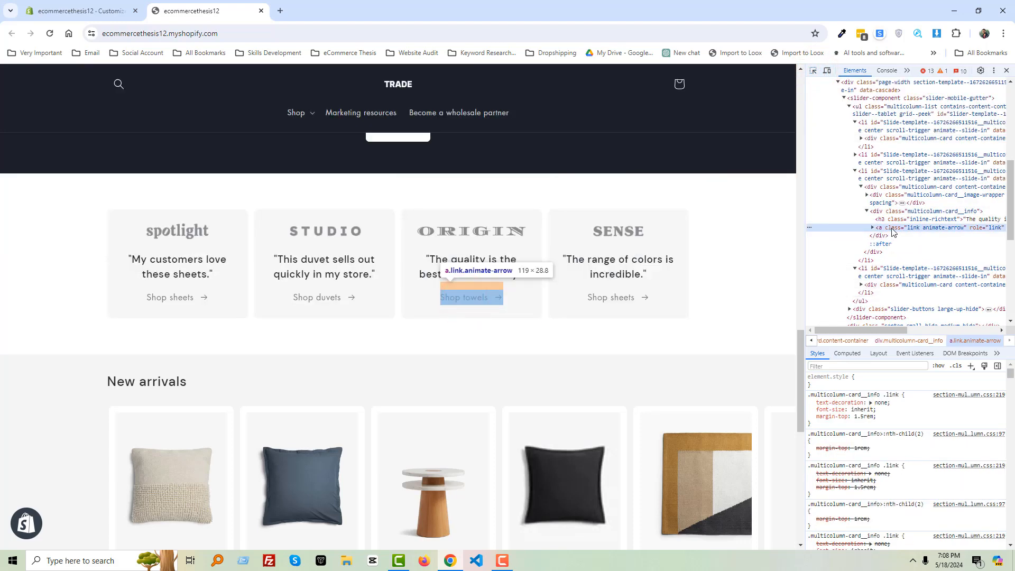
click(885, 396)
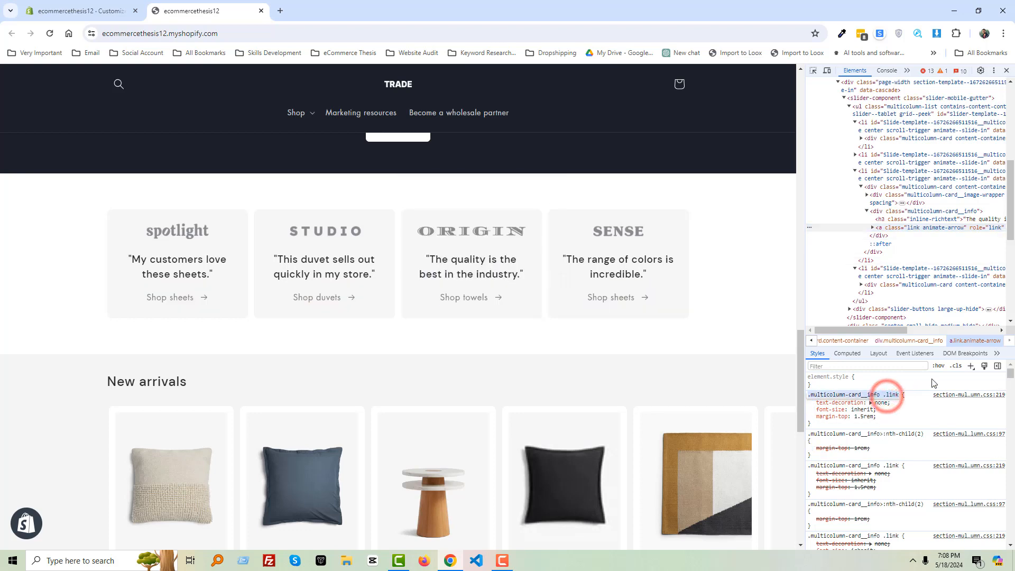
click(970, 366)
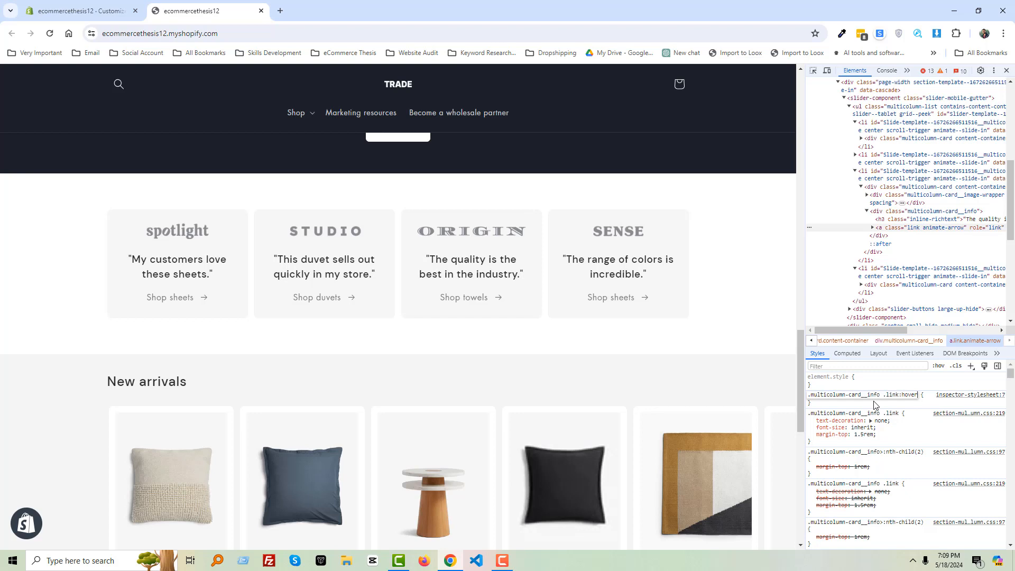
click(930, 401)
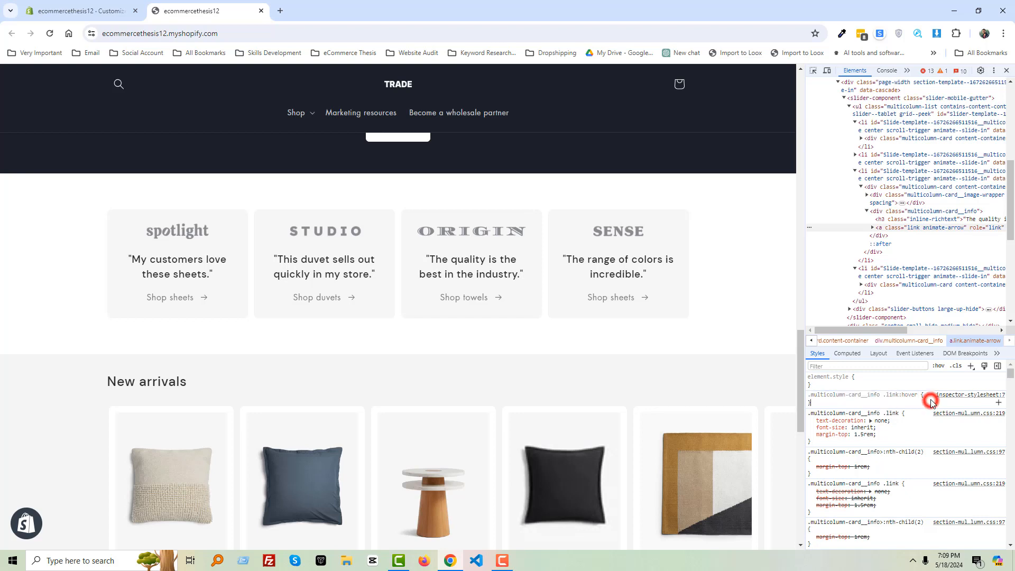
- Add the declaration color: #fff to the .multicolumn-card__info .link:hover rule
click(930, 400)
text(c)
key(Tab)
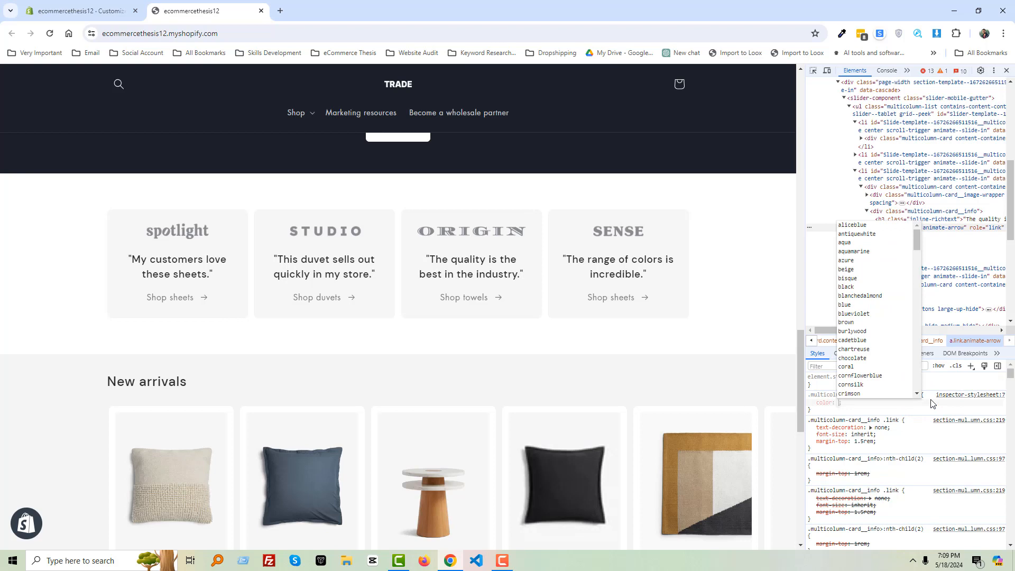
text(#fff)
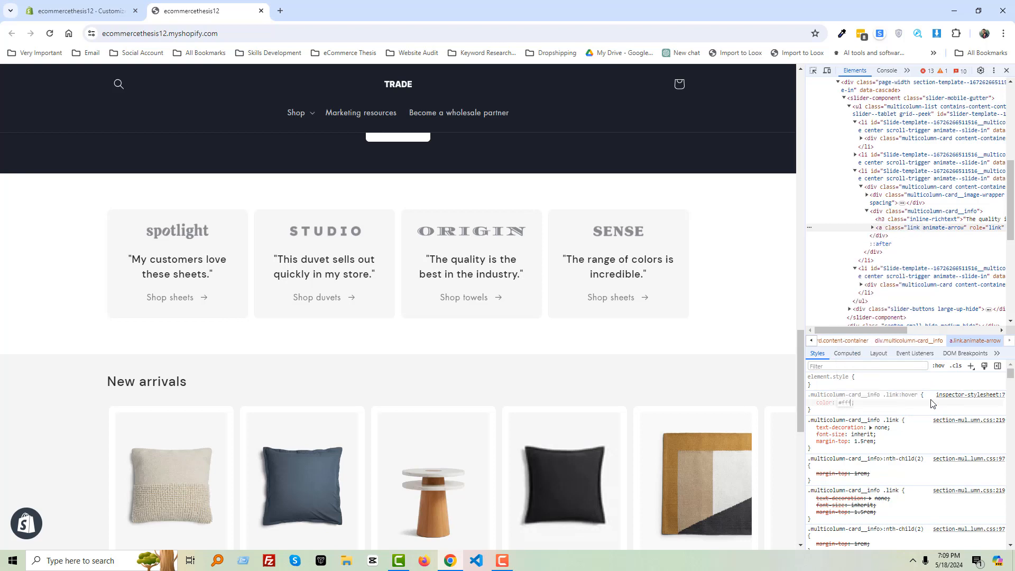
click(925, 404)
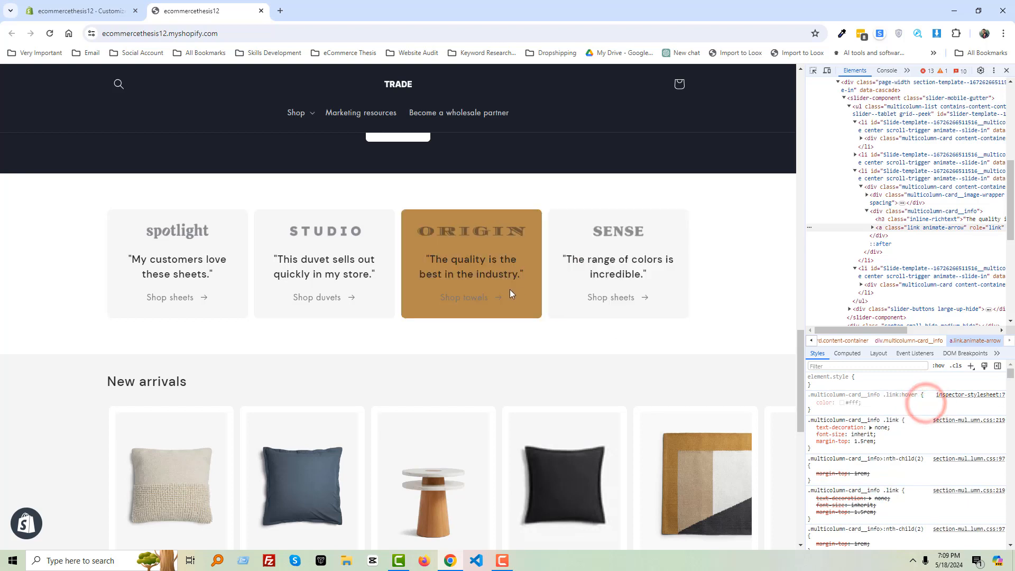
- Copy the .link:hover rule and paste it below the existing rule in the Multicolumn section's custom CSS
click(850, 395)
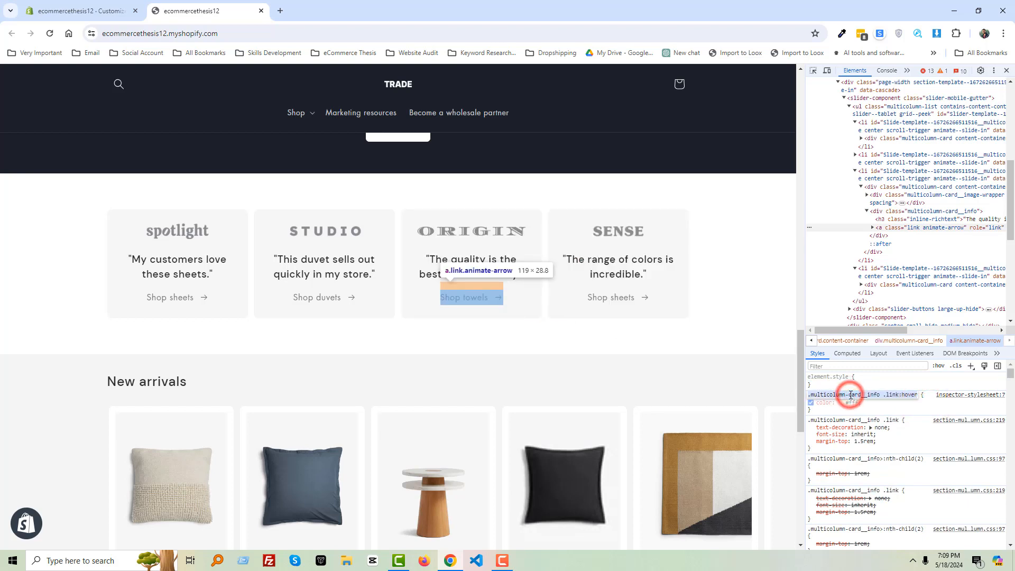
click(879, 404)
right_click(853, 395)
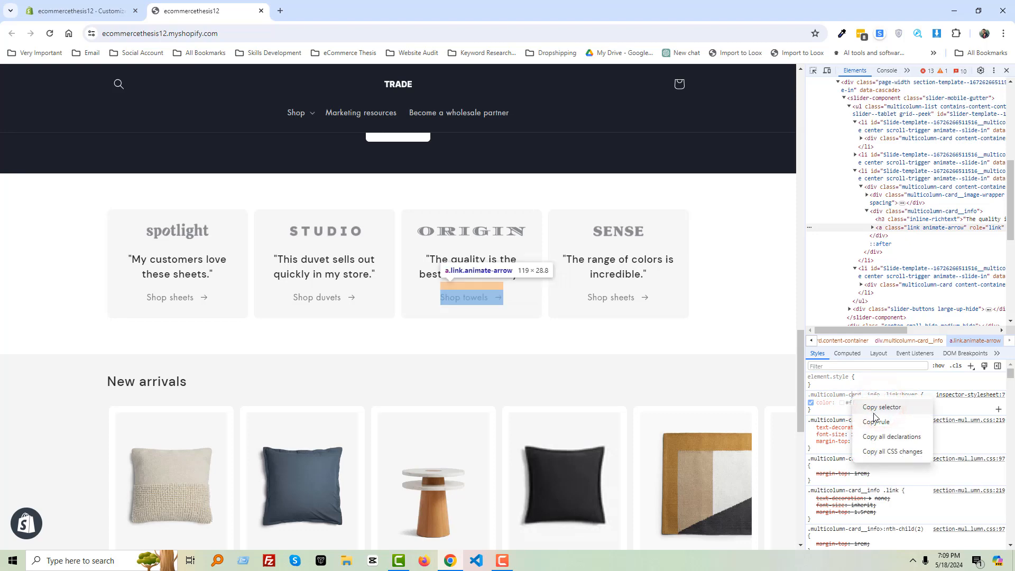
click(872, 421)
click(80, 10)
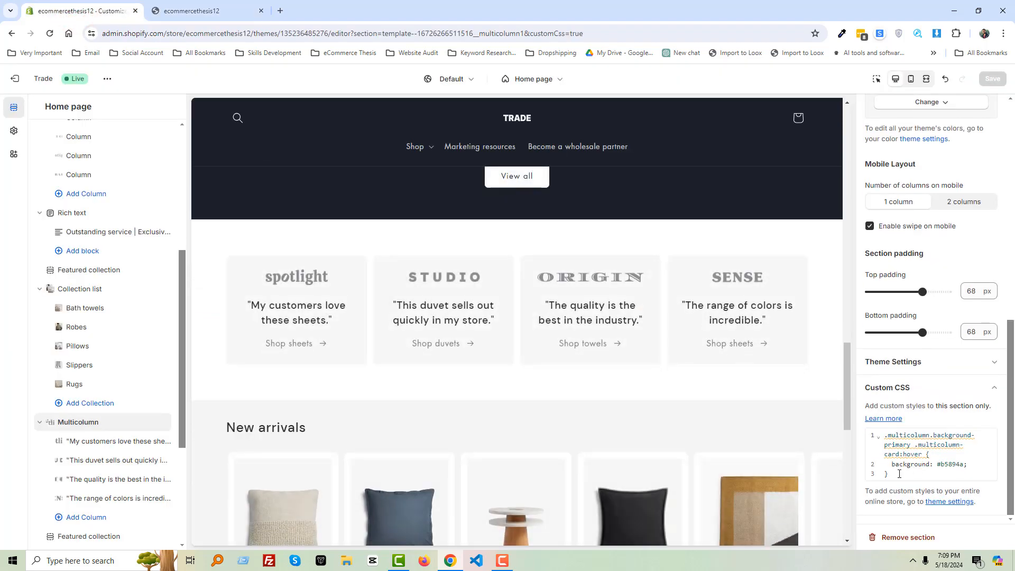
click(899, 474)
key(Return)
key(ctrl+v)
click(895, 496)
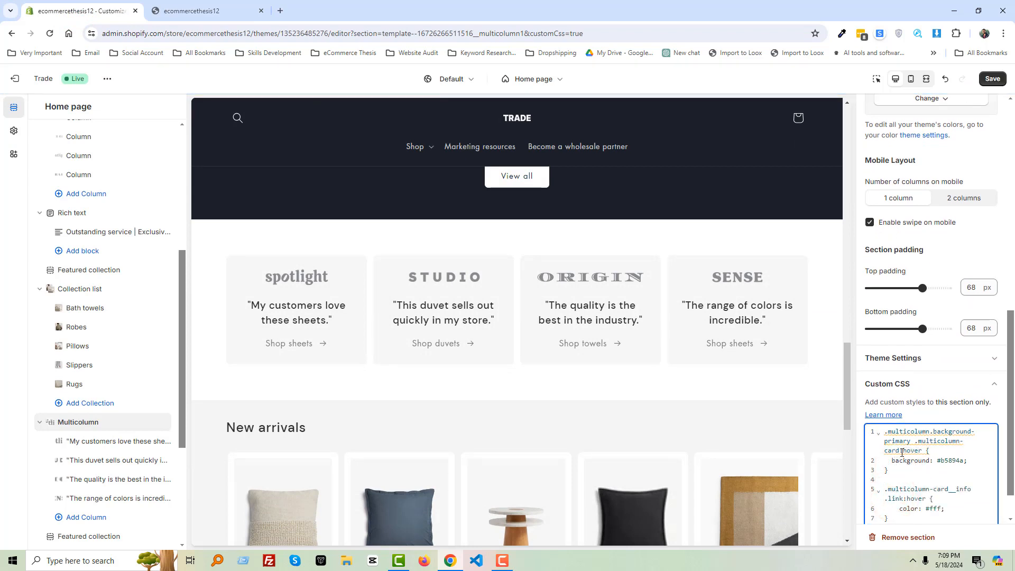
- Prefix the link rule's selector with a copy of .multicolumn.background-primary .multicolumn-card:hover
drag(923, 451, 884, 432)
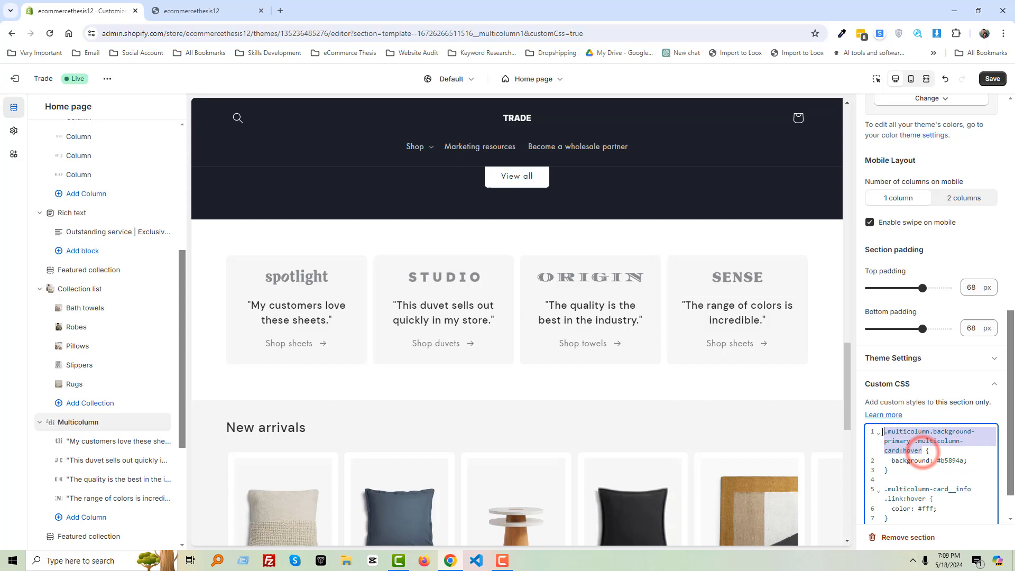
key(ctrl+c)
click(886, 491)
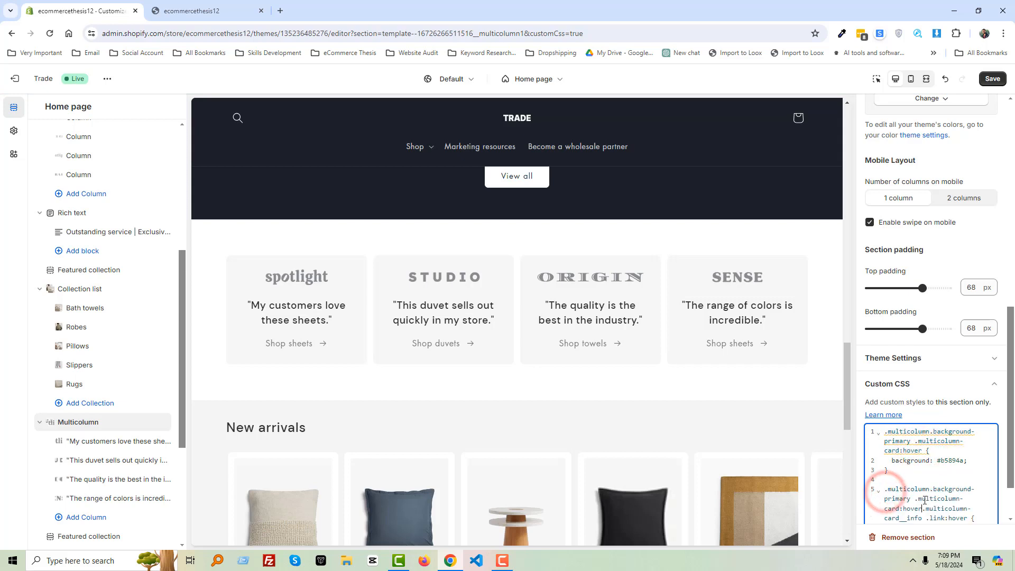
key(ctrl+v)
- Separate the joined selectors with a space, remove :hover from .link in the second rule, and save the theme
scroll(919, 463, down, 1)
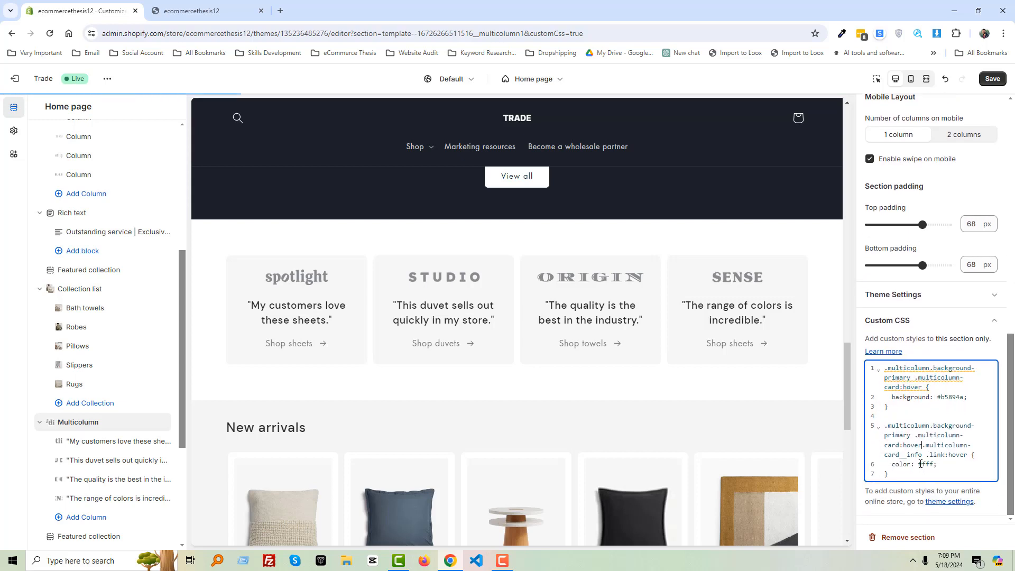
double_click(954, 455)
key(BackSpace)
key(BackSpace)
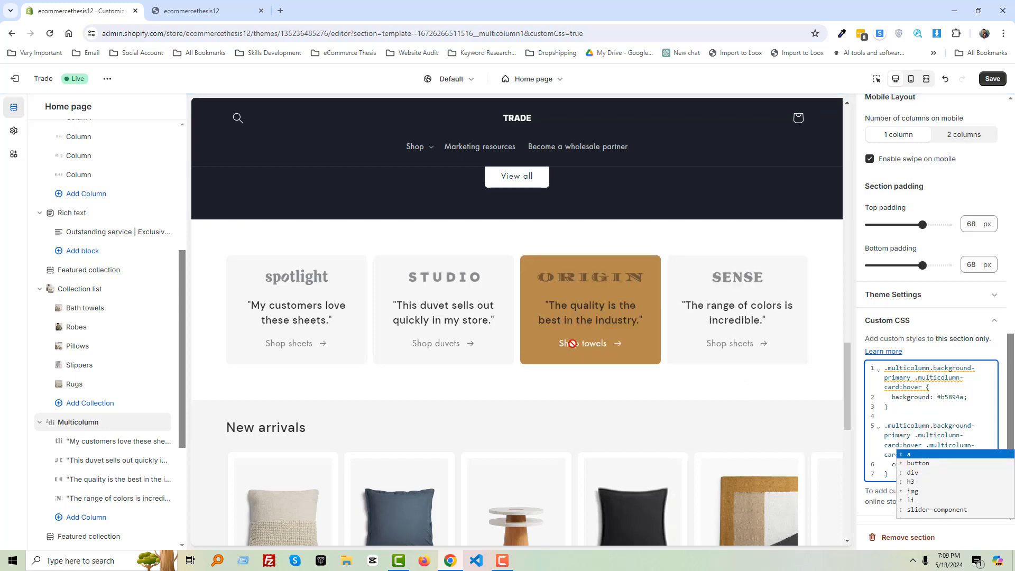
click(983, 83)
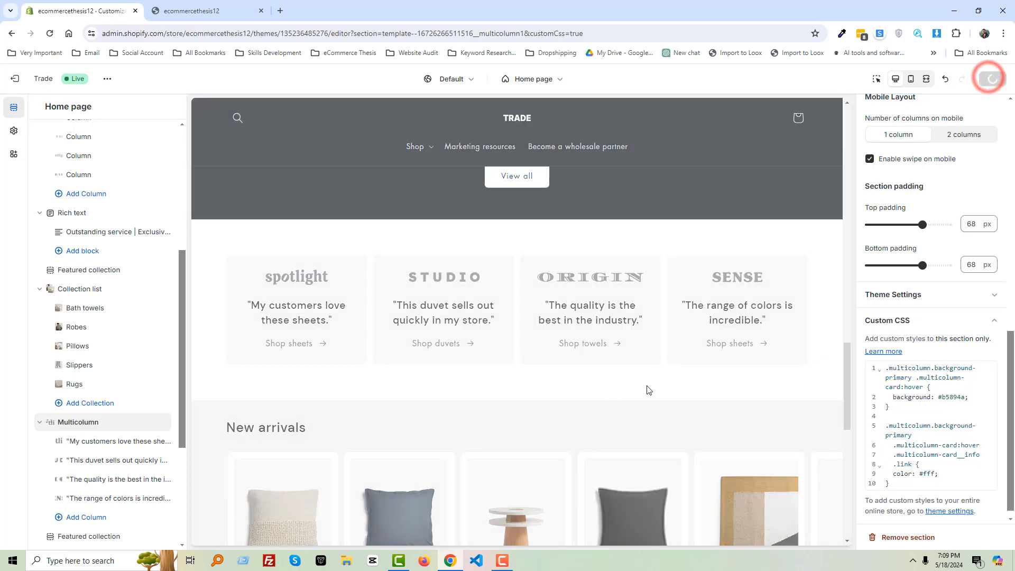
- Reload the storefront page to check the testimonial cards with the saved CSS
click(193, 10)
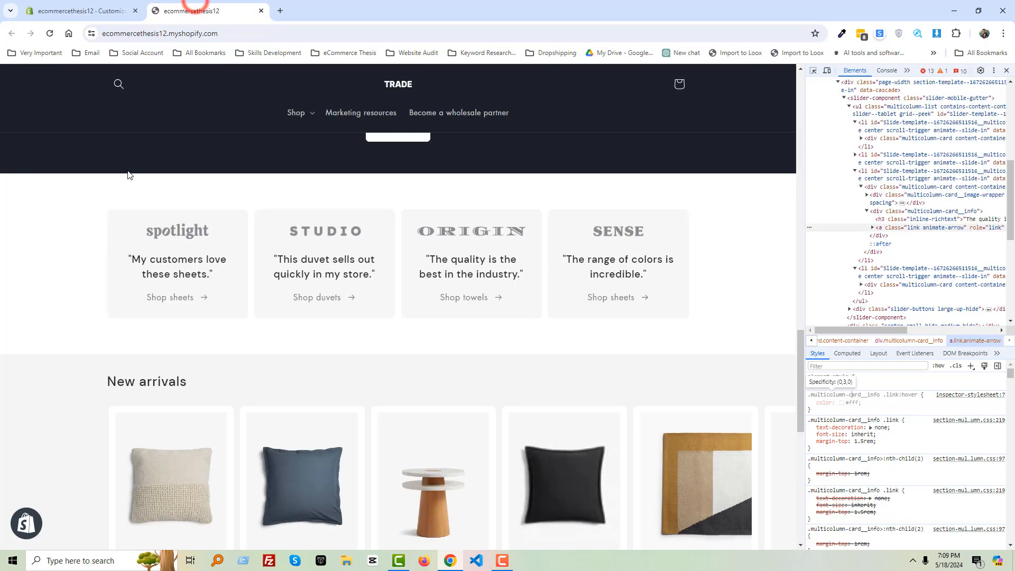
right_click(79, 197)
click(105, 233)
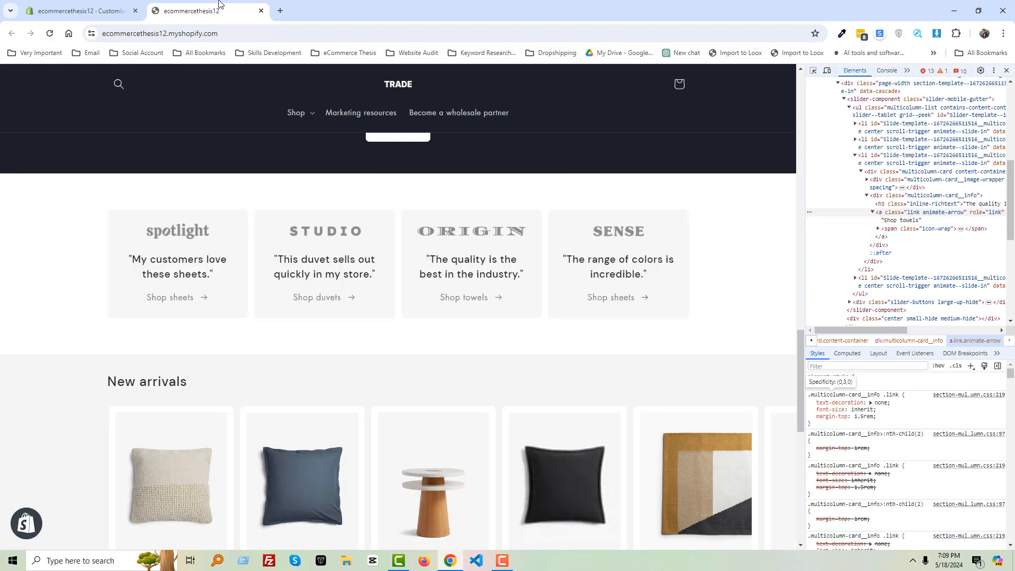
- Open the ecommercethesis.com home page in a new browser tab
click(279, 11)
text(ecommercethesis.com/wp-admin/)
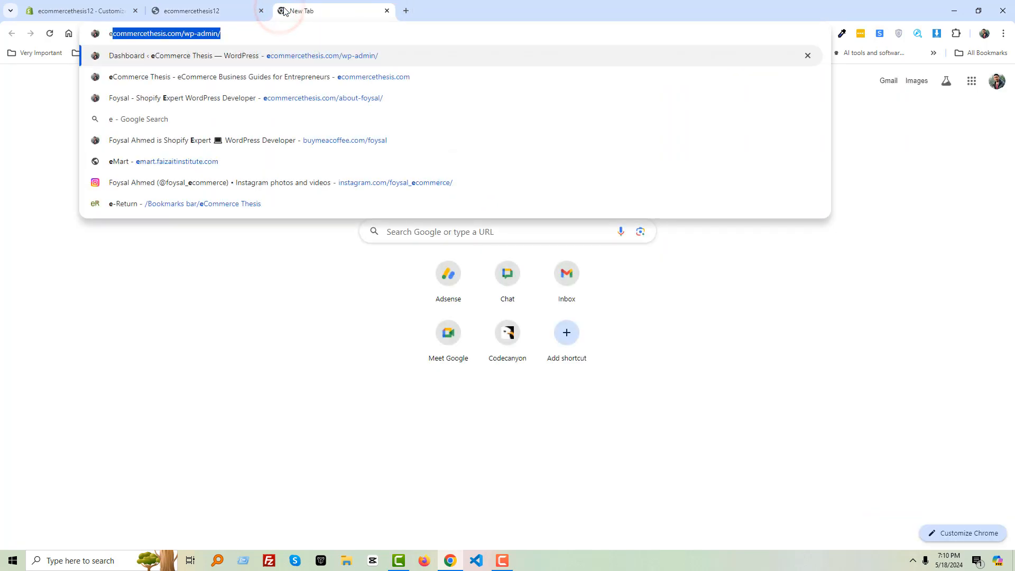
key(Right)
key(BackSpace)
key(BackSpace)
key(BackSpace)
key(BackSpace)
key(BackSpace)
key(BackSpace)
key(BackSpace)
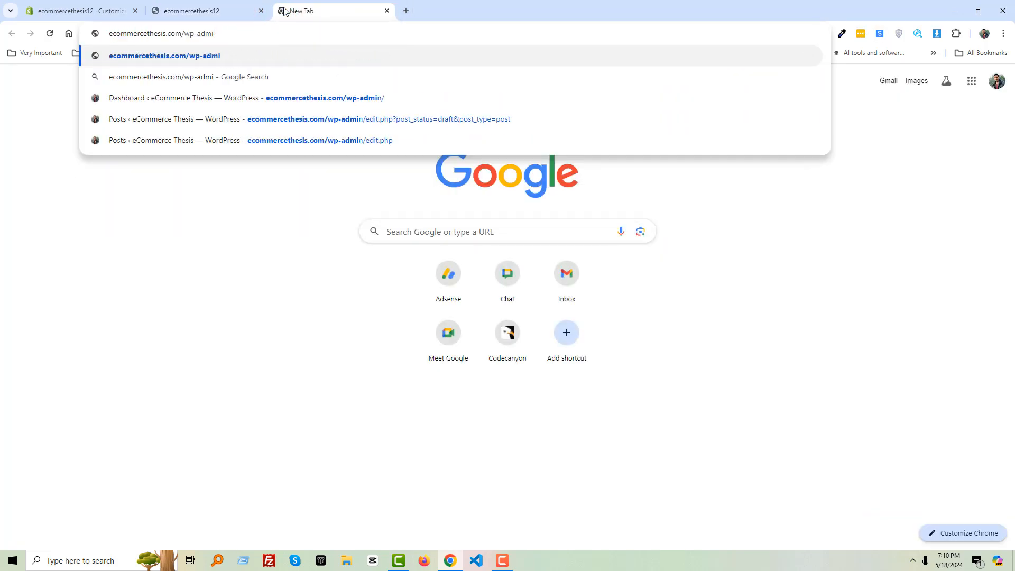
key(BackSpace)
key(BackSpace)
key(BackSpace)
key(Return)
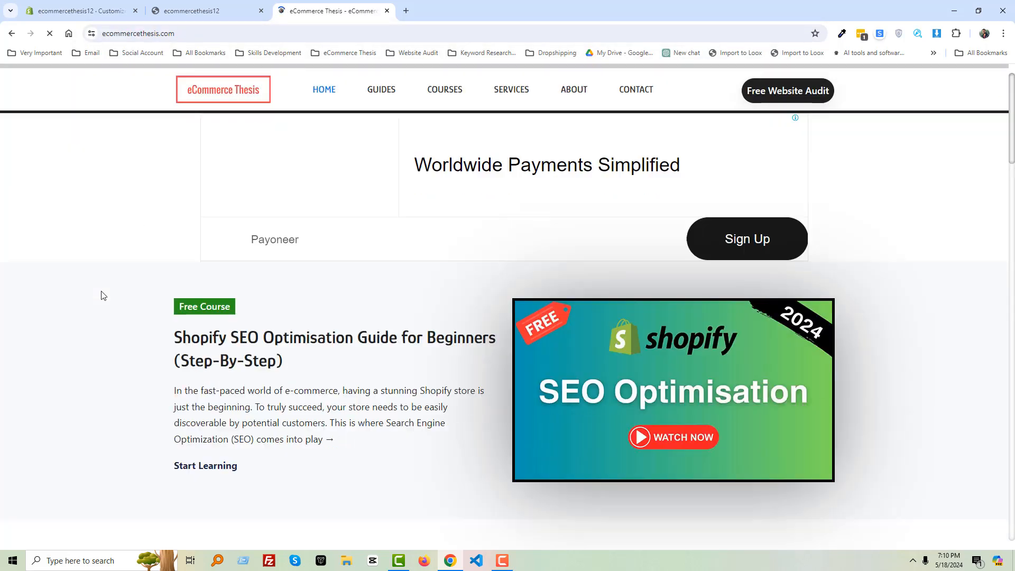
- Inspect the "Get New Customers" promo box in the "I Want To" section with the developer tools
scroll(105, 294, down, 9)
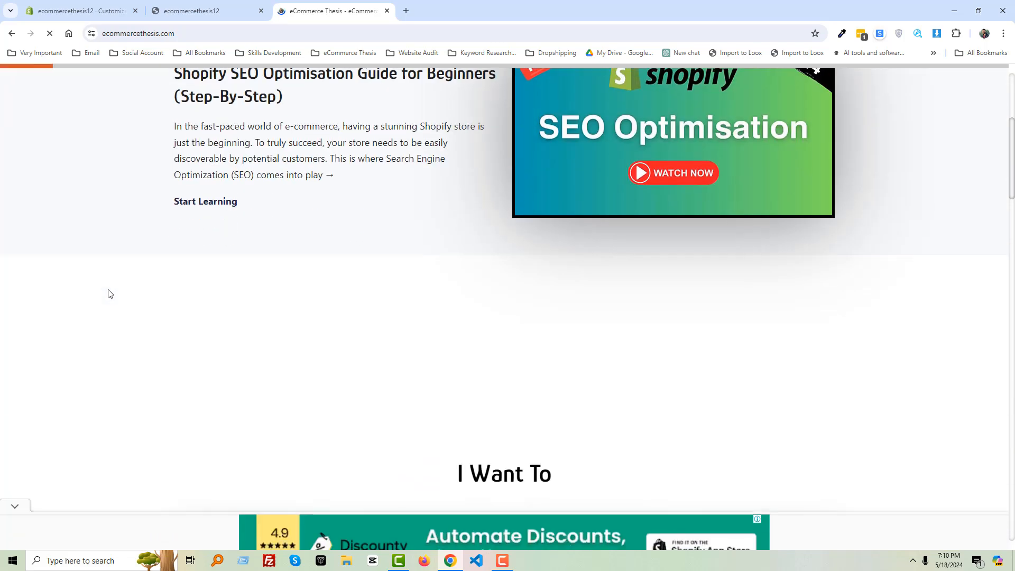
scroll(116, 292, down, 3)
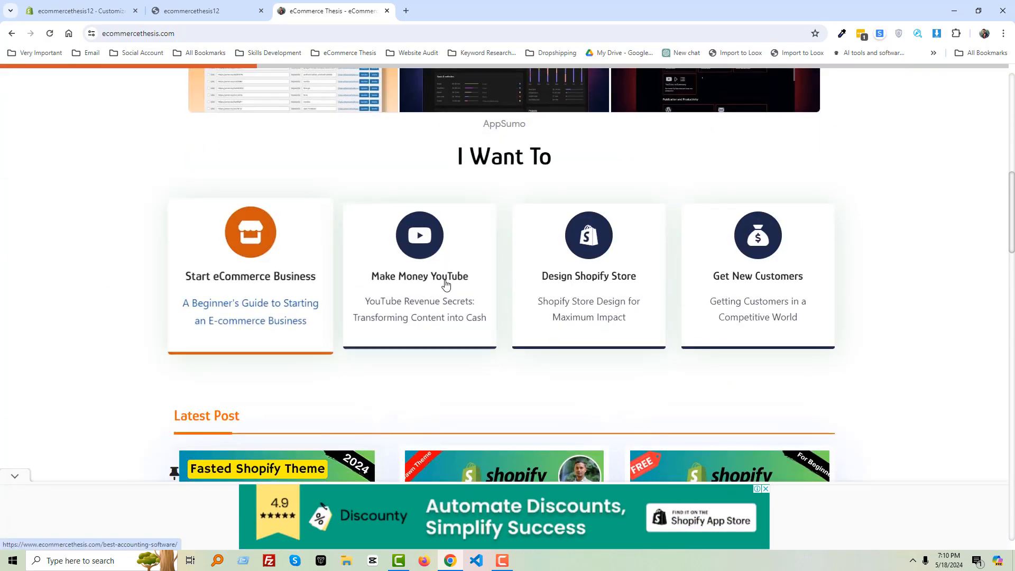
right_click(125, 282)
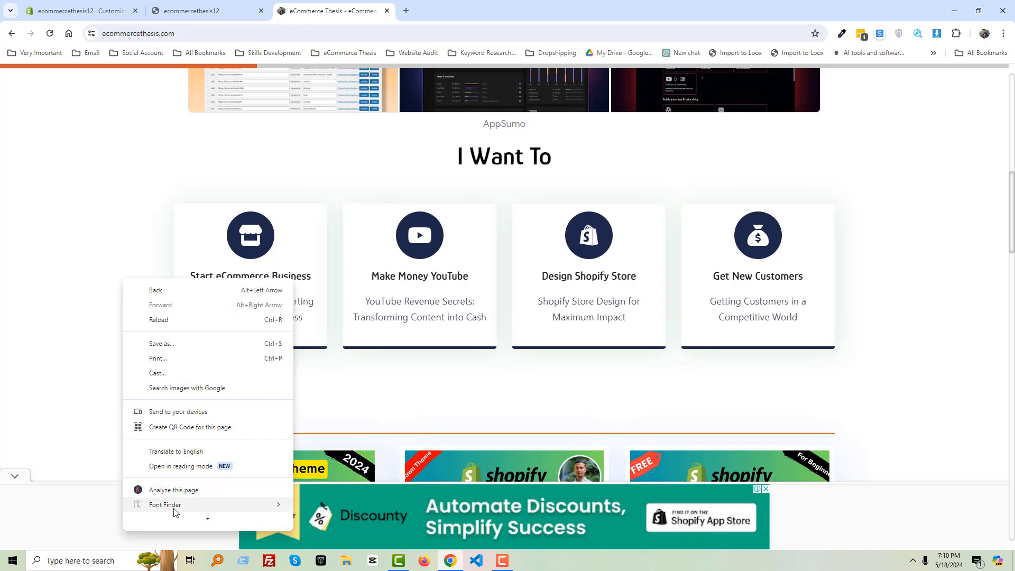
click(159, 519)
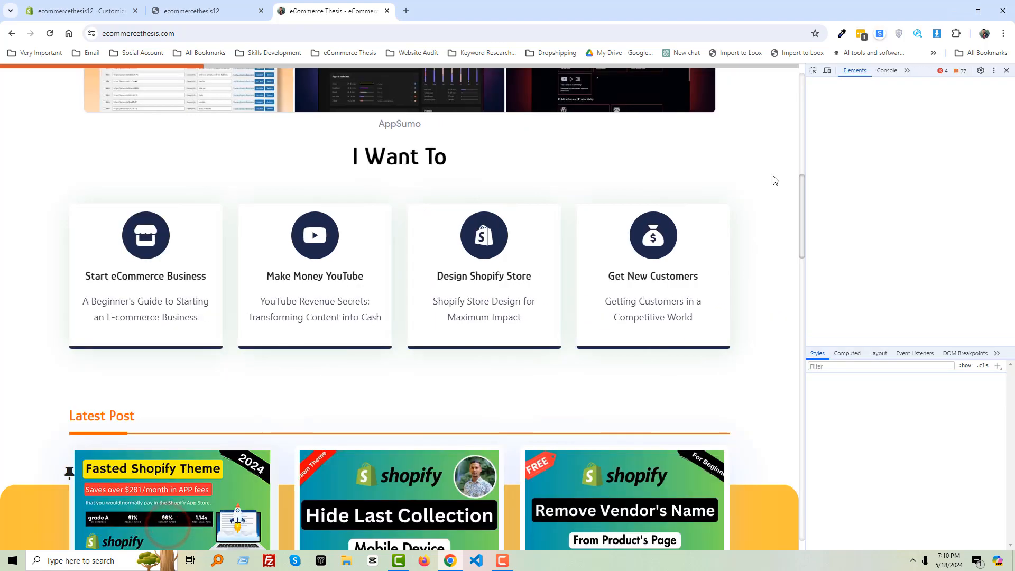
click(813, 71)
click(699, 214)
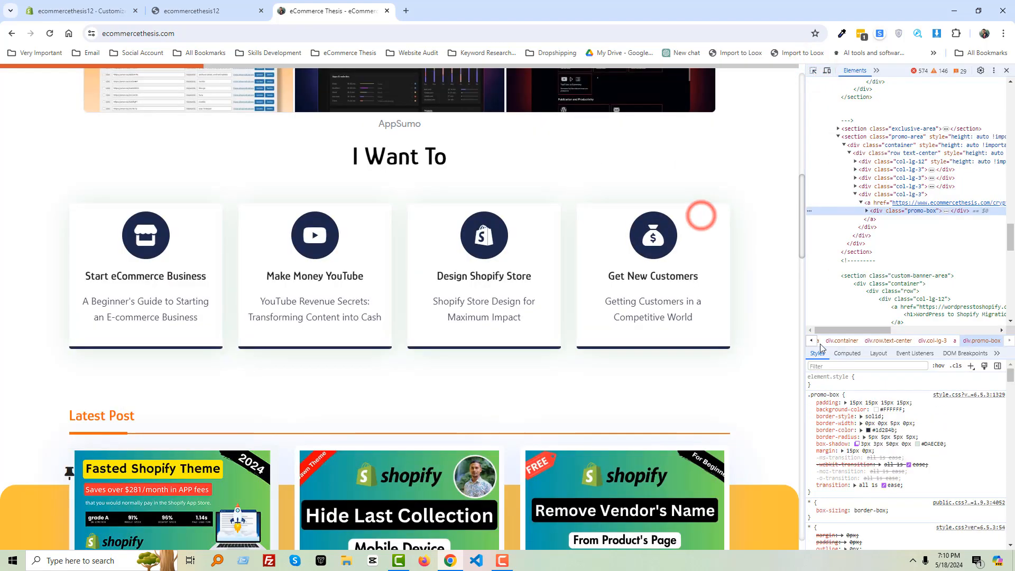
- Copy all the transition declarations, including the vendor-prefixed ones, from the .promo-box rule
drag(911, 488, 824, 463)
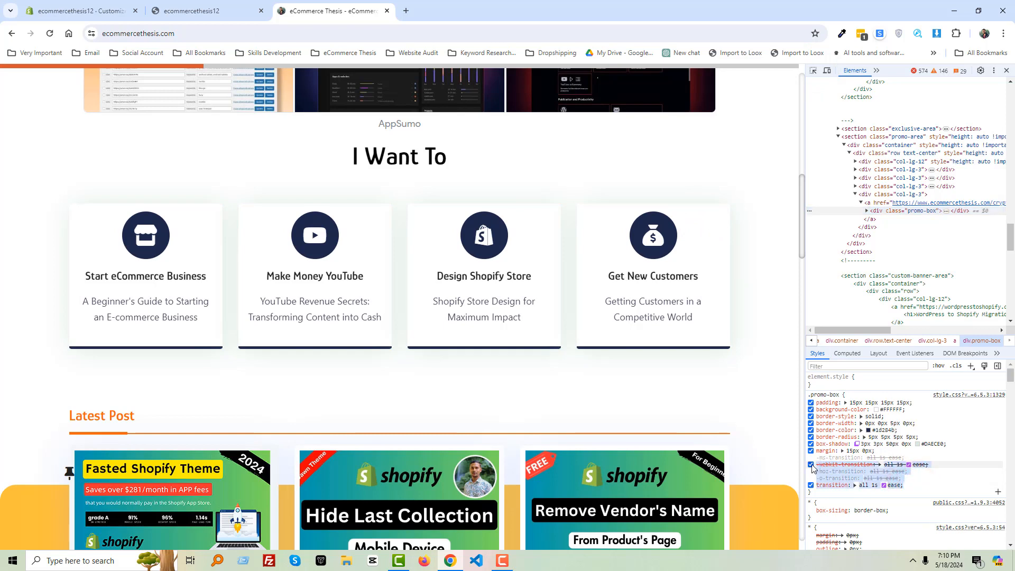
drag(812, 467, 811, 461)
key(ctrl+c)
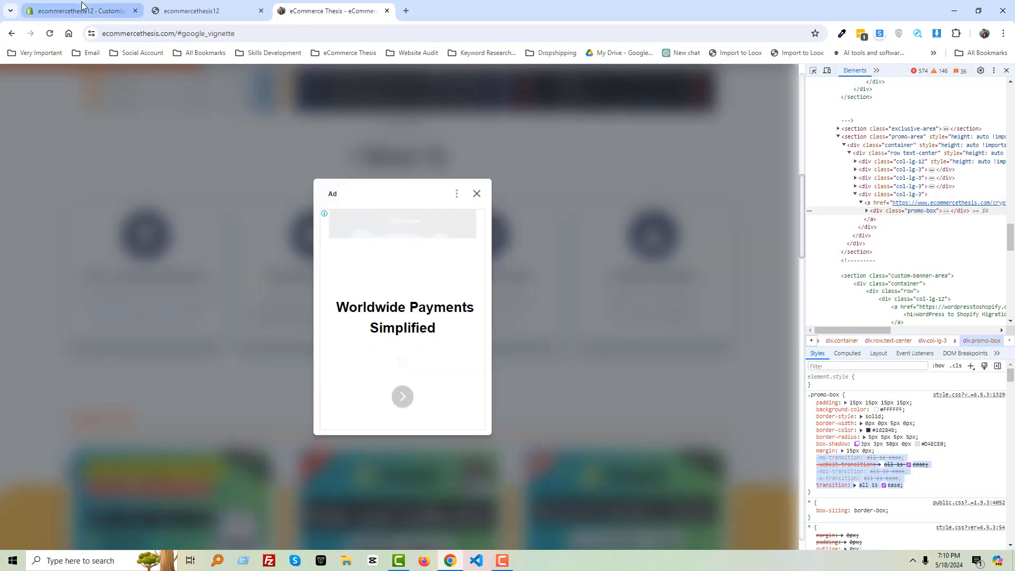
- Switch to the theme editor and paste the transition declarations below the existing rules in the Multicolumn section's custom CSS
click(80, 11)
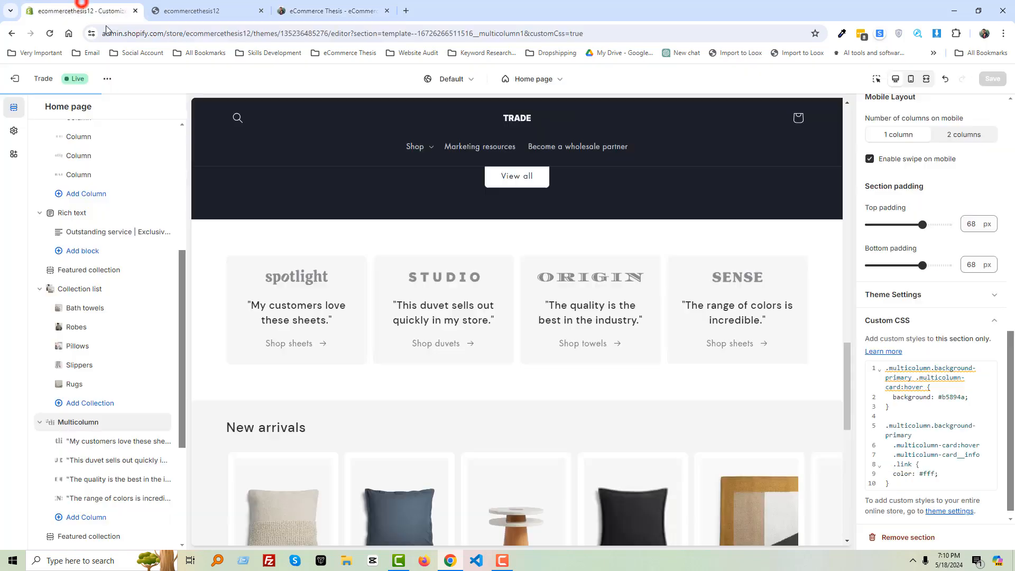
click(894, 476)
key(Return)
key(Return)
key(Return)
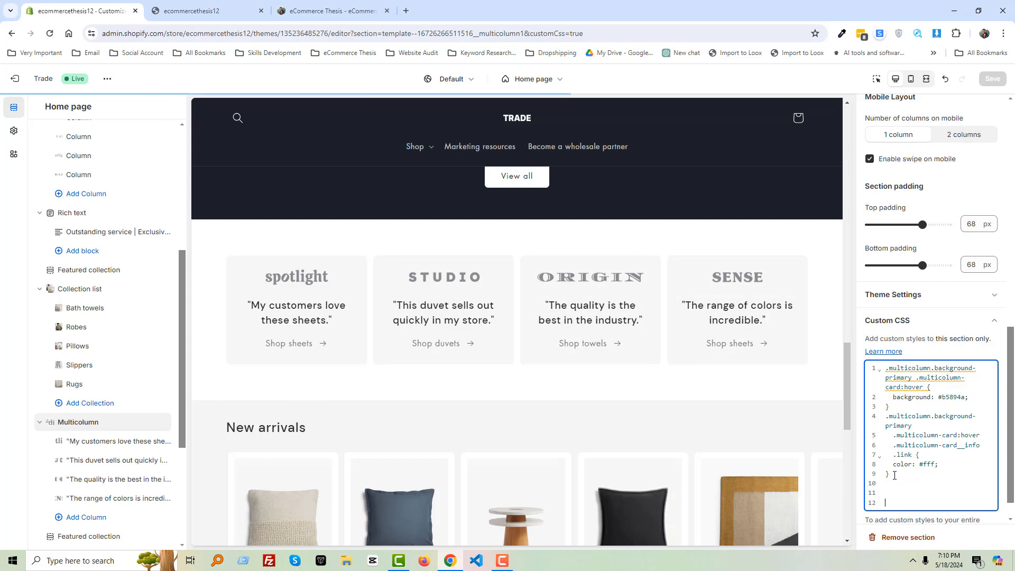
key(ctrl+v)
scroll(905, 407, up, 1)
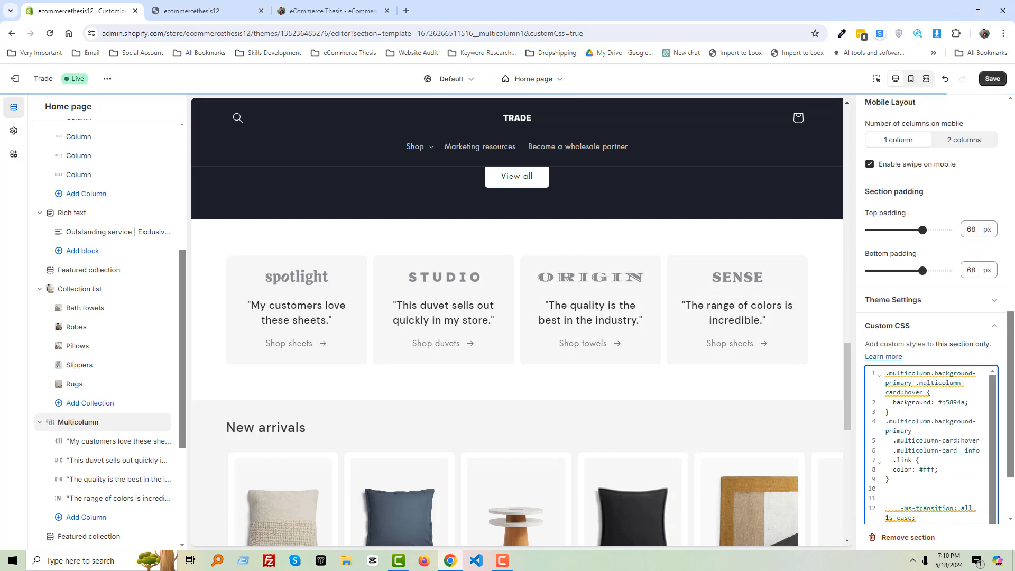
scroll(888, 460, up, 2)
scroll(920, 447, down, 3)
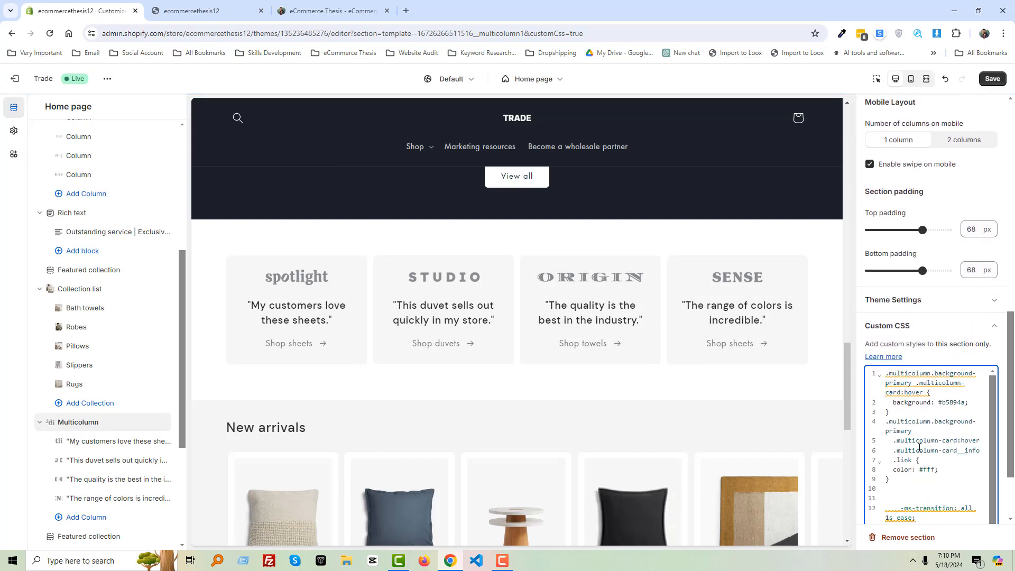
- Duplicate the card hover rule and the link colour rule between the existing rules and the transition declarations
drag(896, 460, 871, 366)
key(ctrl+c)
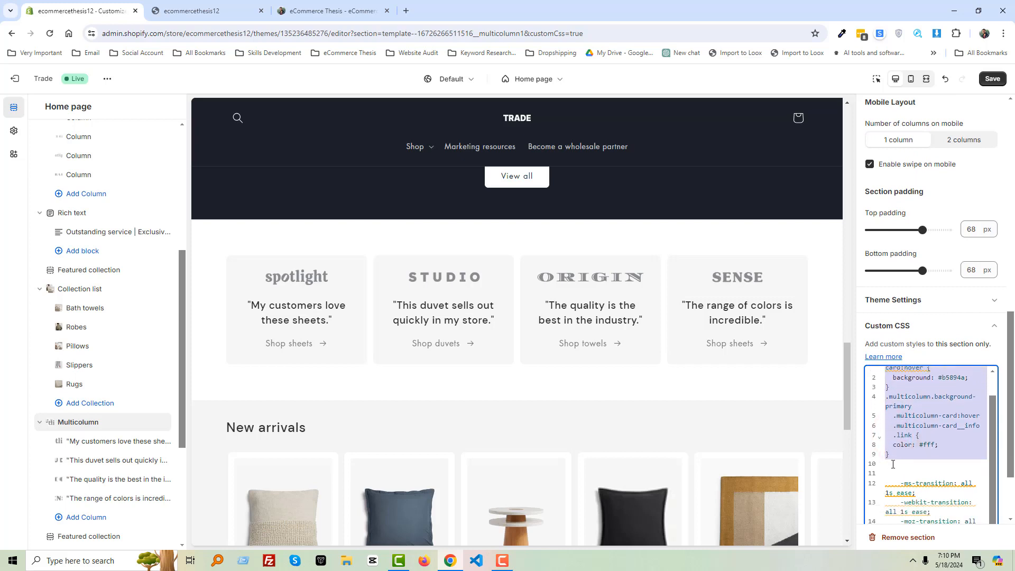
click(893, 465)
key(Return)
key(Return)
key(ctrl+v)
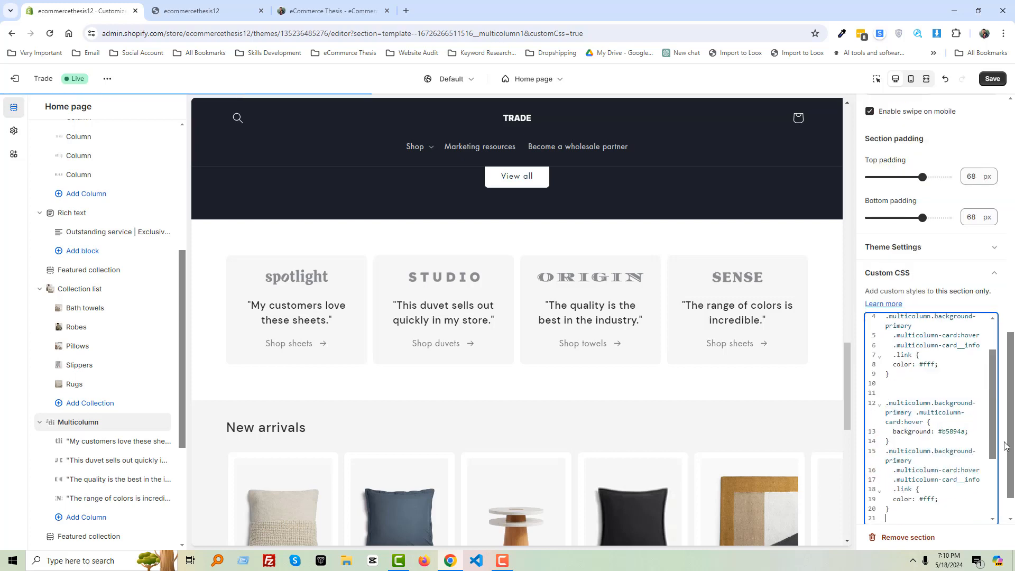
scroll(909, 449, down, 2)
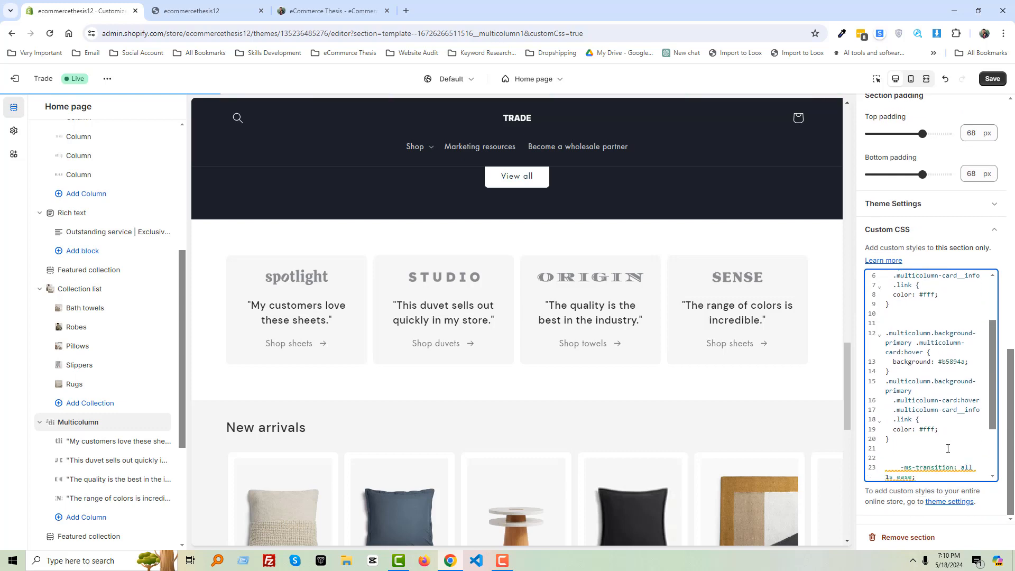
- Cut the transition declarations from the end of the custom CSS and remove the blank lines below the duplicated rules
click(912, 475)
key(shift+Up)
key(shift+Up)
key(shift+Up)
key(shift+Up)
key(shift+Up)
key(shift+Up)
key(shift+Up)
key(shift+Up)
key(shift+Up)
key(BackSpace)
key(BackSpace)
key(BackSpace)
key(BackSpace)
key(BackSpace)
key(BackSpace)
key(BackSpace)
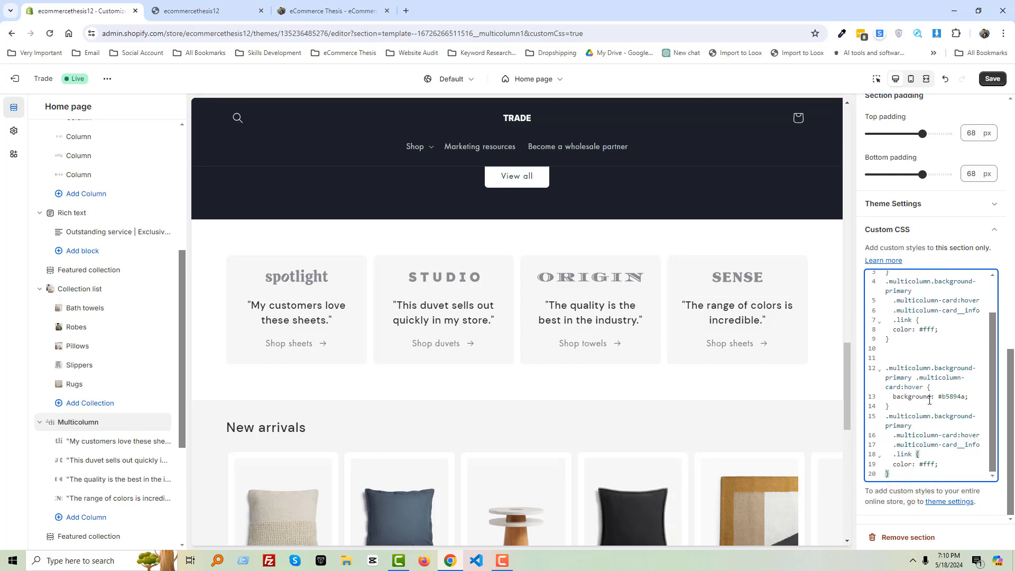
- Reduce the duplicated rules to one empty .multicolumn.background-primary .multicolumn-card:hover rule, removing the background declaration and the link rule
drag(938, 463, 876, 404)
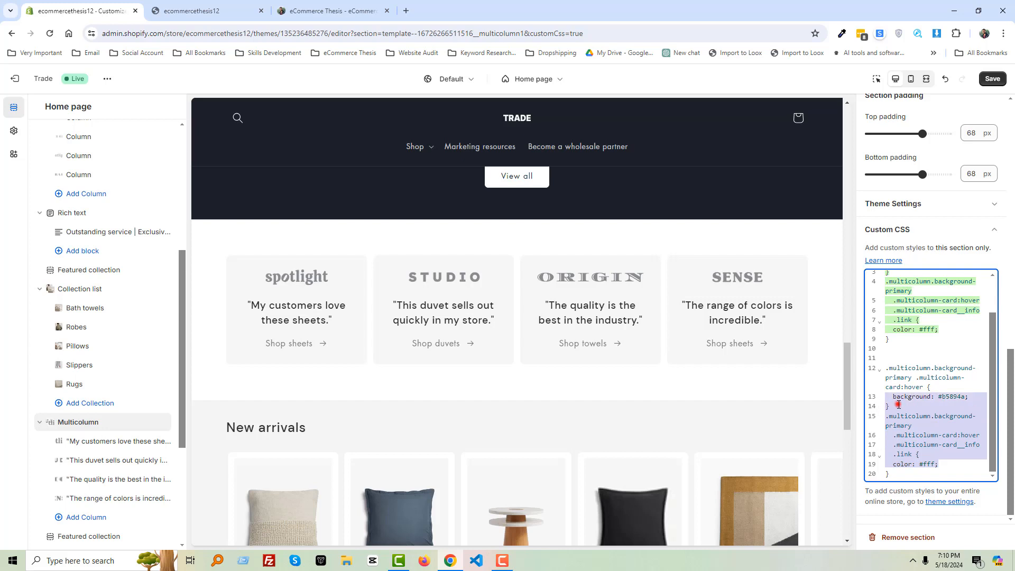
click(898, 404)
scroll(907, 418, up, 2)
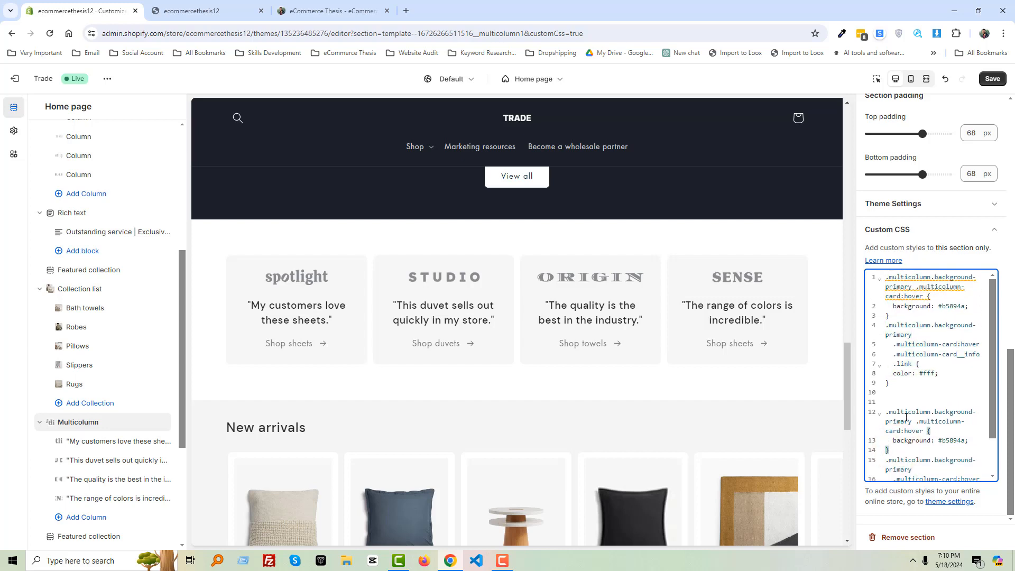
scroll(900, 403, down, 2)
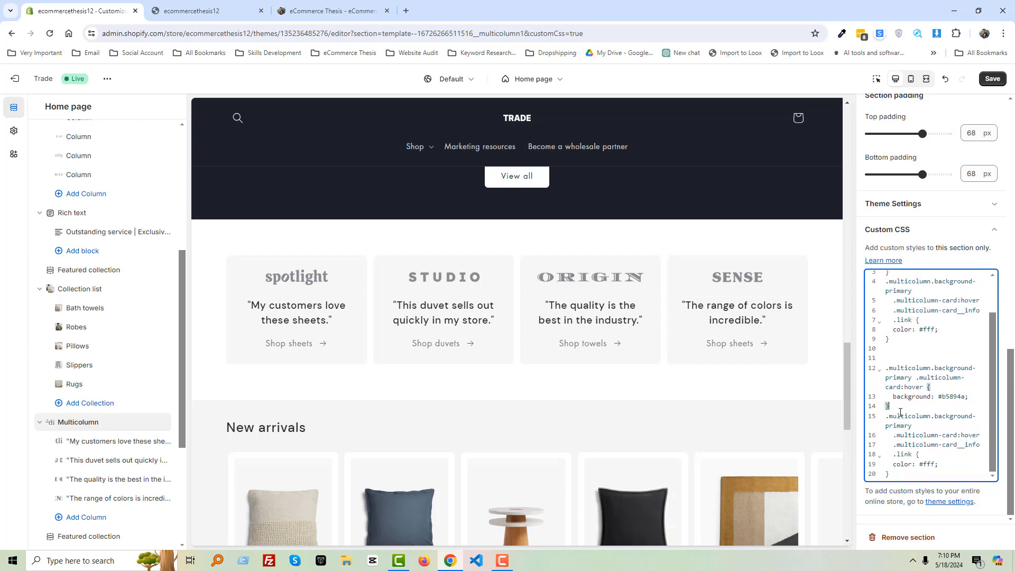
drag(898, 409, 930, 455)
key(BackSpace)
key(BackSpace)
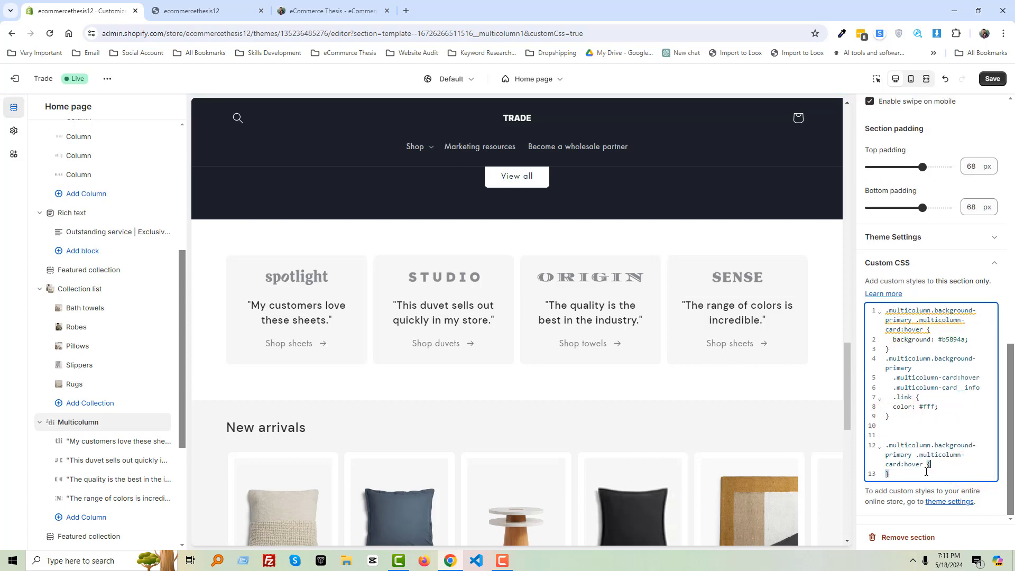
- Fill the empty rule with the all 1s ease transition declarations, remove :hover from its selector, and save the theme
text(-ms-transition: all 1s ease;     -webkit-transition: all 1s ease;     -moz-transition: all 1s ease;     -o-transition: all 1s ease;     transition: all 1s ease;)
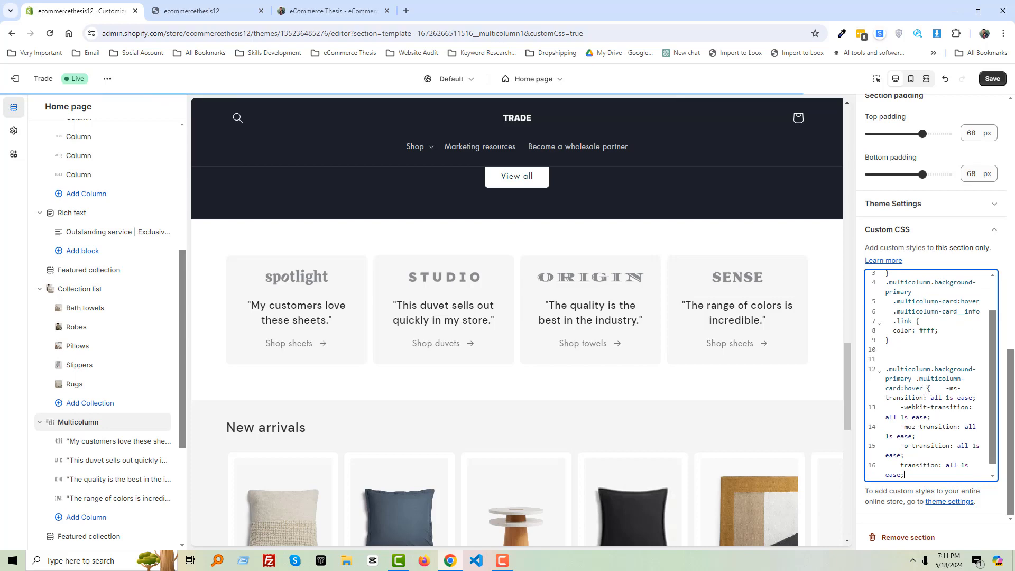
drag(923, 389, 902, 388)
key(BackSpace)
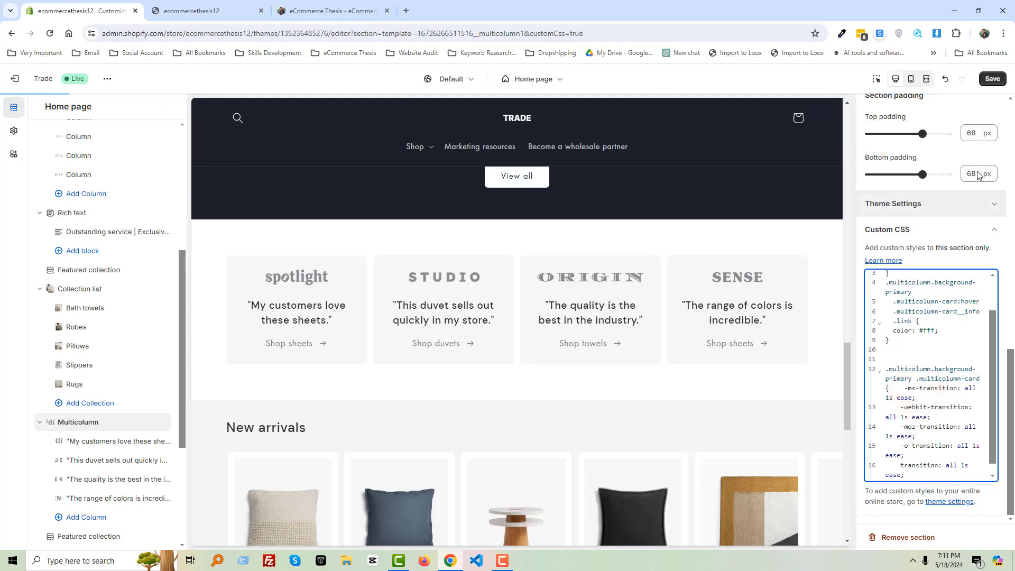
click(991, 80)
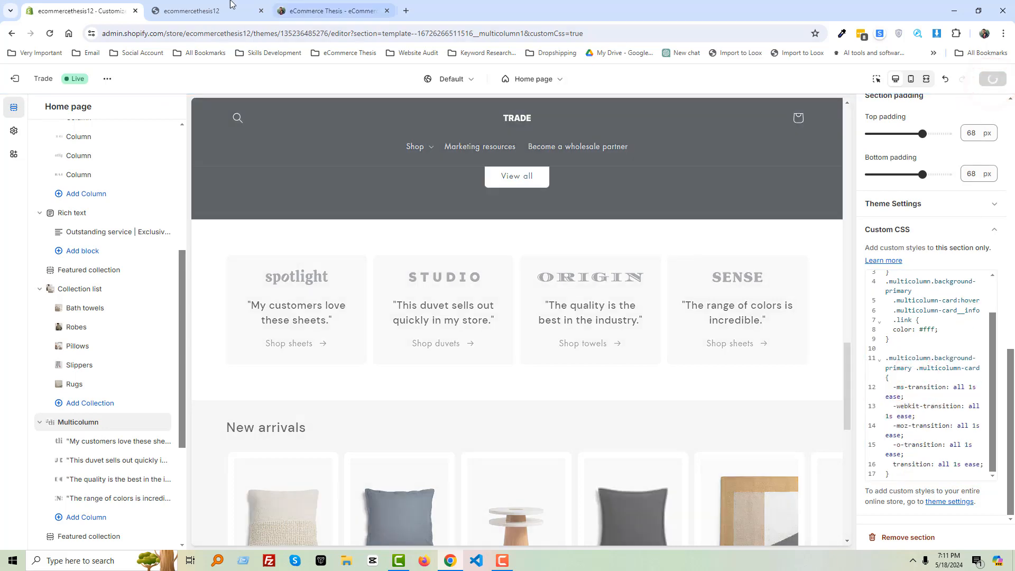
- Reload the storefront page and check the hover transition on the testimonial cards
click(198, 11)
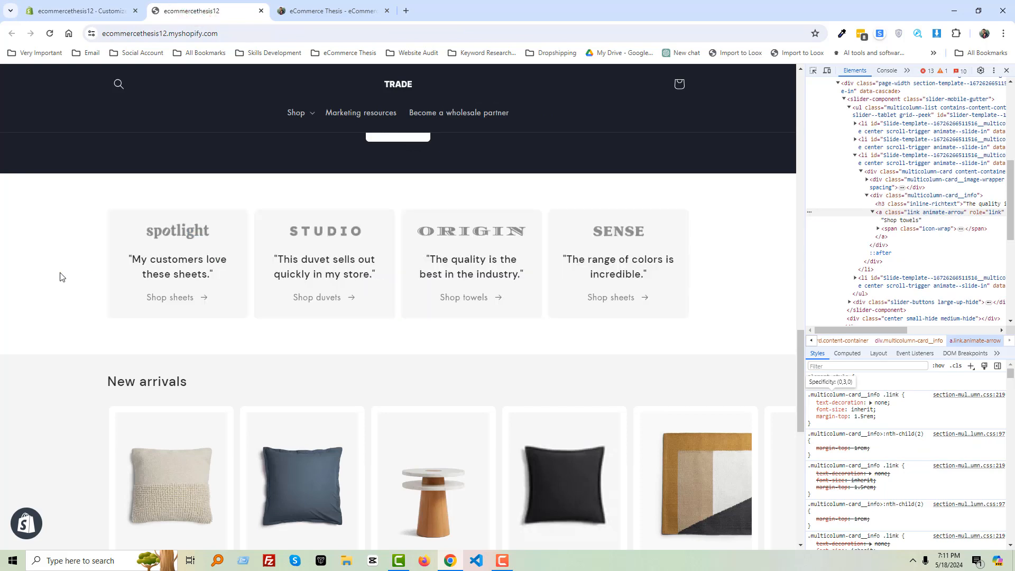
right_click(84, 269)
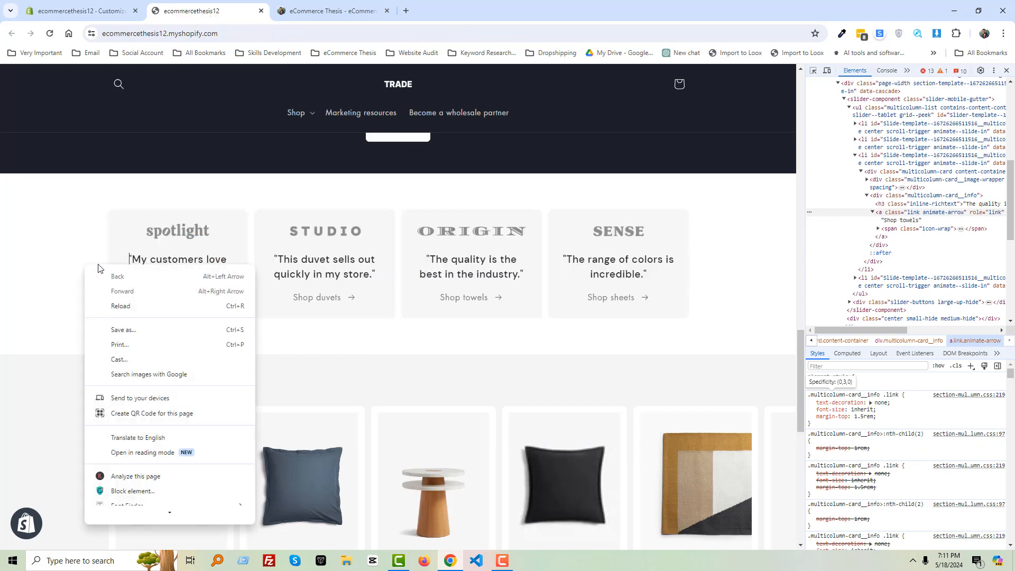
click(117, 304)
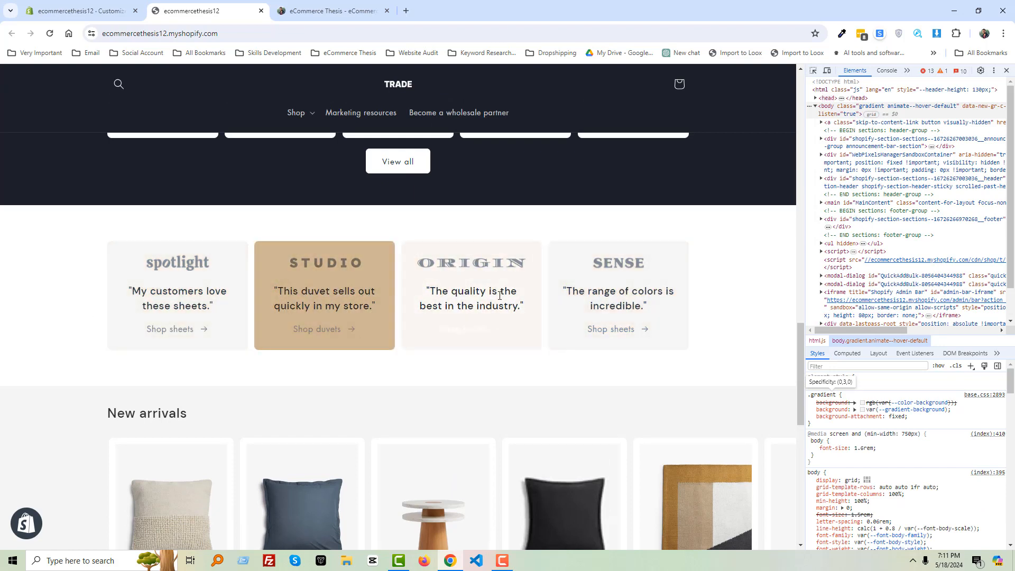
- View the New arrivals product slider on the storefront and advance it to its second page
scroll(148, 321, down, 5)
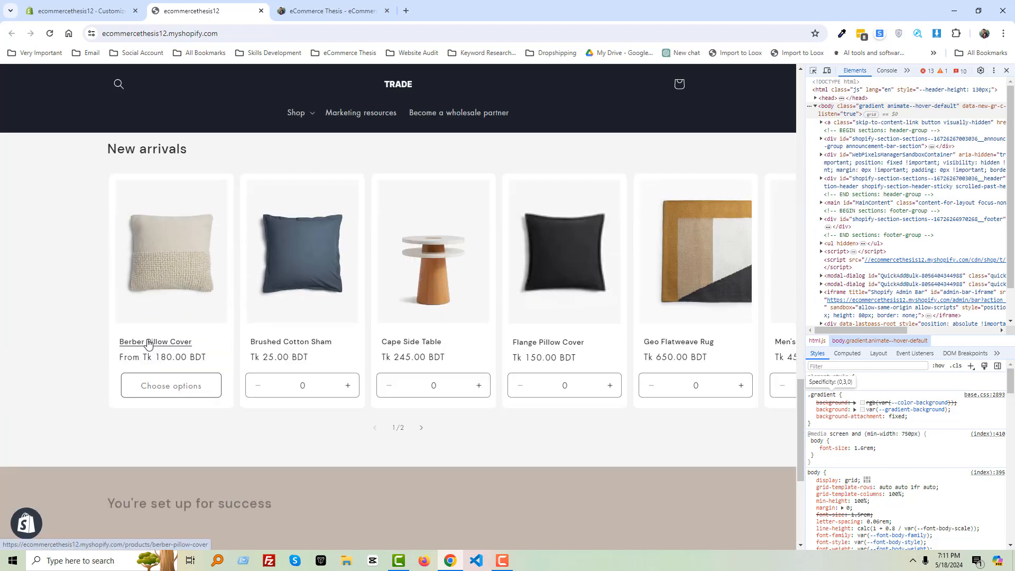
scroll(317, 354, down, 1)
click(423, 375)
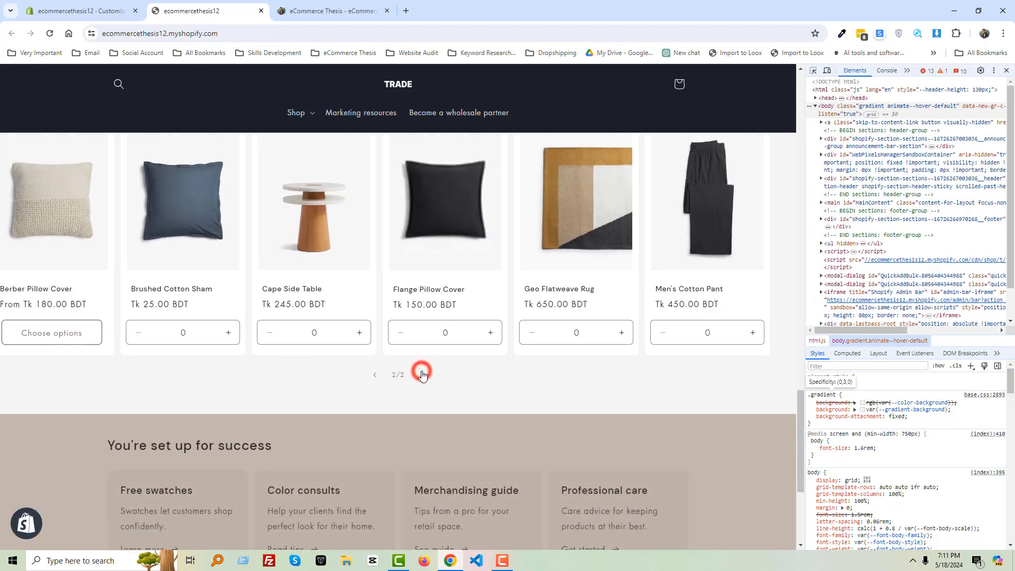
- Open the New arrivals Featured collection's settings in the theme editor and collapse the testimonial Multicolumn and Collection list sections
key(ctrl+shift+Tab)
scroll(206, 385, down, 4)
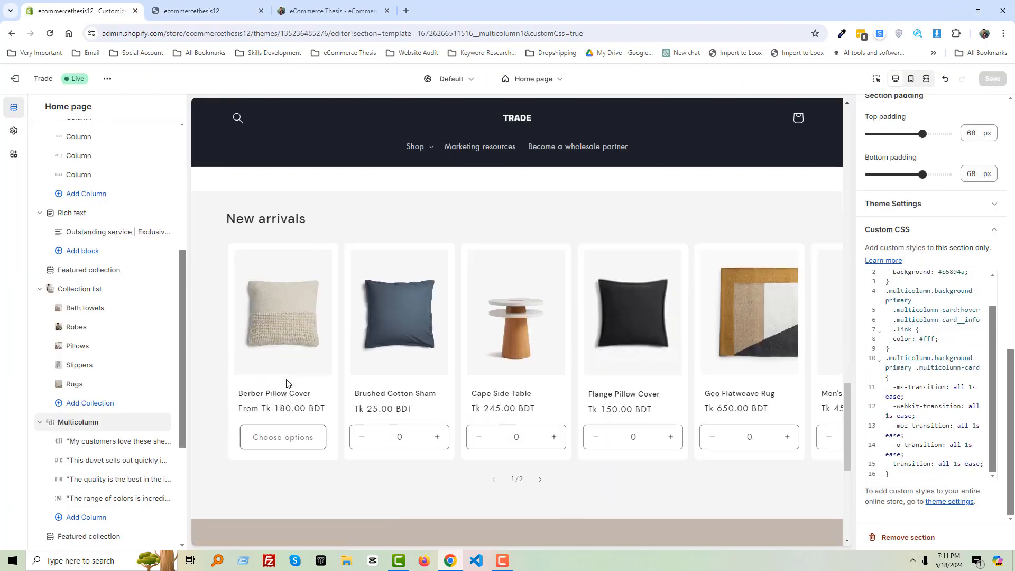
scroll(83, 417, down, 2)
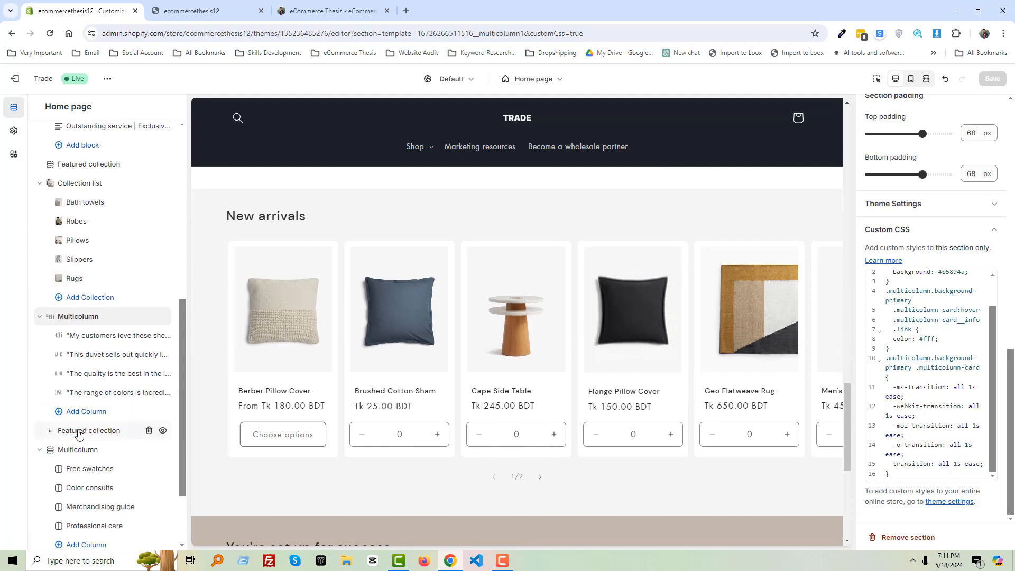
click(79, 431)
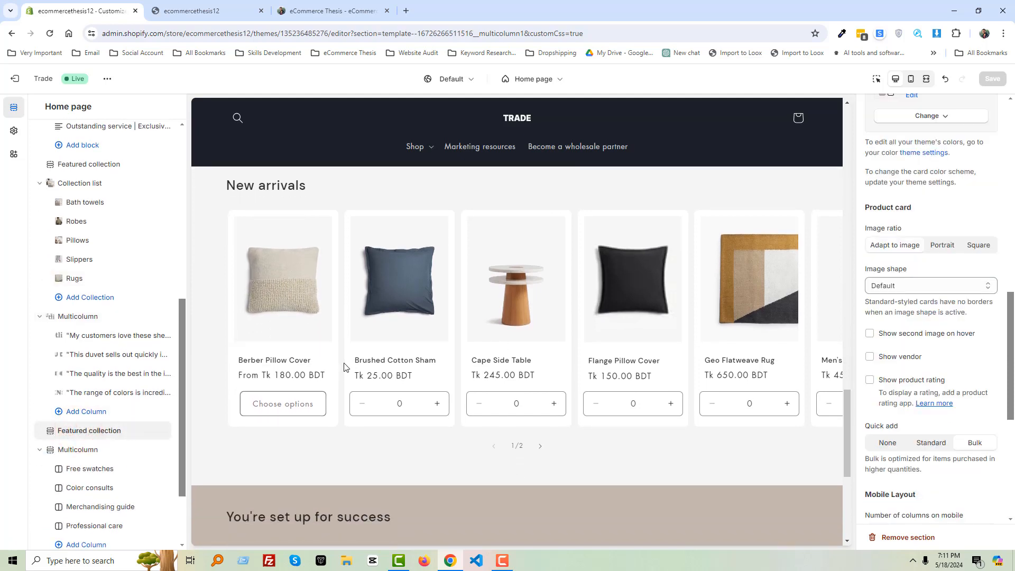
click(39, 316)
click(40, 183)
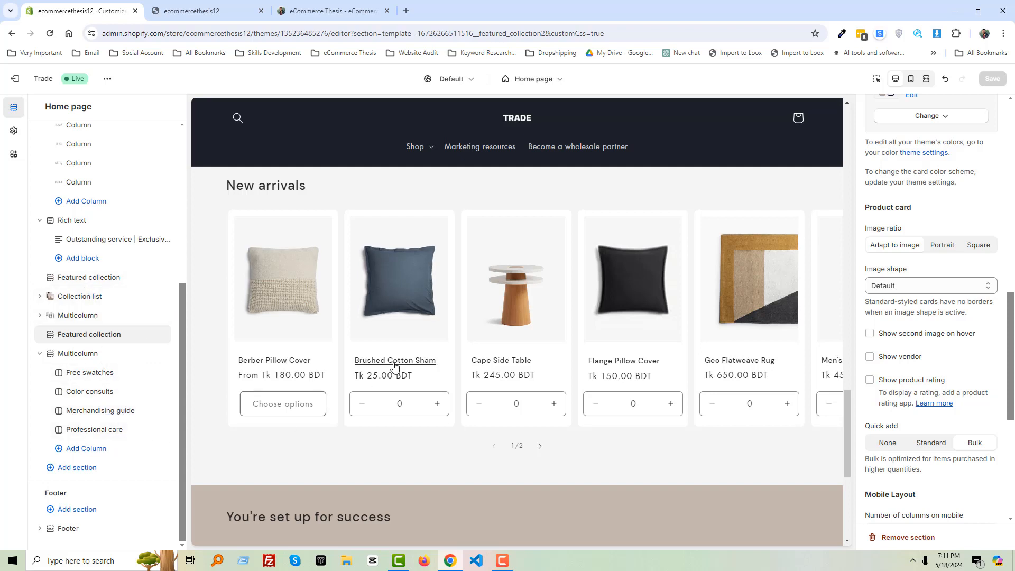
- Set the color scheme of the "You're set up for success" Multicolumn section to Scheme 6
scroll(360, 380, down, 4)
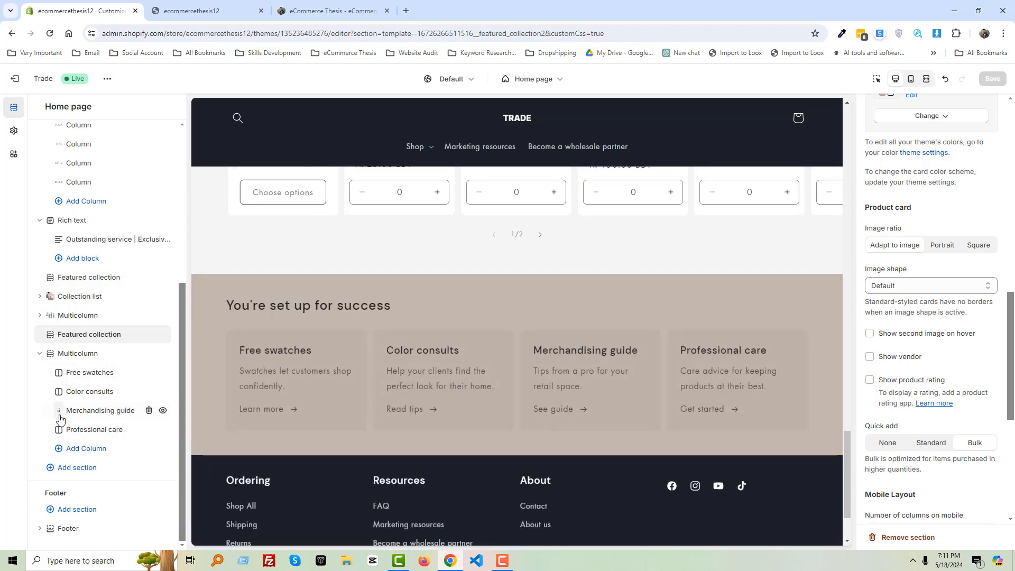
click(87, 353)
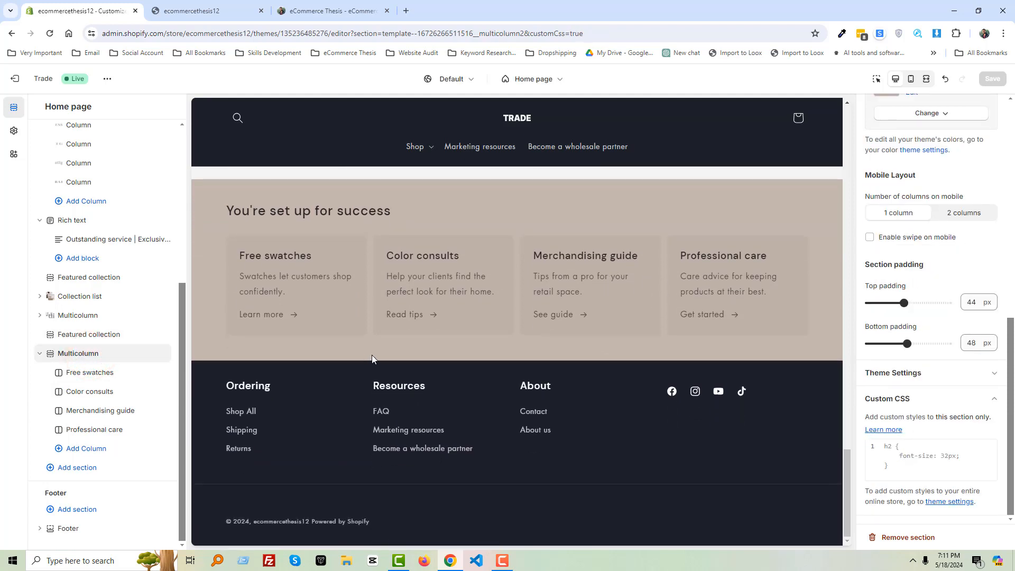
scroll(756, 316, up, 1)
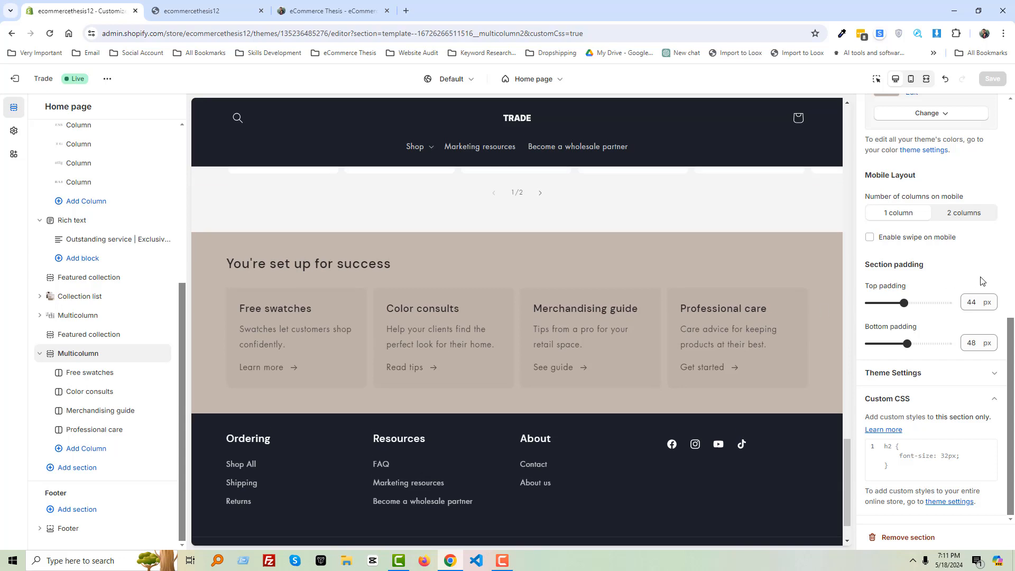
scroll(982, 281, up, 2)
click(940, 224)
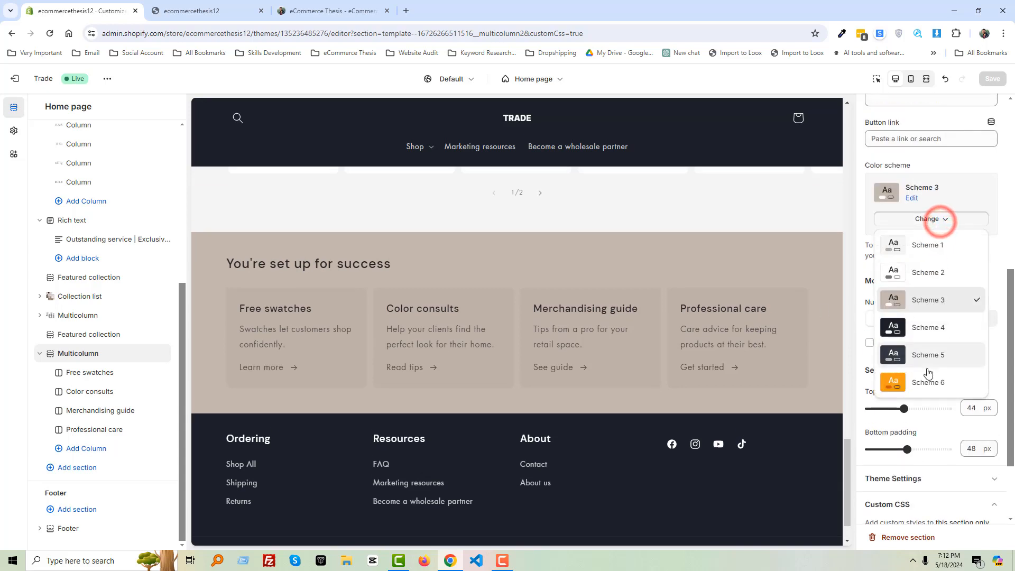
click(925, 380)
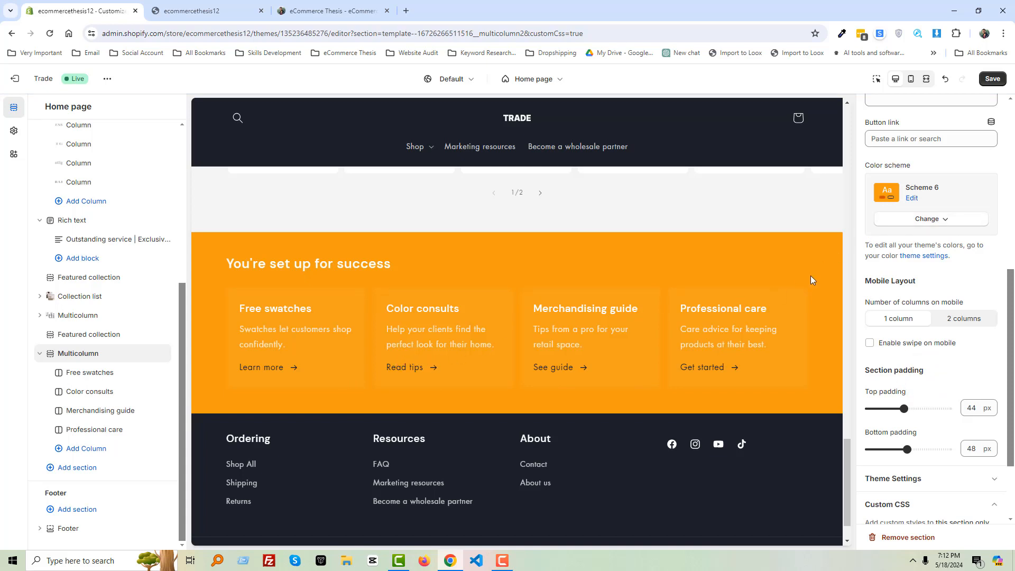
- Edit Scheme 6 to use the brown background color #89662E and save the theme
click(925, 222)
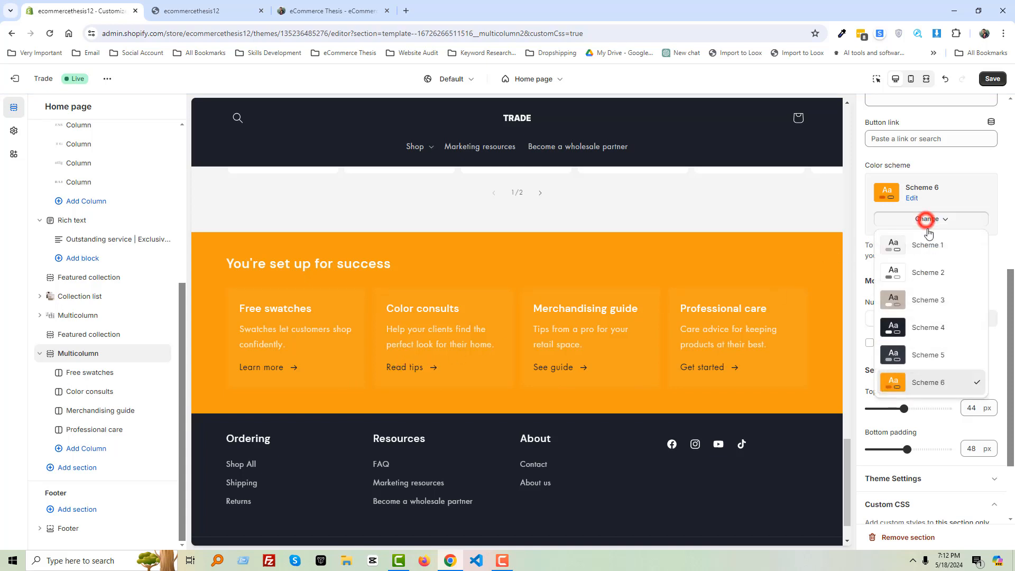
click(913, 199)
click(875, 209)
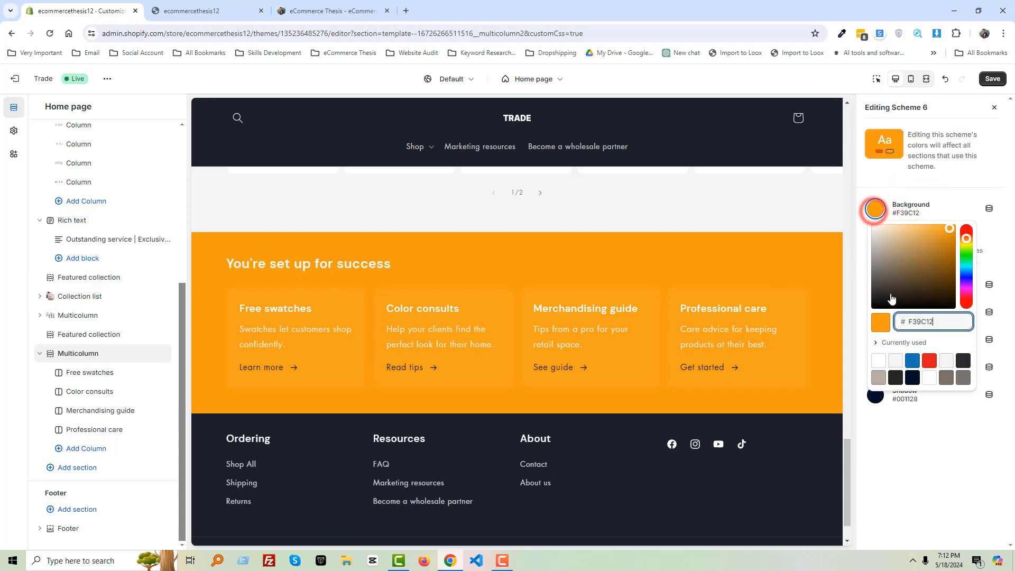
click(946, 251)
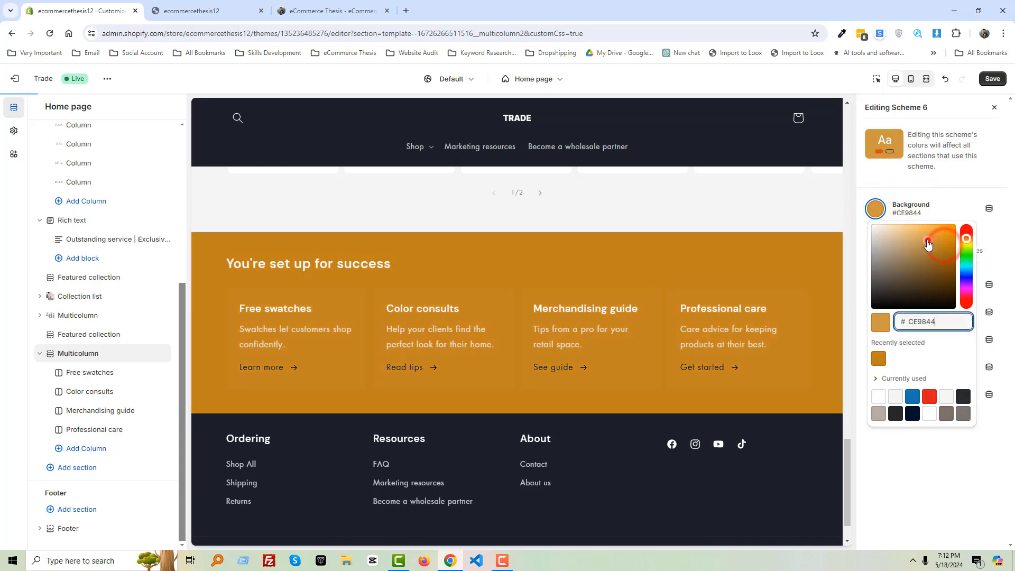
click(920, 233)
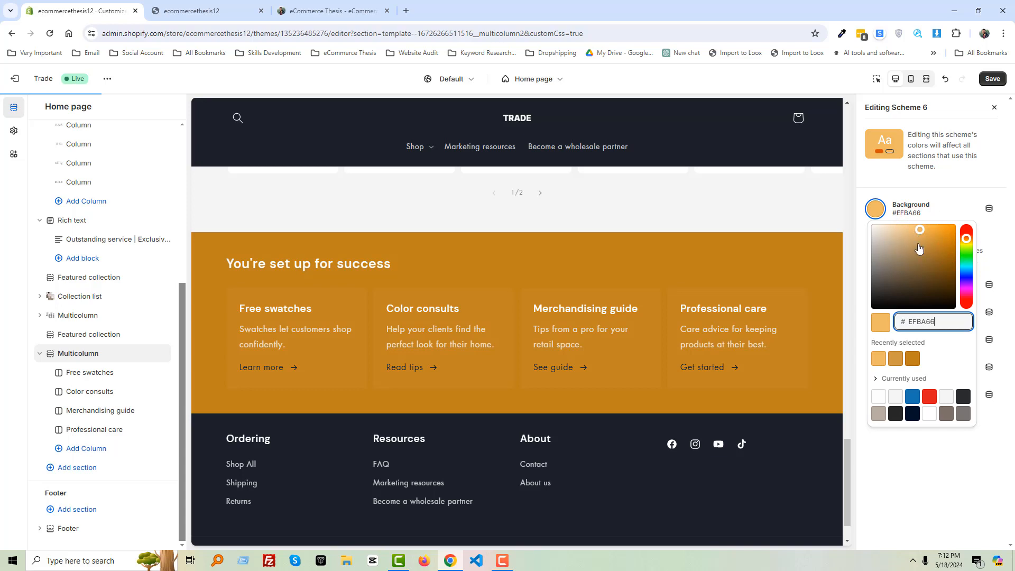
click(919, 247)
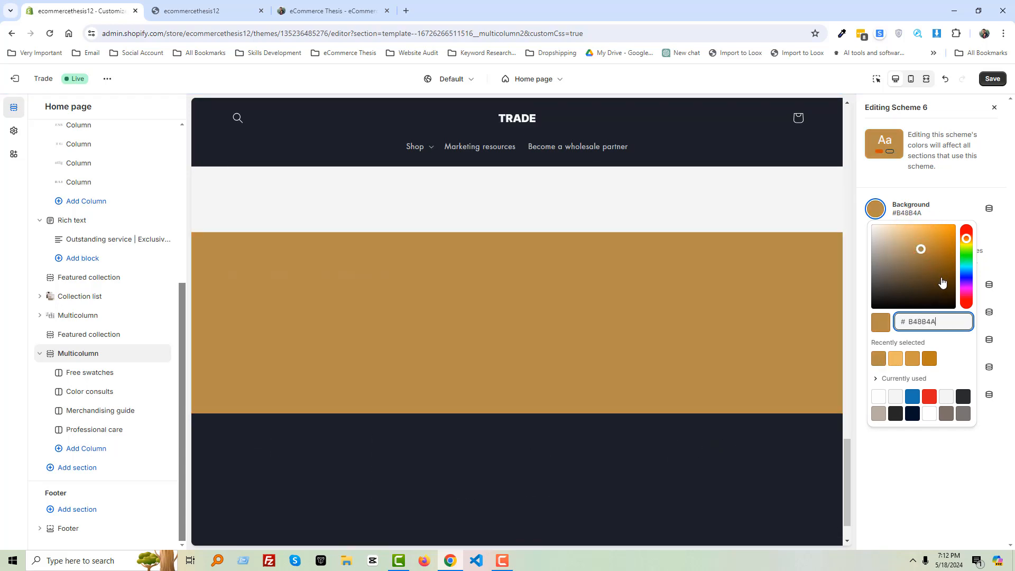
click(926, 273)
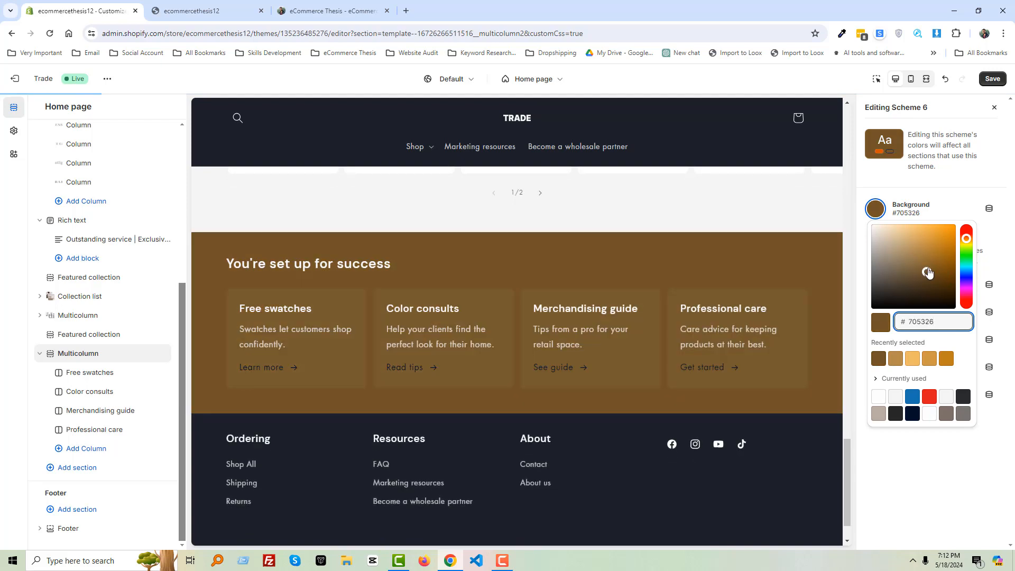
click(927, 263)
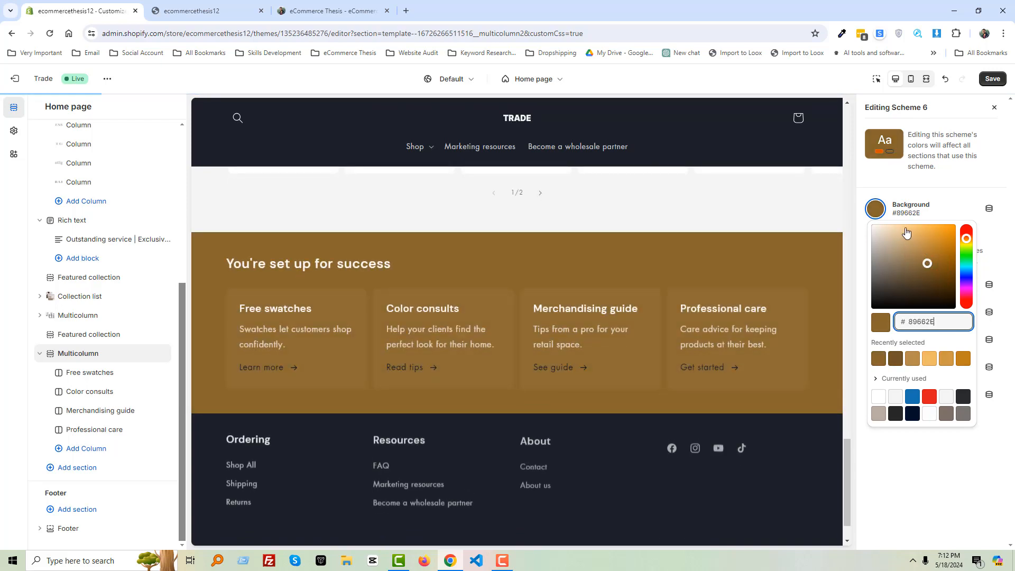
click(938, 183)
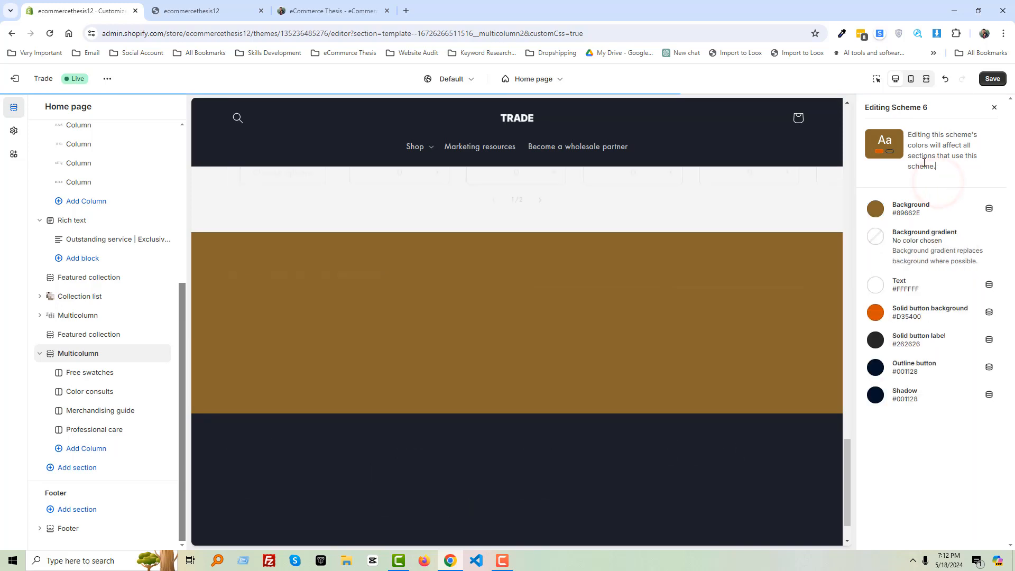
click(988, 85)
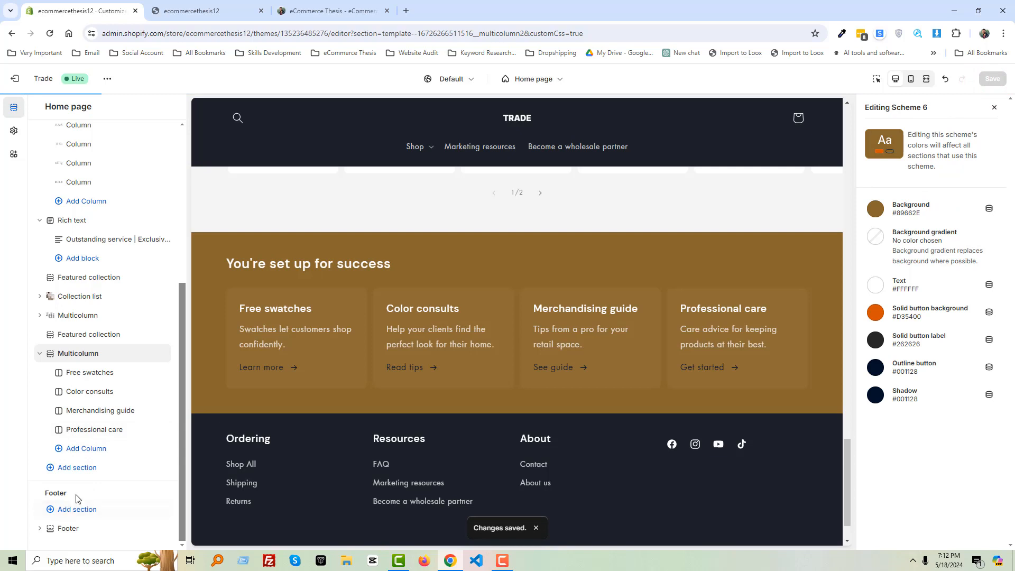
- Try Scheme 3 on the Footer section, and set its color scheme to Scheme 5
click(69, 529)
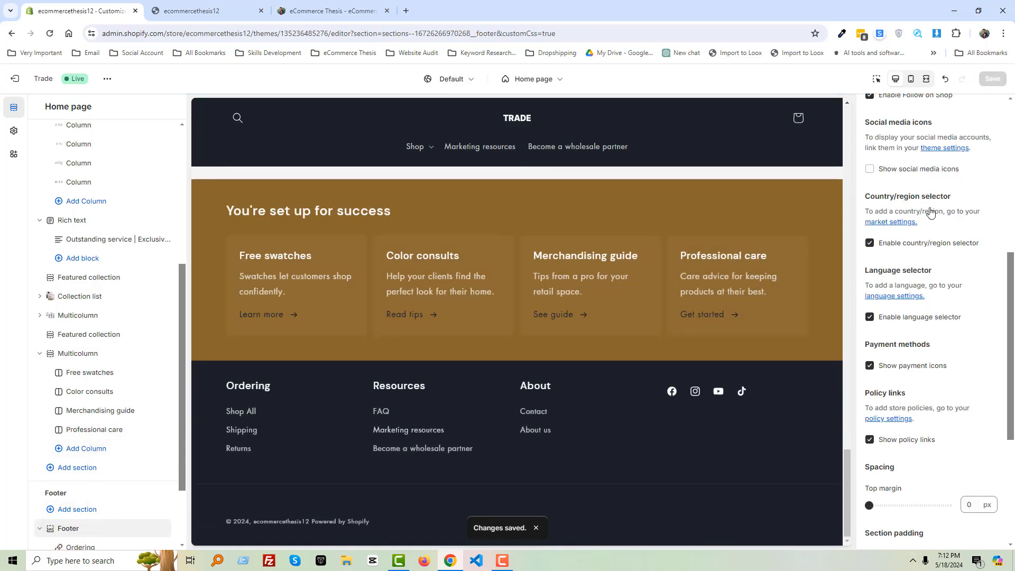
scroll(903, 216, up, 7)
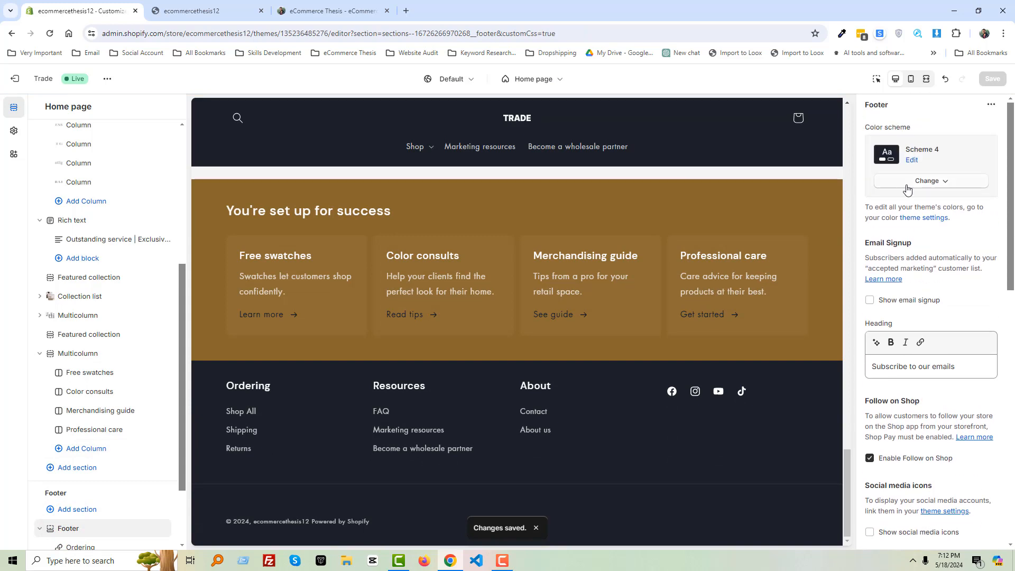
click(934, 180)
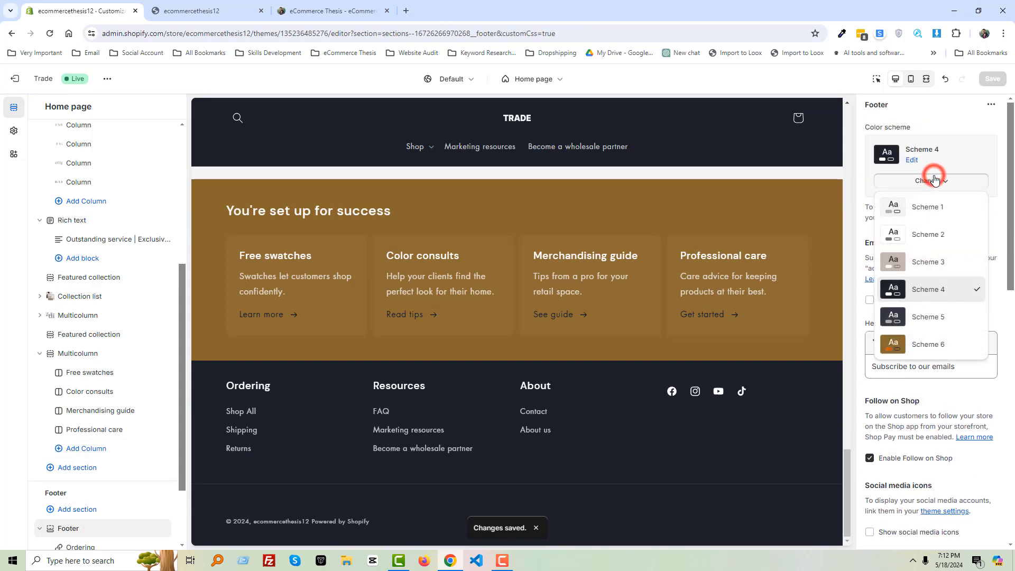
click(937, 269)
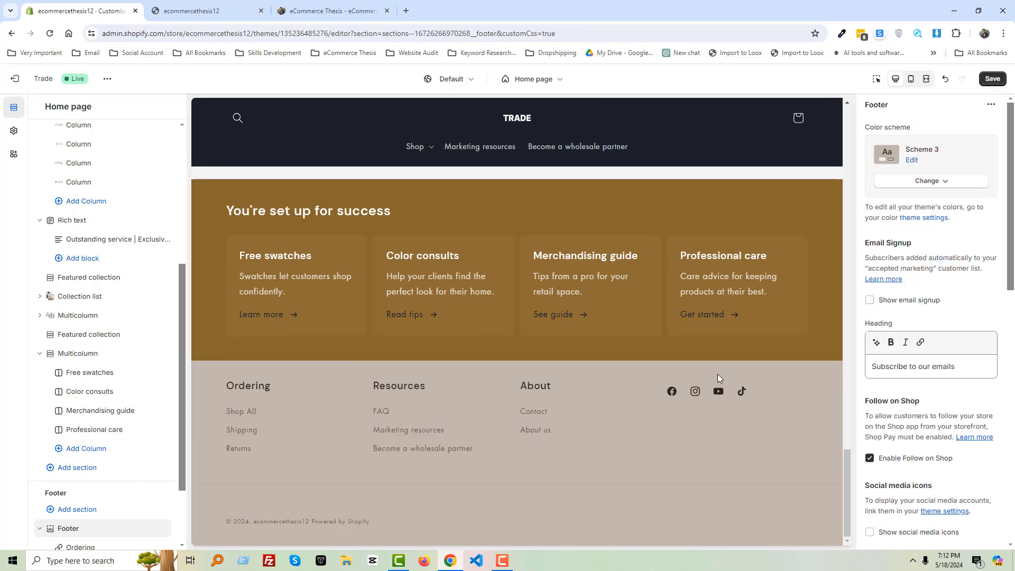
click(929, 182)
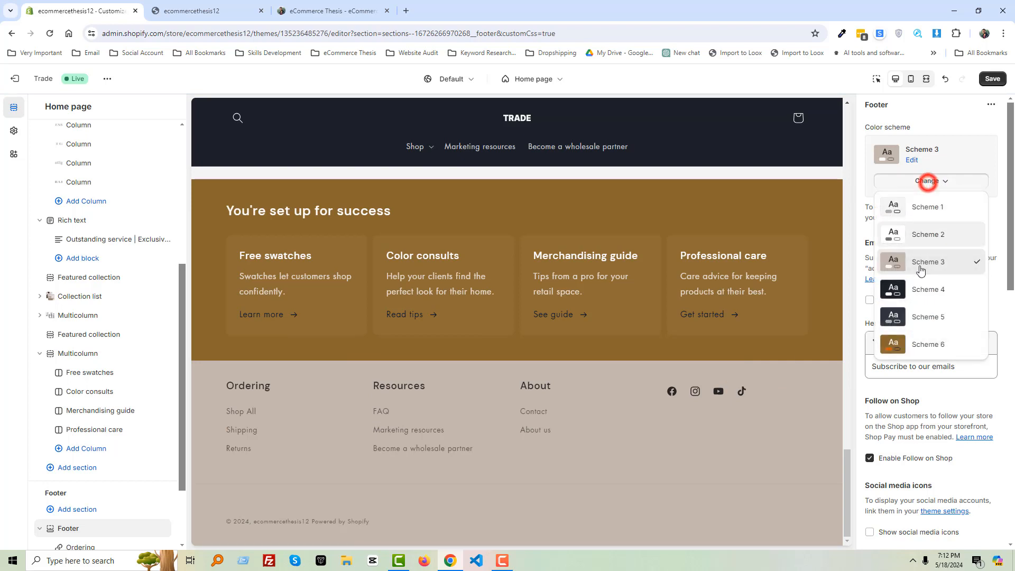
click(917, 316)
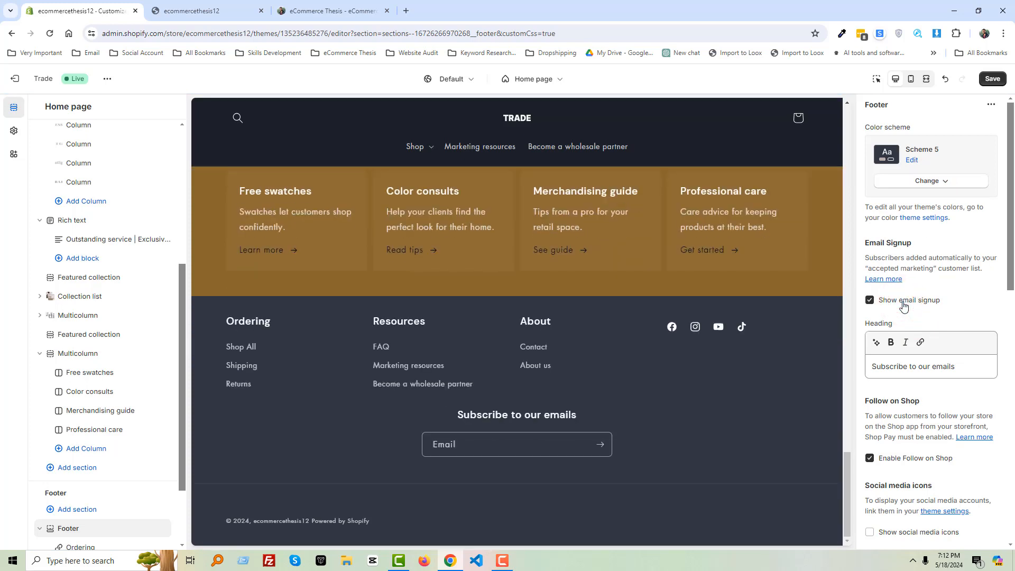
- Try showing the social media icons in the footer and turn them off again
scroll(909, 370, down, 2)
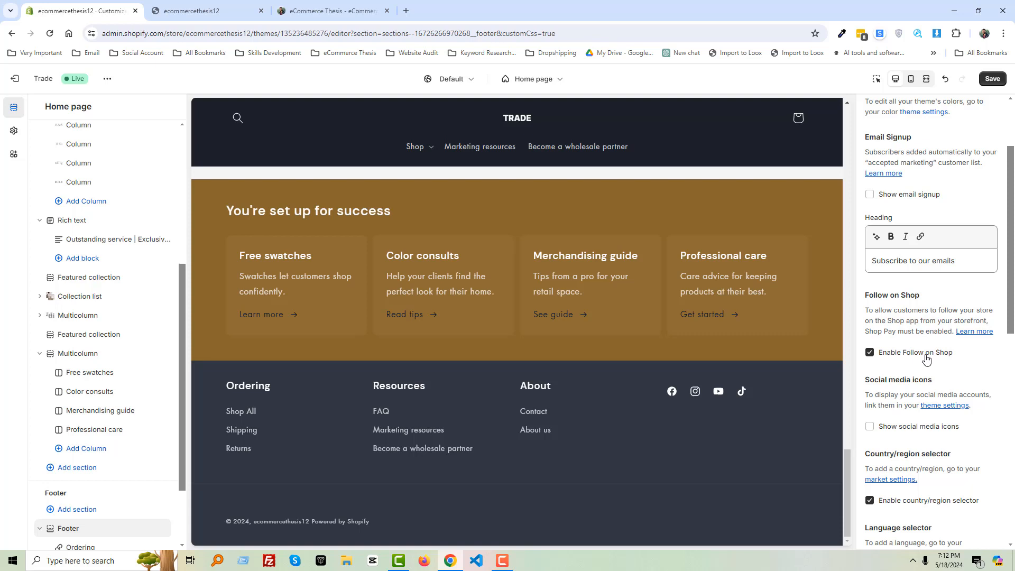
scroll(925, 370, down, 1)
click(908, 377)
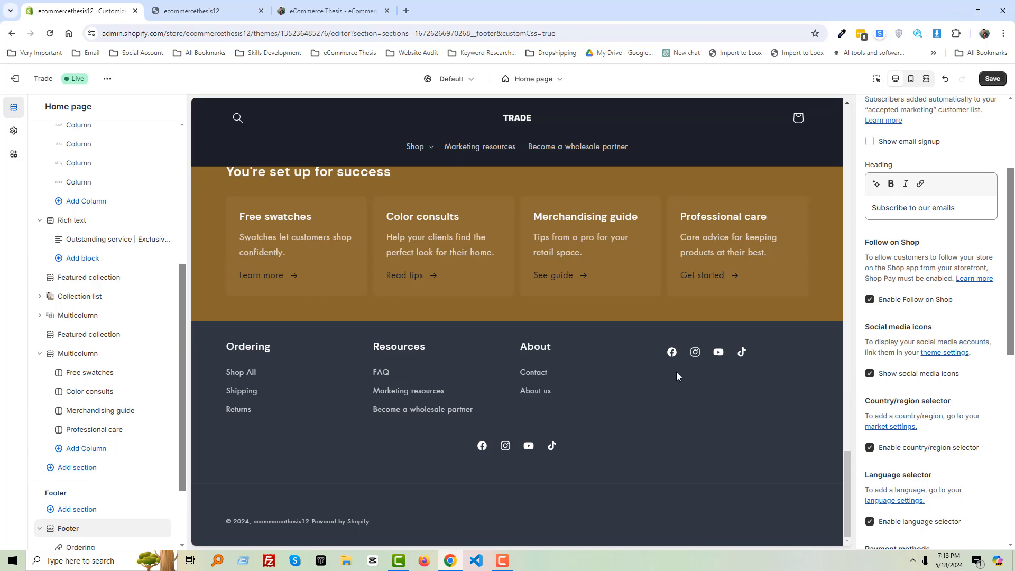
click(890, 378)
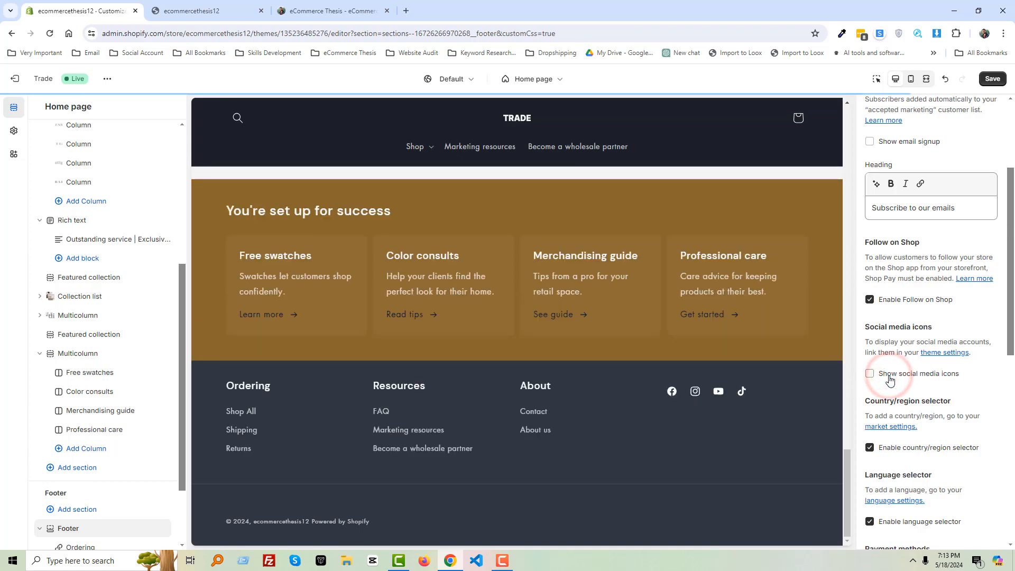
- Review the footer's country, language, payment icon and policy link options, and screen-capture the area around the copyright line
scroll(873, 411, down, 1)
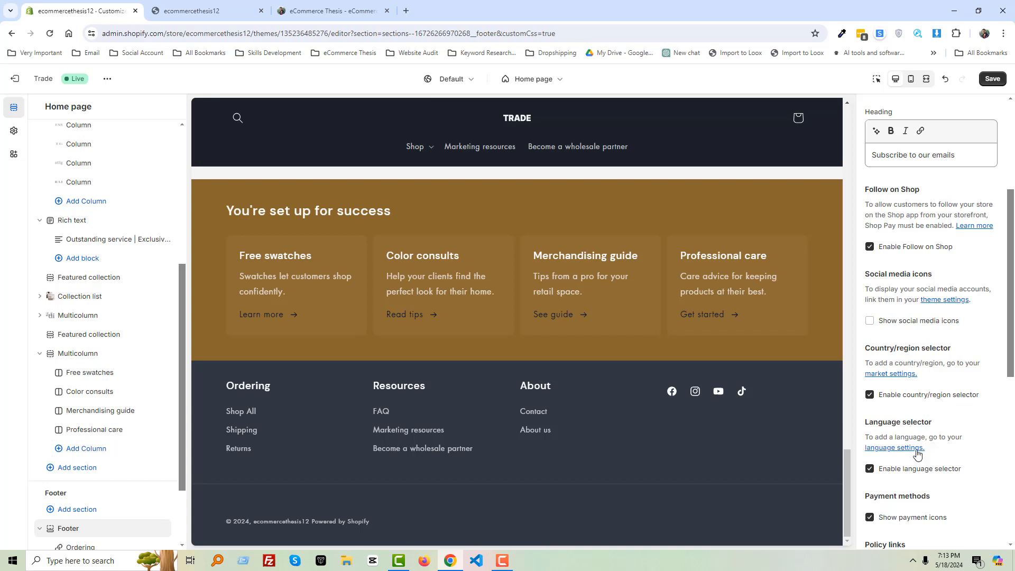
scroll(893, 473, down, 2)
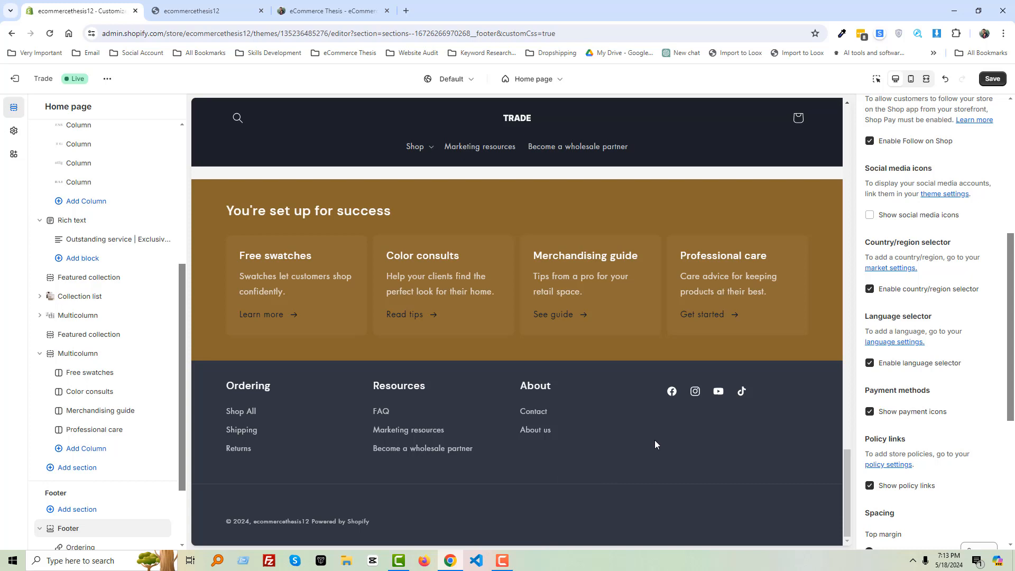
scroll(881, 448, down, 2)
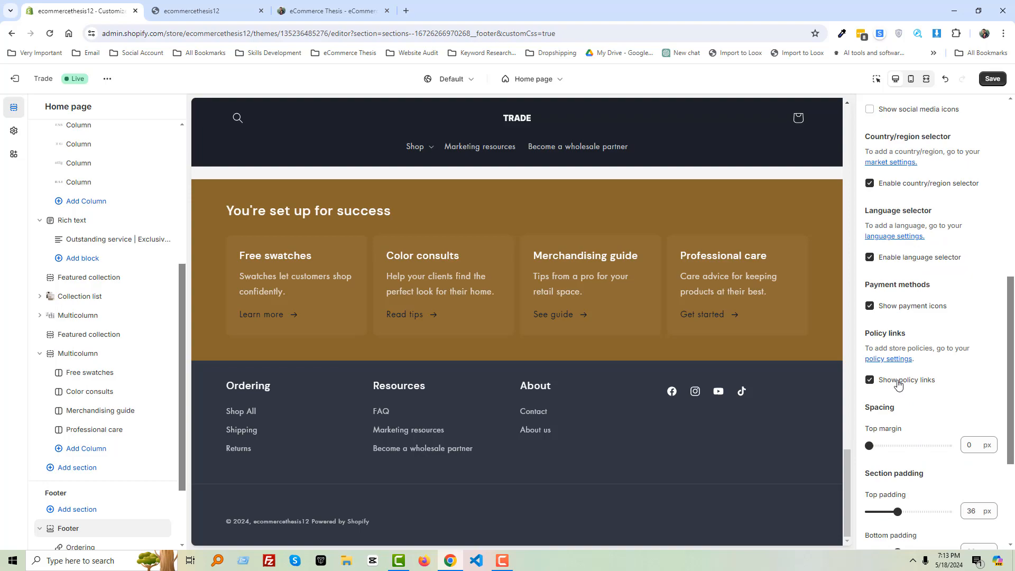
key(Print)
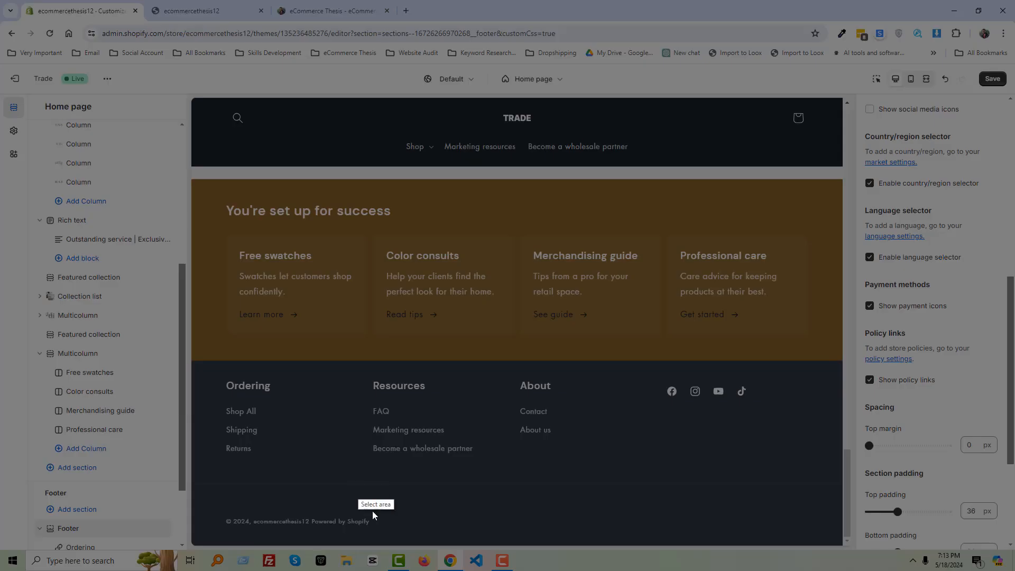
drag(319, 525, 305, 510)
key(ctrl+c)
- Set the footer's top padding to 48 px, increase its bottom padding, and save the theme
scroll(864, 457, down, 2)
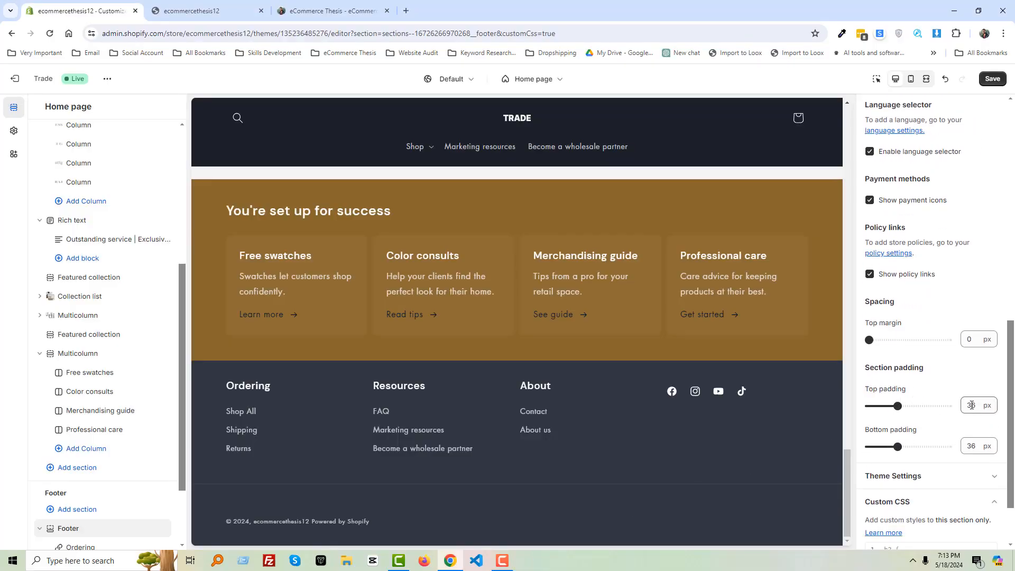
mouse_move(898, 405)
mouse_down()
mouse_move(881, 406)
mouse_move(925, 406)
mouse_move(907, 406)
mouse_up()
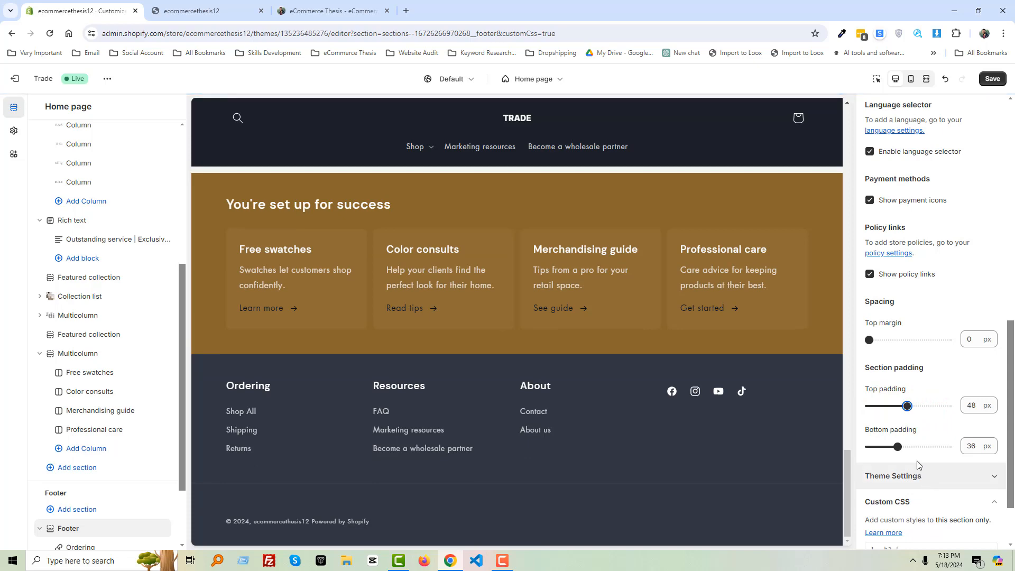
drag(904, 446, 906, 447)
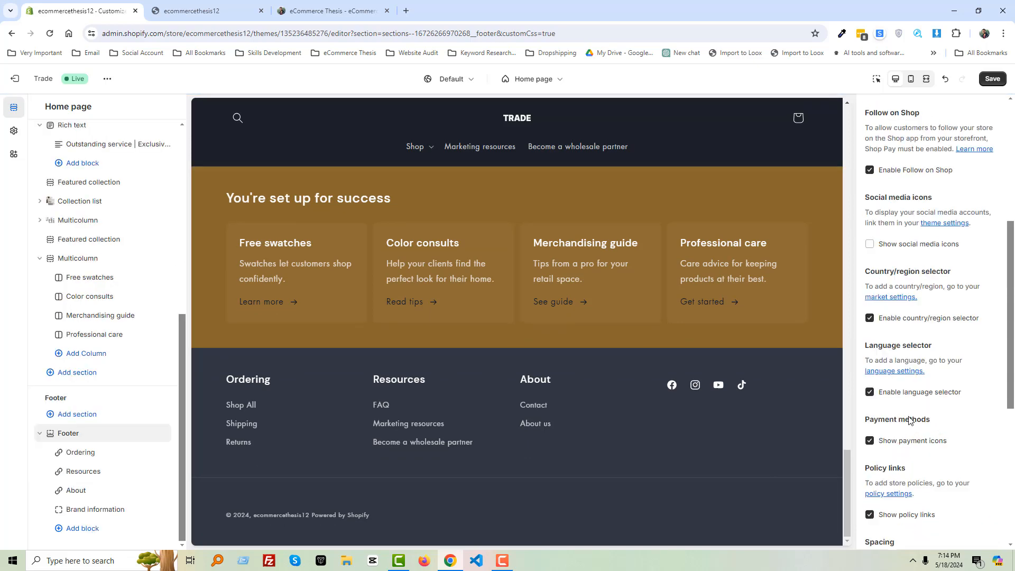
scroll(909, 420, up, 4)
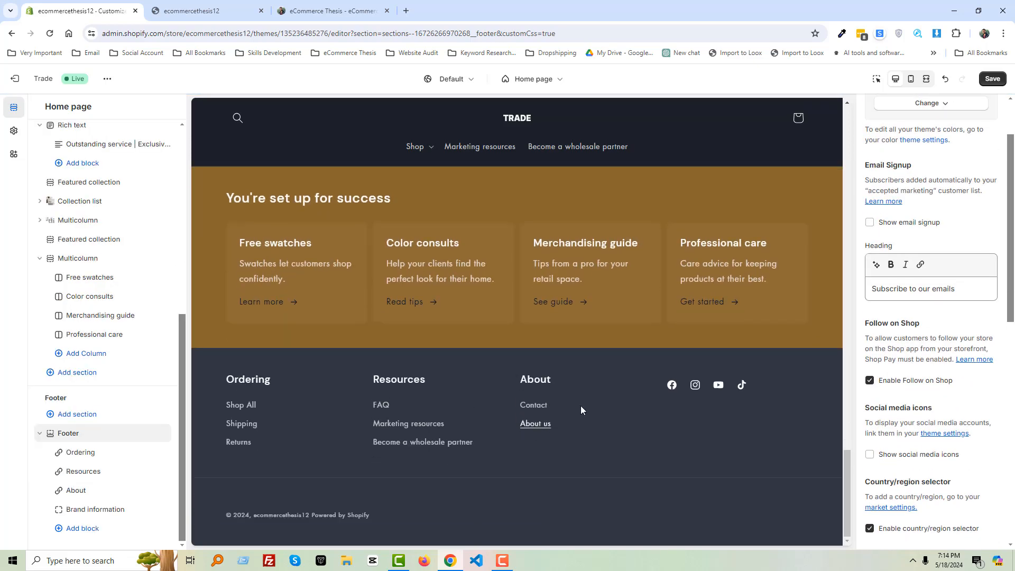
click(995, 79)
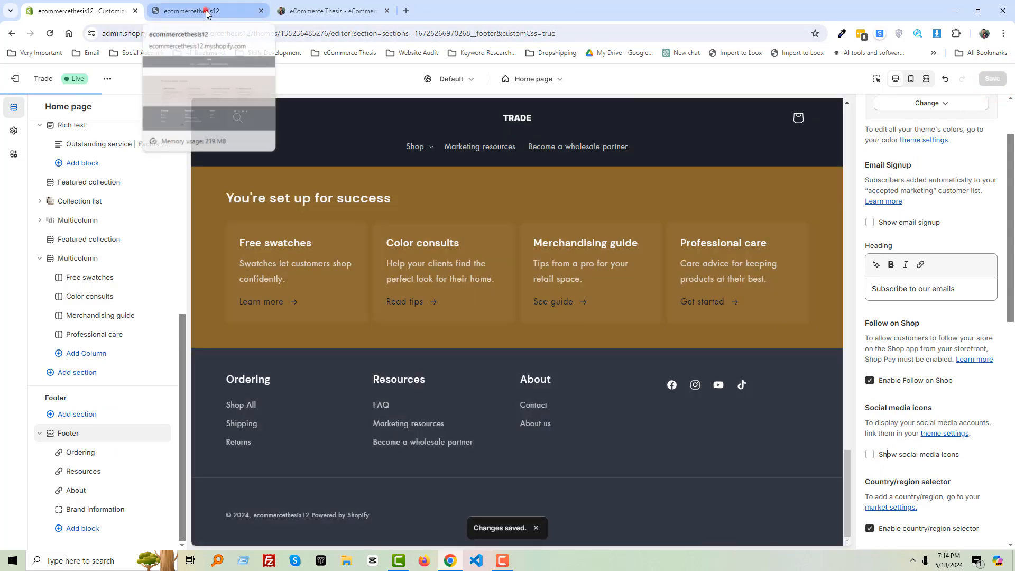
- Reload the storefront page, close the developer tools, and view the home page from the top
click(207, 12)
right_click(192, 177)
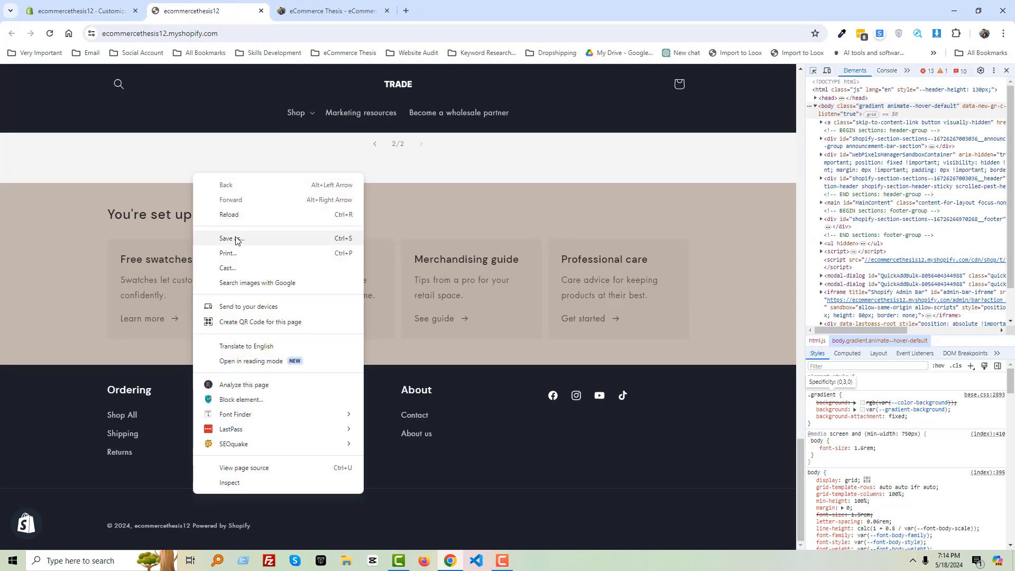
click(241, 213)
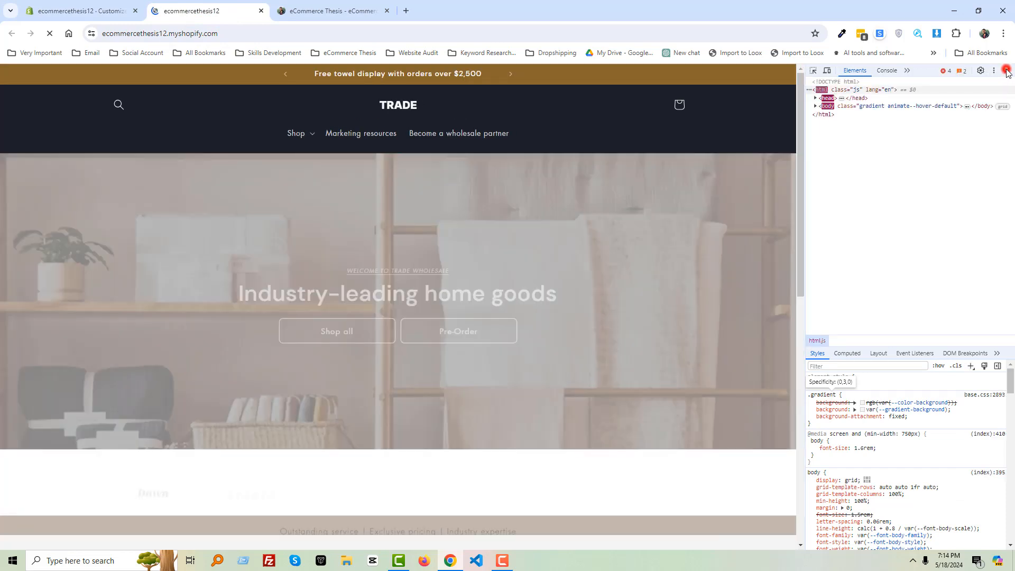
click(1005, 70)
scroll(729, 238, up, 15)
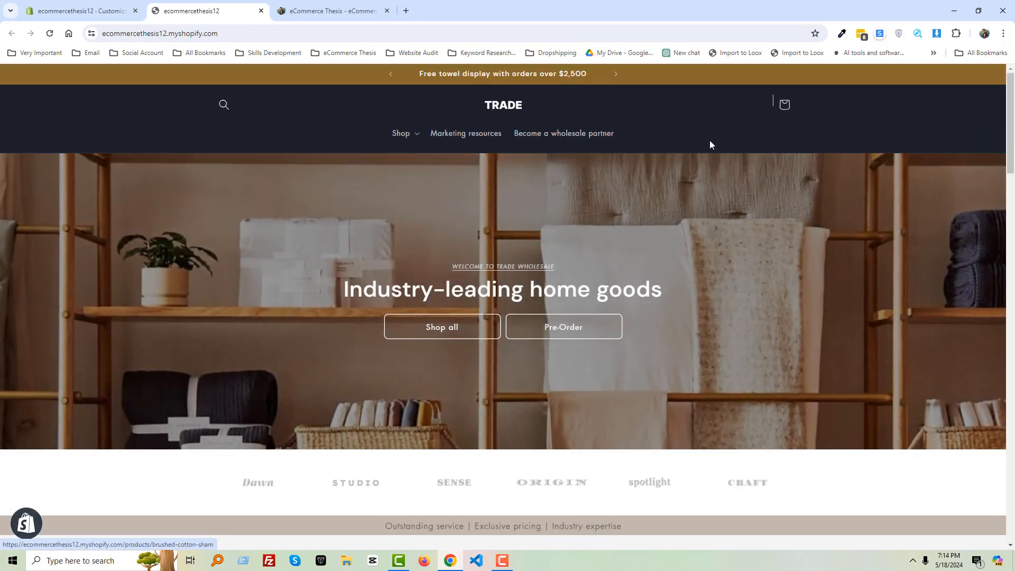
- Reload the storefront page and check the announcement bar's rotating messages and how the header behaves when moving down the page
right_click(709, 141)
click(745, 181)
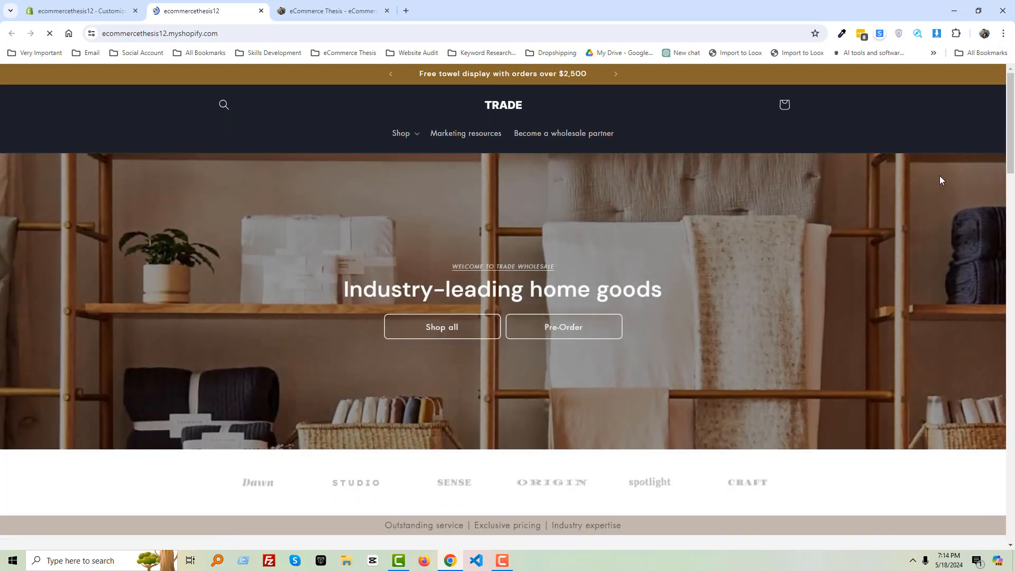
click(616, 74)
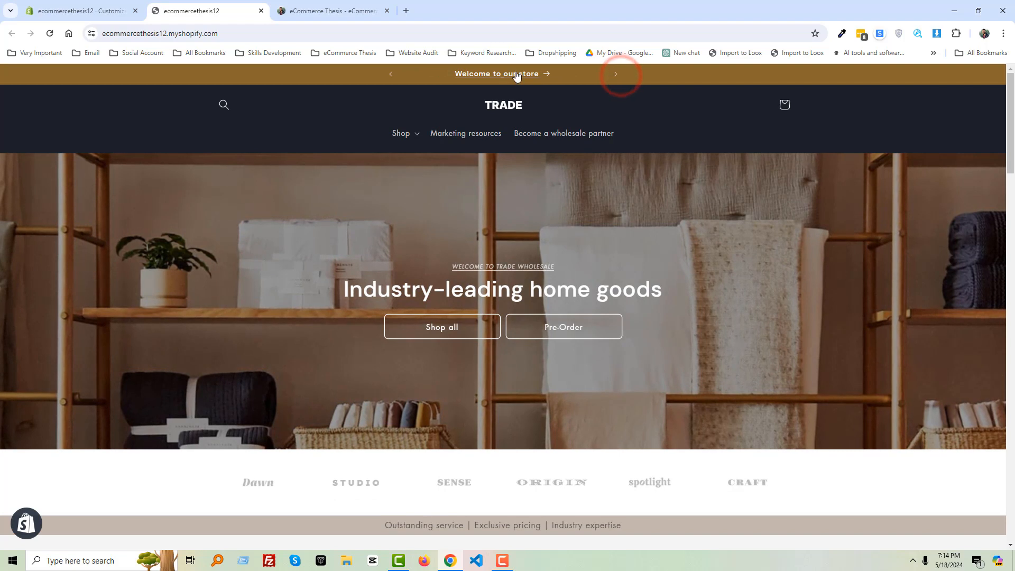
click(618, 74)
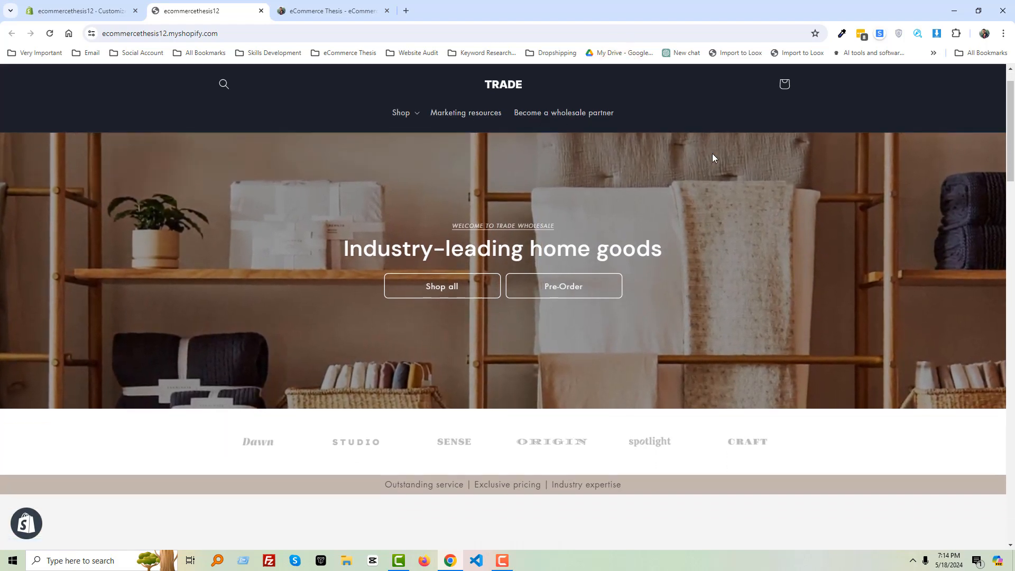
scroll(712, 153, down, 3)
scroll(713, 156, up, 3)
scroll(712, 153, down, 5)
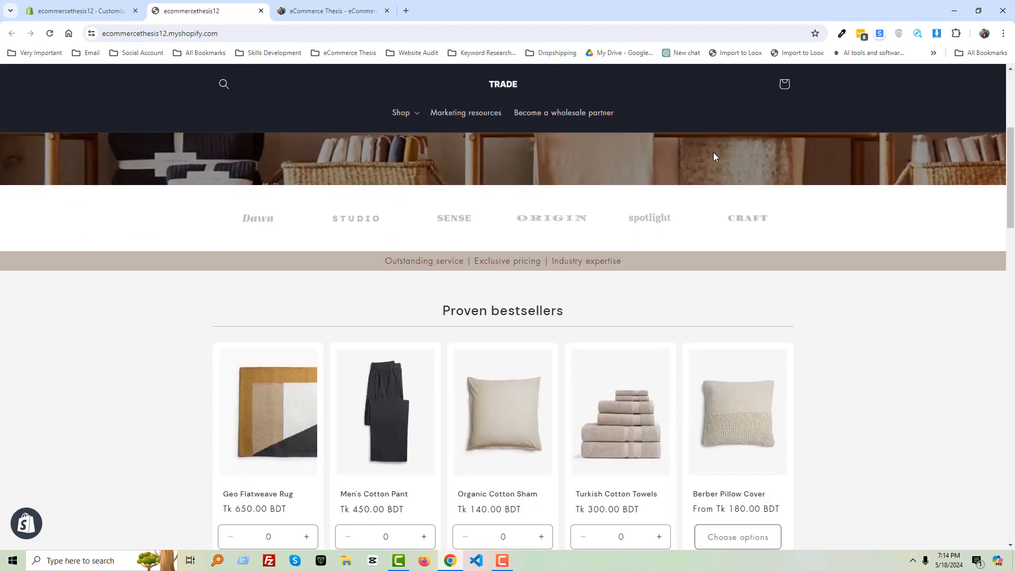
scroll(712, 154, up, 5)
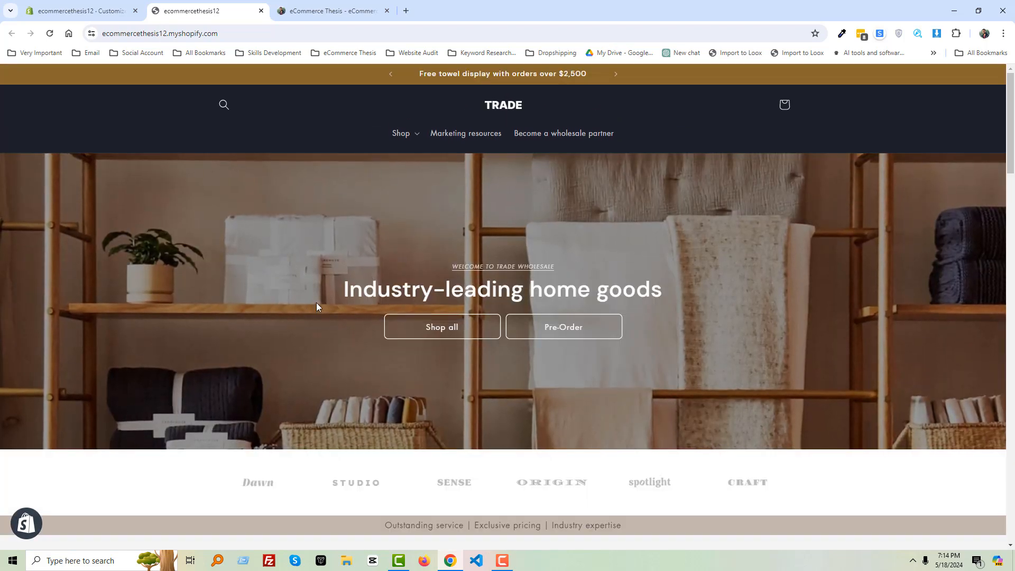
- Screen-capture the full image banner, and capture the area around its Shop all and Pre-Order buttons
key(Print)
drag(0, 153, 1006, 449)
key(ctrl+c)
key(Print)
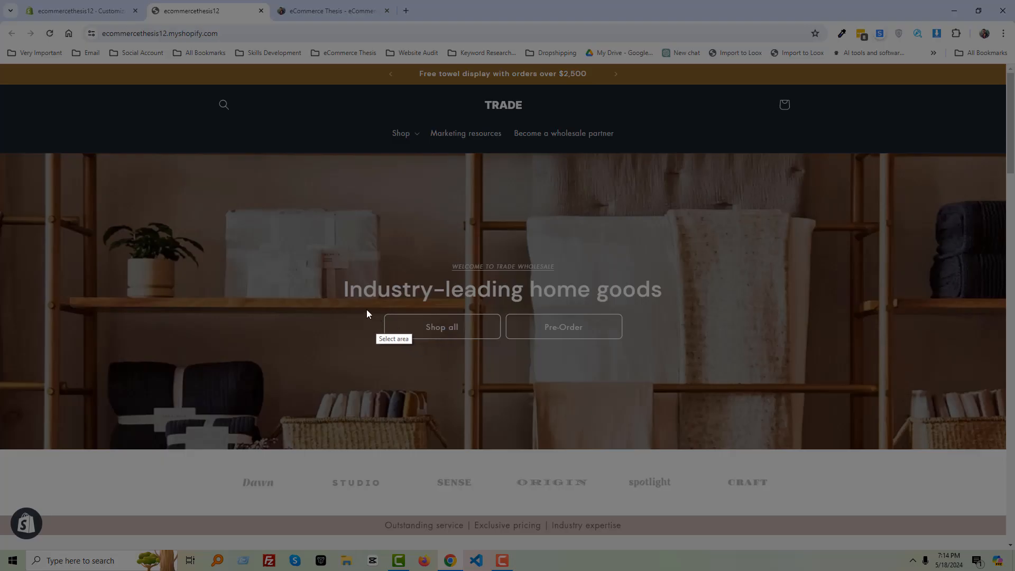
drag(372, 305, 703, 373)
key(ctrl+c)
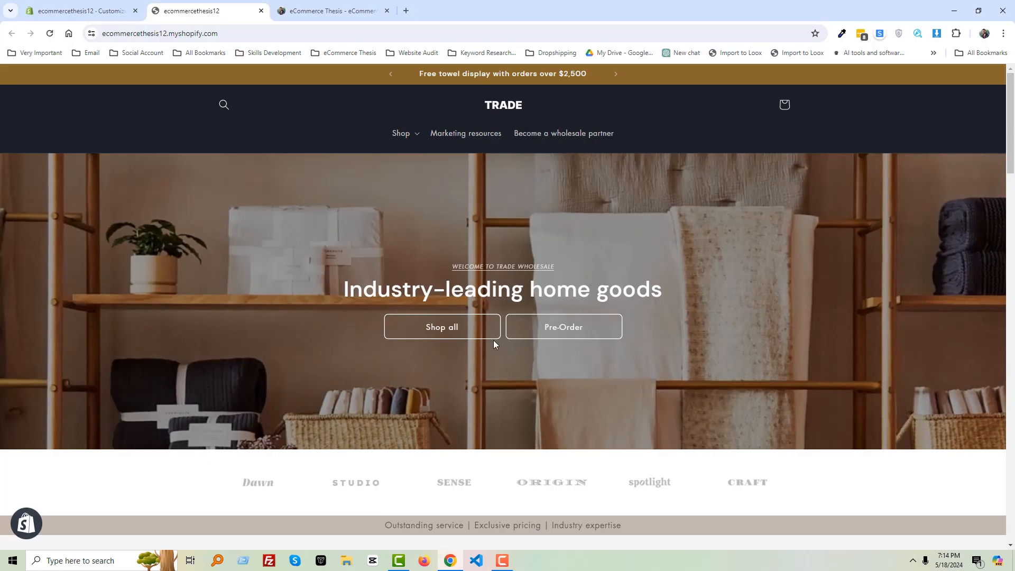
- Mark screen-capture areas around the brand logo row and the Proven bestsellers heading, and close the capture
scroll(491, 370, down, 2)
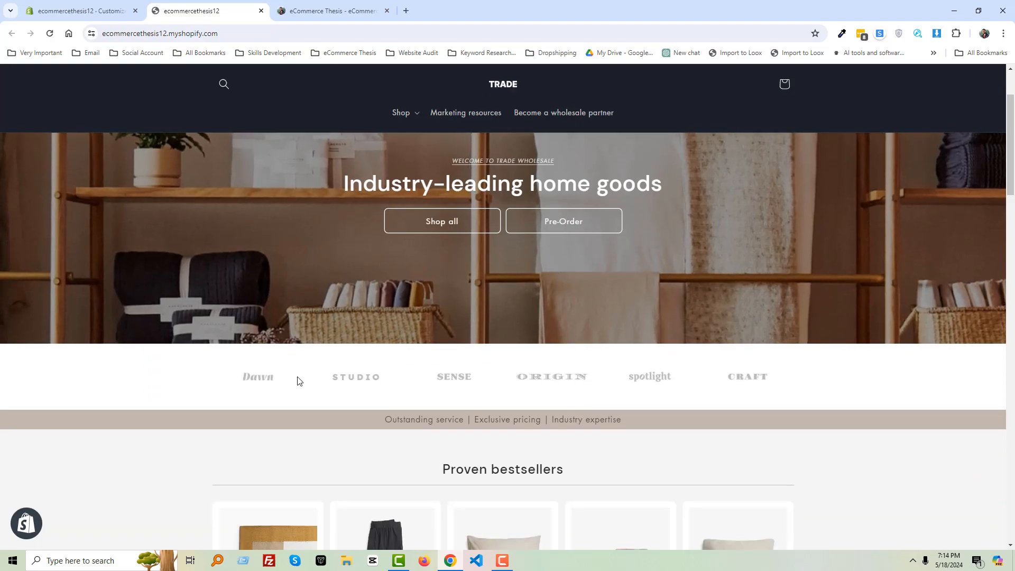
key(Print)
drag(34, 343, 994, 411)
scroll(443, 407, down, 6)
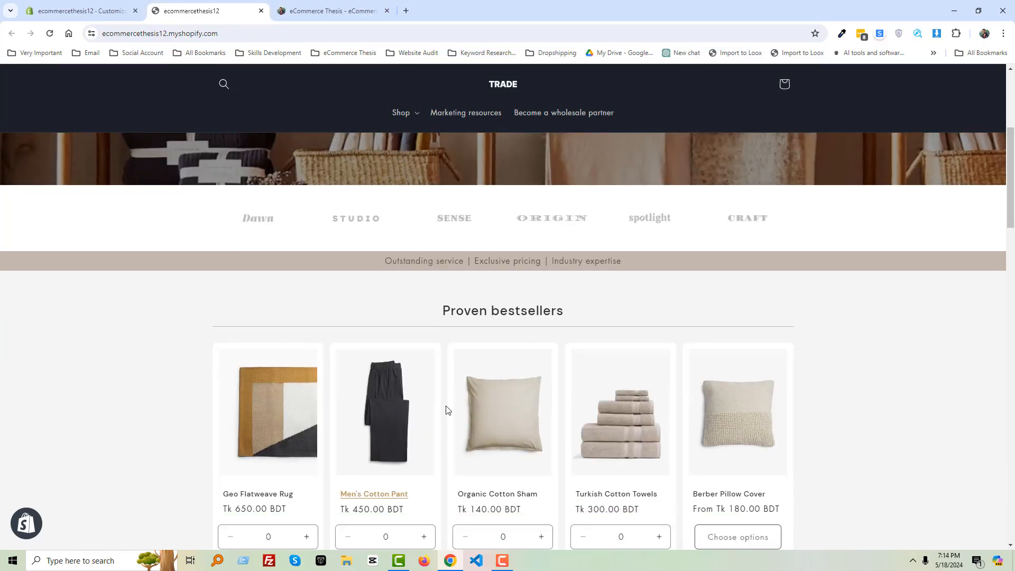
scroll(426, 400, up, 1)
scroll(426, 400, up, 1)
key(Print)
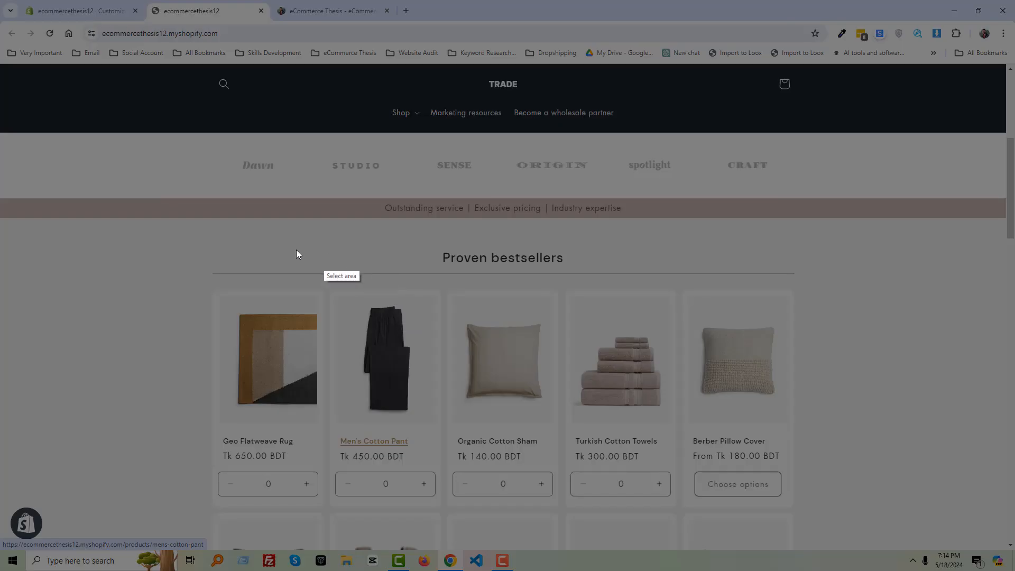
drag(206, 228, 800, 286)
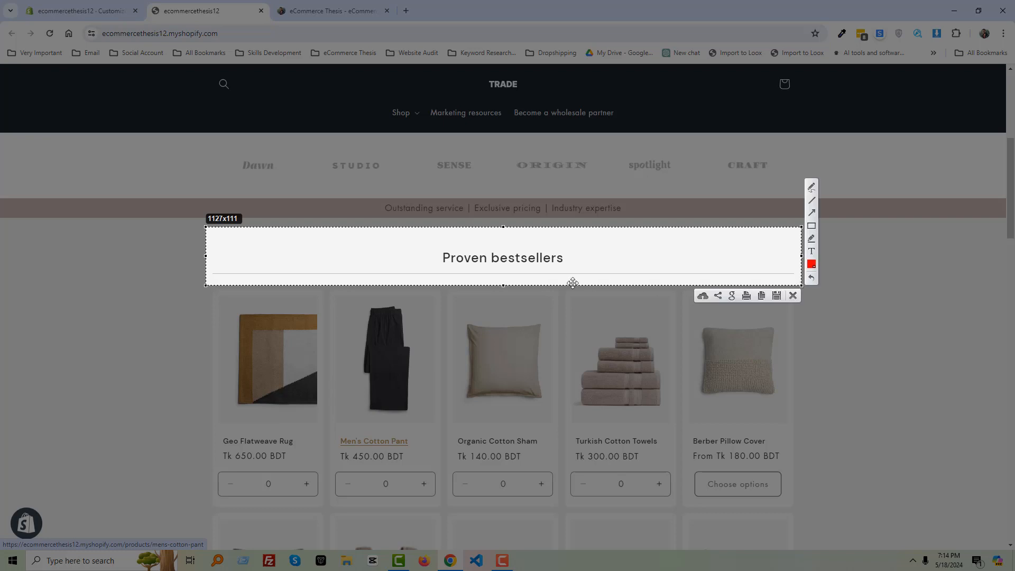
click(191, 289)
- Review the storefront's remaining home page sections, from the bestsellers down to the footer, and return to the announcement bar
scroll(317, 383, down, 3)
scroll(321, 390, down, 8)
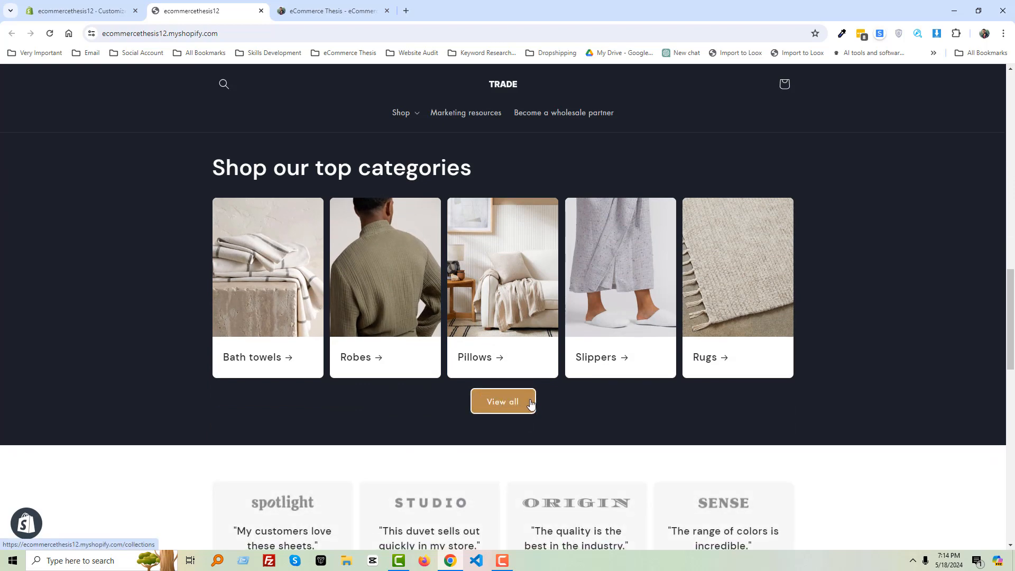
scroll(724, 420, down, 5)
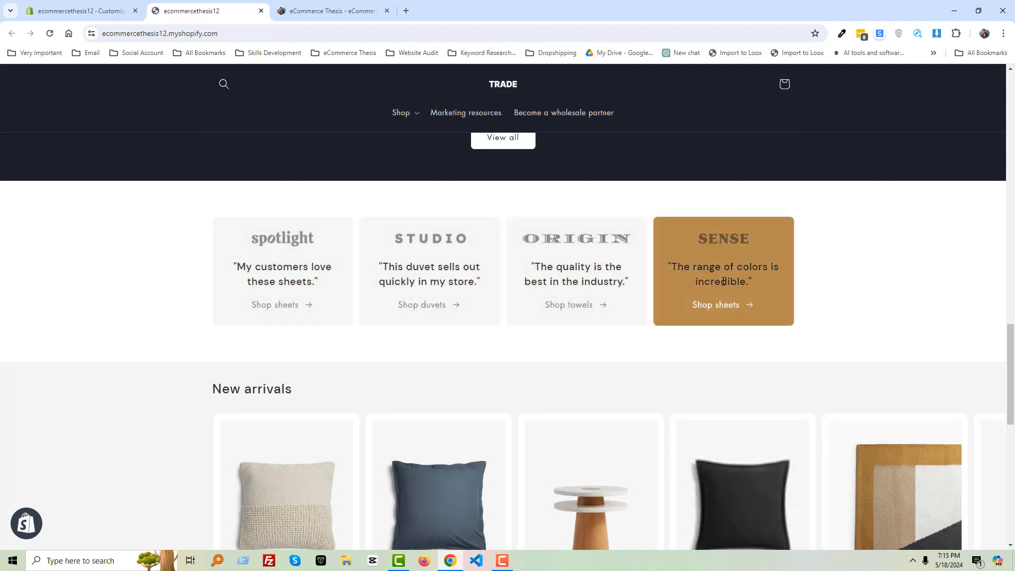
scroll(453, 276, down, 8)
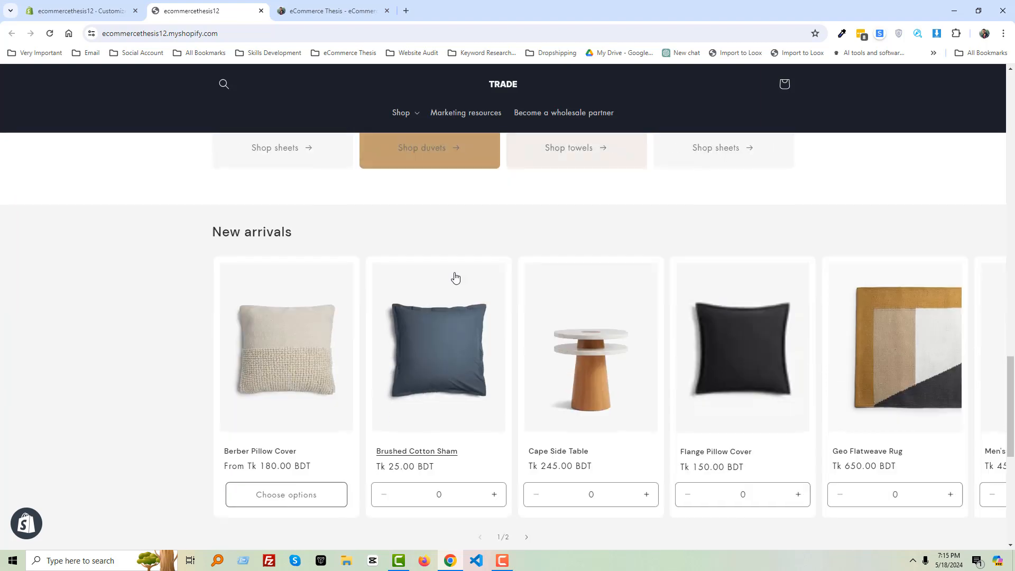
scroll(368, 325, down, 3)
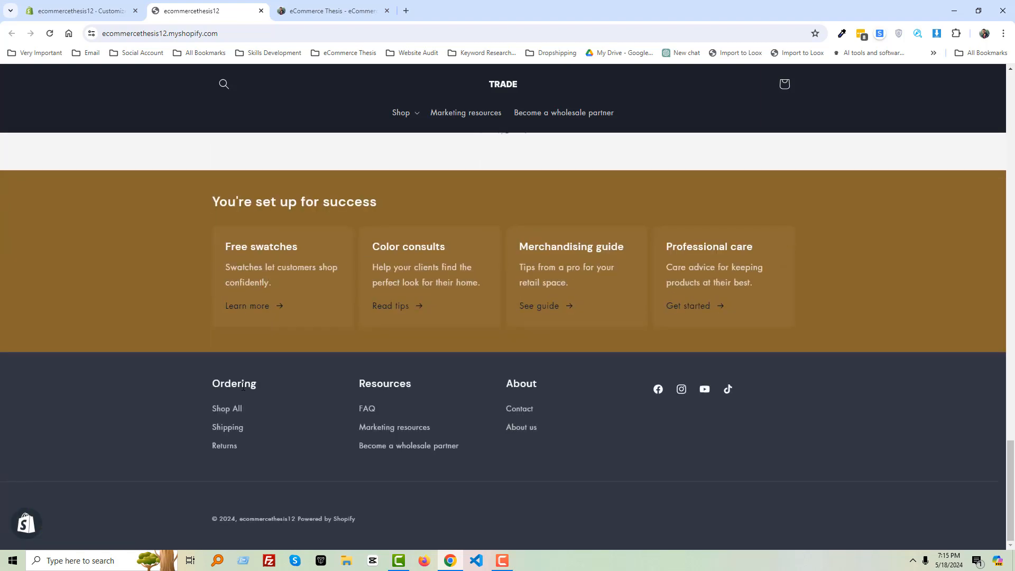
scroll(348, 463, up, 20)
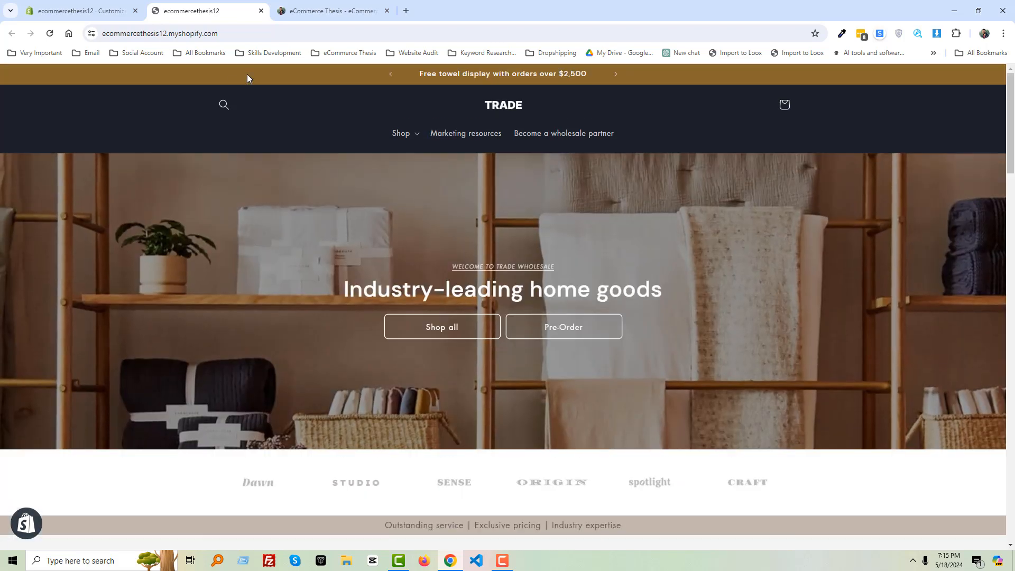
- Switch to the theme editor and bring both its section list and the home page preview back to the beginning
click(100, 10)
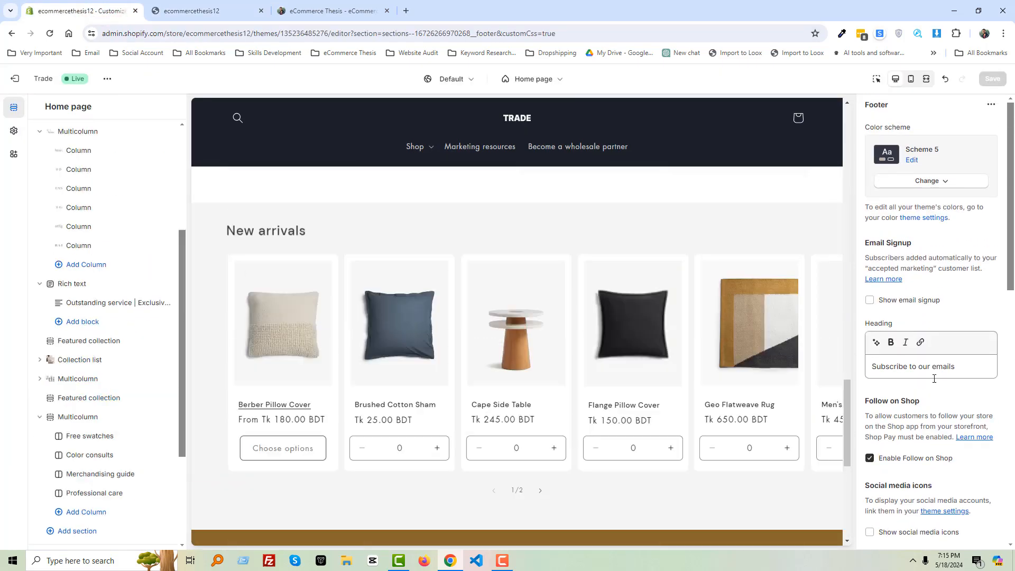
scroll(785, 390, up, 4)
scroll(103, 193, up, 4)
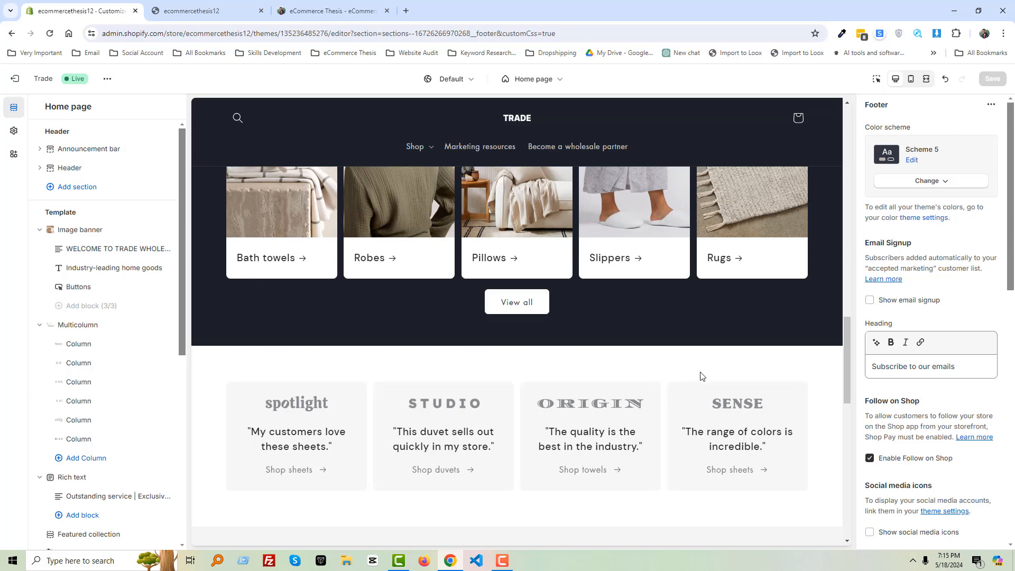
scroll(712, 373, up, 15)
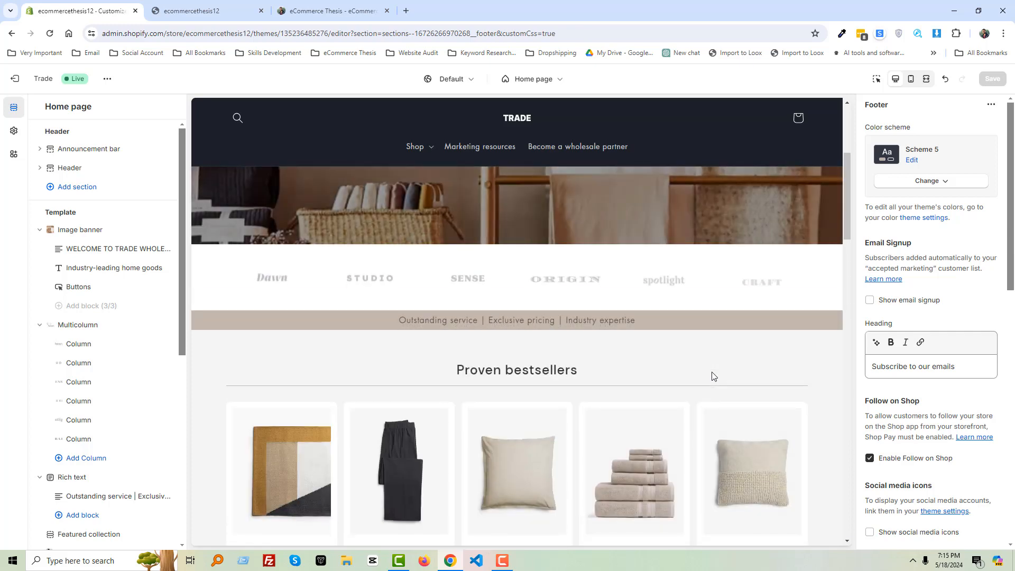
scroll(711, 372, up, 5)
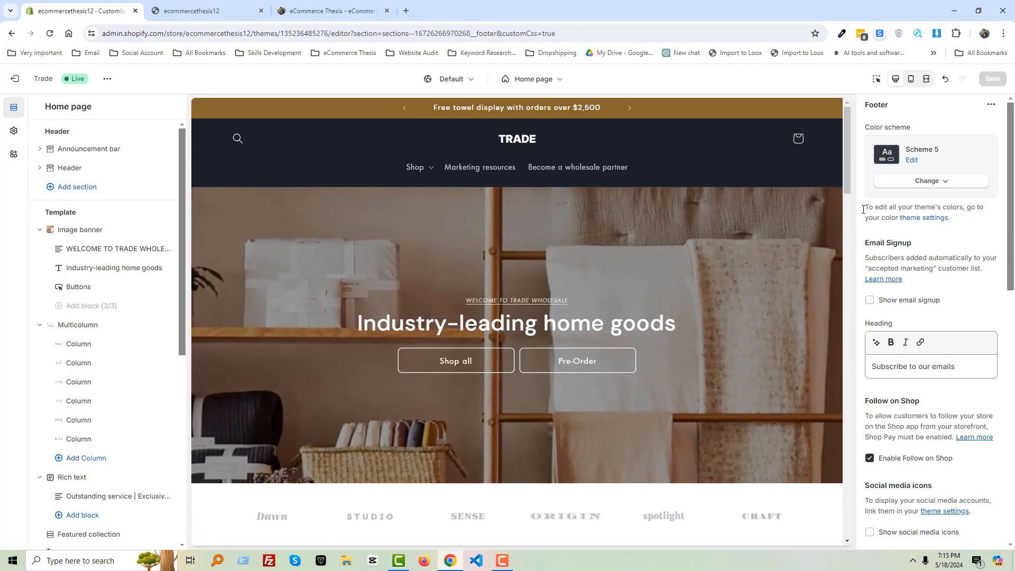